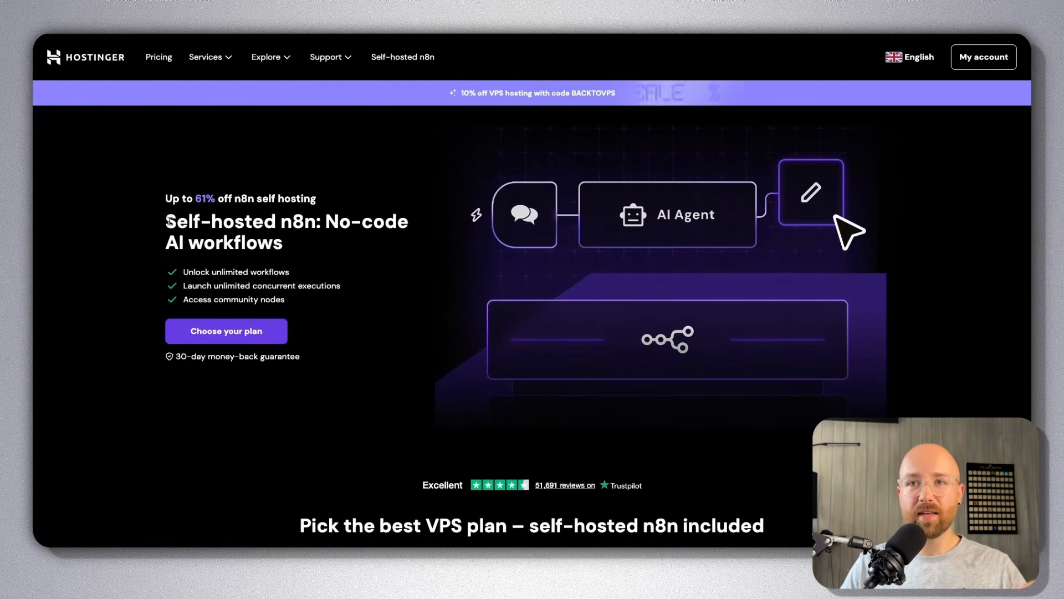
Examine the self-hosted n8n offer page and the full three-step Video Ad Creator workflow.
{"action": "left_click_drag", "start_coordinate": [166, 221], "coordinate": [314, 223]}
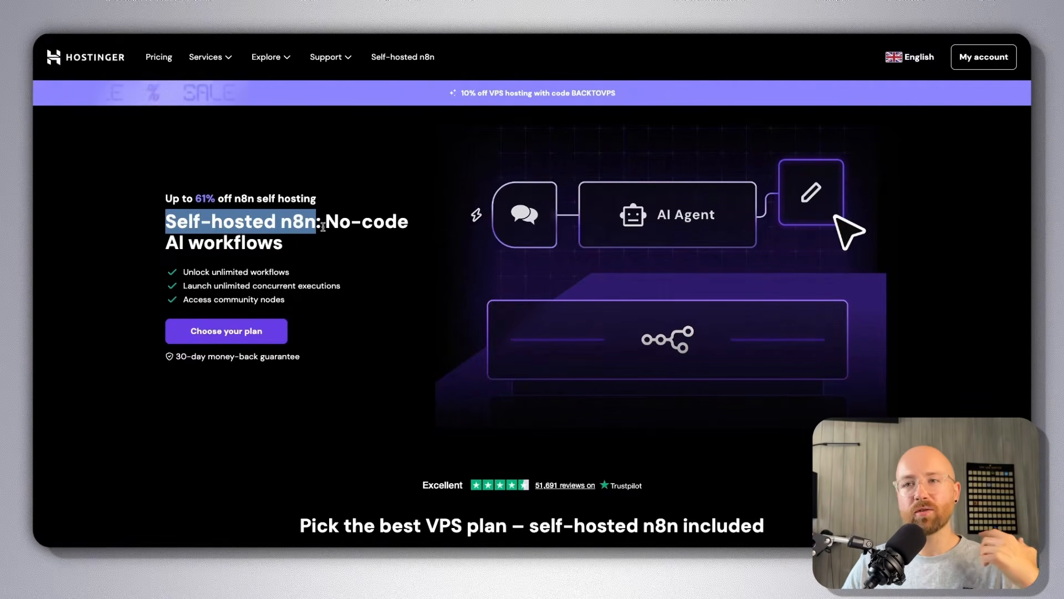
{"action": "mouse_move", "coordinate": [327, 222]}
{"action": "left_mouse_down"}
{"action": "mouse_move", "coordinate": [397, 221]}
{"action": "mouse_move", "coordinate": [372, 240]}
{"action": "mouse_move", "coordinate": [338, 237]}
{"action": "left_mouse_up"}
{"action": "left_click", "coordinate": [327, 222]}
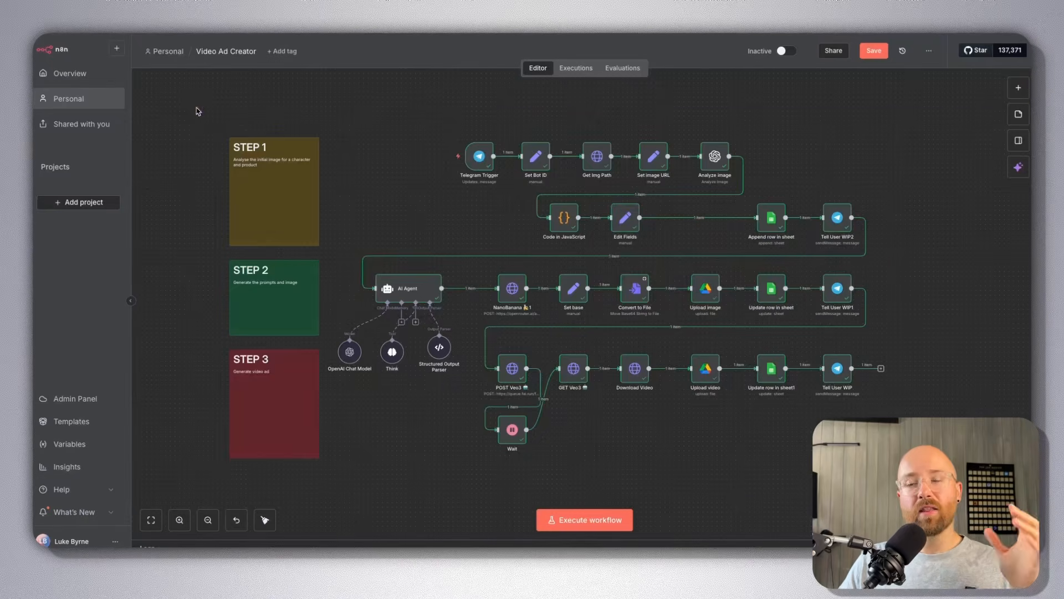
{"action": "left_click_drag", "start_coordinate": [197, 111], "coordinate": [896, 478]}
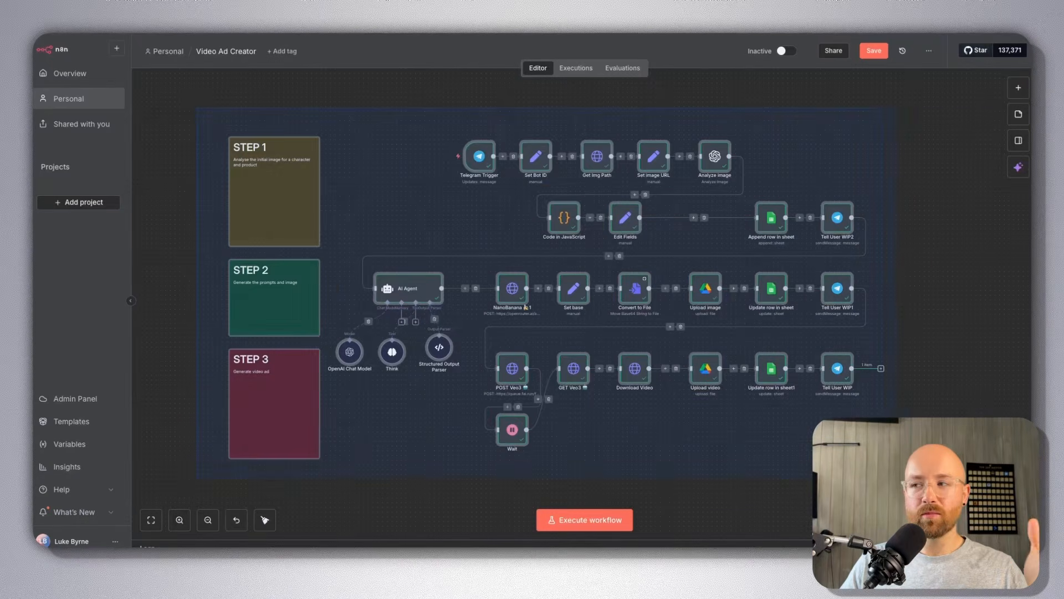
{"action": "left_click_drag", "start_coordinate": [945, 501], "coordinate": [945, 501]}
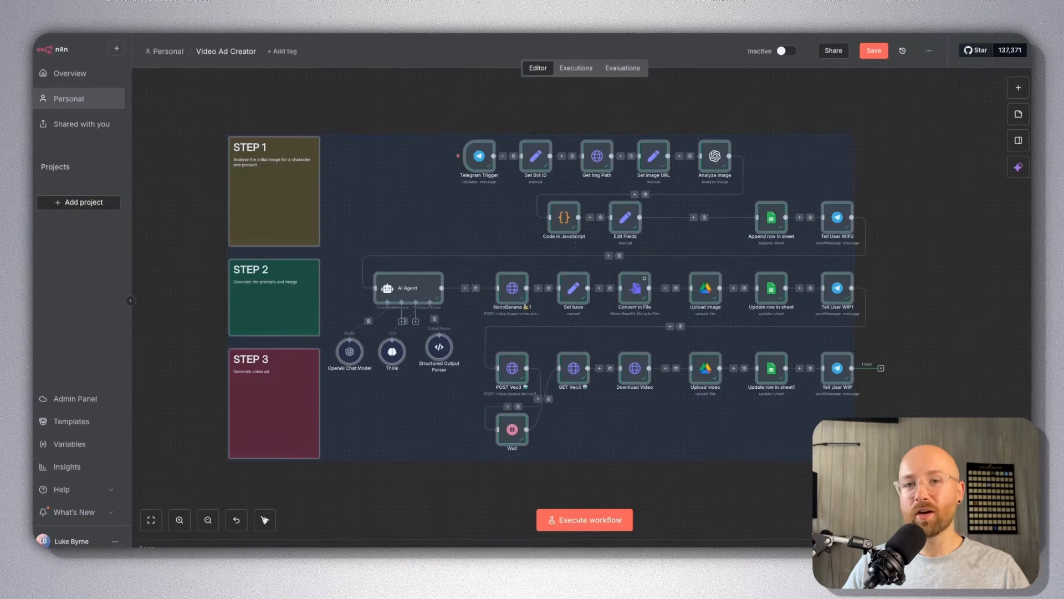
{"action": "left_click", "coordinate": [942, 496]}
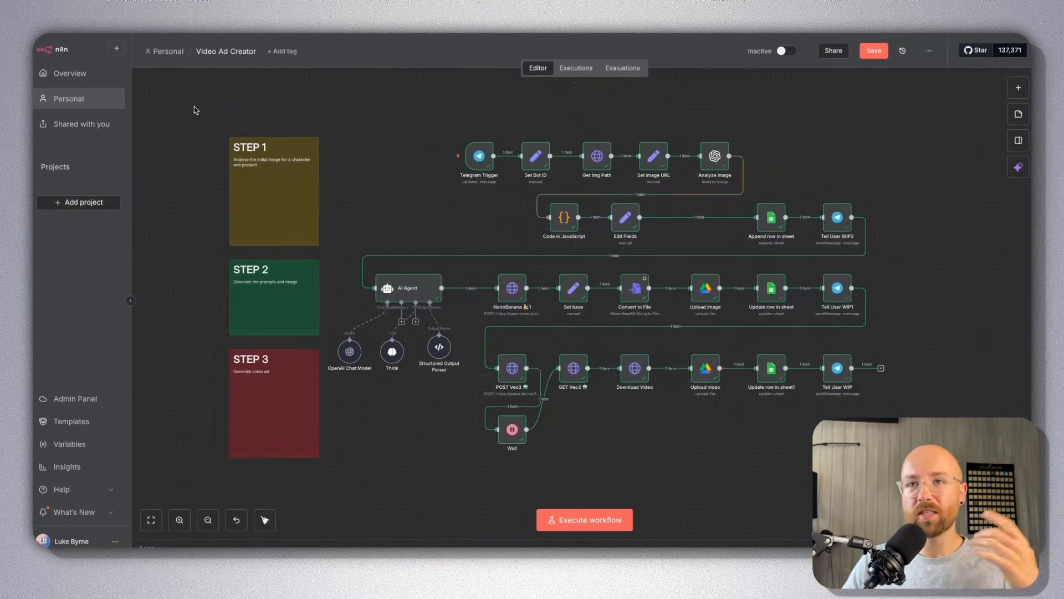
{"action": "left_click_drag", "start_coordinate": [194, 107], "coordinate": [922, 464]}
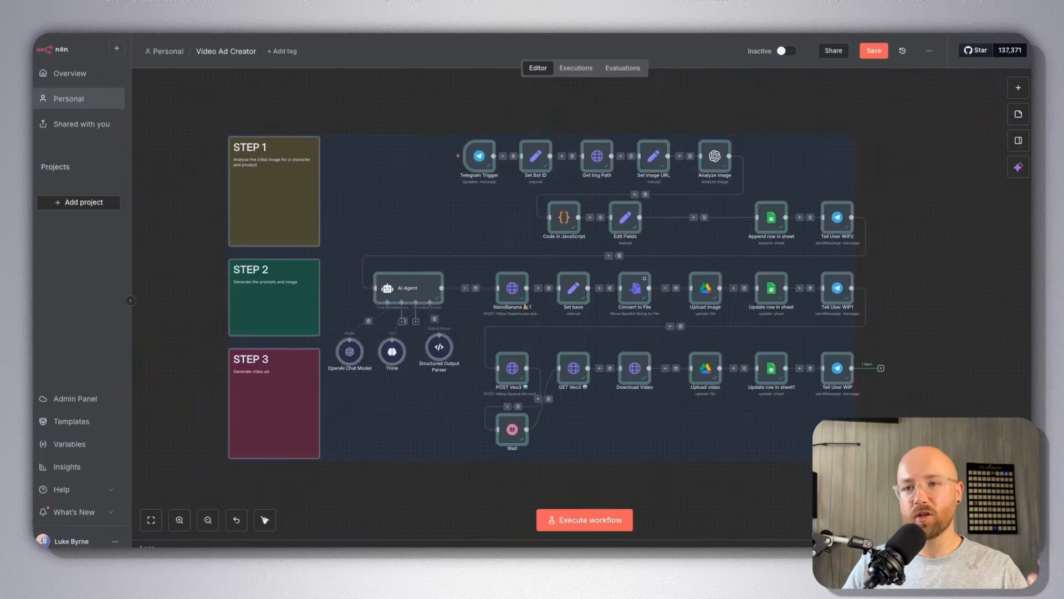
{"action": "left_click", "coordinate": [917, 463]}
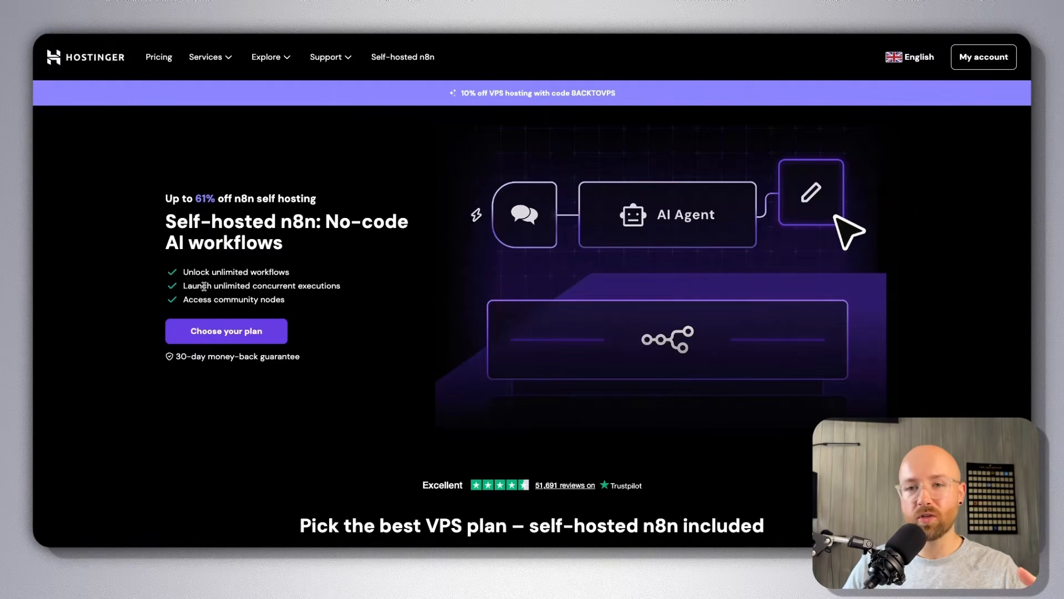
Examine the four VPS plans with self-hosted n8n included, particularly the KVM 2 specifications.
{"action": "scroll", "coordinate": [428, 375], "scroll_direction": "down", "scroll_amount": 3}
{"action": "left_click_drag", "start_coordinate": [526, 378], "coordinate": [645, 379]}
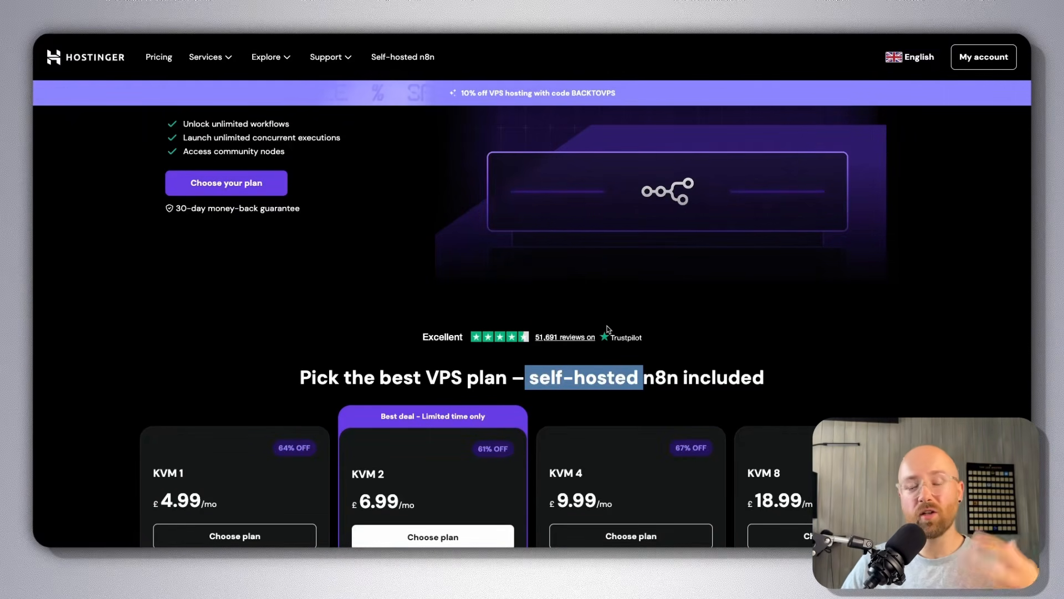
{"action": "scroll", "coordinate": [609, 329], "scroll_direction": "down", "scroll_amount": 4}
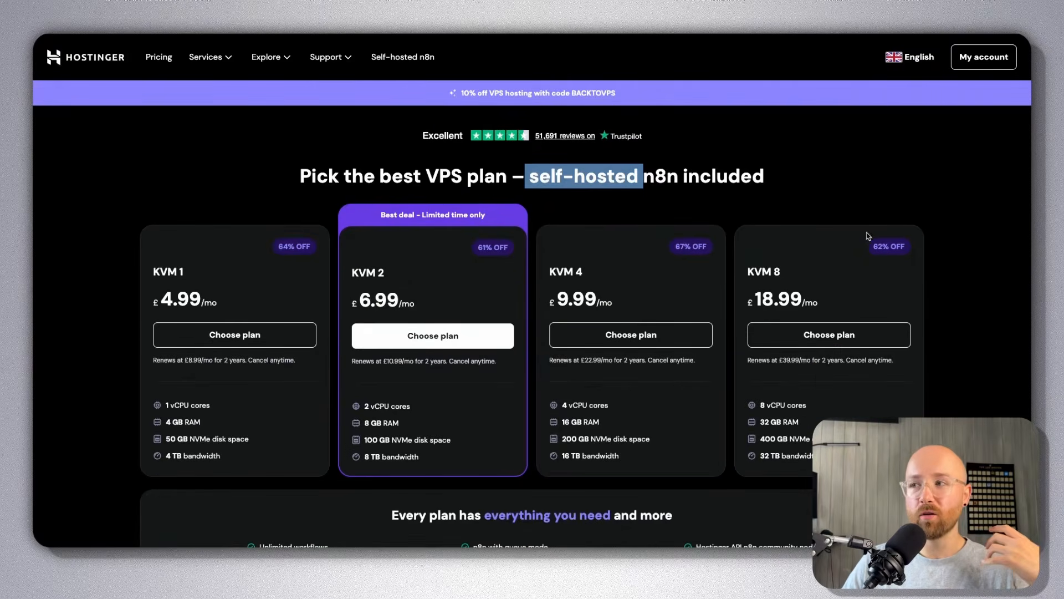
{"action": "left_click", "coordinate": [784, 253]}
{"action": "left_click_drag", "start_coordinate": [117, 206], "coordinate": [798, 456]}
{"action": "left_click", "coordinate": [797, 455]}
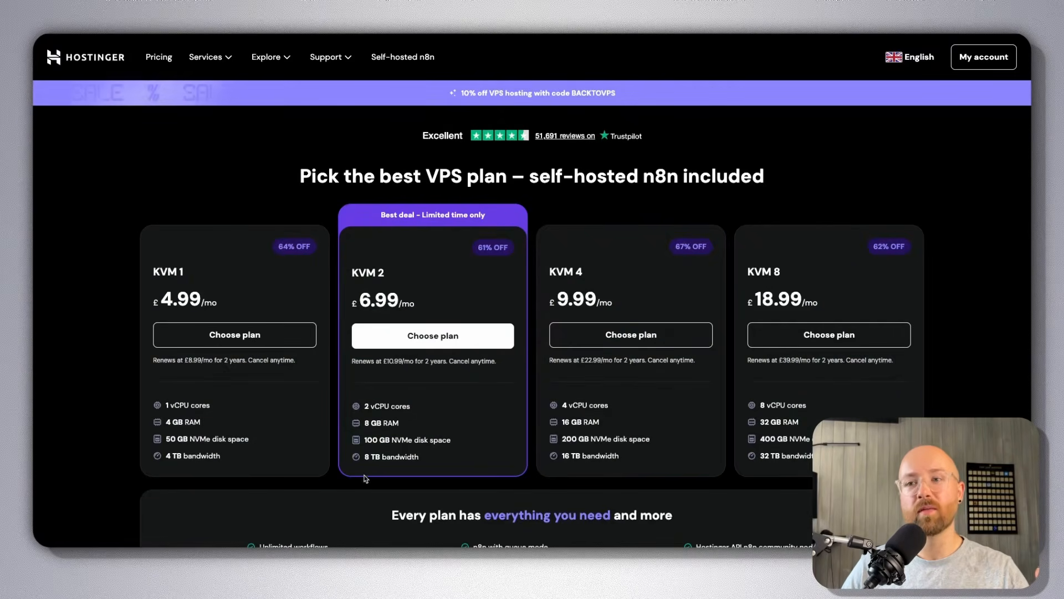
{"action": "left_click_drag", "start_coordinate": [435, 460], "coordinate": [365, 406]}
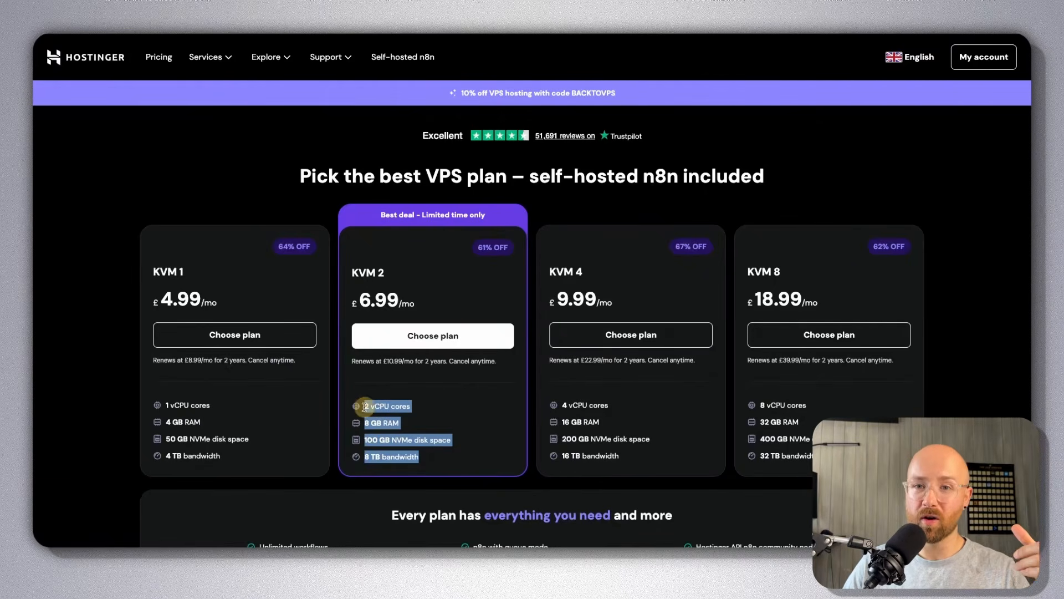
{"action": "left_click", "coordinate": [284, 215]}
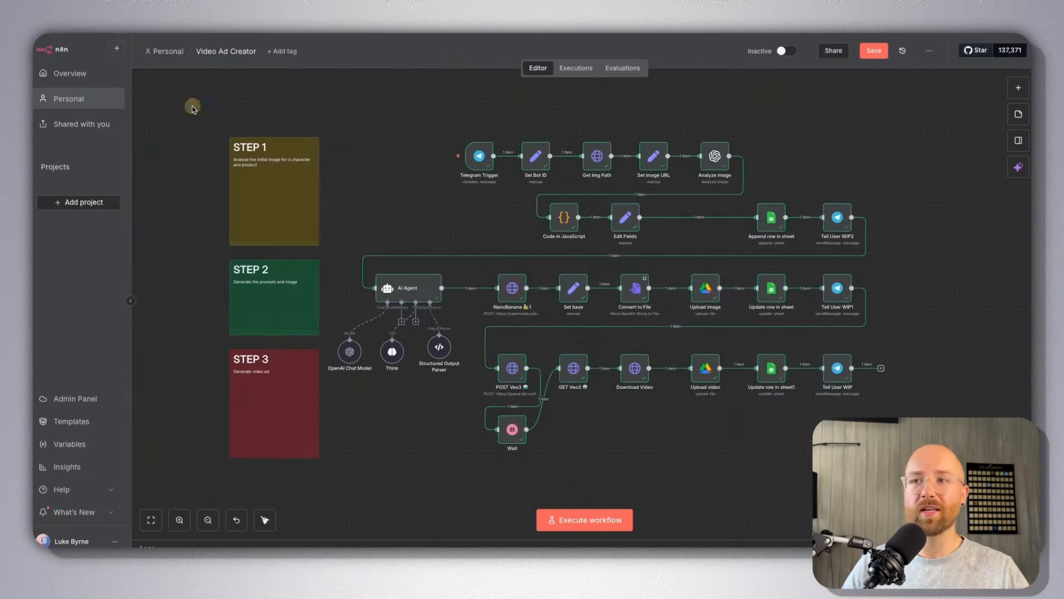
Survey the Video Ad Creator workflow, then return to the Hostinger plans page and examine the KVM 8 specifications.
{"action": "left_click_drag", "start_coordinate": [192, 108], "coordinate": [946, 493]}
{"action": "left_click", "coordinate": [945, 492]}
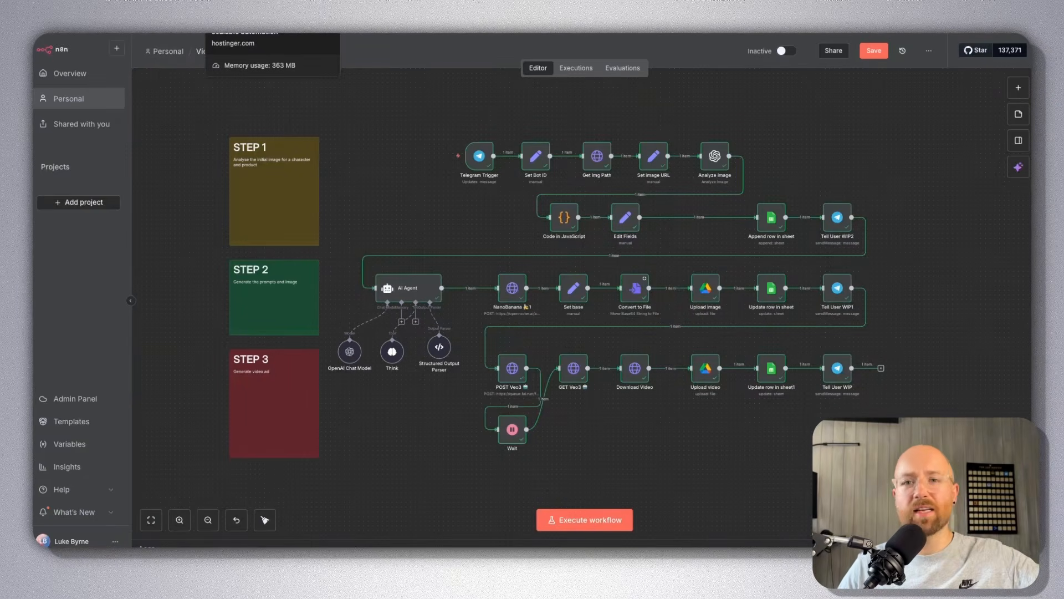
{"action": "left_click", "coordinate": [267, 6]}
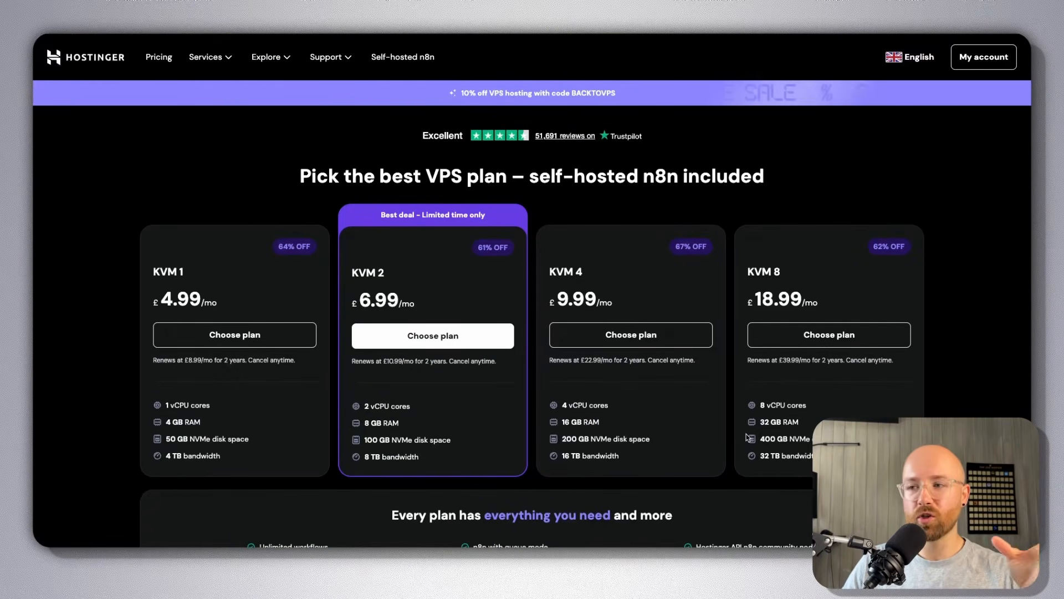
{"action": "left_click_drag", "start_coordinate": [808, 461], "coordinate": [732, 407]}
{"action": "left_click", "coordinate": [732, 409]}
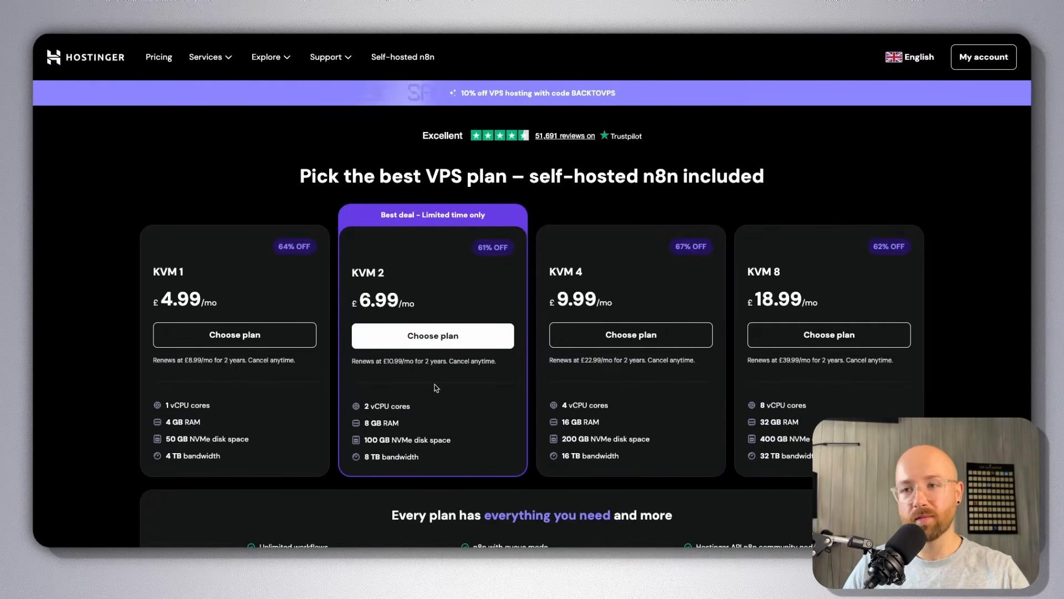
Choose the KVM 2 VPS plan and dismiss the Honey coupon pop-up in the cart.
{"action": "left_click", "coordinate": [376, 270]}
{"action": "left_click_drag", "start_coordinate": [388, 272], "coordinate": [360, 273]}
{"action": "left_click", "coordinate": [360, 272]}
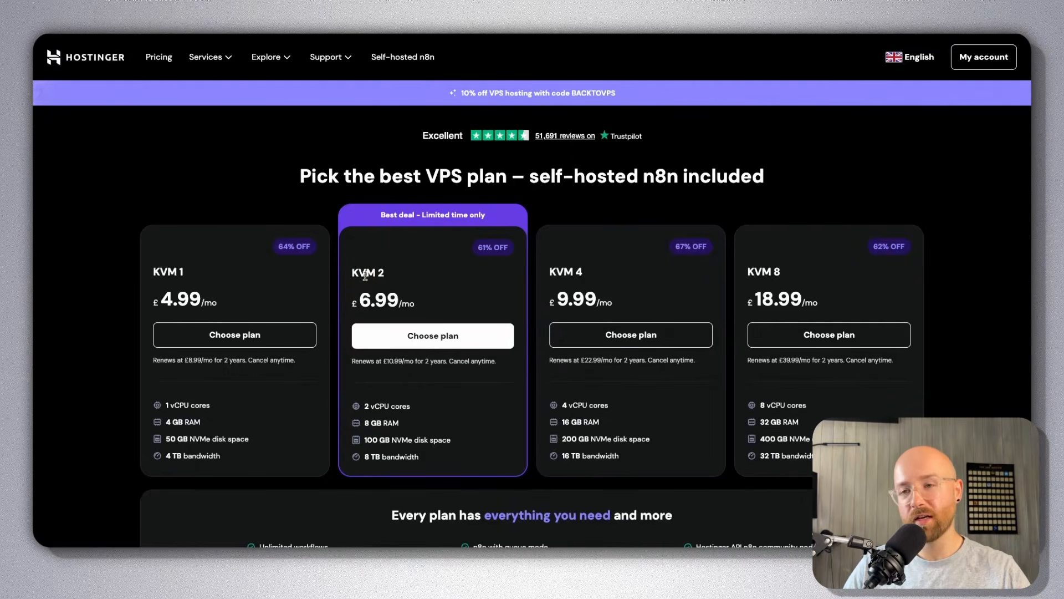
{"action": "left_click_drag", "start_coordinate": [413, 406], "coordinate": [363, 406]}
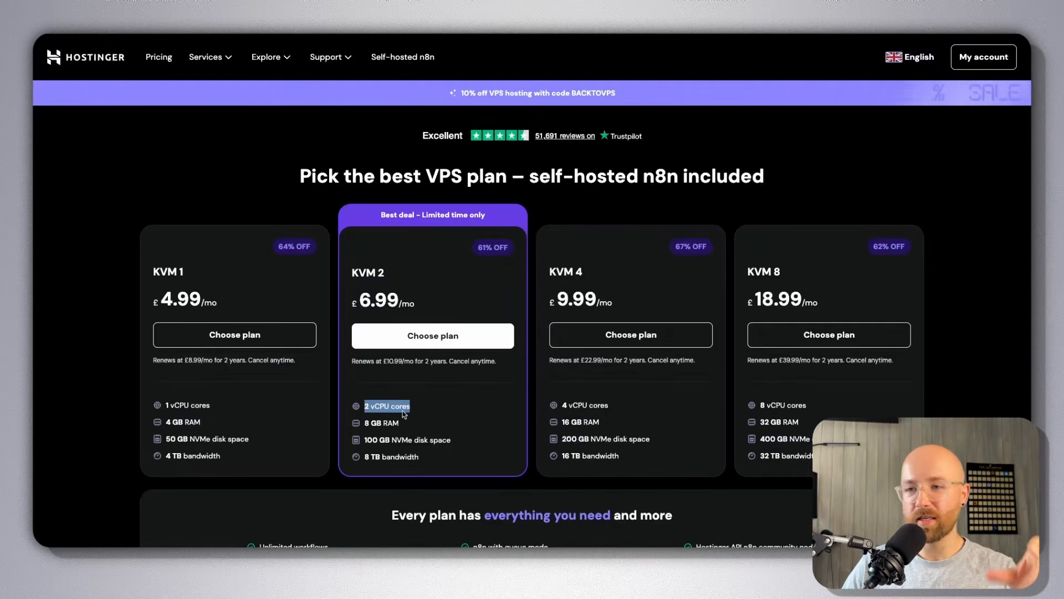
{"action": "left_click", "coordinate": [368, 423]}
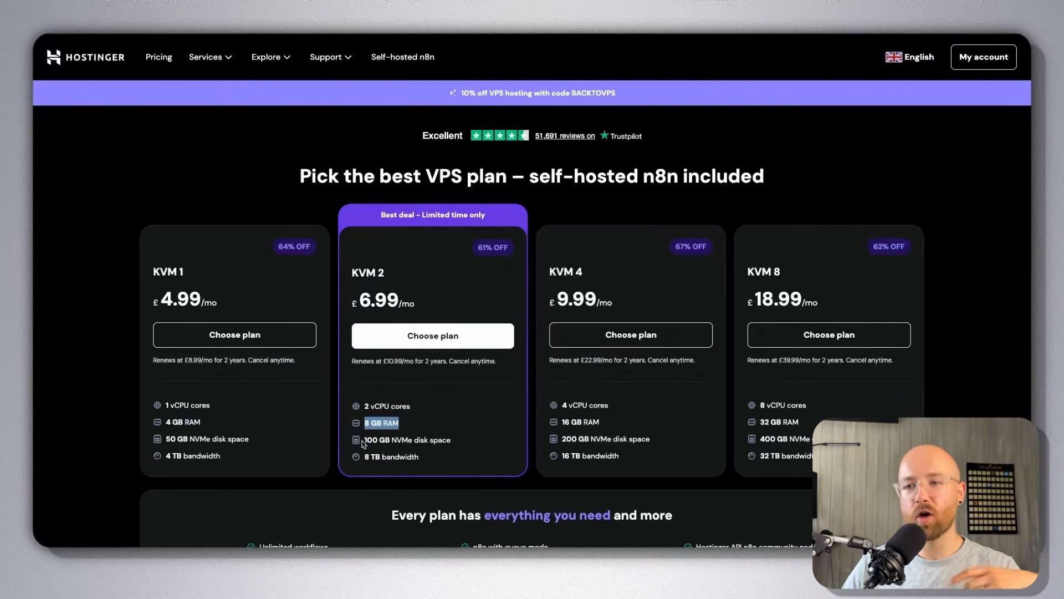
{"action": "mouse_move", "coordinate": [364, 439]}
{"action": "left_mouse_down"}
{"action": "mouse_move", "coordinate": [456, 447]}
{"action": "mouse_move", "coordinate": [364, 460]}
{"action": "left_mouse_up"}
{"action": "left_click", "coordinate": [453, 436]}
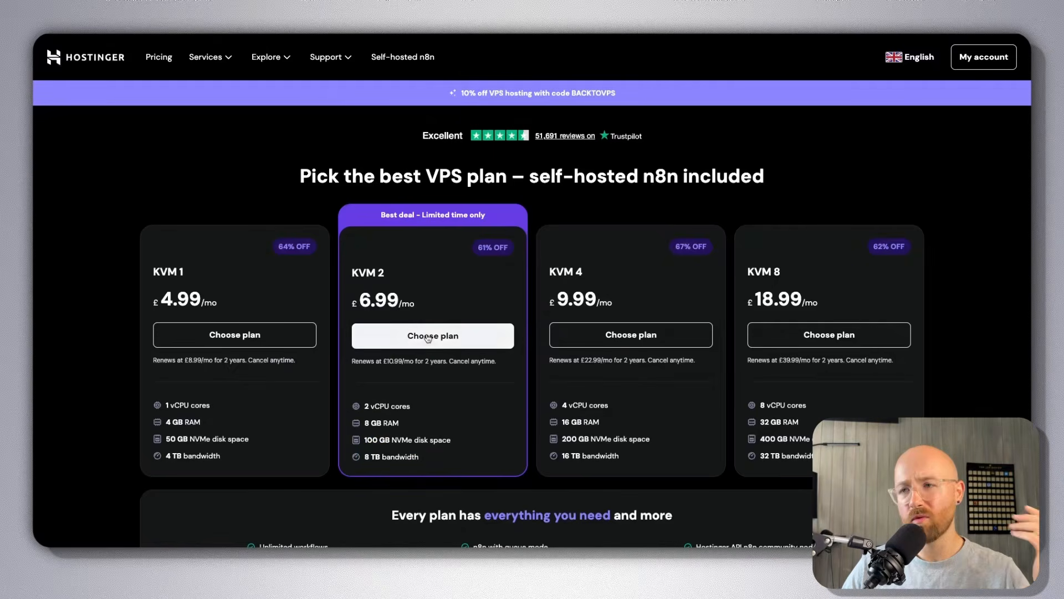
{"action": "left_click", "coordinate": [428, 333]}
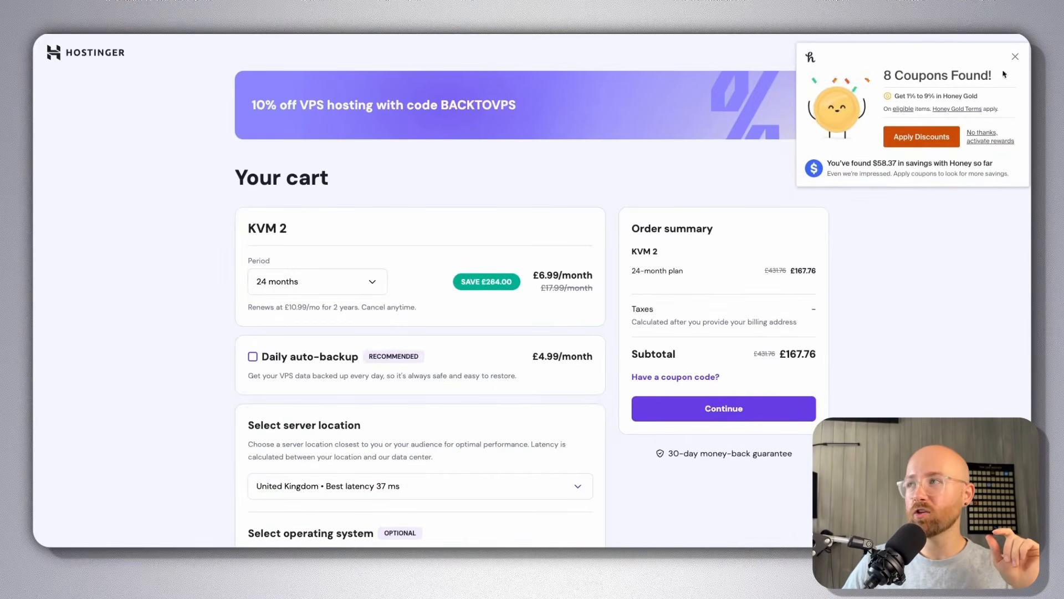
{"action": "left_click", "coordinate": [1015, 58]}
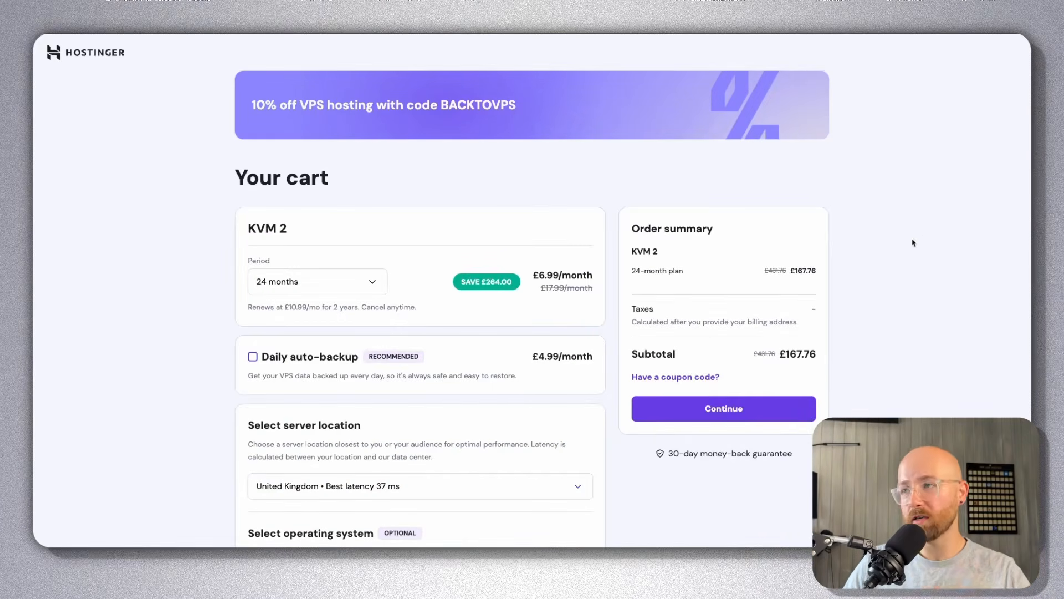
Apply the coupon code AILUKE to the order and check the monthly price and subtotal.
{"action": "left_click", "coordinate": [684, 382]}
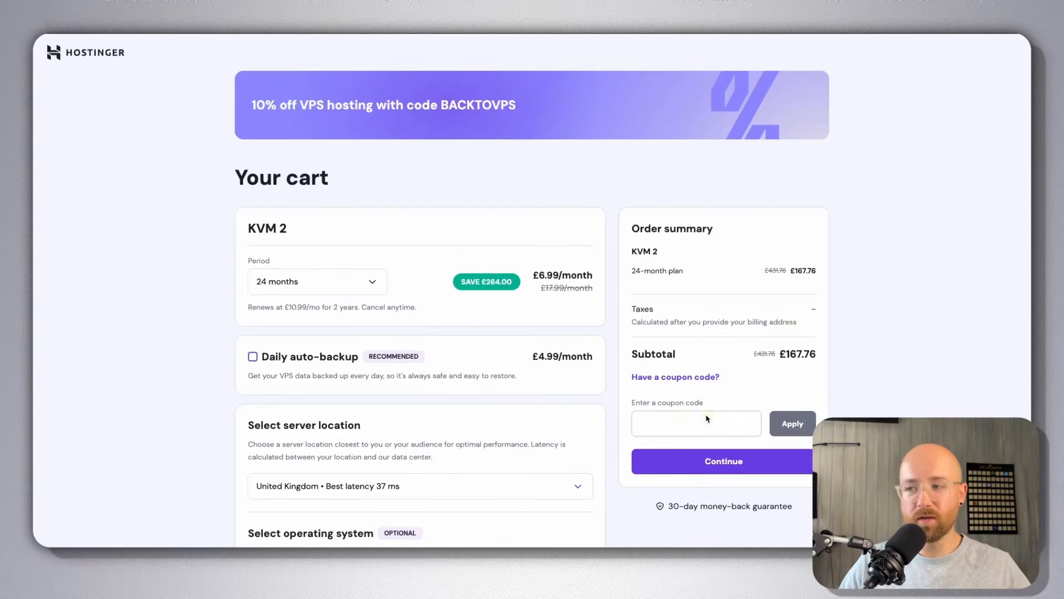
{"action": "left_click", "coordinate": [689, 434]}
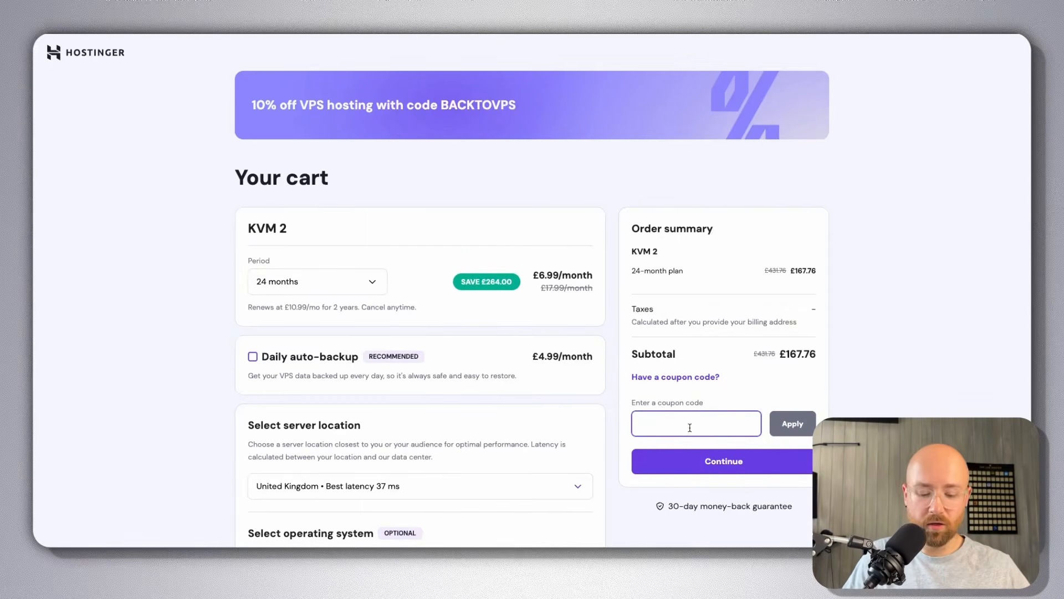
{"action": "type", "text": "AILUKE"}
{"action": "left_click", "coordinate": [793, 424]}
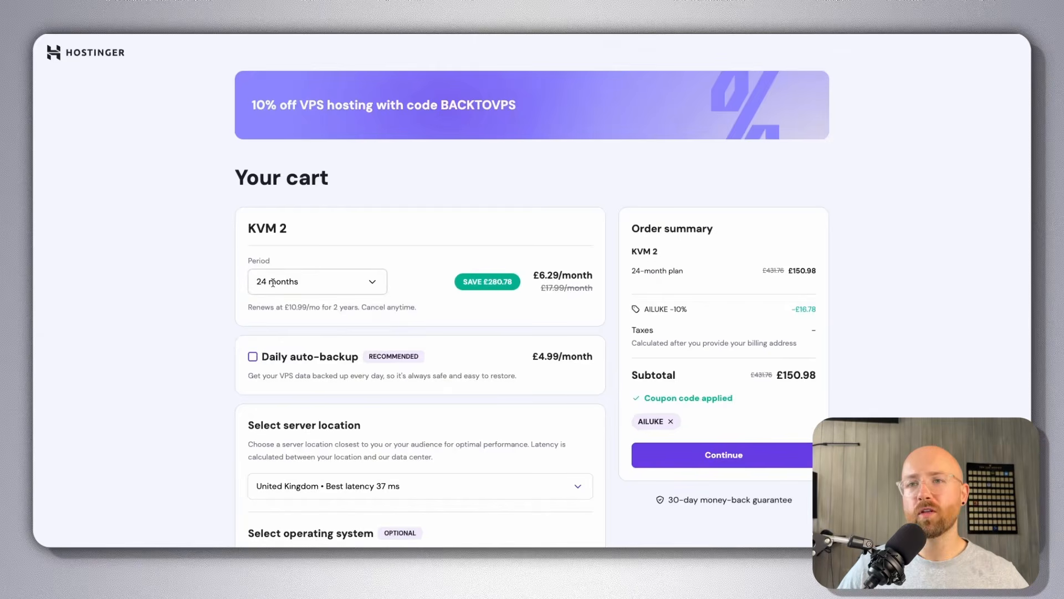
{"action": "left_click_drag", "start_coordinate": [532, 276], "coordinate": [581, 273]}
{"action": "left_click", "coordinate": [555, 296]}
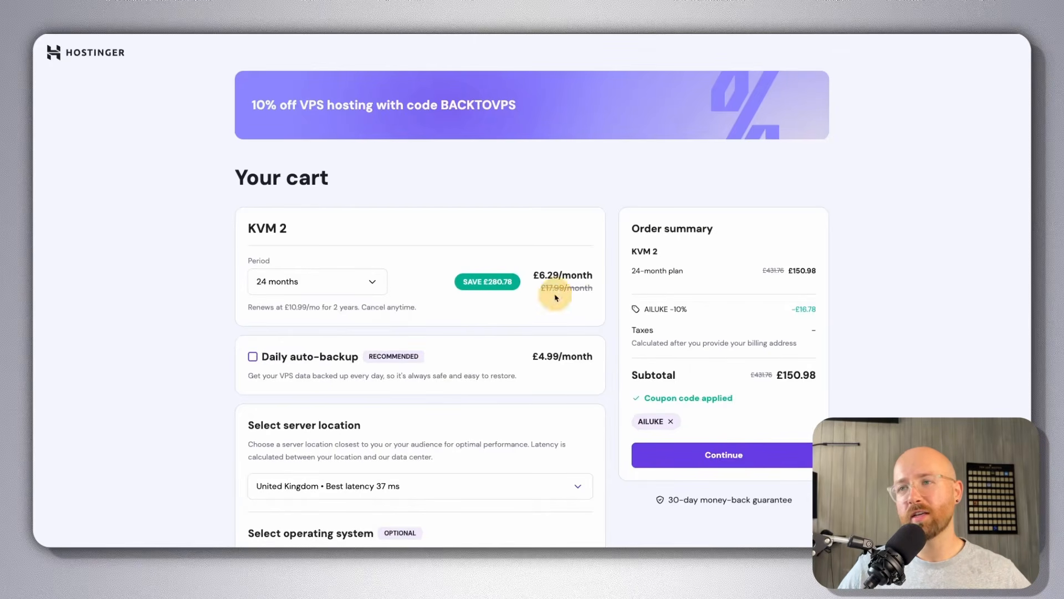
{"action": "left_click_drag", "start_coordinate": [778, 375], "coordinate": [825, 373]}
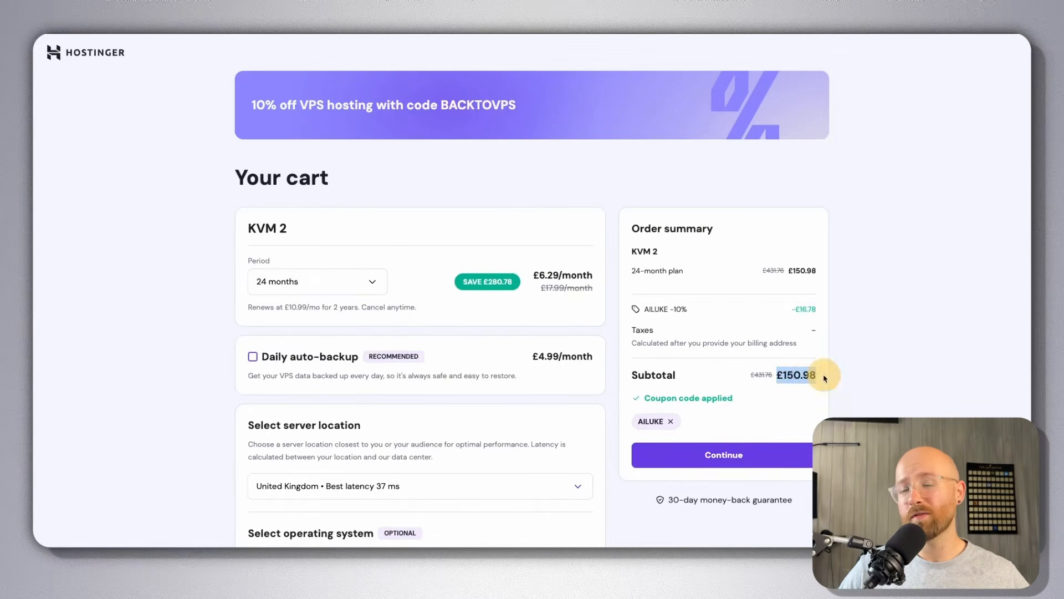
{"action": "left_click", "coordinate": [838, 373]}
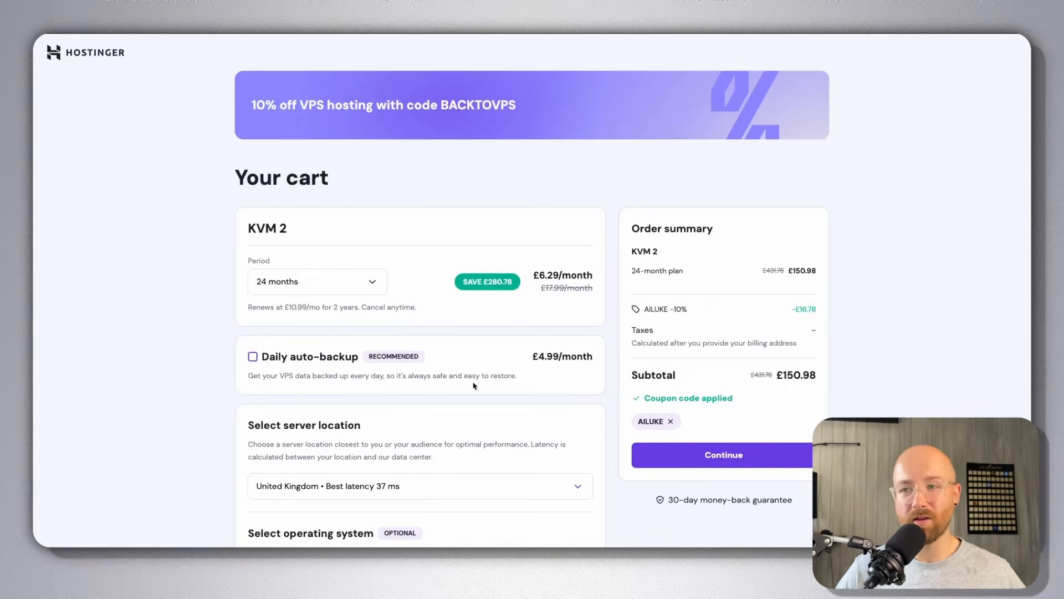
Add daily auto-backup to the KVM 2 order and review the available server locations.
{"action": "left_click", "coordinate": [253, 358]}
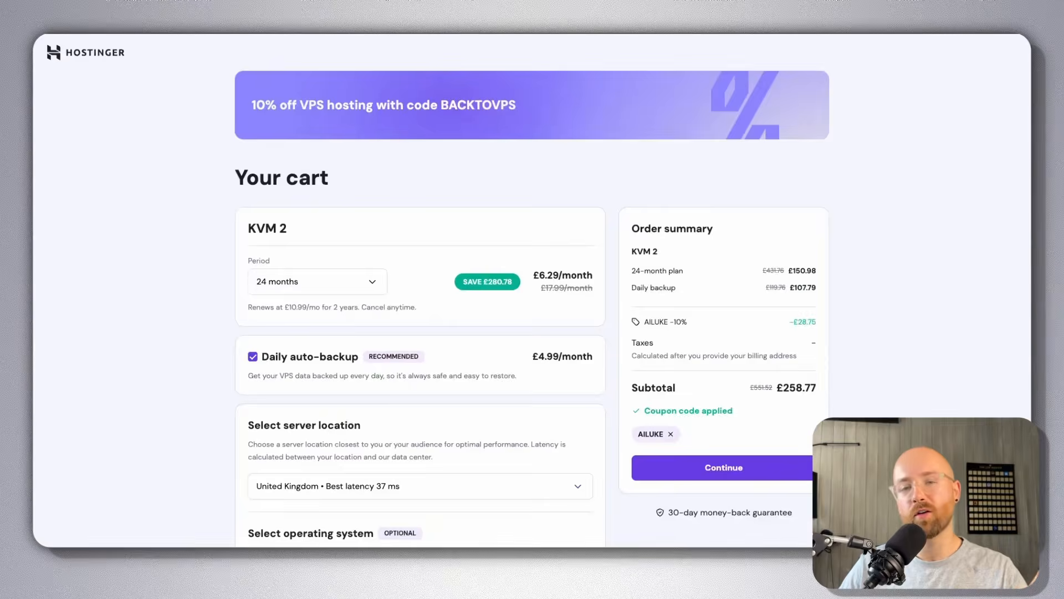
{"action": "scroll", "coordinate": [483, 285], "scroll_direction": "down", "scroll_amount": 4}
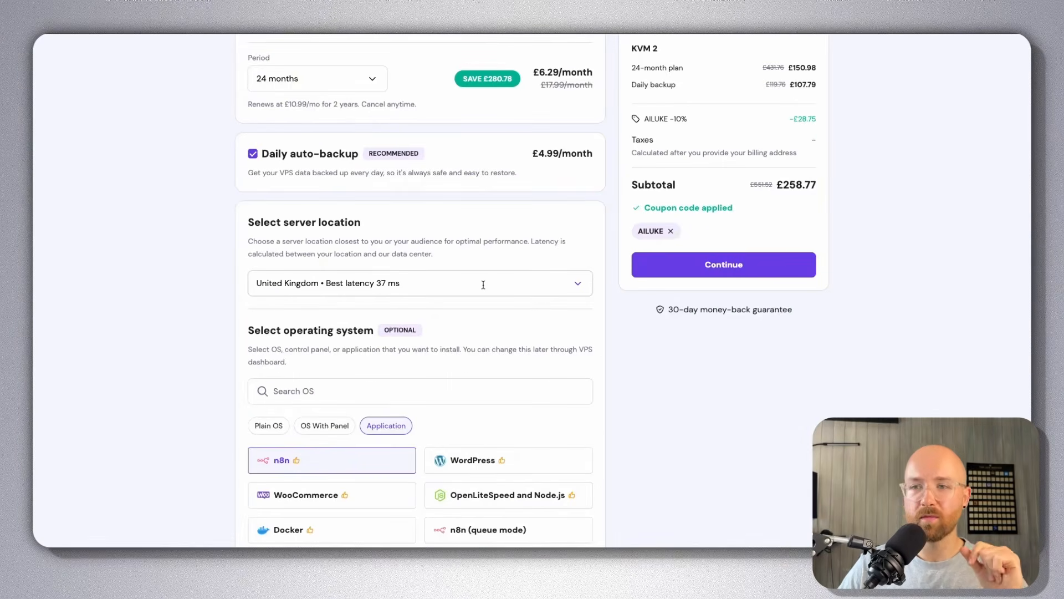
{"action": "left_click", "coordinate": [483, 285]}
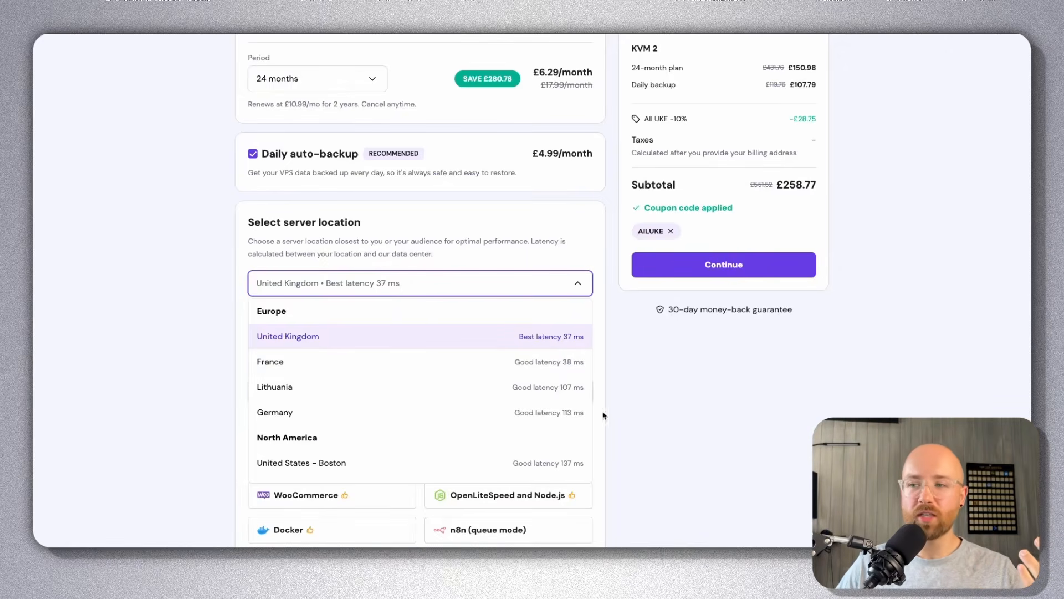
{"action": "scroll", "coordinate": [556, 368], "scroll_direction": "down", "scroll_amount": 4}
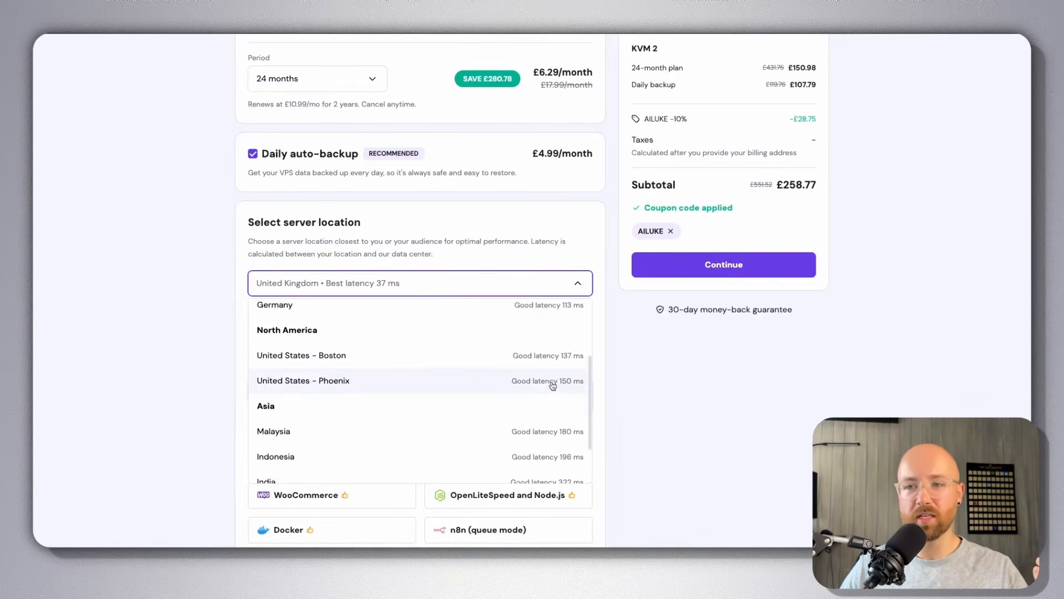
{"action": "scroll", "coordinate": [547, 392], "scroll_direction": "down", "scroll_amount": 2}
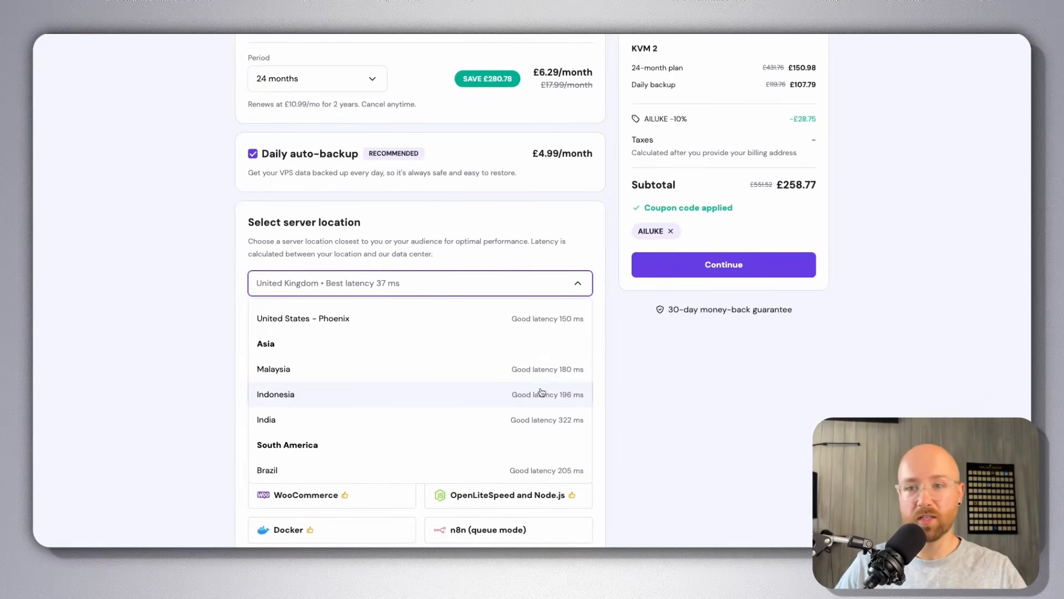
{"action": "scroll", "coordinate": [553, 397], "scroll_direction": "down", "scroll_amount": 2}
{"action": "left_click", "coordinate": [668, 385]}
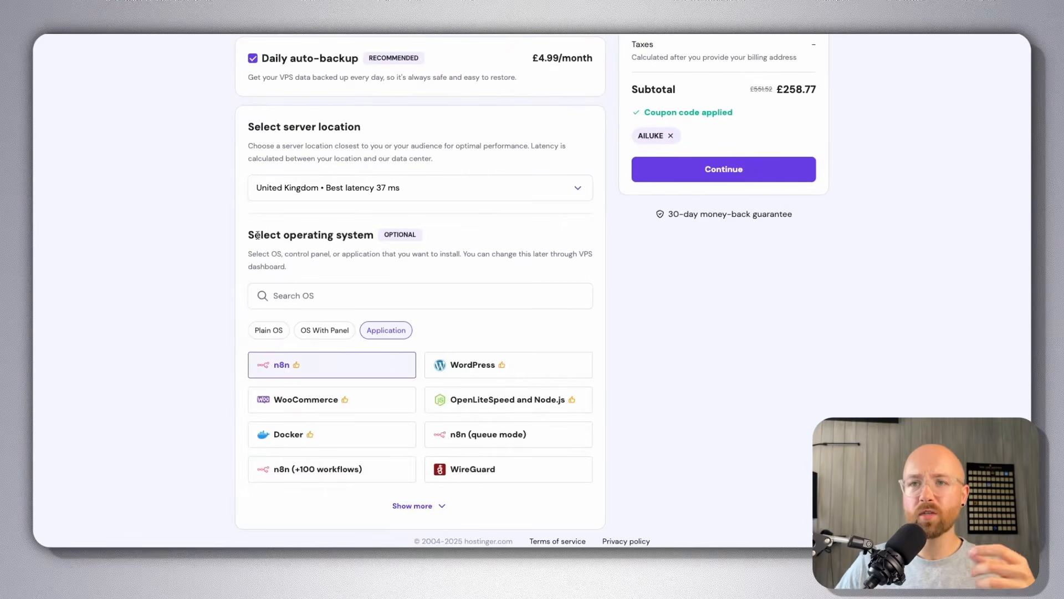
Select Ubuntu from the plain operating systems as the server's operating system.
{"action": "left_click_drag", "start_coordinate": [249, 235], "coordinate": [387, 231]}
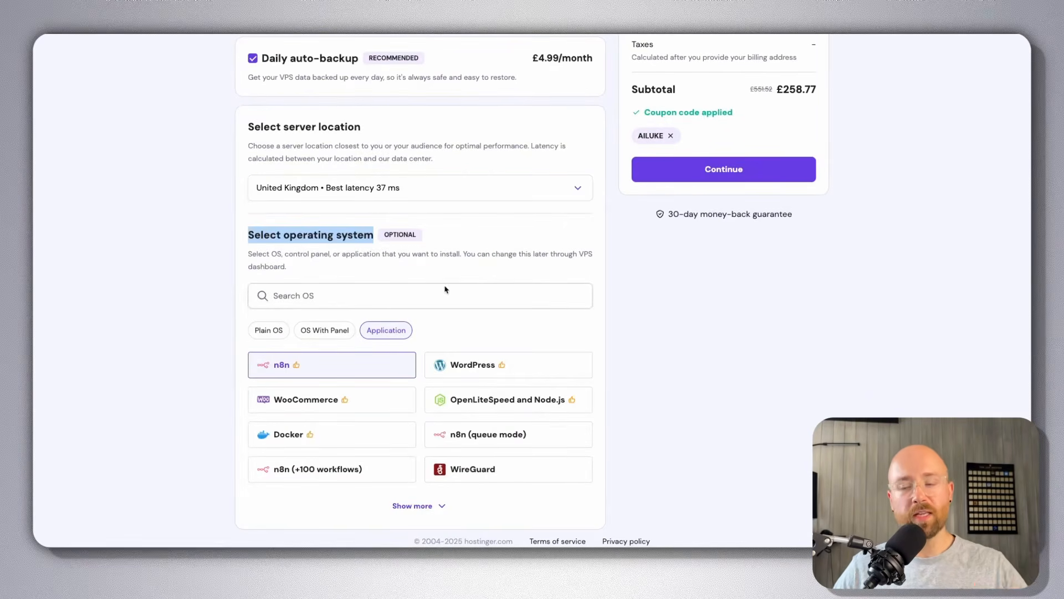
{"action": "left_click", "coordinate": [267, 332]}
{"action": "left_click", "coordinate": [447, 400]}
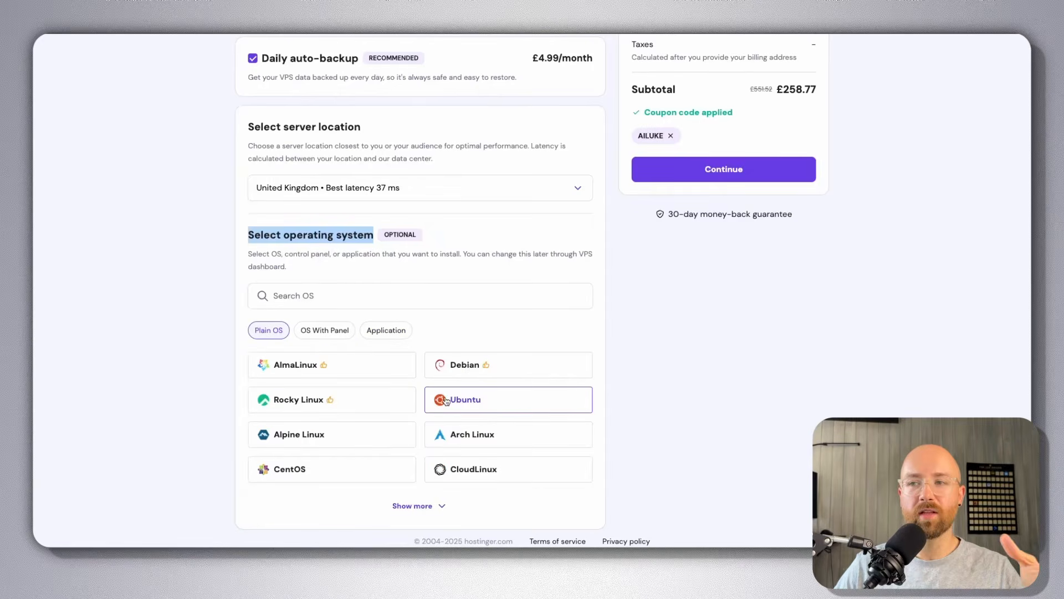
Expand the operating system list and look through the plain OS, OS with panel and application options, including n8n.
{"action": "left_click", "coordinate": [435, 504]}
{"action": "scroll", "coordinate": [636, 431], "scroll_direction": "down", "scroll_amount": 1}
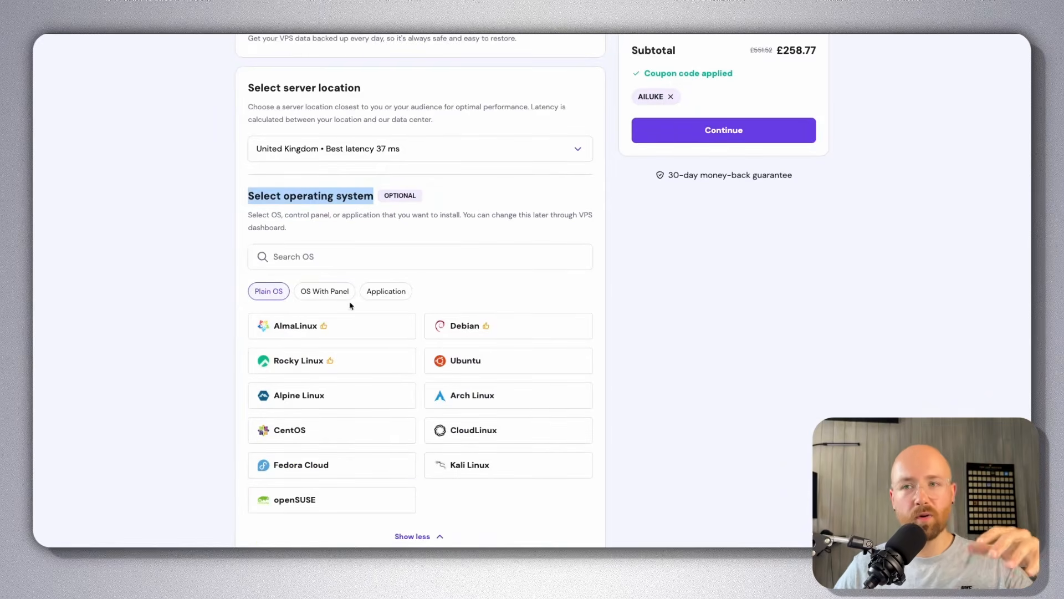
{"action": "left_click", "coordinate": [313, 293]}
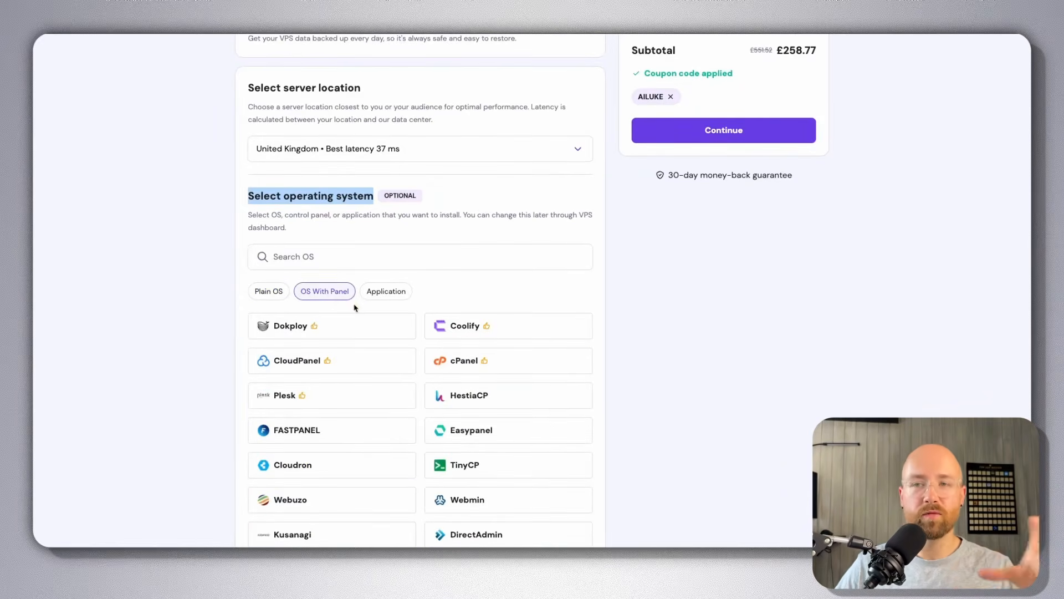
{"action": "left_click", "coordinate": [370, 290]}
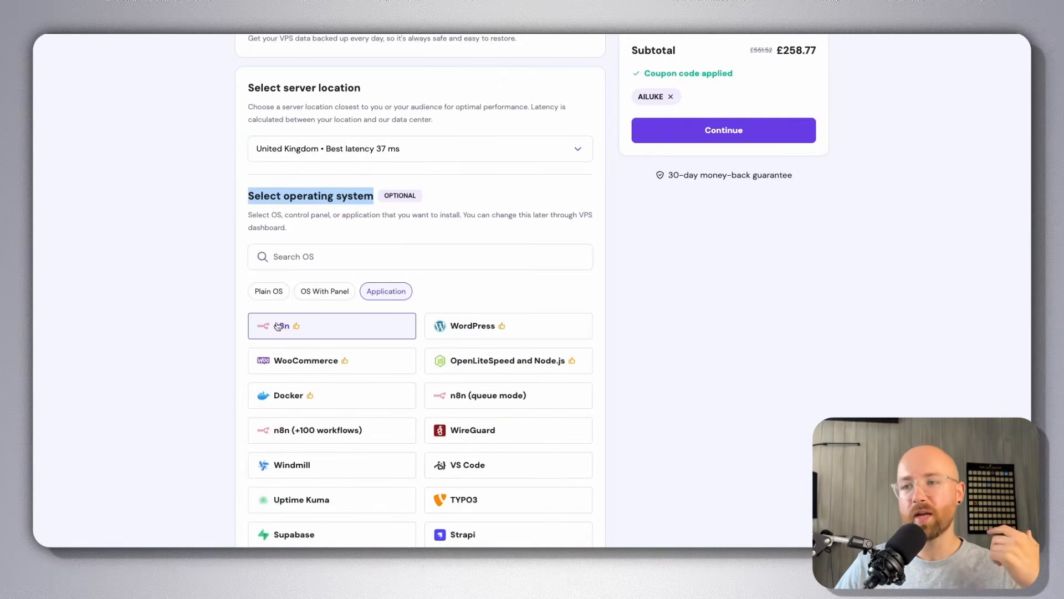
Continue the KVM 2 order to the billing address form and dismiss the Honey coupon pop-up.
{"action": "left_click", "coordinate": [765, 135]}
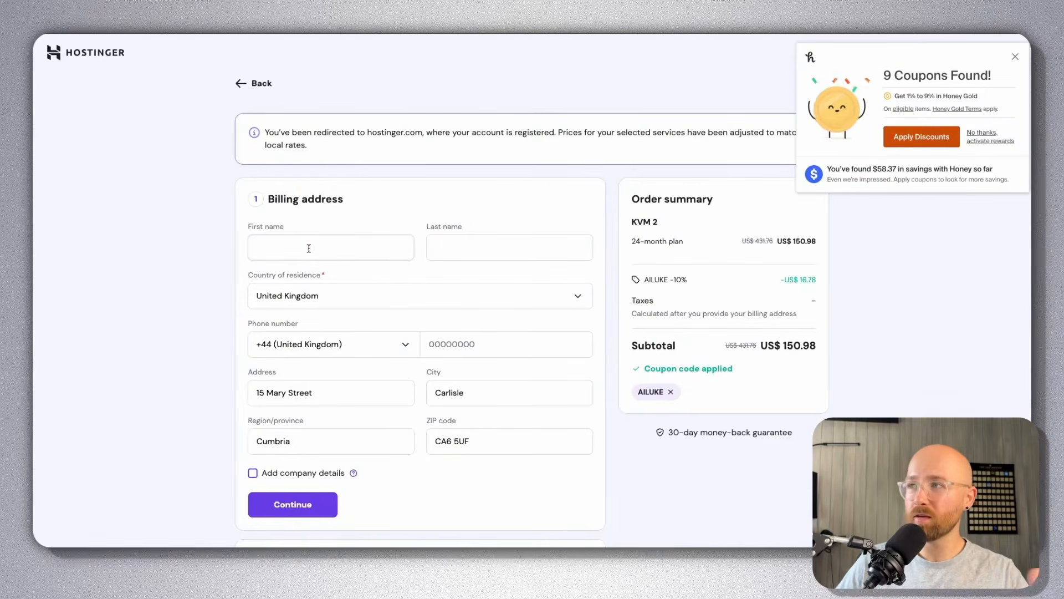
{"action": "left_click", "coordinate": [1016, 58]}
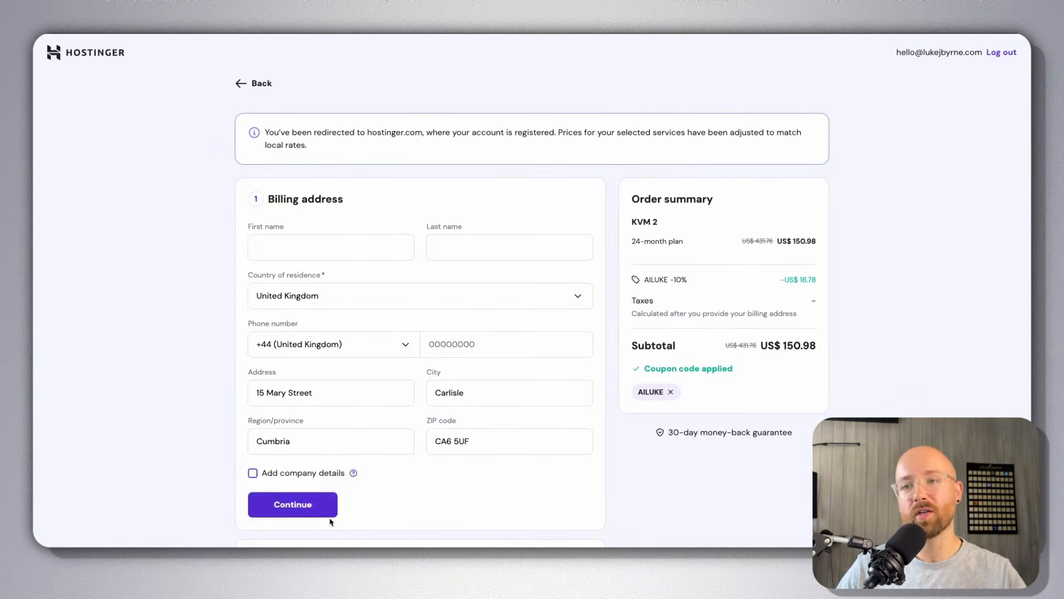
{"action": "scroll", "coordinate": [478, 472], "scroll_direction": "down", "scroll_amount": 1}
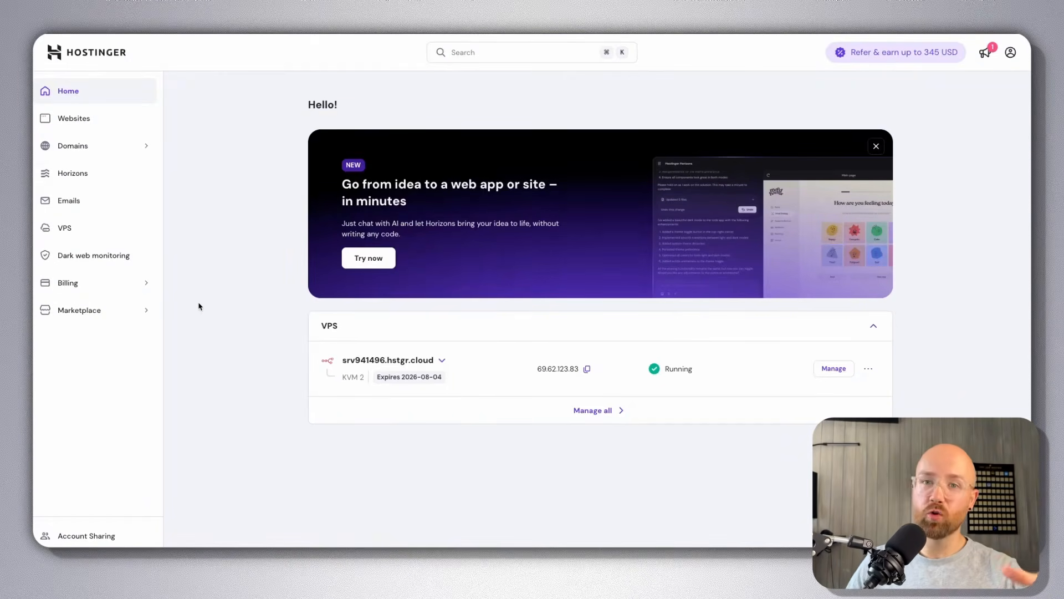
Check the resource usage of the KVM 2 server on the home page and open its management overview.
{"action": "left_click", "coordinate": [441, 362]}
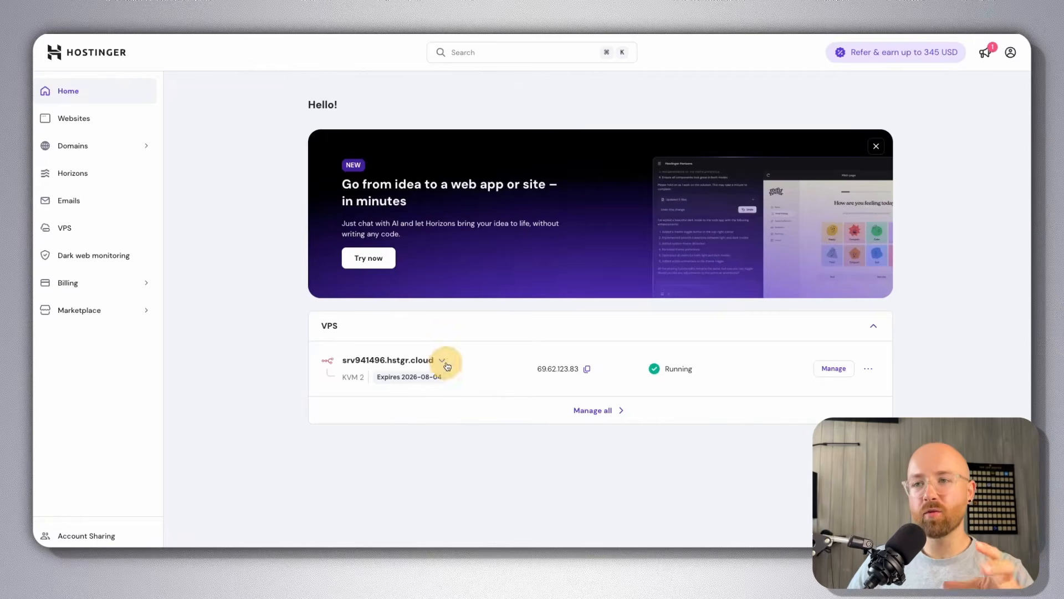
{"action": "left_click", "coordinate": [312, 325]}
{"action": "left_click", "coordinate": [388, 326]}
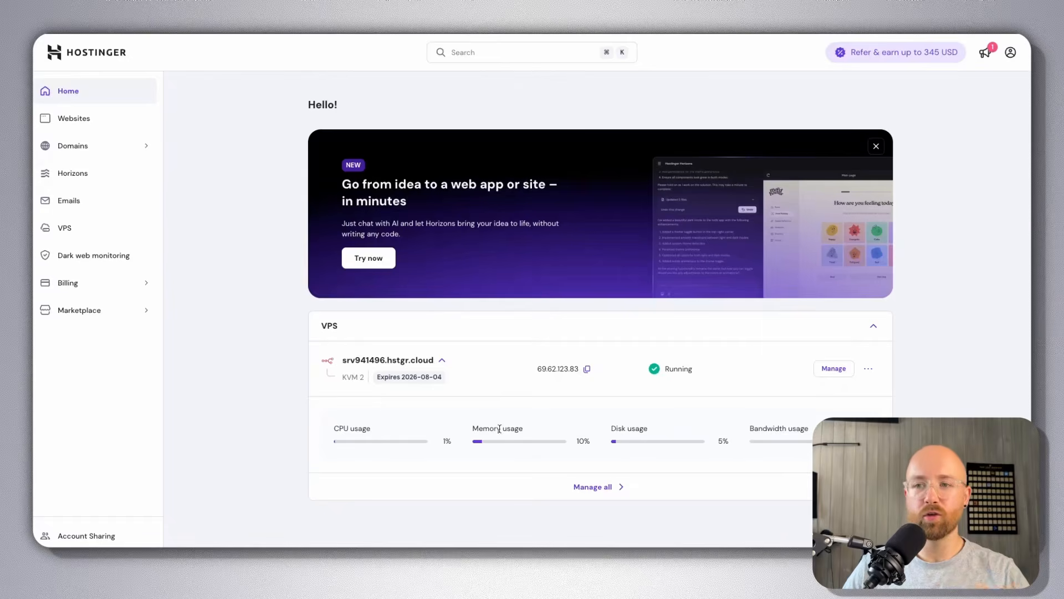
{"action": "left_click_drag", "start_coordinate": [331, 431], "coordinate": [826, 449]}
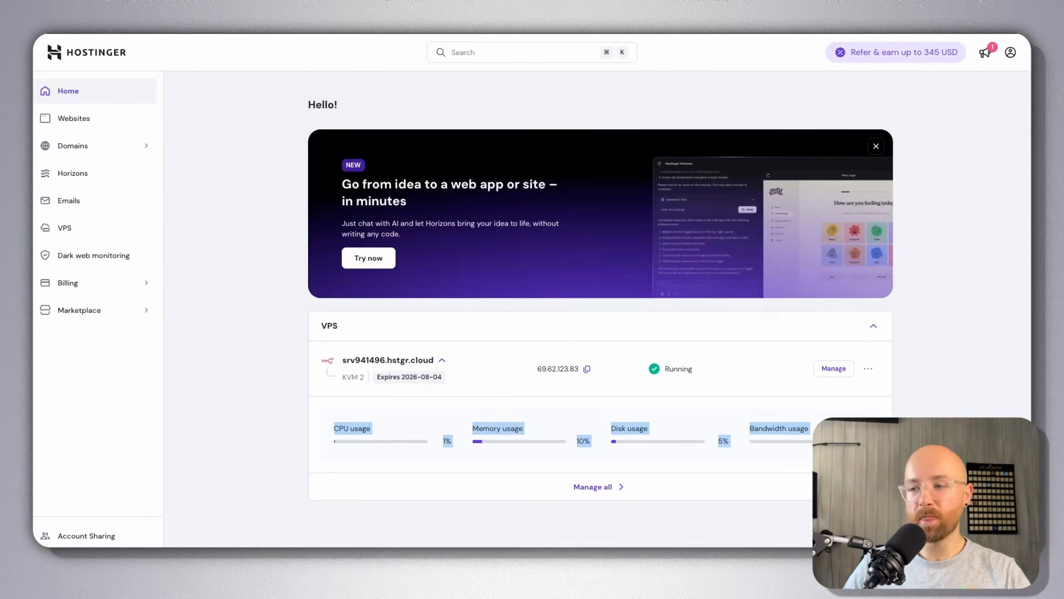
{"action": "left_click", "coordinate": [617, 481]}
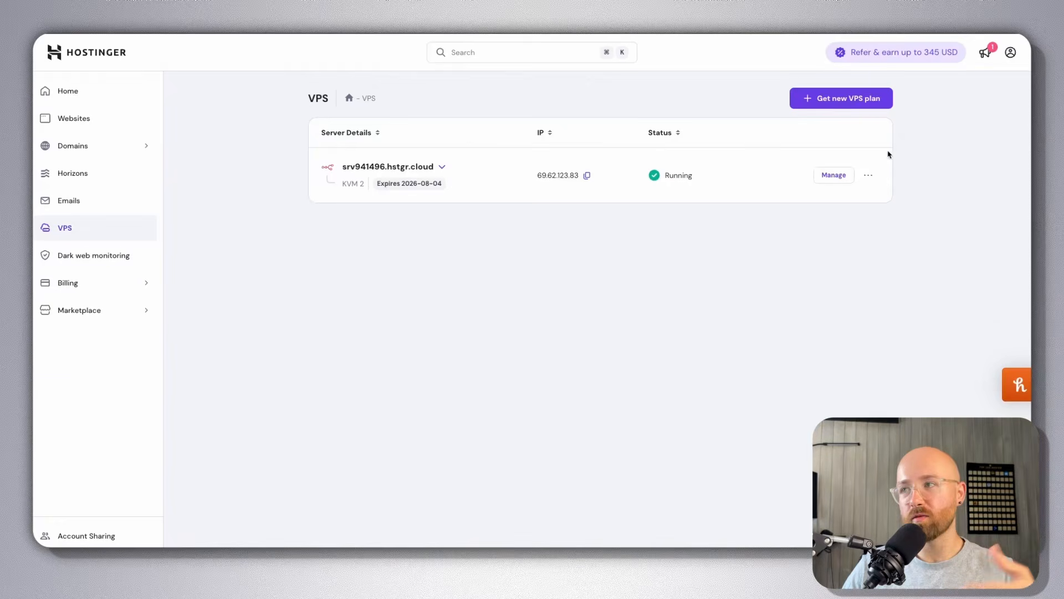
{"action": "left_click", "coordinate": [830, 176]}
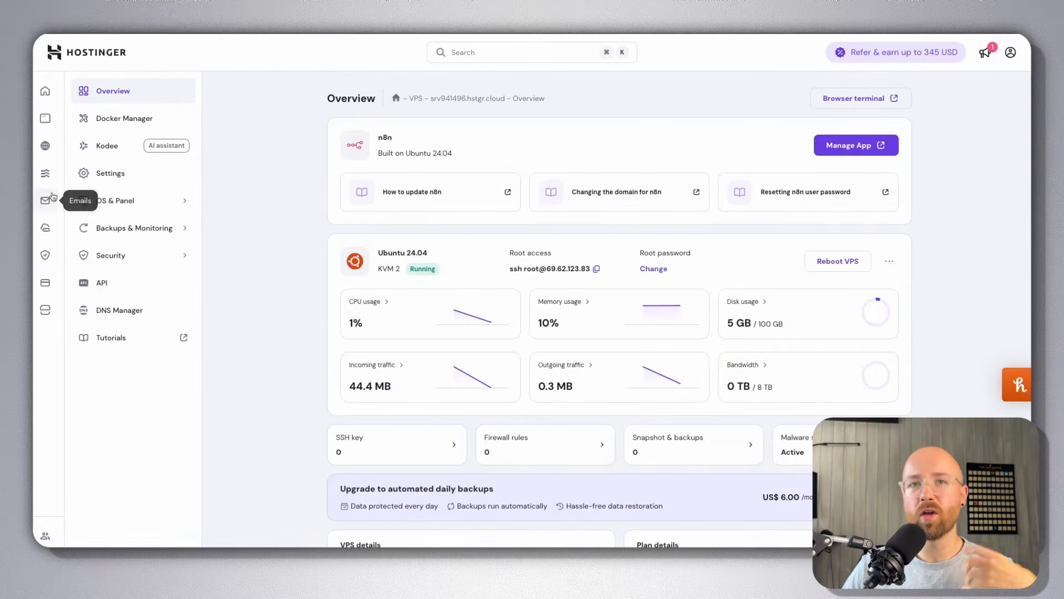
Ask the Kodee AI assistant to check the available VPS backups, read its reply and close the chat.
{"action": "left_click", "coordinate": [122, 147]}
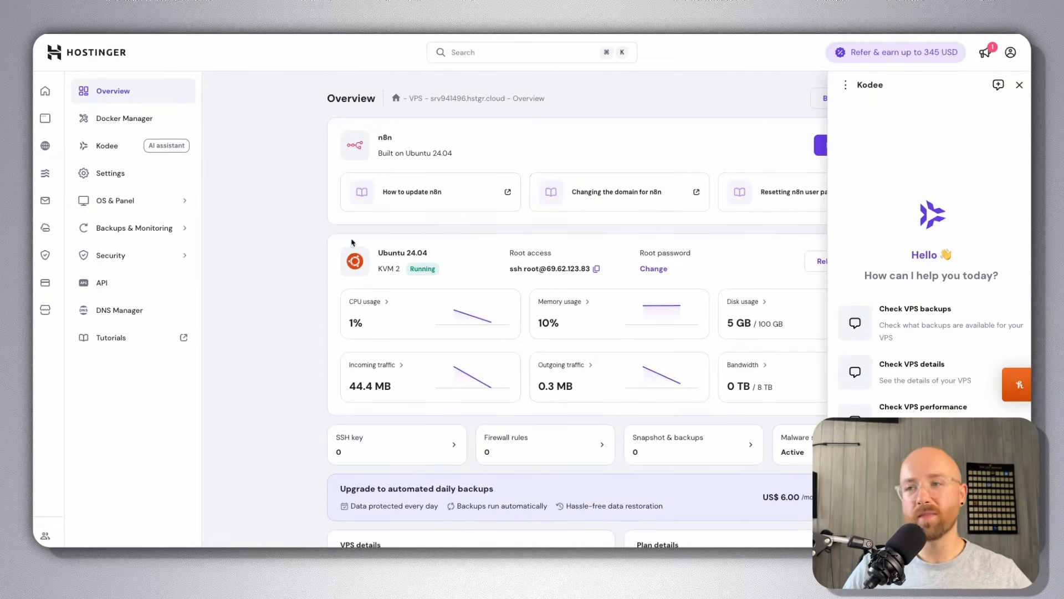
{"action": "scroll", "coordinate": [678, 287], "scroll_direction": "down", "scroll_amount": 1}
{"action": "scroll", "coordinate": [678, 287], "scroll_direction": "down", "scroll_amount": 2}
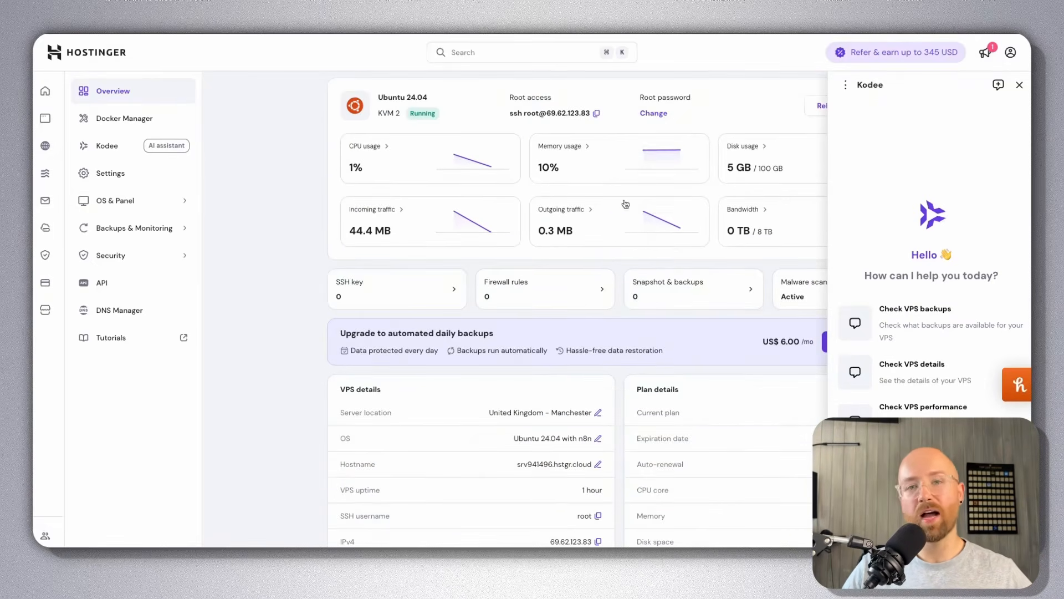
{"action": "scroll", "coordinate": [623, 206], "scroll_direction": "up", "scroll_amount": 3}
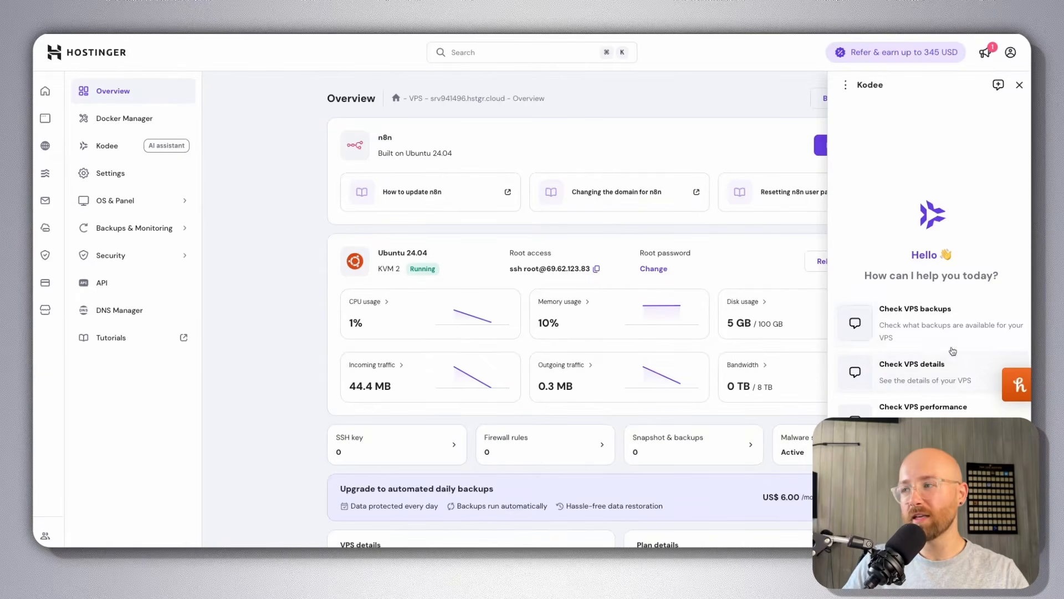
{"action": "left_click", "coordinate": [906, 331]}
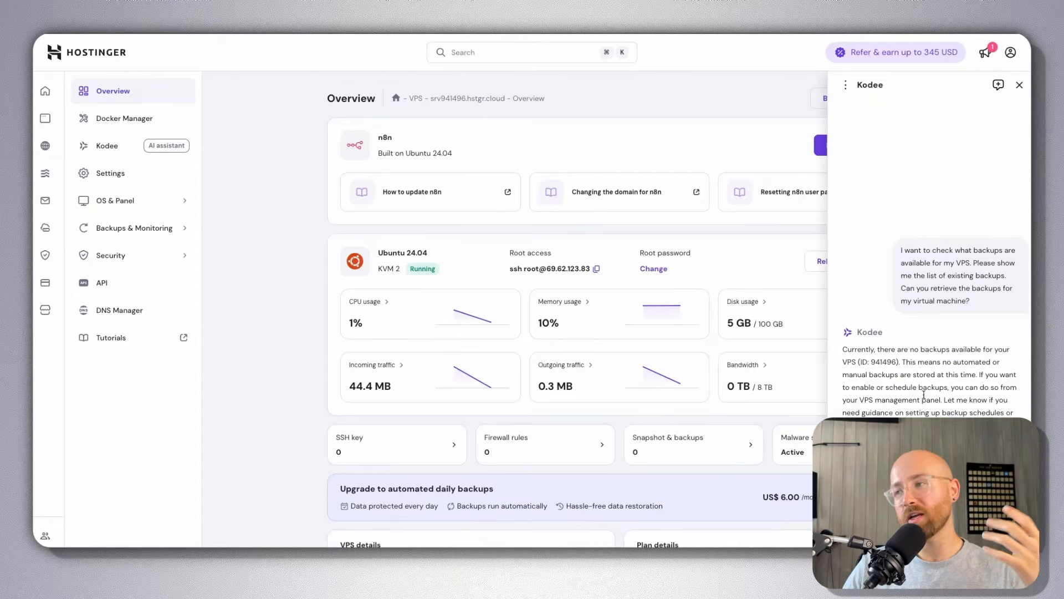
{"action": "left_click_drag", "start_coordinate": [843, 349], "coordinate": [1014, 358]}
{"action": "left_click", "coordinate": [1011, 363]}
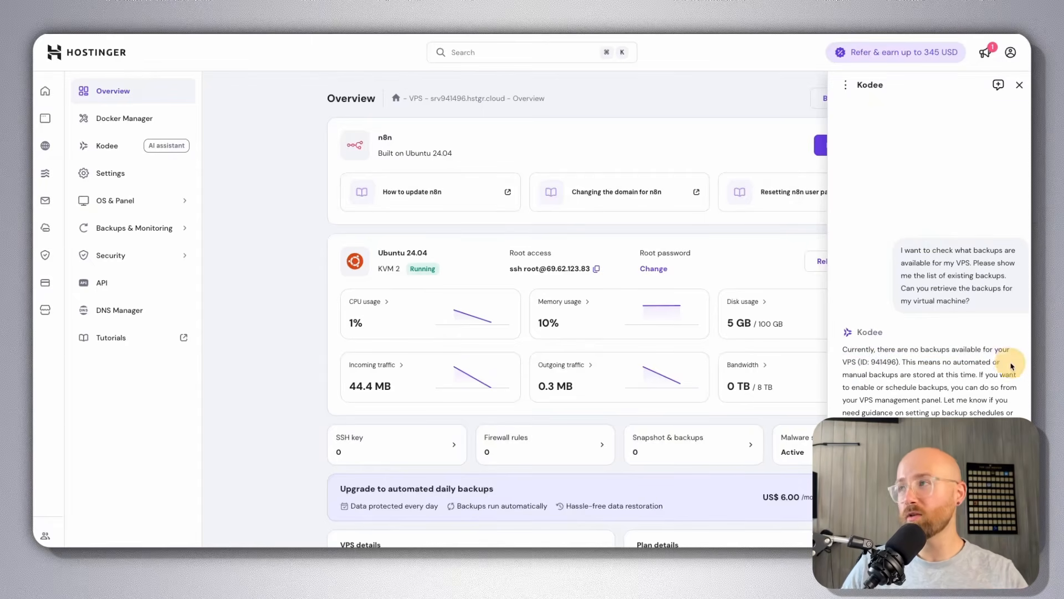
{"action": "left_click", "coordinate": [1019, 84]}
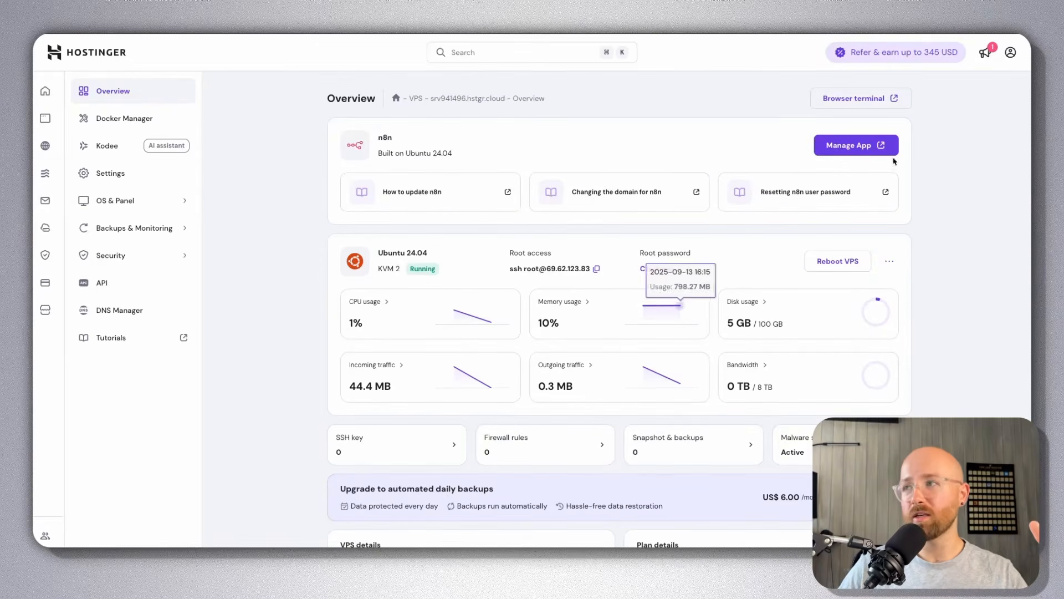
Create a new blank workflow in the n8n app running on the VPS and open the workflow's options.
{"action": "left_click", "coordinate": [859, 150]}
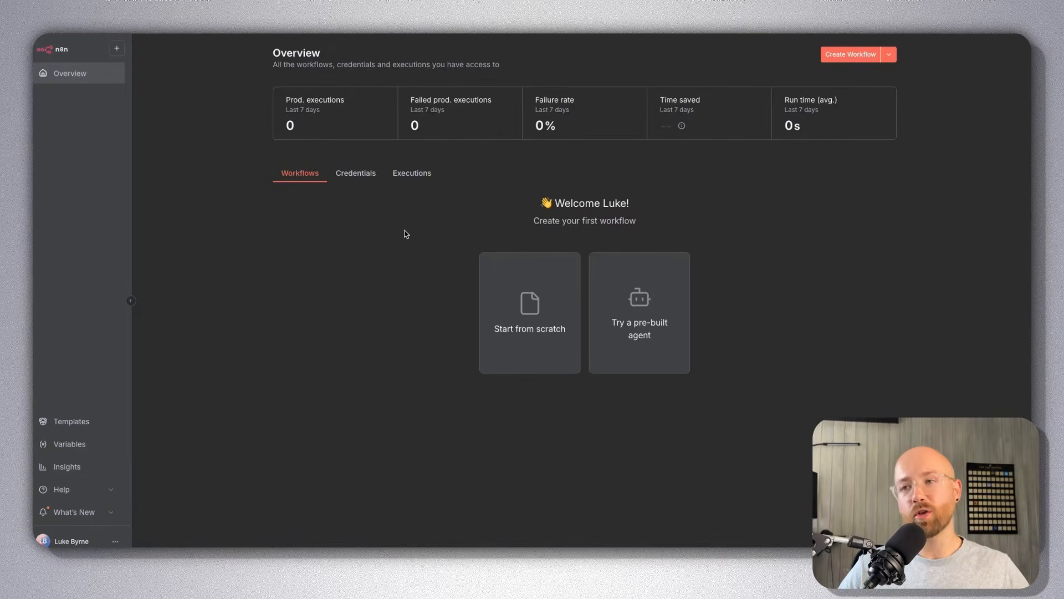
{"action": "left_click", "coordinate": [831, 53]}
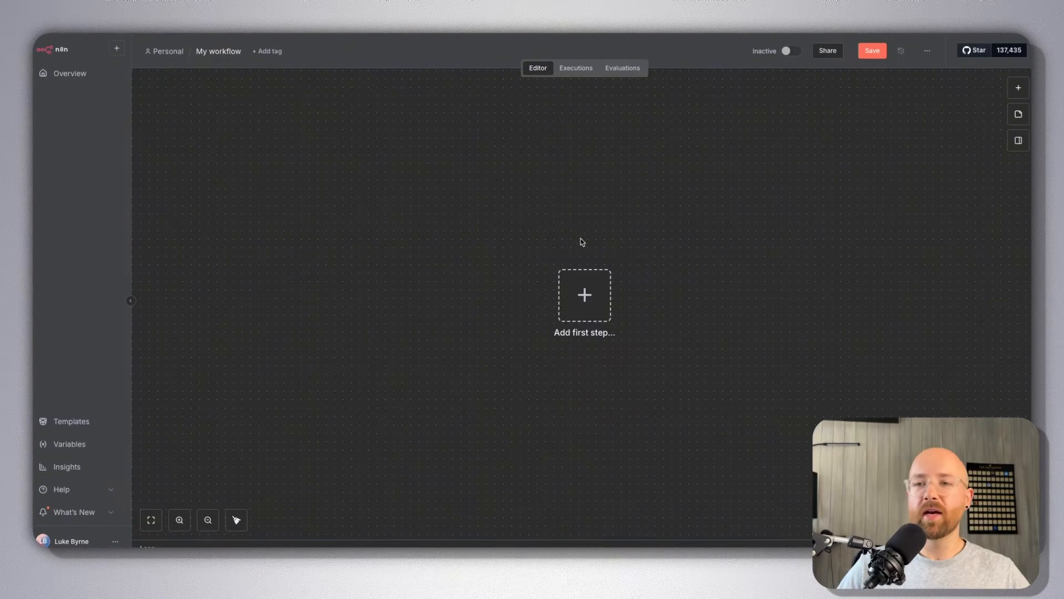
{"action": "left_click_drag", "start_coordinate": [300, 142], "coordinate": [887, 469]}
{"action": "left_click_drag", "start_coordinate": [886, 468], "coordinate": [273, 148]}
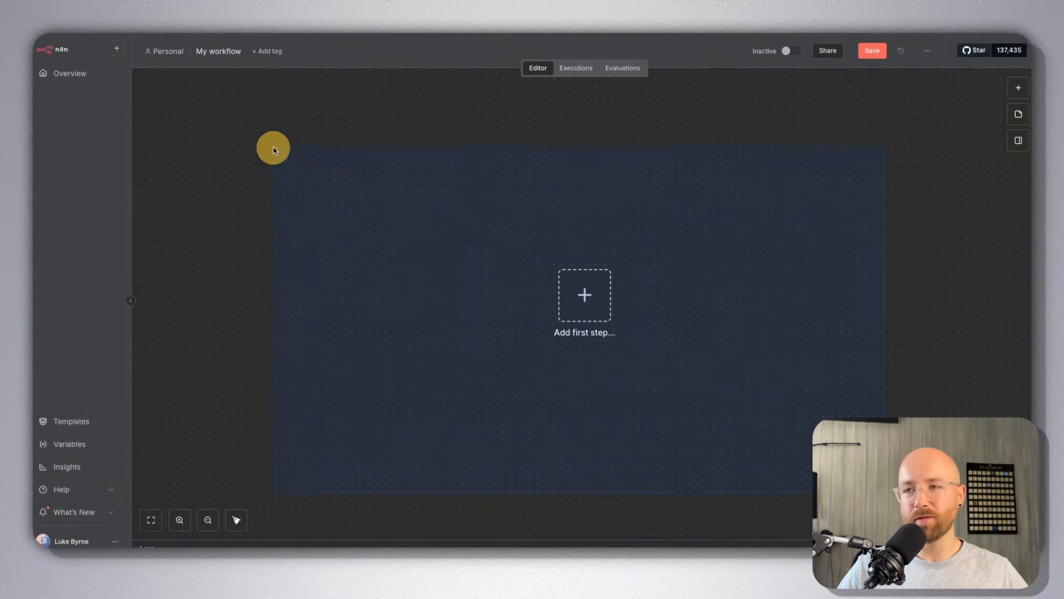
{"action": "left_click", "coordinate": [928, 50]}
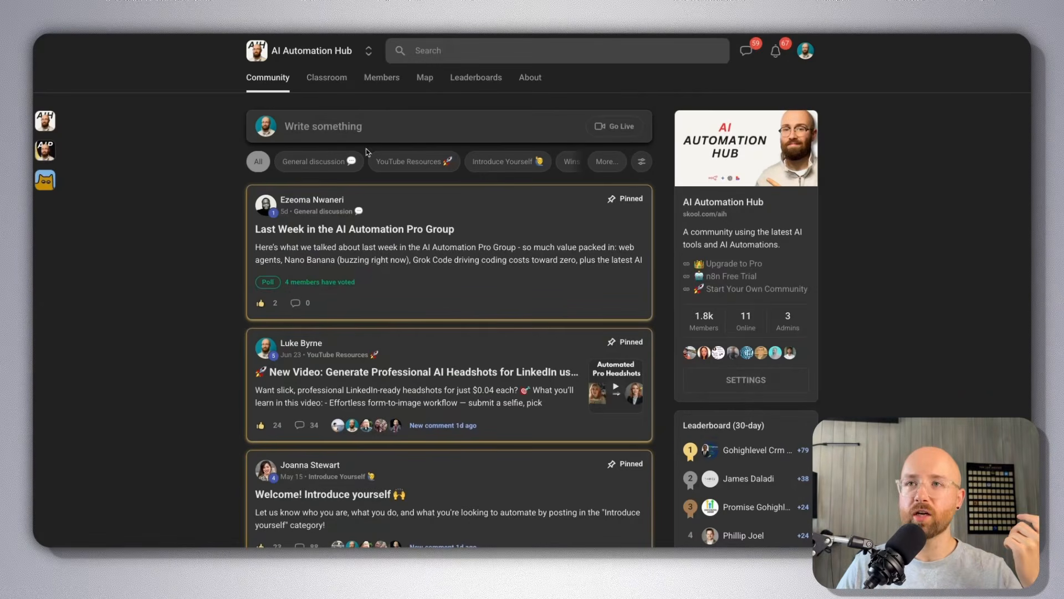
Browse the n8n Templates tutorials in the AI Automation Hub classroom on Skool and look over the Video Ad Creator workflow in n8n.
{"action": "left_click", "coordinate": [332, 79]}
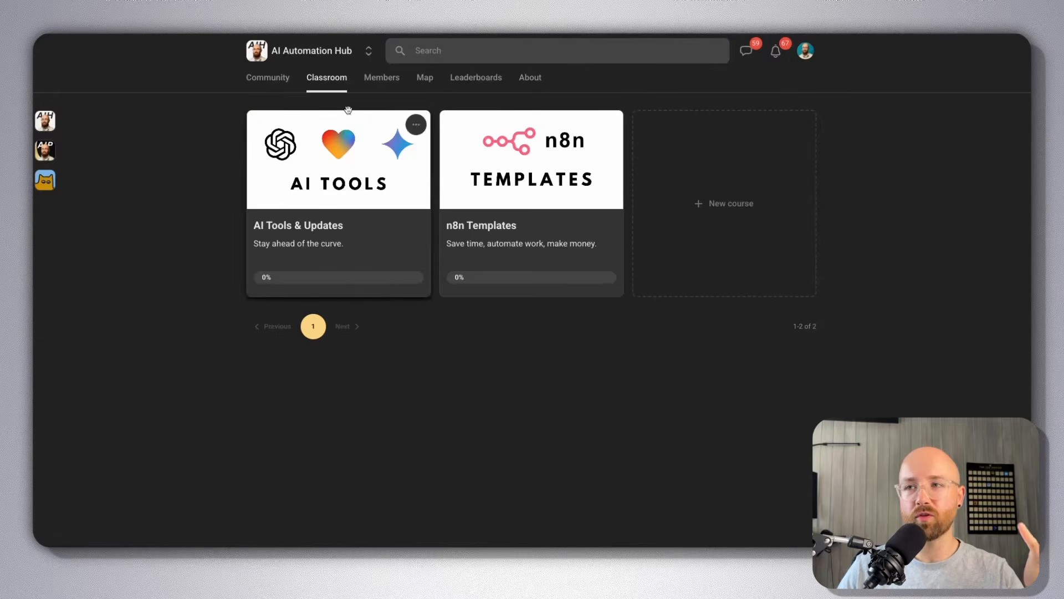
{"action": "left_click", "coordinate": [561, 183]}
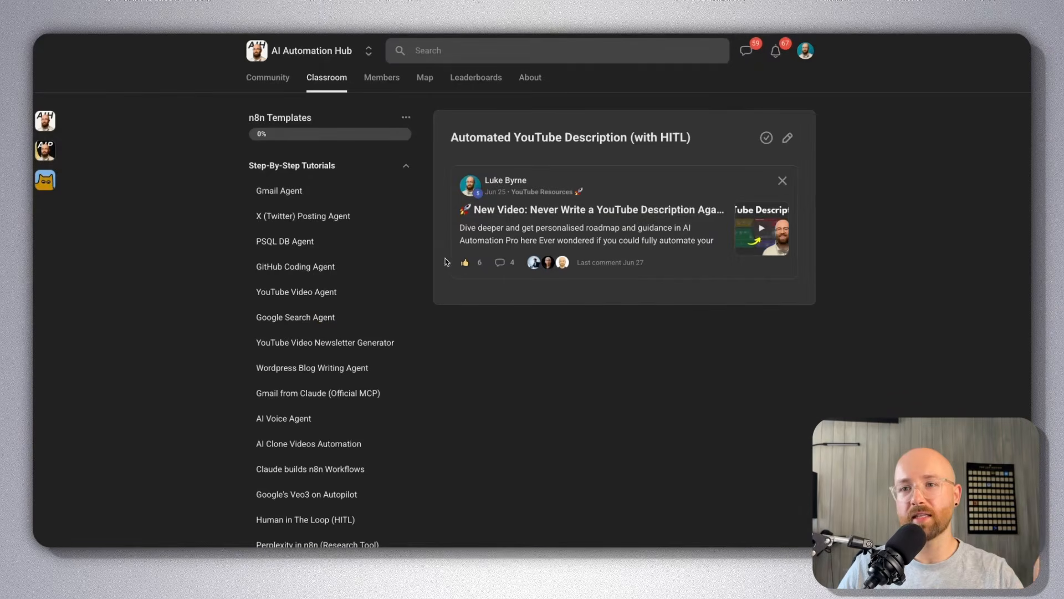
{"action": "scroll", "coordinate": [326, 304], "scroll_direction": "down", "scroll_amount": 3}
{"action": "scroll", "coordinate": [326, 310], "scroll_direction": "up", "scroll_amount": 2}
{"action": "scroll", "coordinate": [333, 383], "scroll_direction": "up", "scroll_amount": 1}
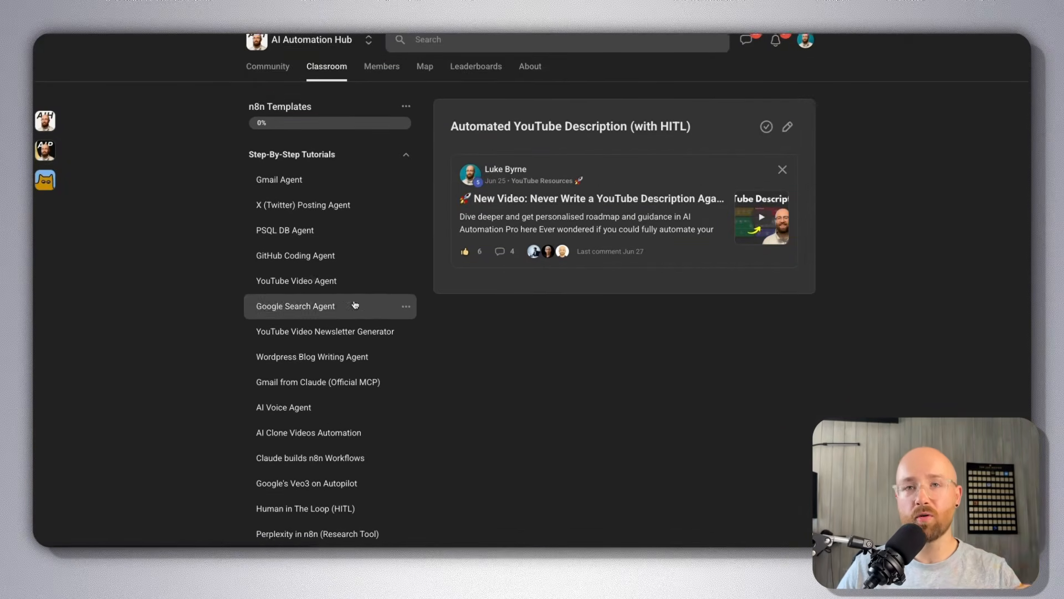
{"action": "scroll", "coordinate": [355, 305], "scroll_direction": "up", "scroll_amount": 1}
{"action": "left_click", "coordinate": [271, 78]}
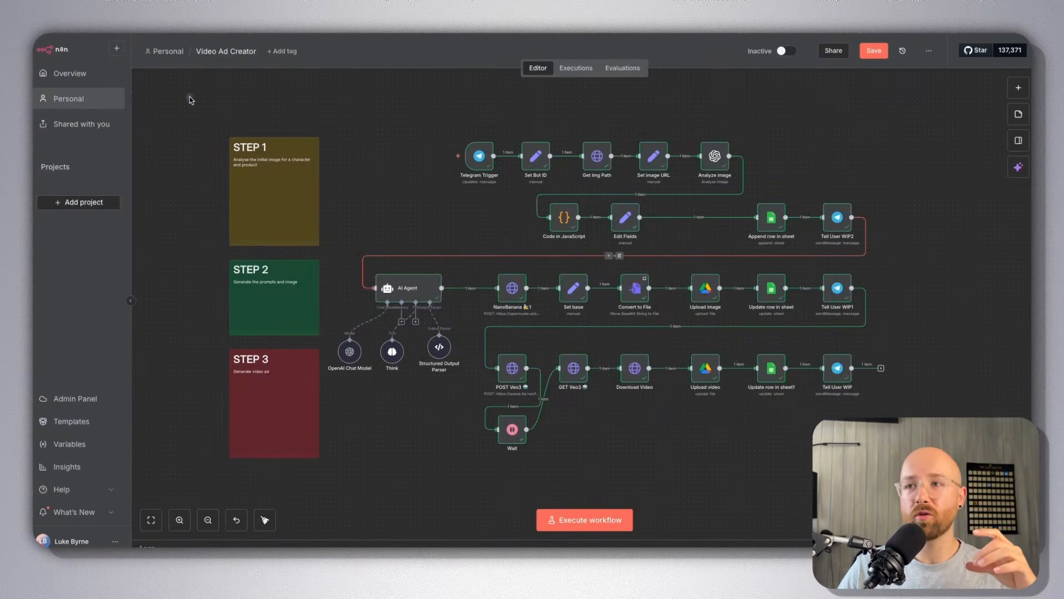
{"action": "left_click_drag", "start_coordinate": [189, 99], "coordinate": [891, 477]}
{"action": "left_click", "coordinate": [745, 398]}
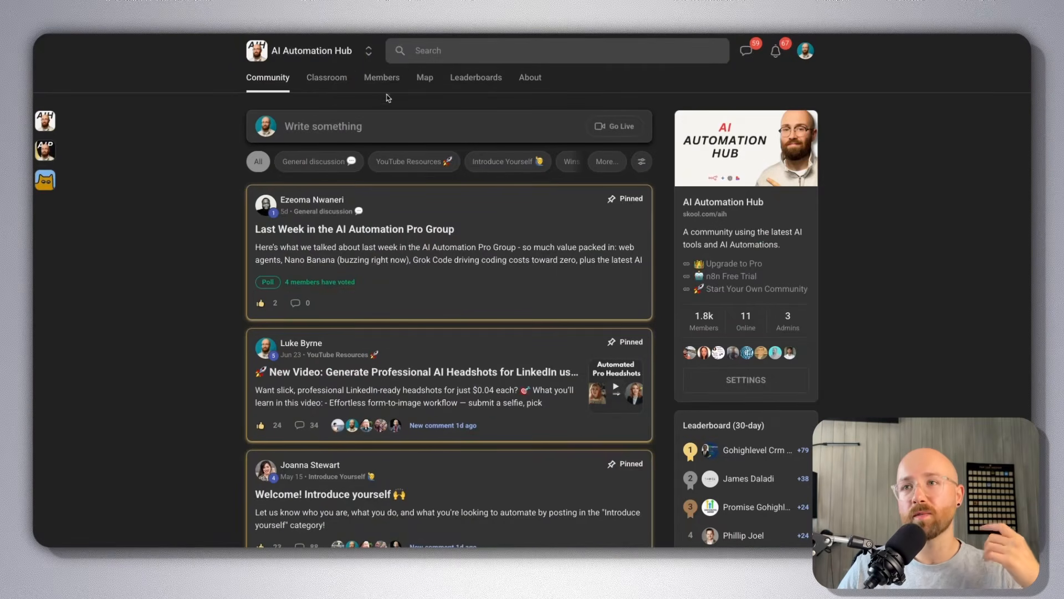
Open the Gmail Agent tutorial post in the n8n Templates course, view its Gmail_MCP_Agent.json attachment and close the file view.
{"action": "left_click", "coordinate": [327, 77]}
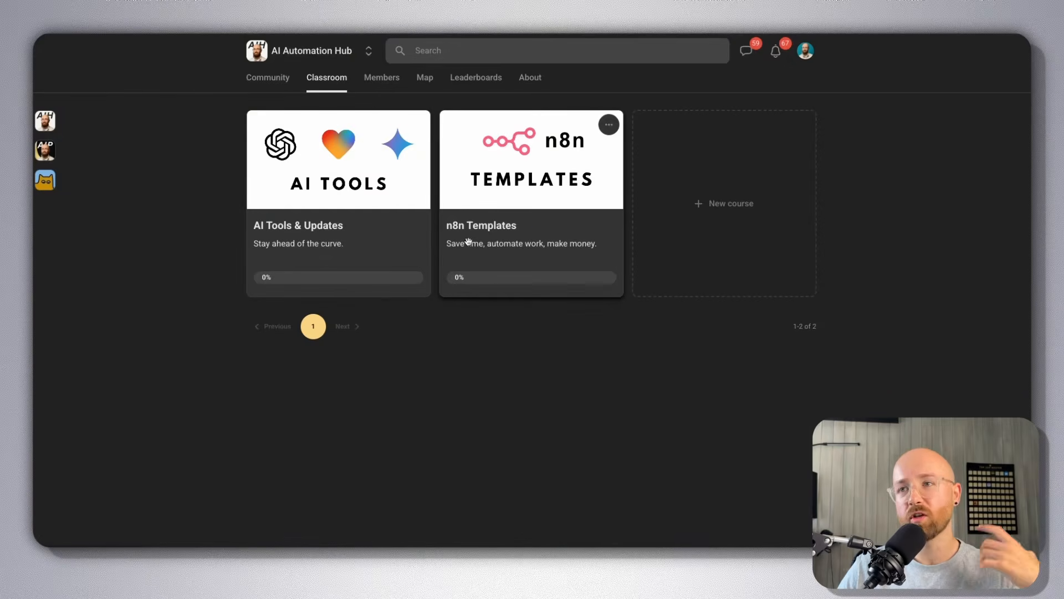
{"action": "left_click", "coordinate": [519, 240]}
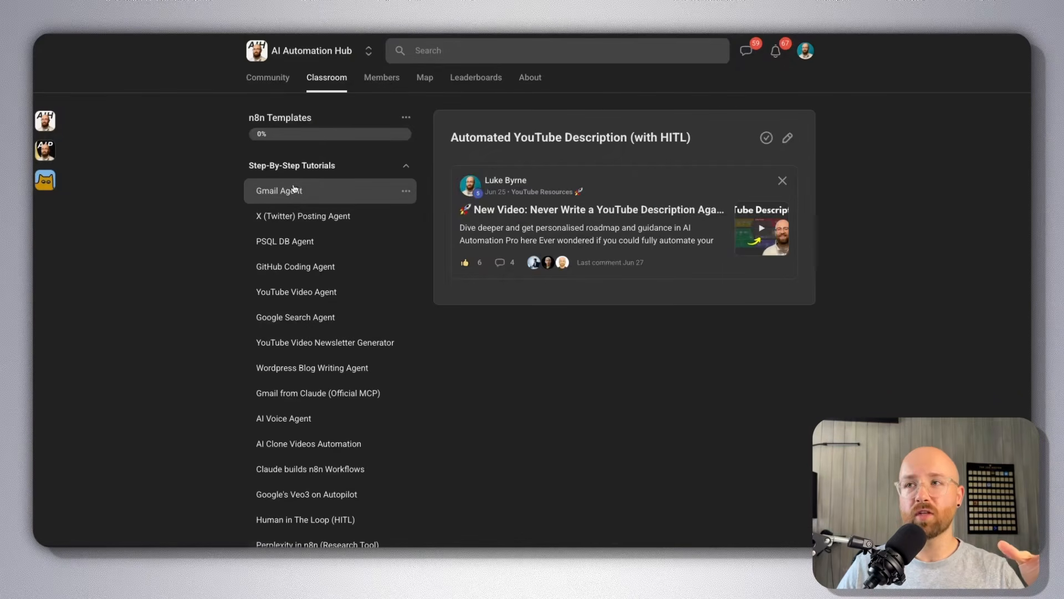
{"action": "left_click", "coordinate": [295, 189]}
{"action": "left_click", "coordinate": [614, 253]}
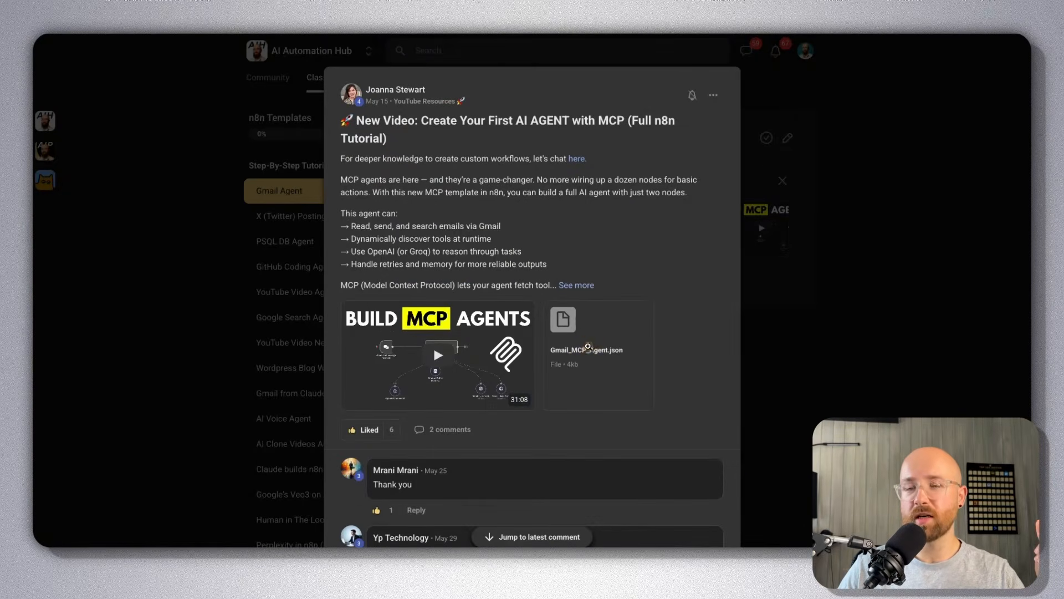
{"action": "left_click", "coordinate": [588, 346]}
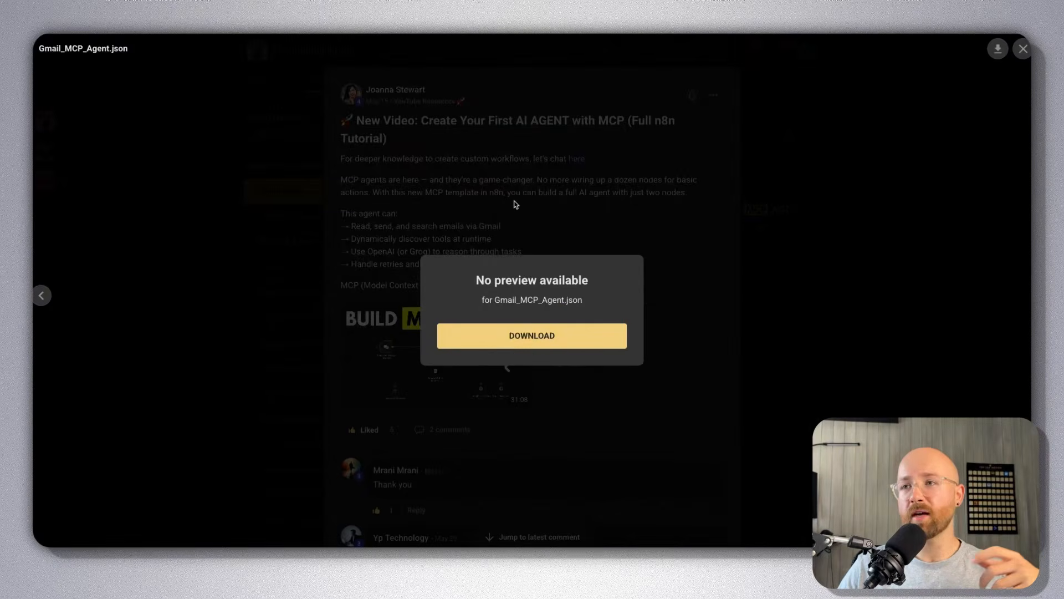
{"action": "key", "text": "Escape"}
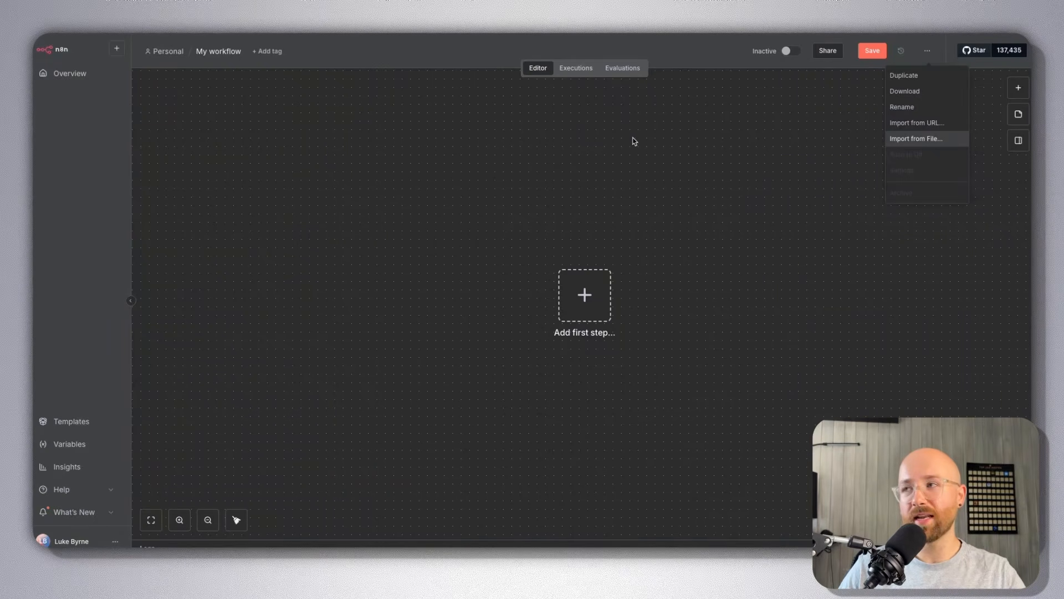
Import the file Video Ad Creator.json from the Downloads folder into the blank n8n workflow.
{"action": "left_click", "coordinate": [924, 138]}
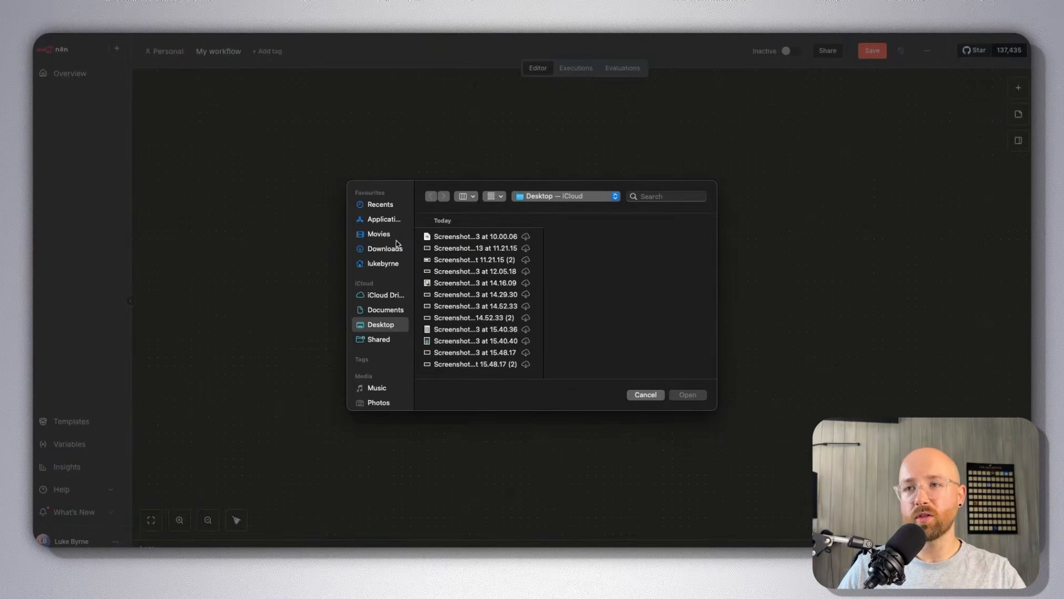
{"action": "left_click", "coordinate": [395, 248]}
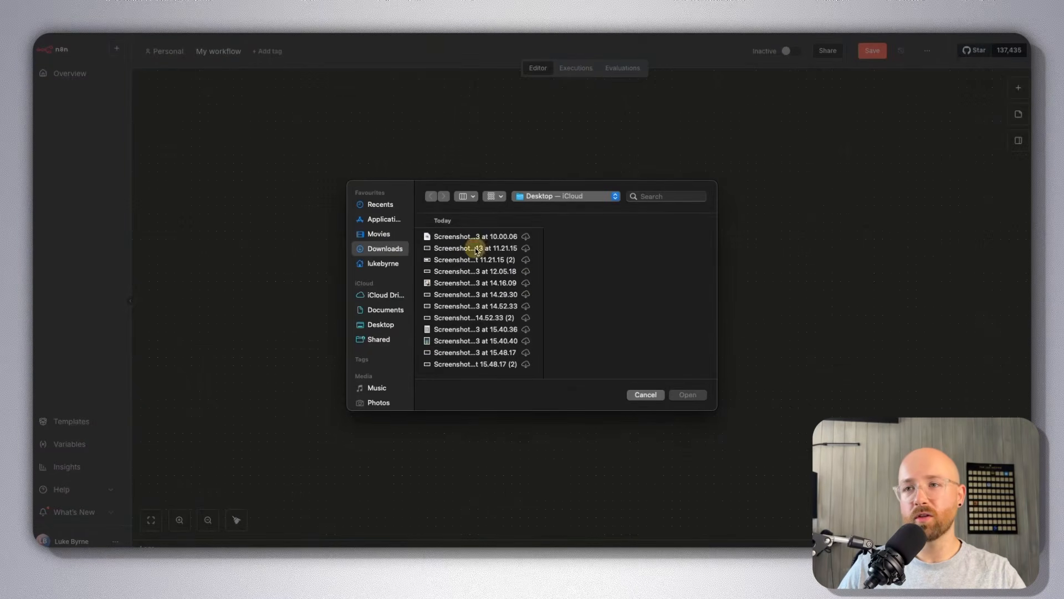
{"action": "left_click", "coordinate": [469, 341]}
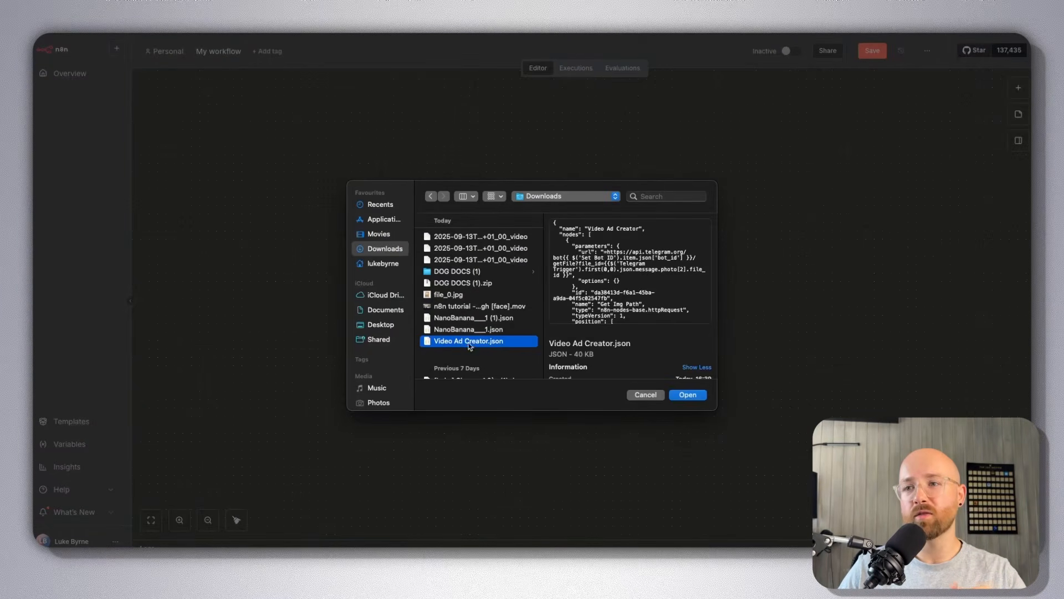
{"action": "left_click", "coordinate": [693, 397]}
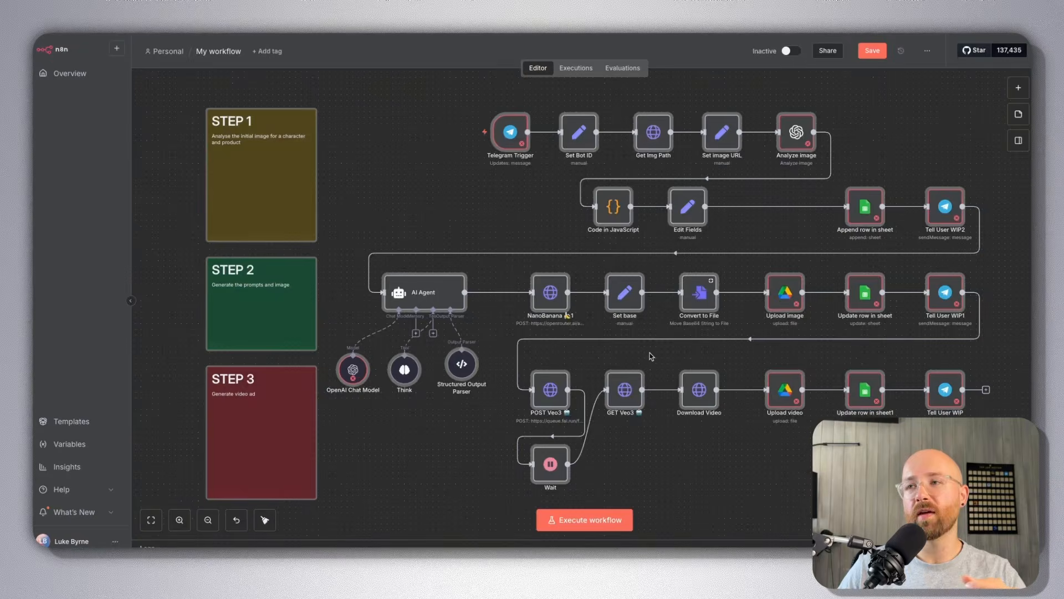
Examine the imported Video Ad Creator workflow, covering the whole canvas, the three step notes and the Telegram Trigger node.
{"action": "left_click", "coordinate": [208, 519]}
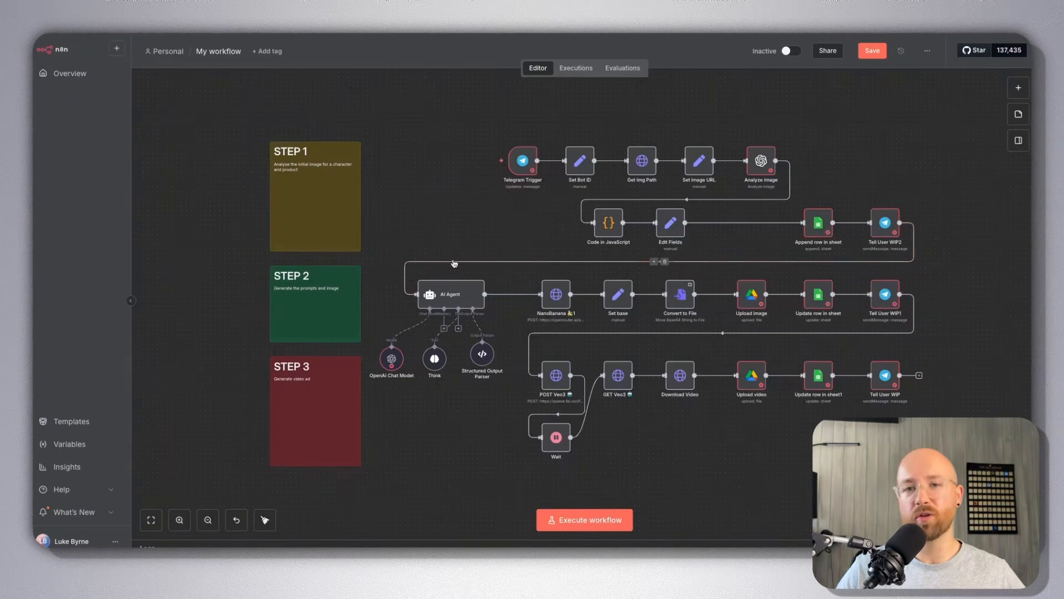
{"action": "scroll", "coordinate": [453, 265], "scroll_direction": "right", "scroll_amount": 2}
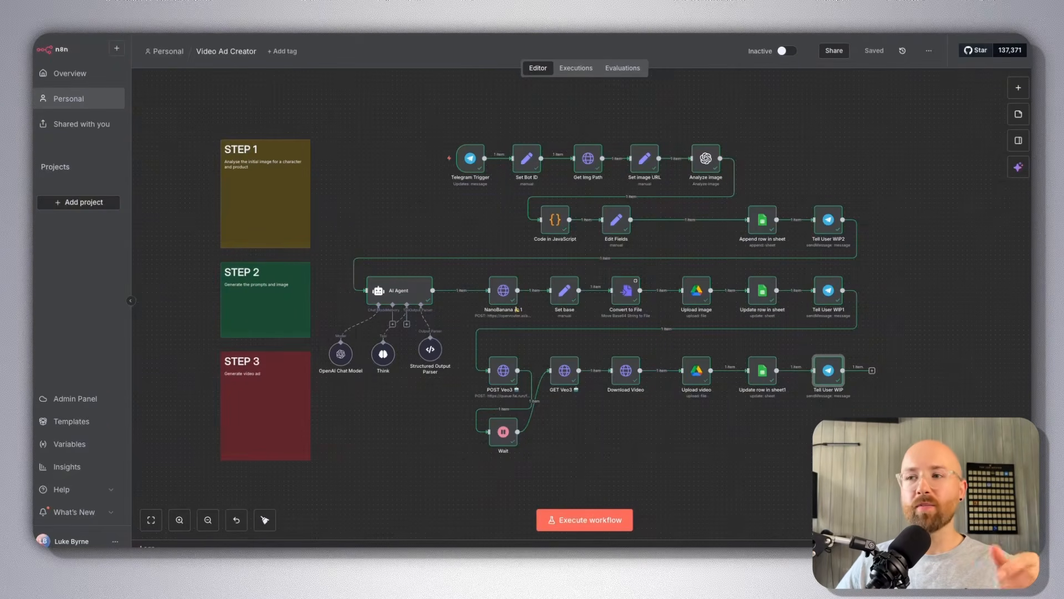
{"action": "left_click_drag", "start_coordinate": [938, 463], "coordinate": [217, 105]}
{"action": "left_click", "coordinate": [232, 108]}
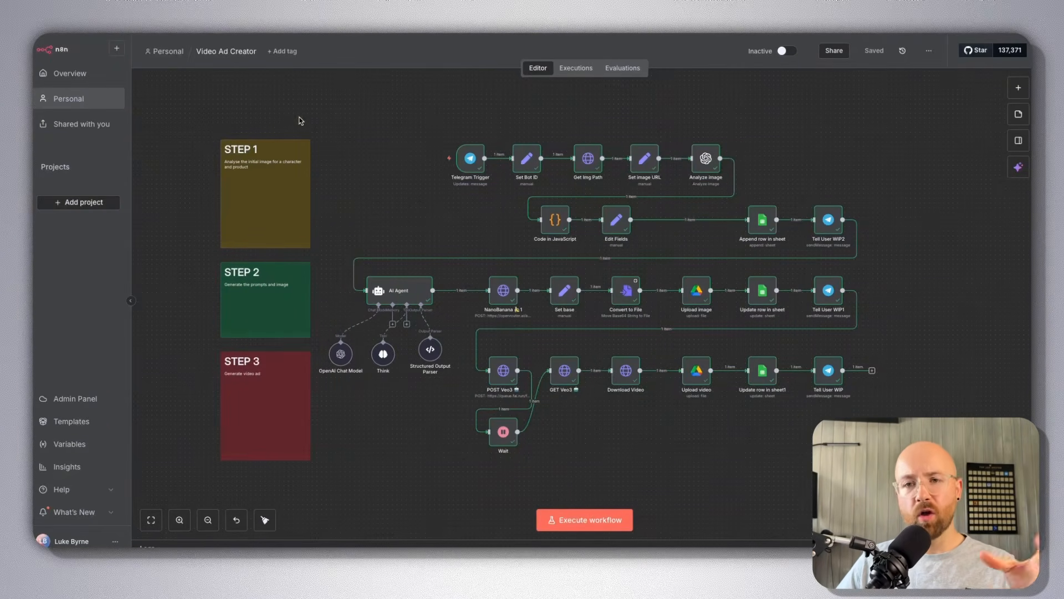
{"action": "left_click_drag", "start_coordinate": [199, 118], "coordinate": [343, 499]}
{"action": "mouse_move", "coordinate": [449, 154]}
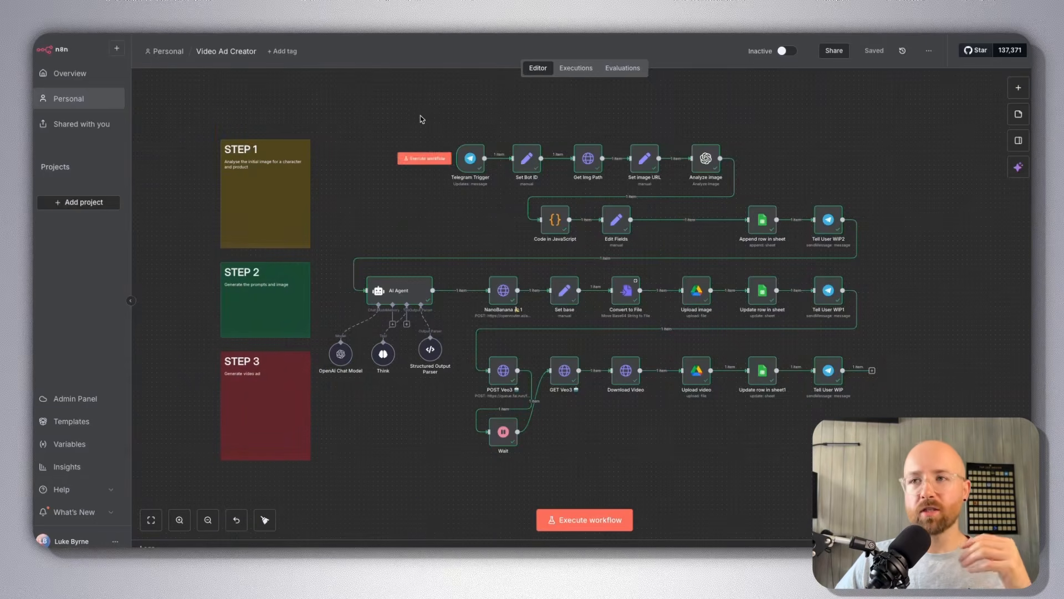
{"action": "left_click_drag", "start_coordinate": [441, 125], "coordinate": [495, 202]}
{"action": "left_click", "coordinate": [477, 156]}
{"action": "left_click", "coordinate": [490, 110]}
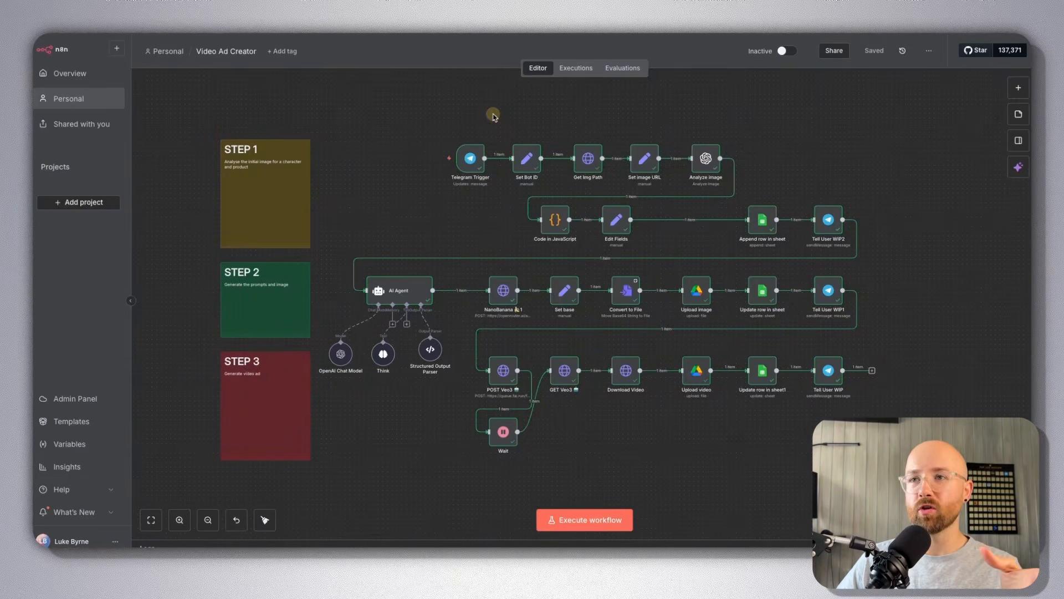
Switch to Telegram and look through the product images and bot replies in the vid_ad_bot chat.
{"action": "key", "text": "ctrl+Left"}
{"action": "scroll", "coordinate": [622, 213], "scroll_direction": "up", "scroll_amount": 10}
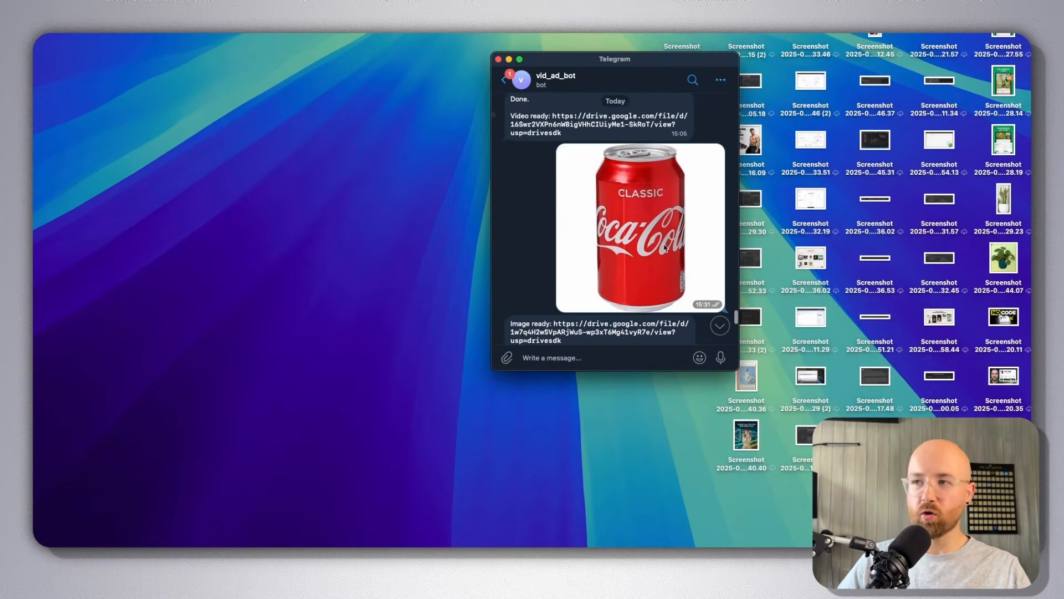
{"action": "scroll", "coordinate": [665, 248], "scroll_direction": "up", "scroll_amount": 15}
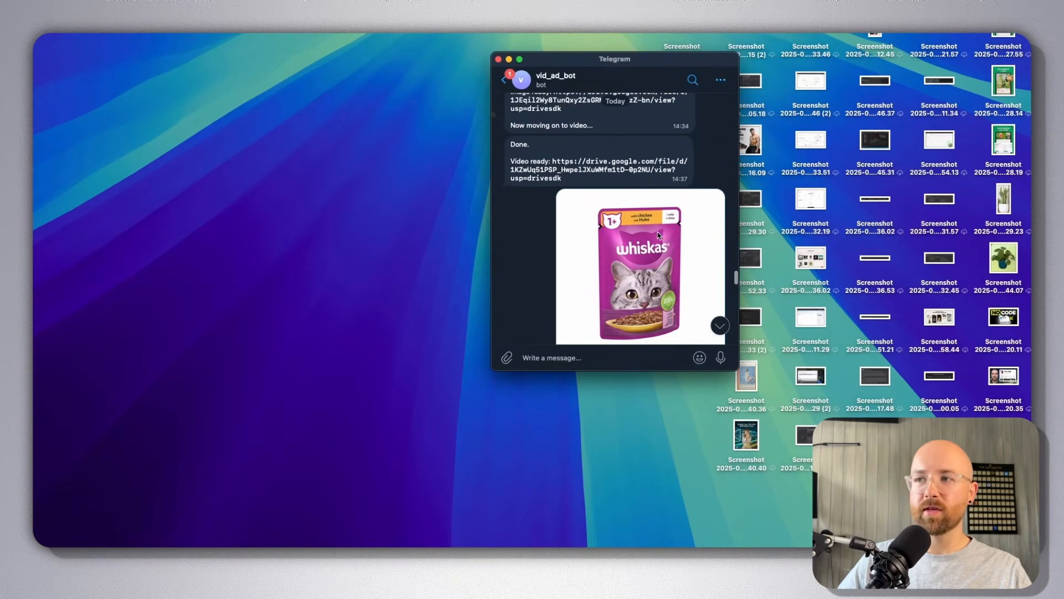
{"action": "scroll", "coordinate": [638, 278], "scroll_direction": "up", "scroll_amount": 10}
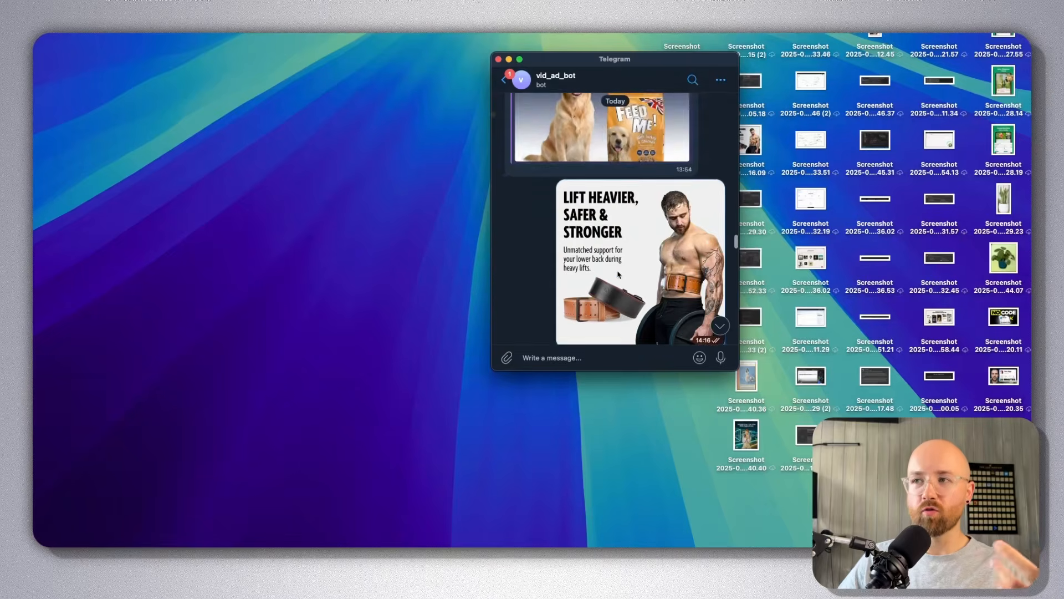
{"action": "scroll", "coordinate": [619, 270], "scroll_direction": "down", "scroll_amount": 8}
{"action": "scroll", "coordinate": [700, 235], "scroll_direction": "up", "scroll_amount": 5}
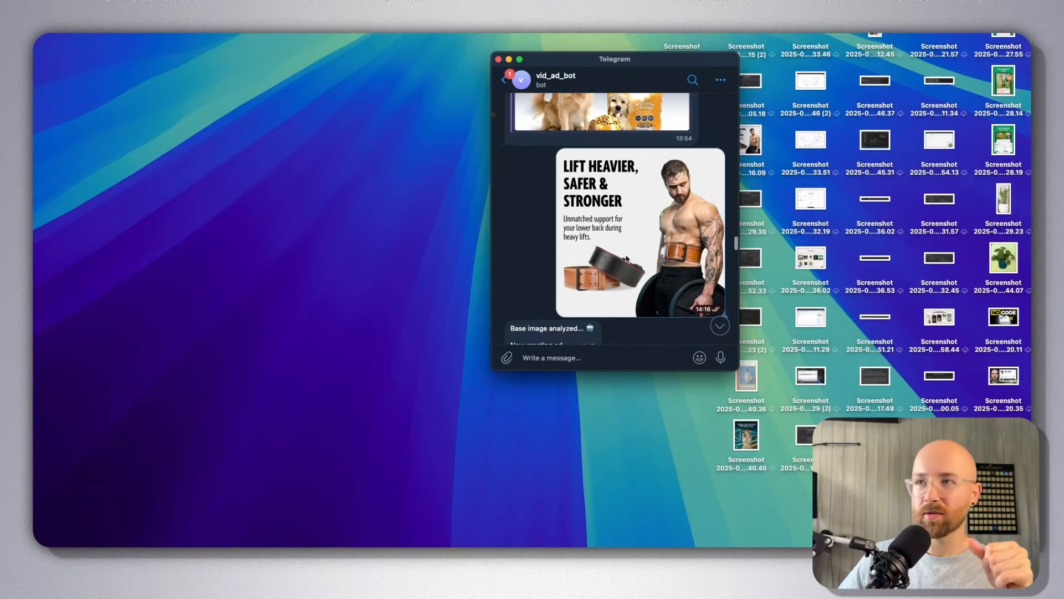
Return to the Video Ad Creator workflow in n8n and examine the Step 1 nodes from Telegram Trigger to Tell User WIP2.
{"action": "key", "text": "ctrl+Right"}
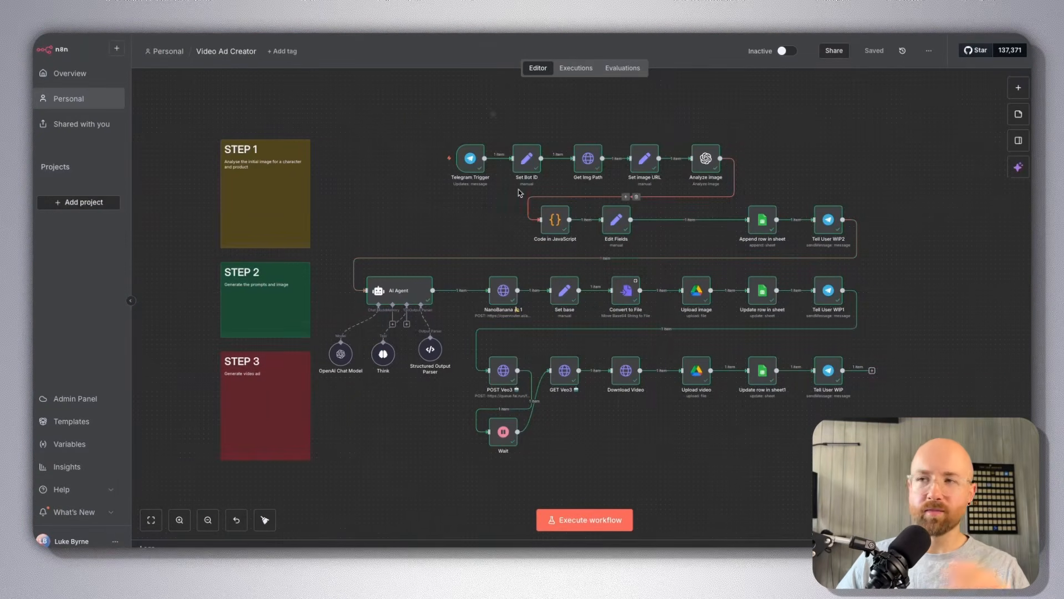
{"action": "left_click", "coordinate": [469, 159]}
{"action": "left_click_drag", "start_coordinate": [420, 121], "coordinate": [766, 190]}
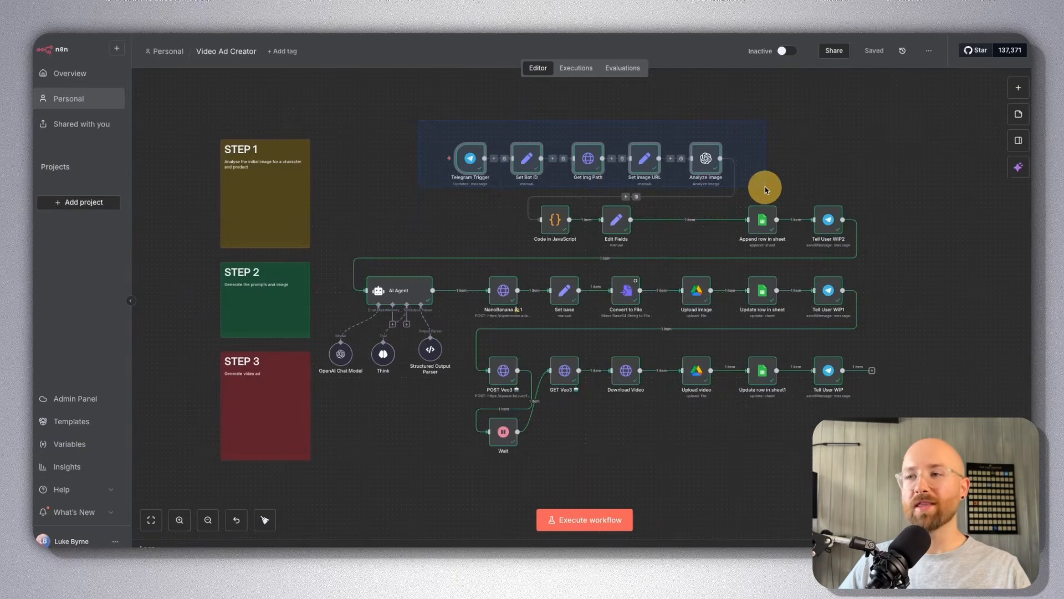
{"action": "left_click_drag", "start_coordinate": [766, 190], "coordinate": [893, 251]}
{"action": "left_click", "coordinate": [890, 252]}
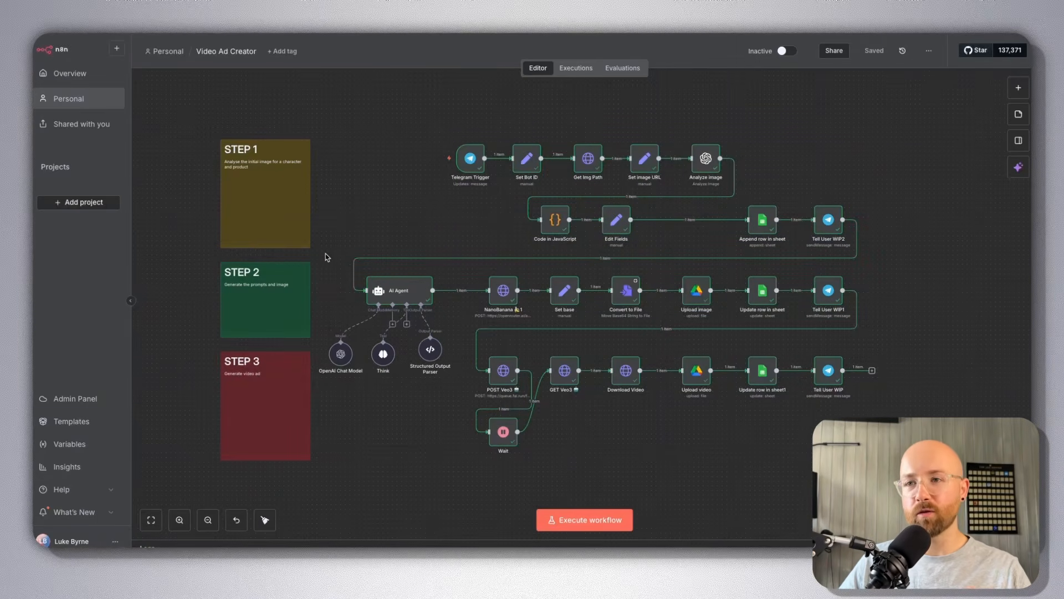
Examine the Step 2 image nodes and Step 3 video nodes of the workflow, comparing them with the bot replies in Telegram.
{"action": "left_click_drag", "start_coordinate": [321, 240], "coordinate": [905, 311]}
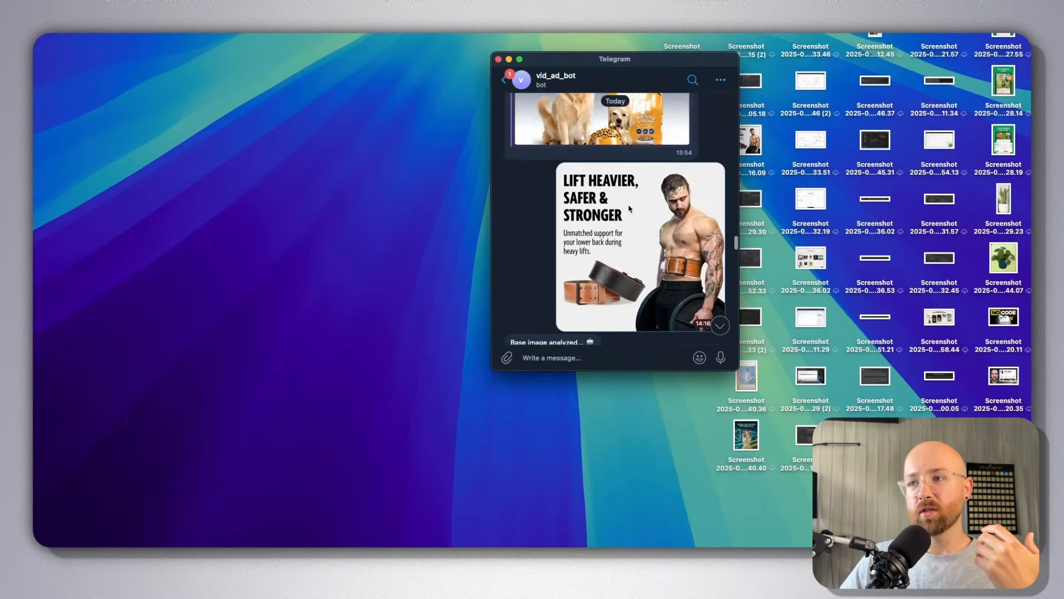
{"action": "scroll", "coordinate": [630, 208], "scroll_direction": "down", "scroll_amount": 5}
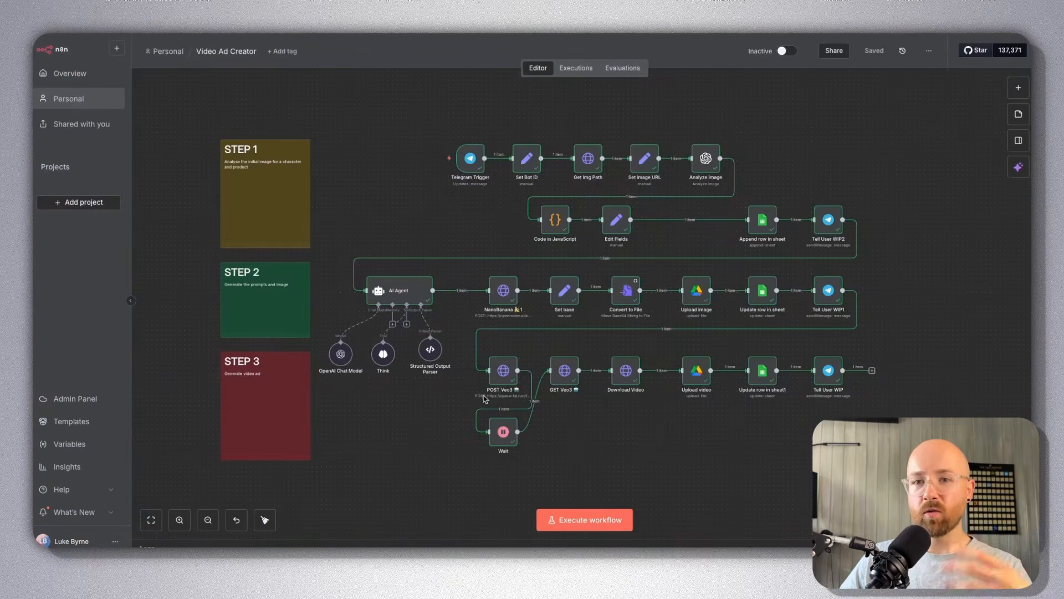
{"action": "left_click_drag", "start_coordinate": [437, 464], "coordinate": [888, 351]}
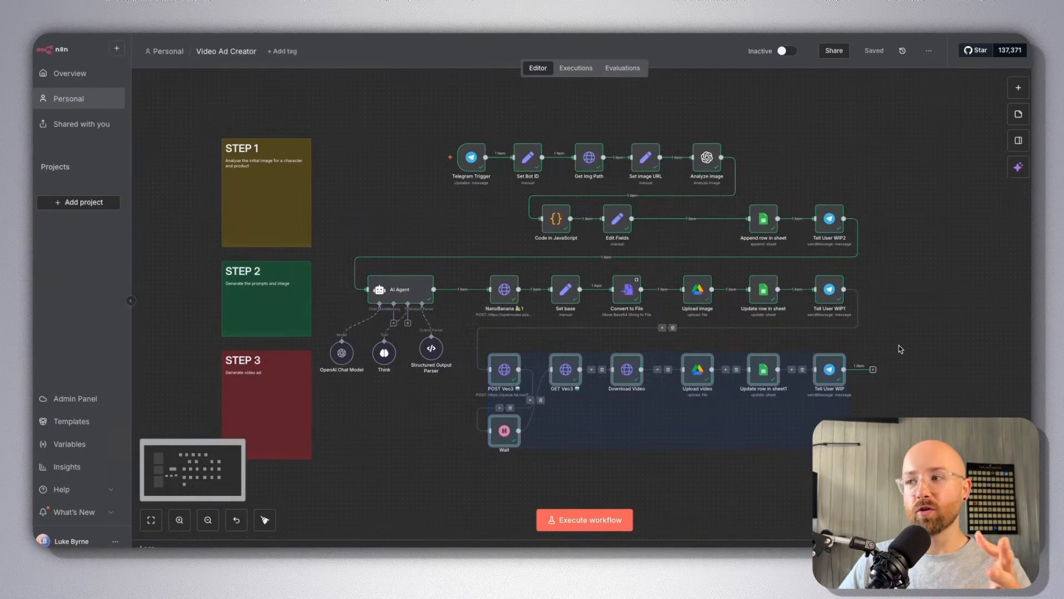
{"action": "left_click", "coordinate": [901, 349]}
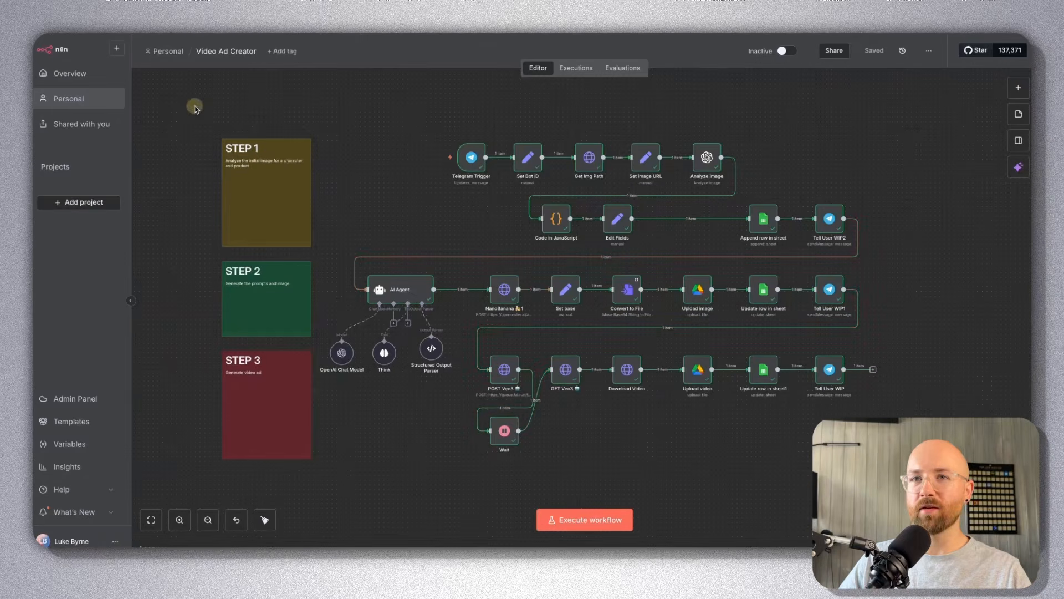
{"action": "key", "text": "ctrl+a"}
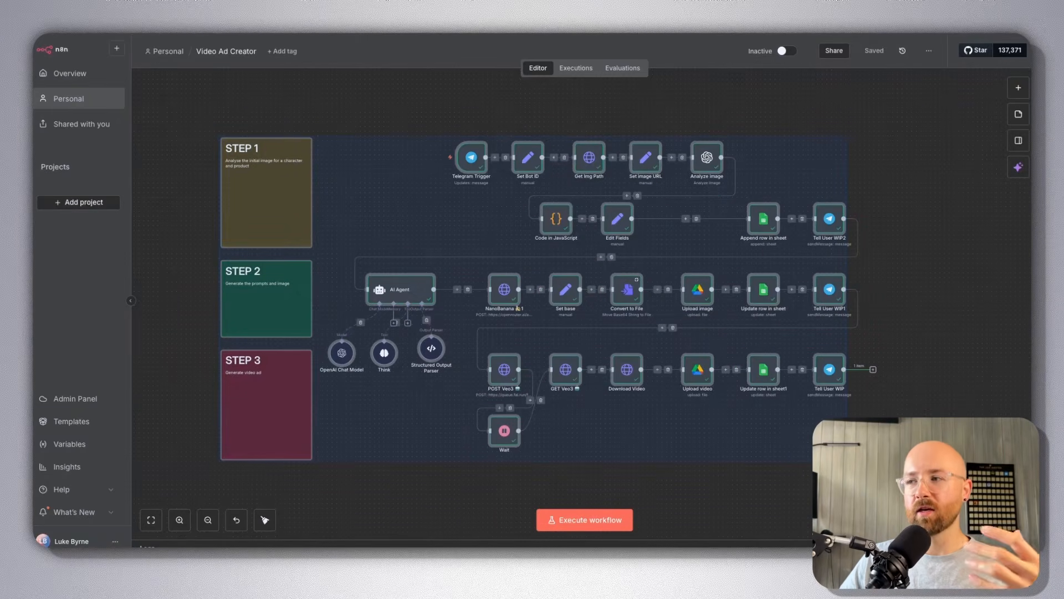
{"action": "key", "text": "Escape"}
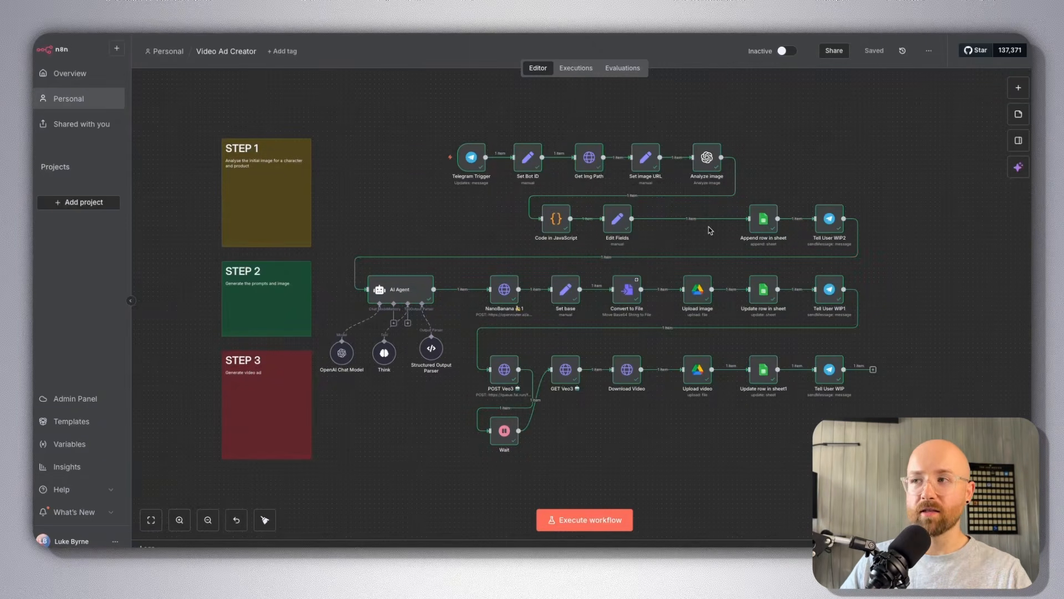
Open the Telegram Trigger node, view the new Telegram API credential form with its Access Token field and close the form without saving.
{"action": "scroll", "coordinate": [475, 165], "scroll_direction": "left", "scroll_amount": 1}
{"action": "scroll", "coordinate": [476, 165], "scroll_direction": "left", "scroll_amount": 1}
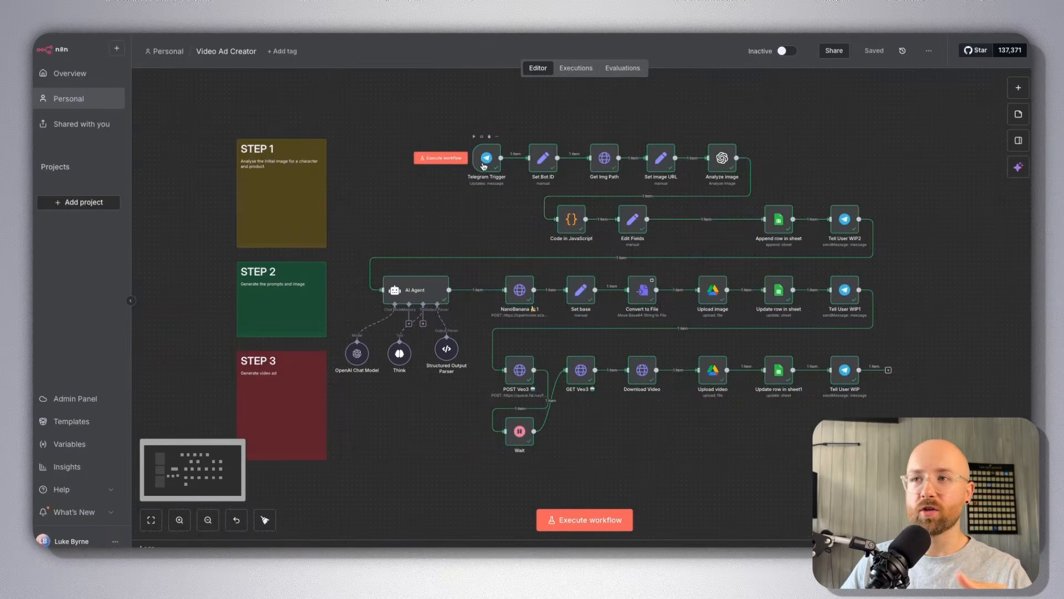
{"action": "left_click", "coordinate": [488, 166]}
{"action": "double_click", "coordinate": [487, 162]}
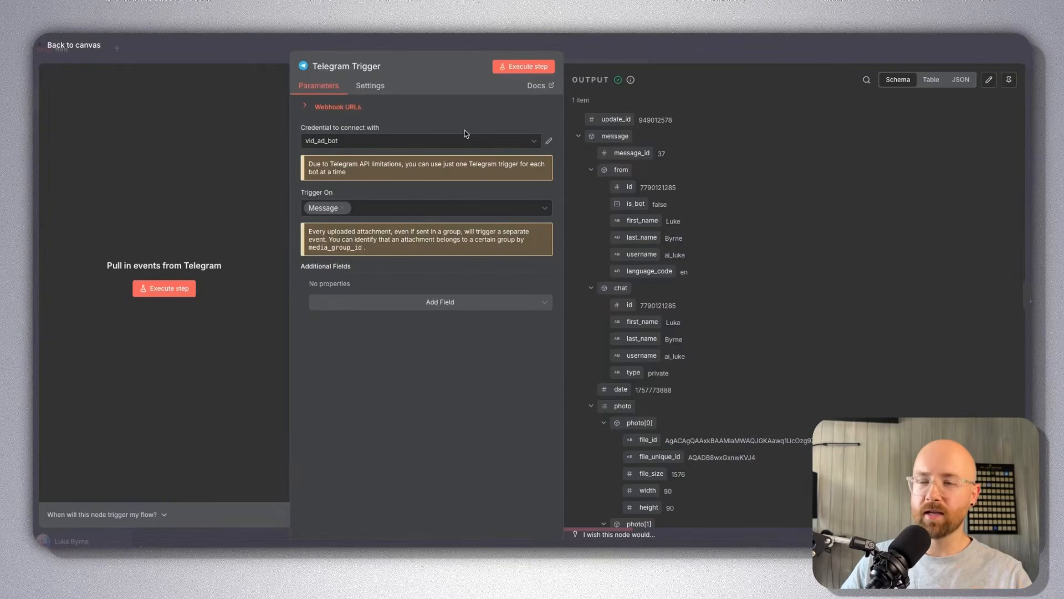
{"action": "left_click", "coordinate": [419, 141]}
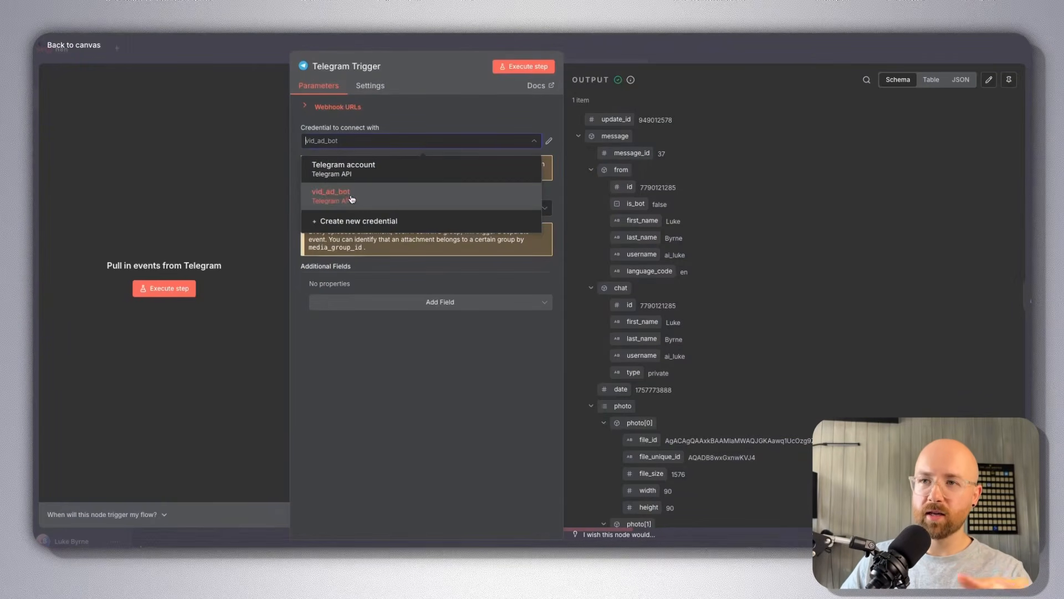
{"action": "left_click", "coordinate": [358, 217]}
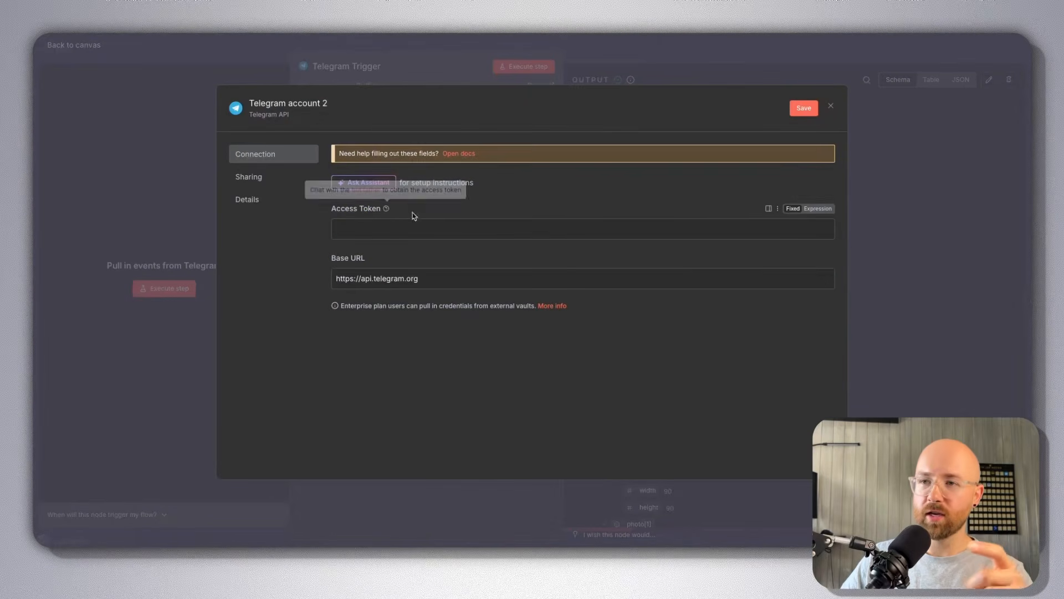
{"action": "left_click", "coordinate": [379, 238]}
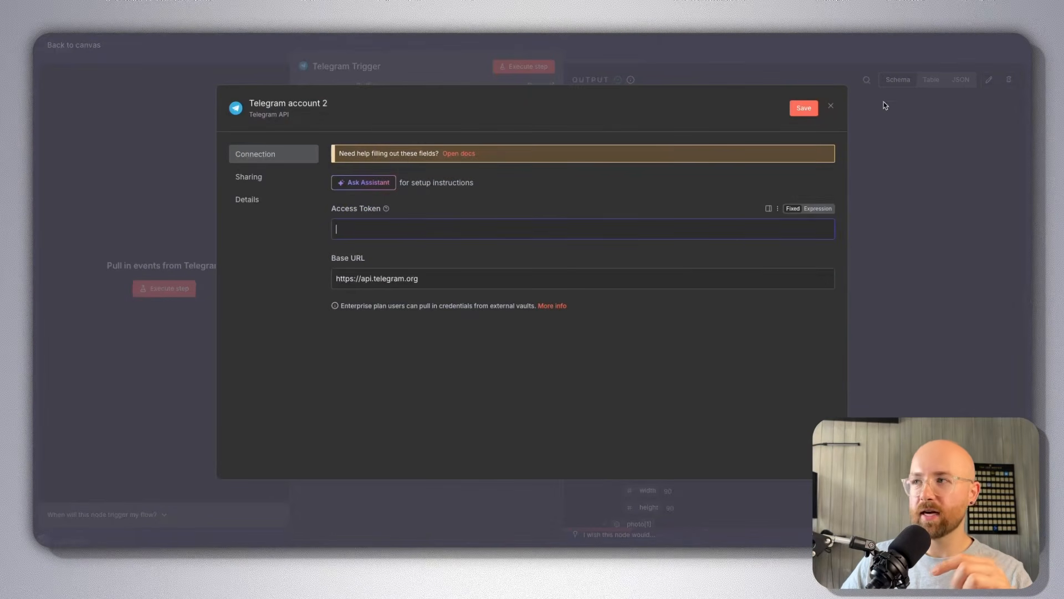
{"action": "left_click", "coordinate": [831, 106]}
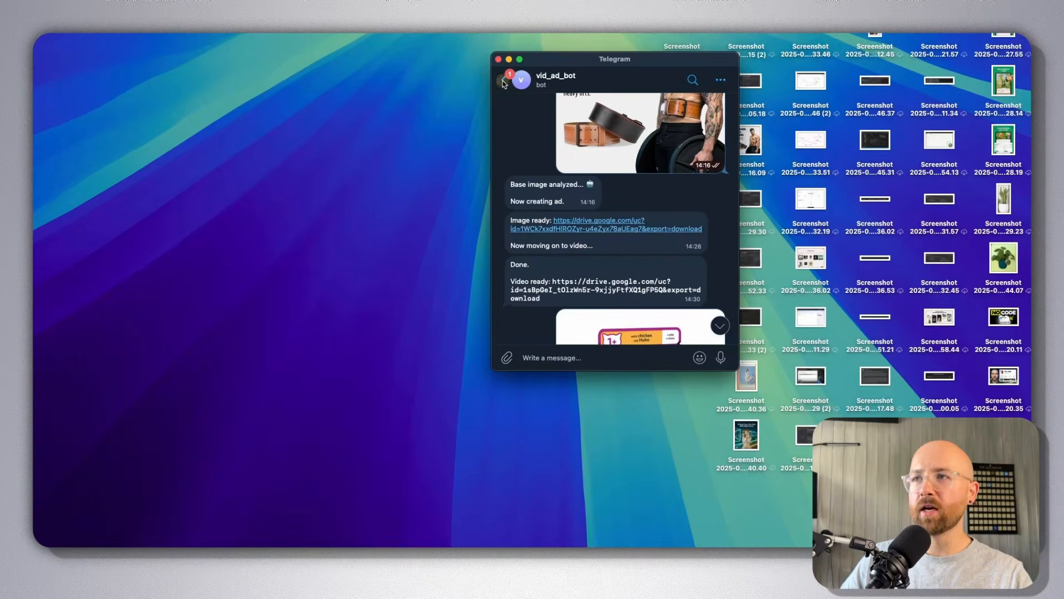
Switch to Telegram, open the BotFather chat and read through its bot creation commands.
{"action": "left_click", "coordinate": [503, 83]}
{"action": "left_click_drag", "start_coordinate": [572, 59], "coordinate": [523, 50]}
{"action": "left_click", "coordinate": [593, 220]}
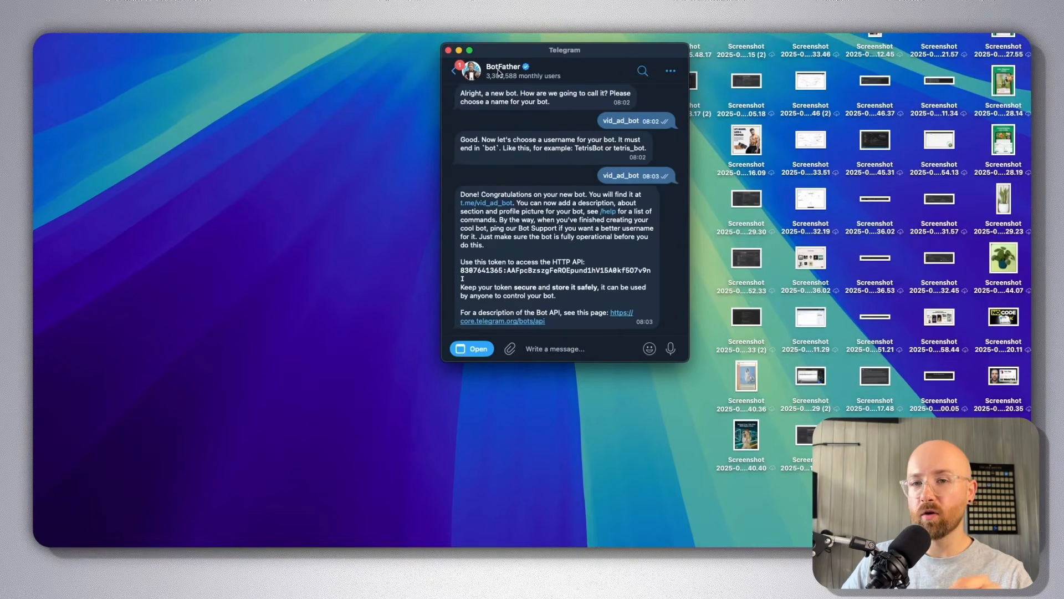
{"action": "scroll", "coordinate": [581, 242], "scroll_direction": "up", "scroll_amount": 5}
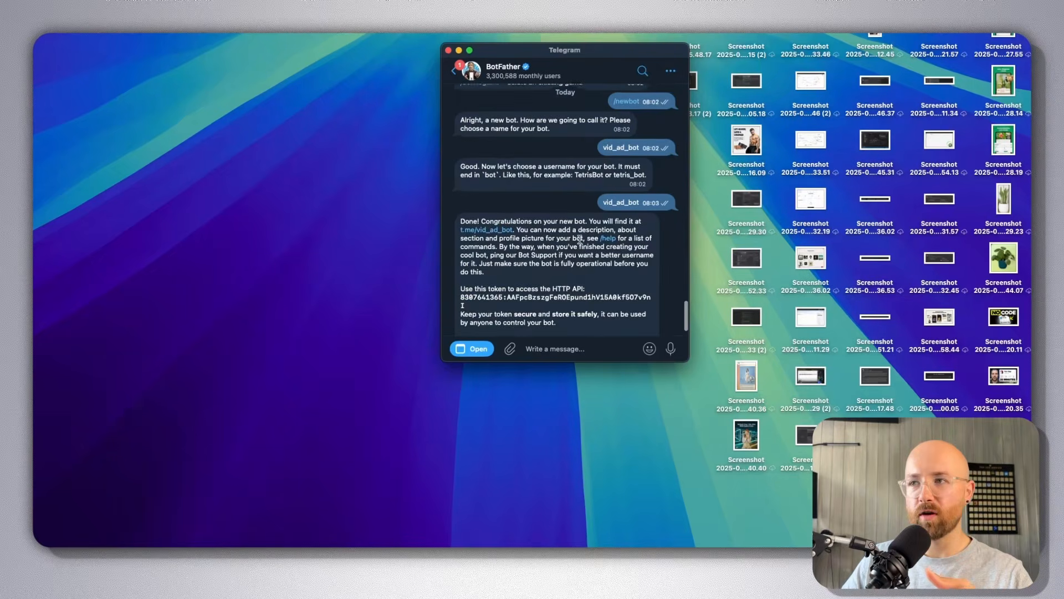
{"action": "scroll", "coordinate": [581, 242], "scroll_direction": "up", "scroll_amount": 10}
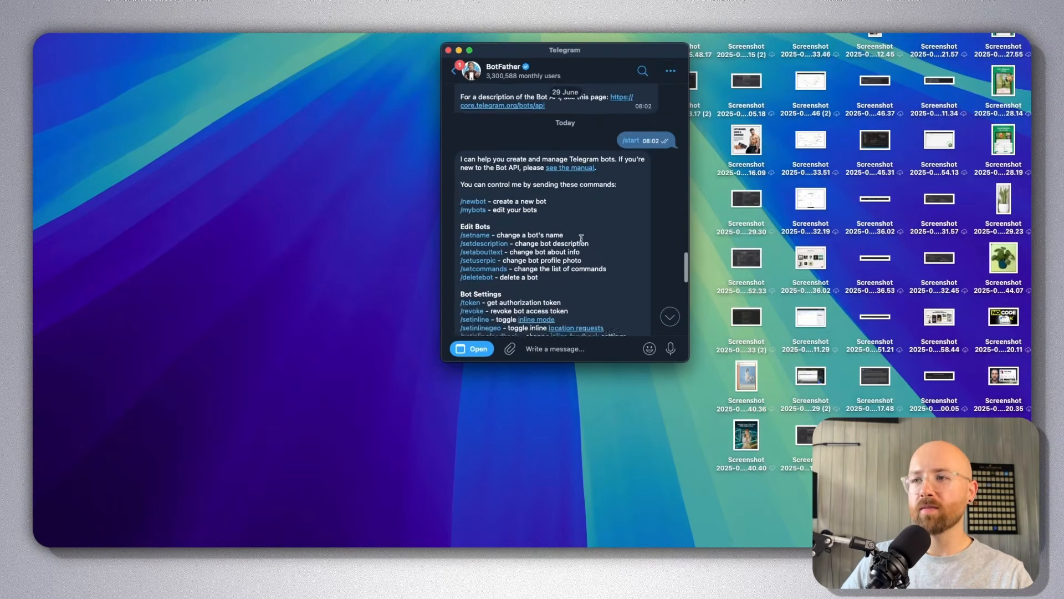
{"action": "left_click_drag", "start_coordinate": [620, 171], "coordinate": [640, 190]}
{"action": "scroll", "coordinate": [503, 256], "scroll_direction": "down", "scroll_amount": 10}
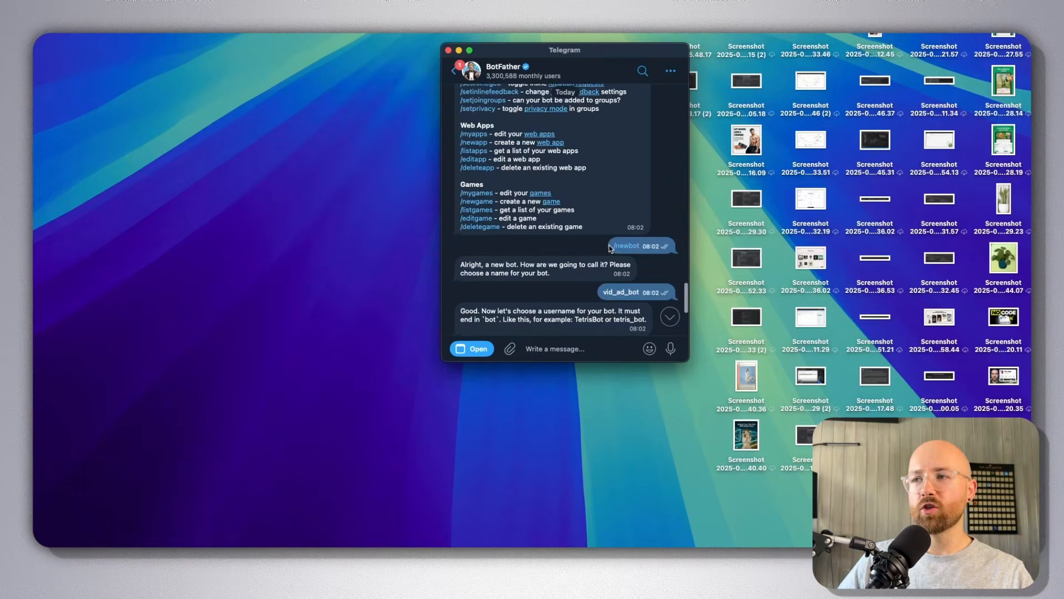
Mark the /newbot, bot name and username messages in the BotFather chat, review the access token reply and end the message selection.
{"action": "left_click", "coordinate": [658, 245]}
{"action": "left_click", "coordinate": [613, 291]}
{"action": "scroll", "coordinate": [613, 293], "scroll_direction": "down", "scroll_amount": 2}
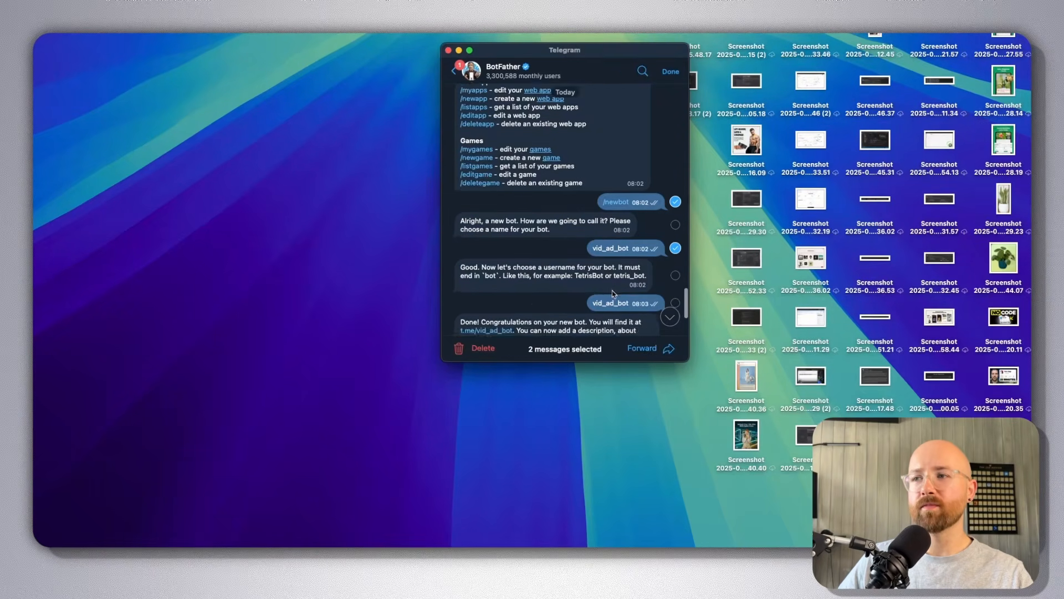
{"action": "scroll", "coordinate": [620, 299], "scroll_direction": "up", "scroll_amount": 1}
{"action": "left_click", "coordinate": [628, 308]}
{"action": "scroll", "coordinate": [626, 293], "scroll_direction": "down", "scroll_amount": 5}
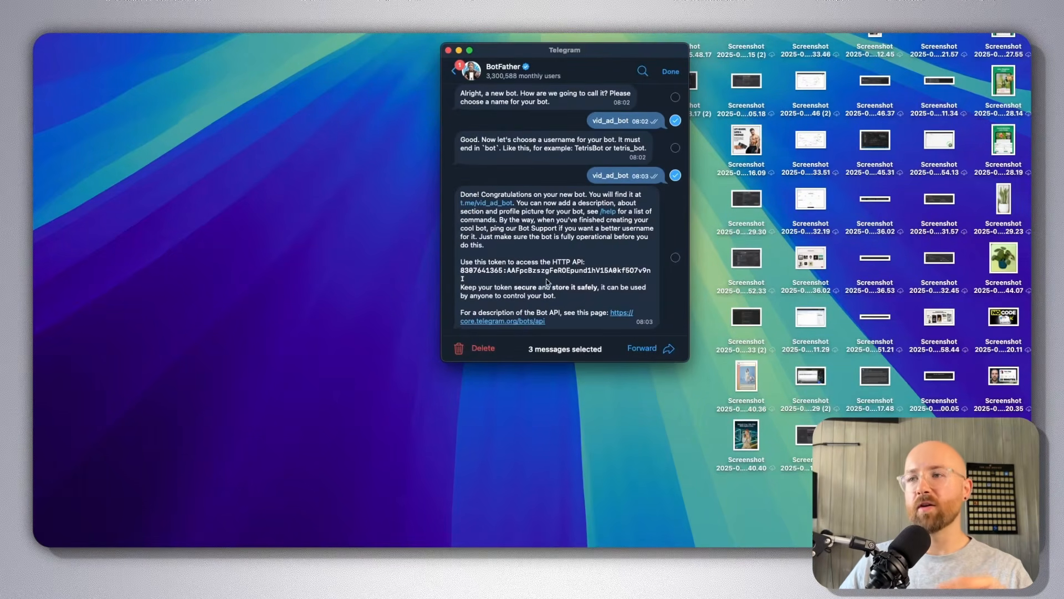
{"action": "left_click_drag", "start_coordinate": [499, 277], "coordinate": [455, 270]}
{"action": "left_click", "coordinate": [466, 282]}
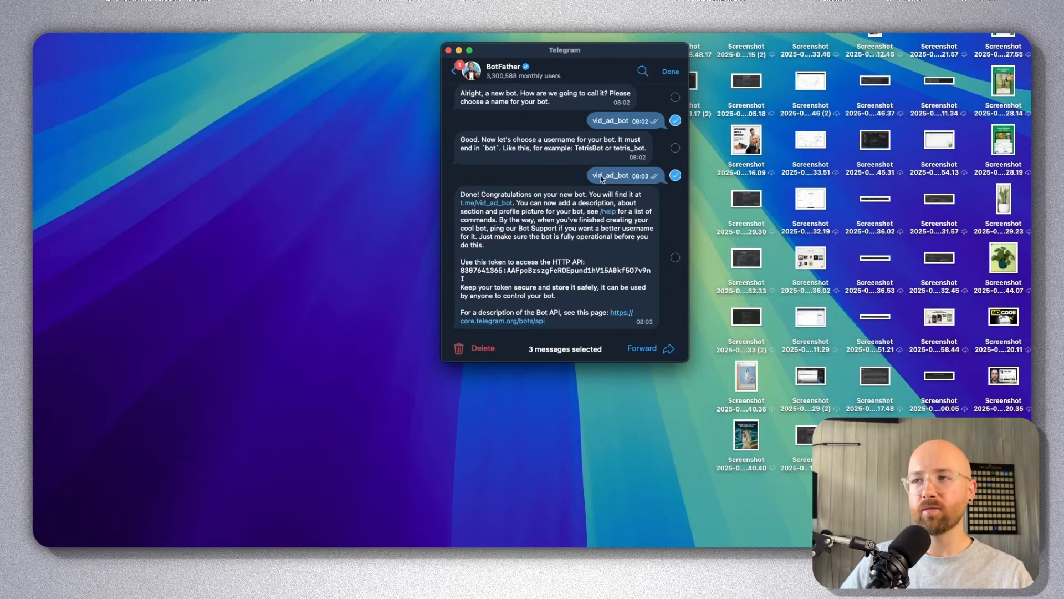
{"action": "left_click", "coordinate": [671, 72]}
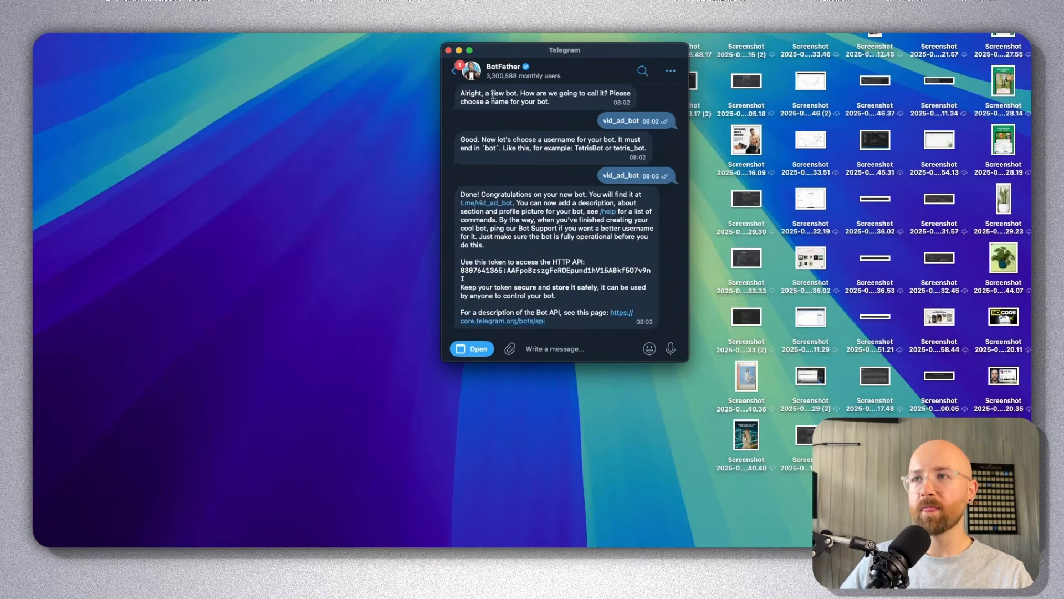
Leave the BotFather chat in Telegram and open the vid_ad_bot chat through the chat search.
{"action": "left_click", "coordinate": [457, 71]}
{"action": "left_click", "coordinate": [552, 93]}
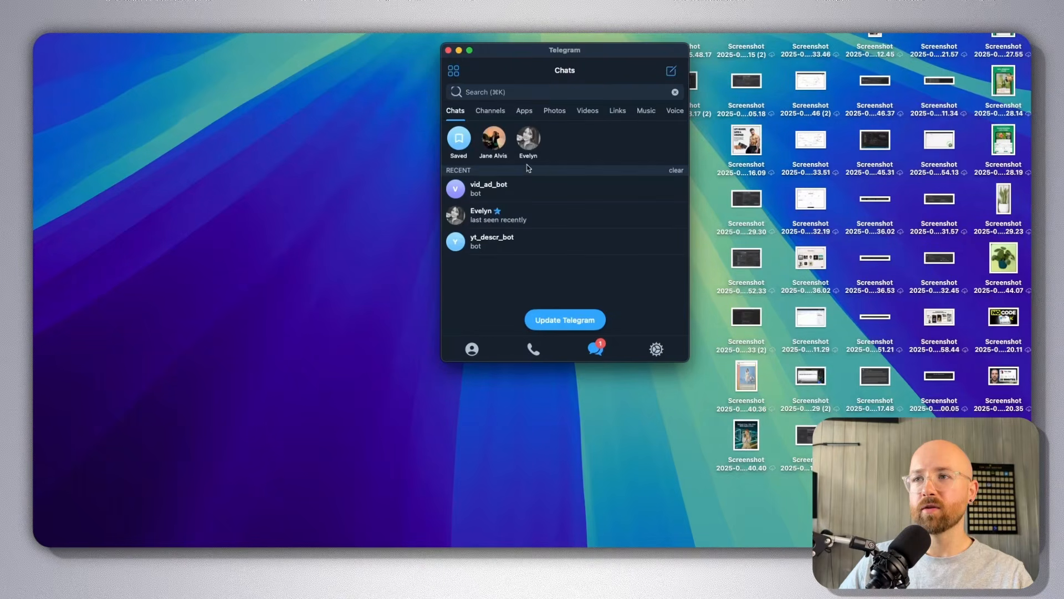
{"action": "left_click", "coordinate": [488, 189]}
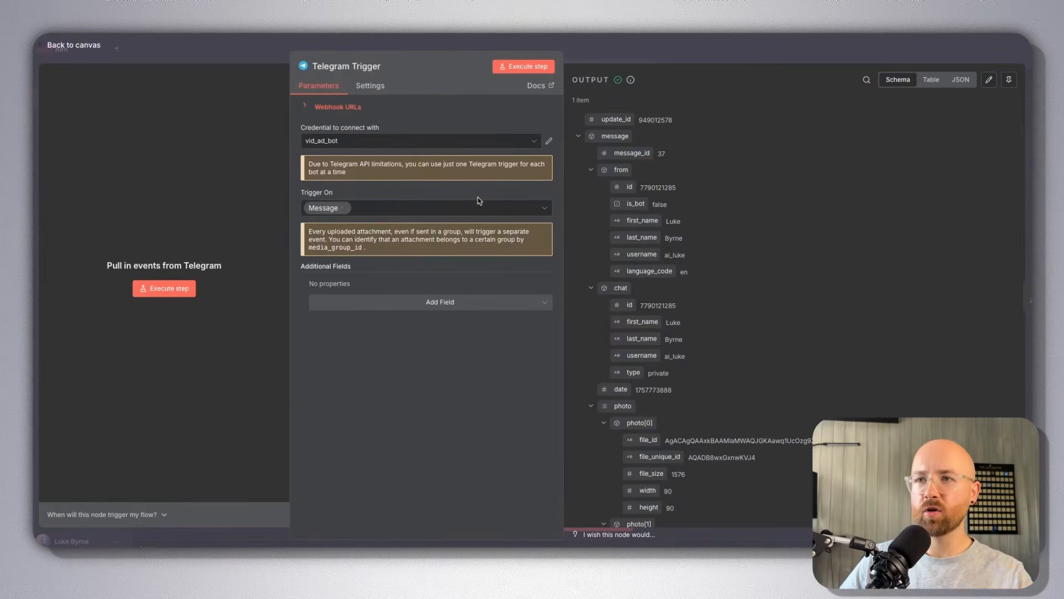
Switch to n8n, review the credential choices in the Telegram Trigger node and close the node with vid_ad_bot kept as the credential.
{"action": "left_click", "coordinate": [390, 144]}
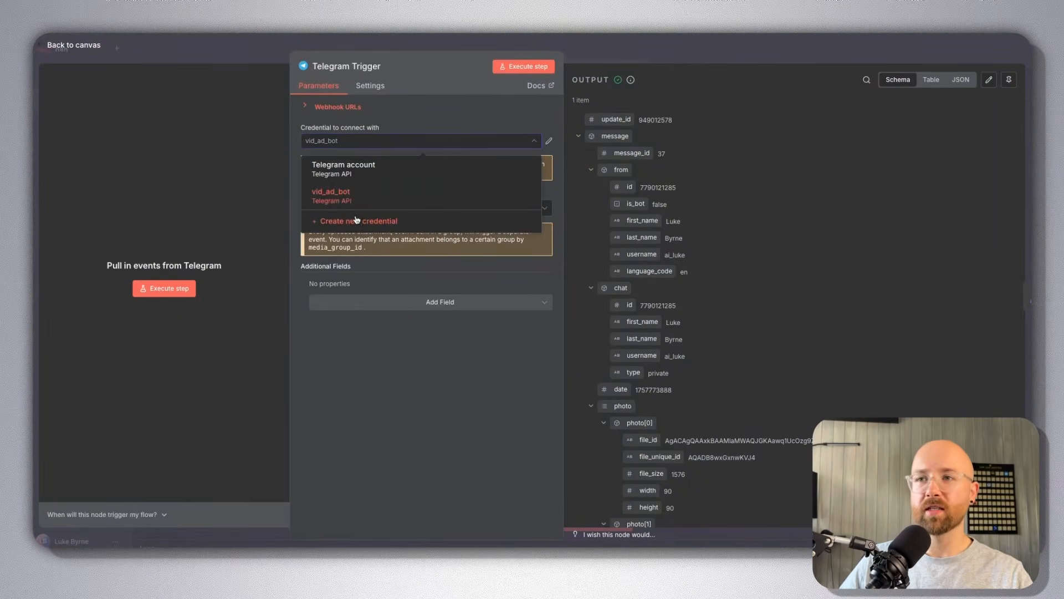
{"action": "left_click", "coordinate": [417, 337]}
{"action": "left_click", "coordinate": [623, 57]}
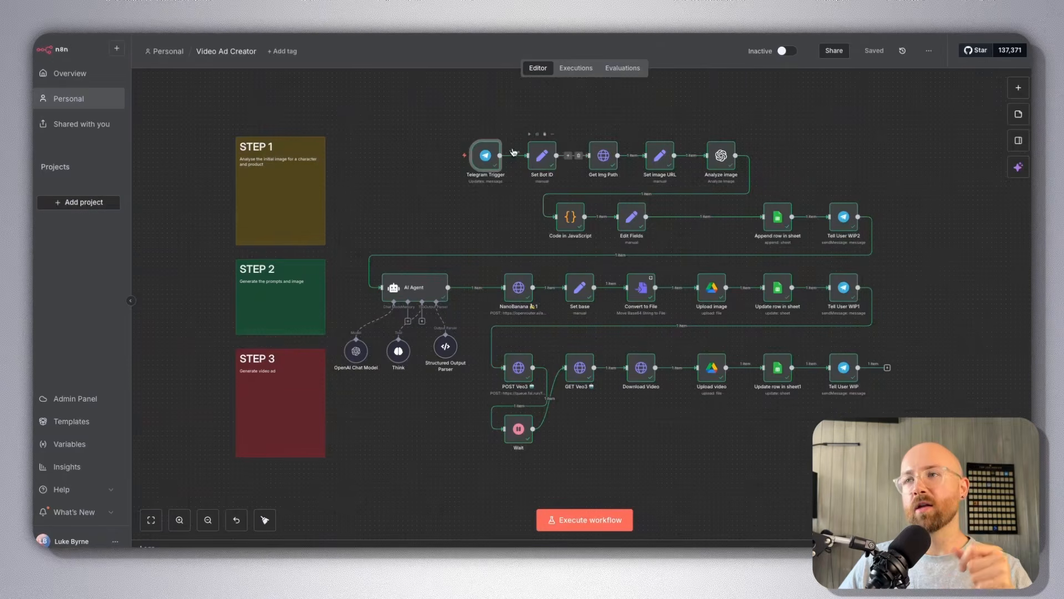
Open the Set Bot ID node, select its bot_id token value for inspection and close the node without editing.
{"action": "left_click", "coordinate": [548, 167]}
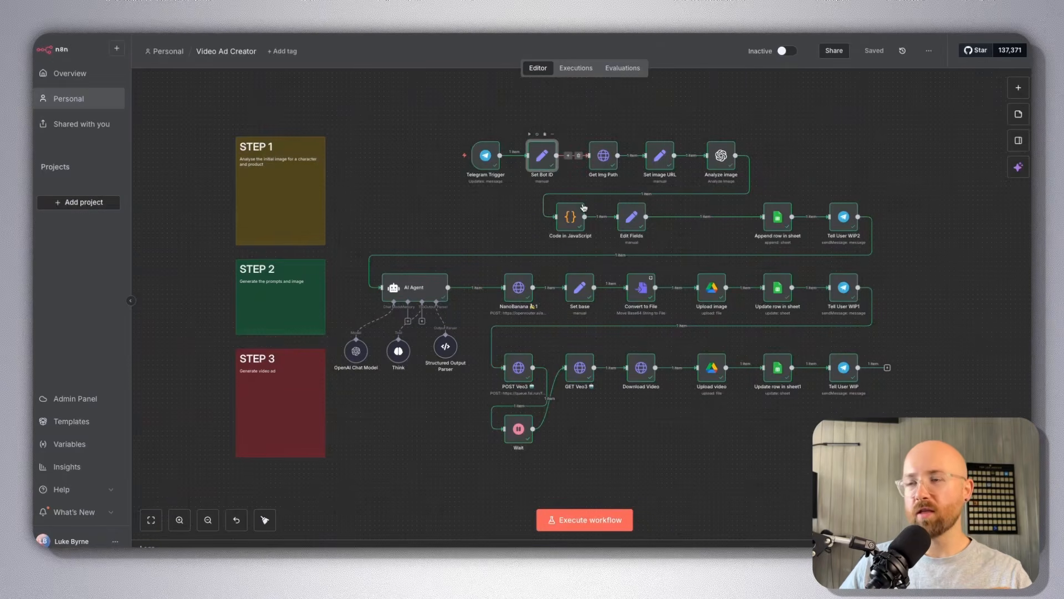
{"action": "key", "text": "Return"}
{"action": "left_click", "coordinate": [464, 179]}
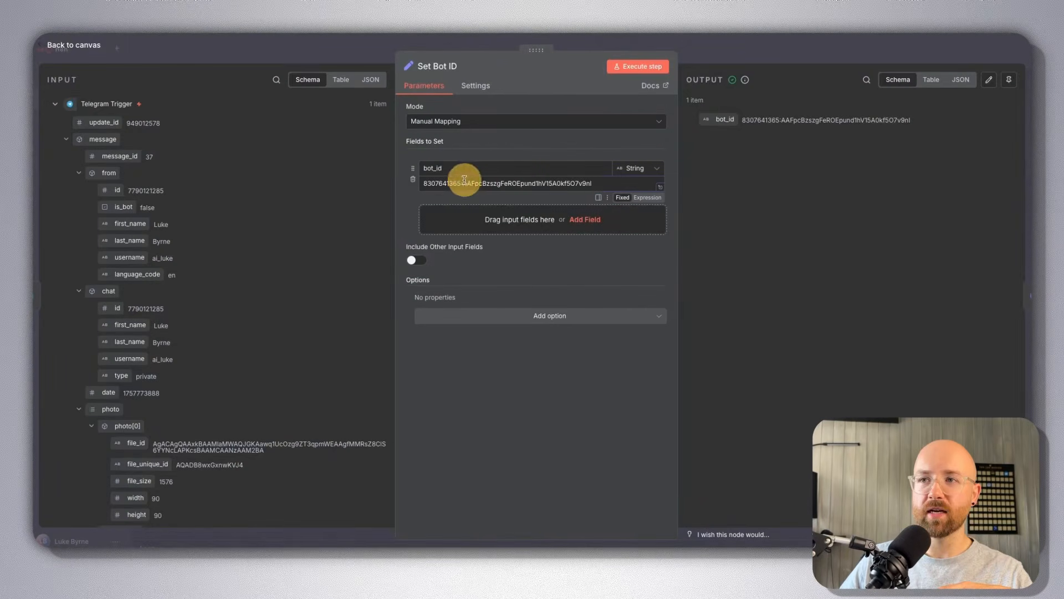
{"action": "triple_click", "coordinate": [465, 180]}
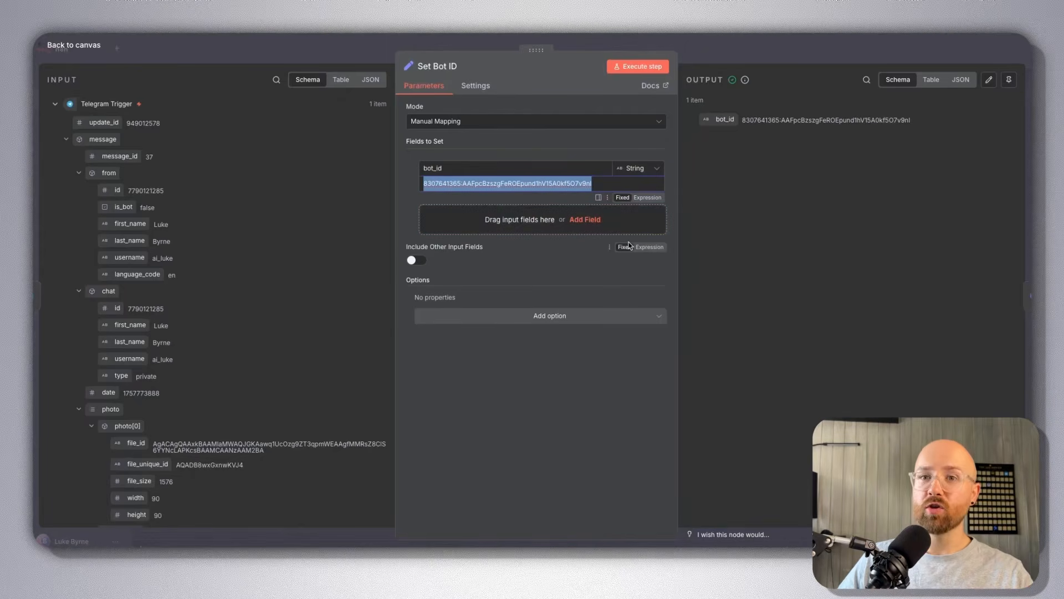
{"action": "left_click", "coordinate": [713, 44]}
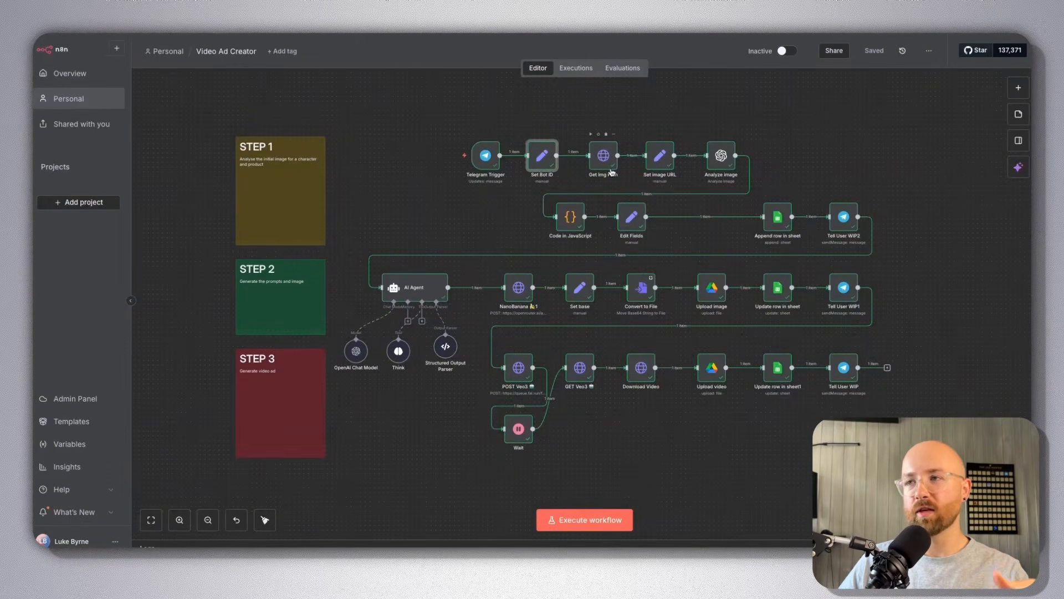
Open the Get Img Path node and examine its URL expression: the Telegram API address, the Set Bot ID reference and the Telegram Trigger file_id reference.
{"action": "double_click", "coordinate": [611, 165]}
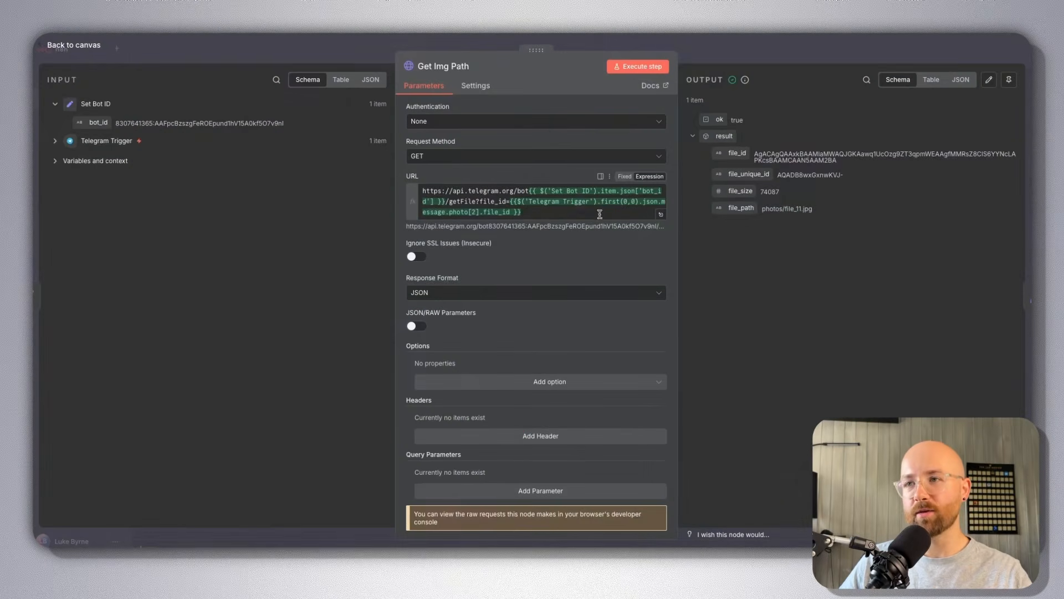
{"action": "left_click_drag", "start_coordinate": [421, 191], "coordinate": [530, 191]}
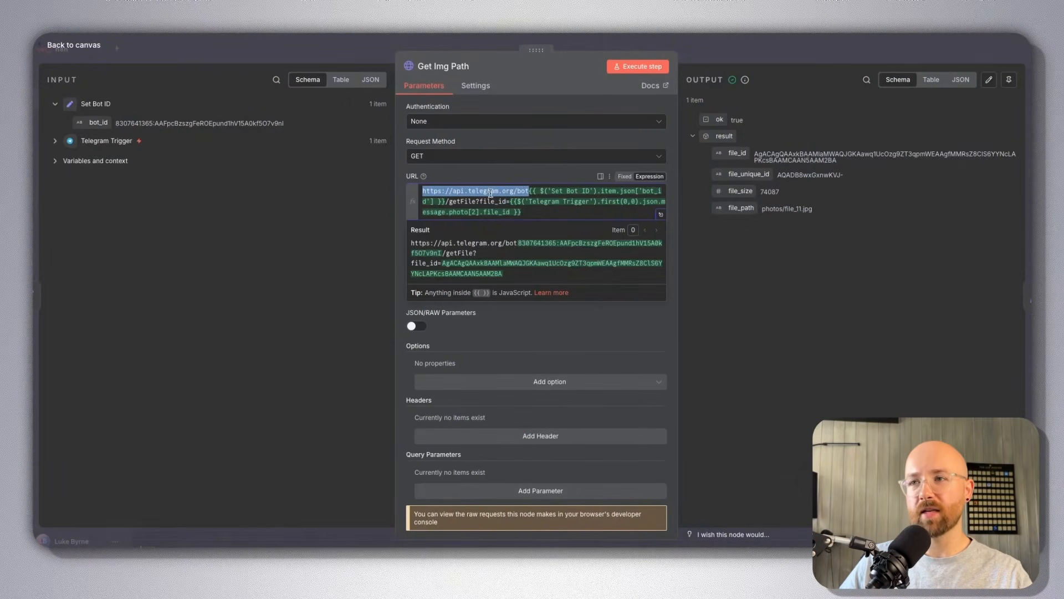
{"action": "left_click", "coordinate": [531, 190]}
{"action": "left_click_drag", "start_coordinate": [531, 191], "coordinate": [510, 201]}
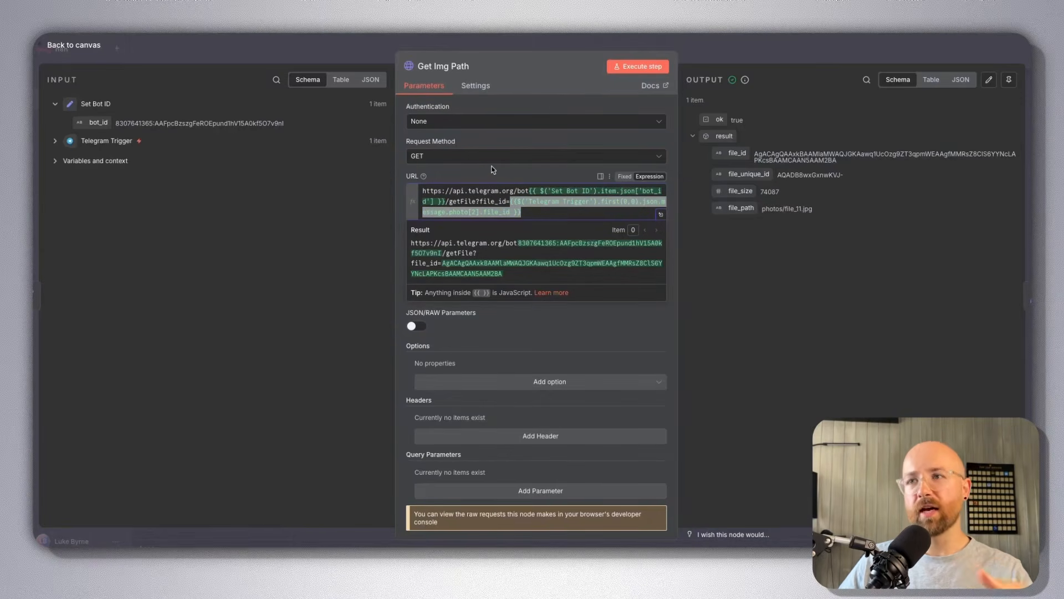
{"action": "left_click", "coordinate": [667, 342]}
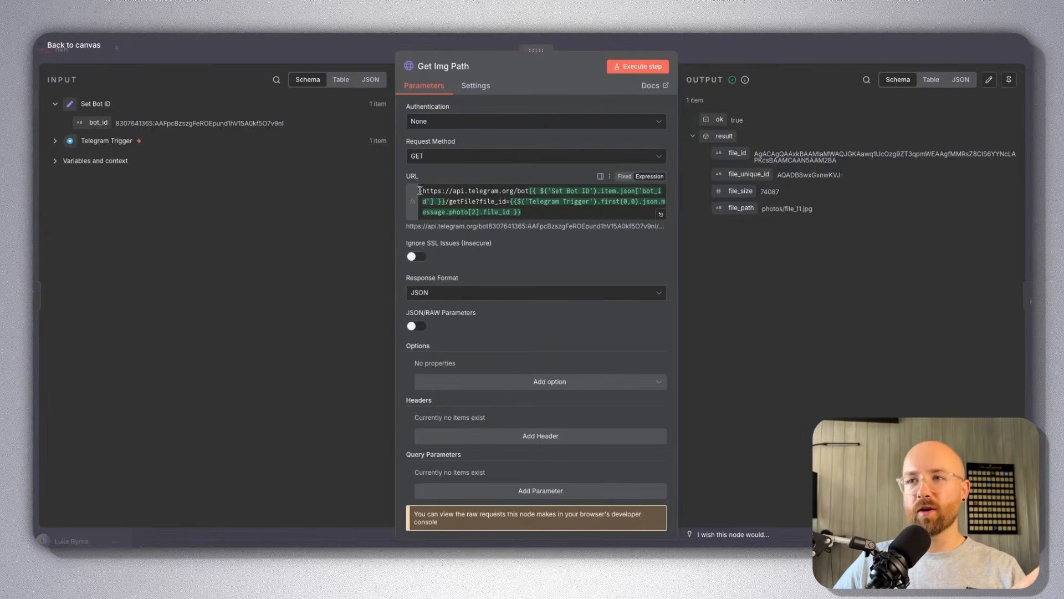
{"action": "left_click_drag", "start_coordinate": [420, 191], "coordinate": [519, 216]}
{"action": "left_click", "coordinate": [541, 211]}
{"action": "left_click", "coordinate": [561, 322]}
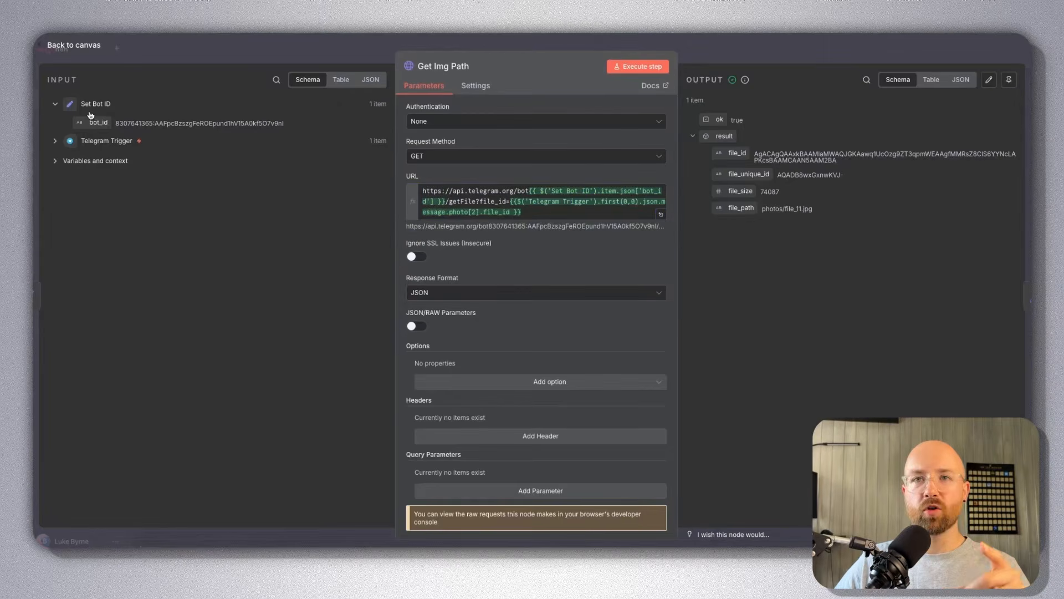
{"action": "left_click_drag", "start_coordinate": [523, 211], "coordinate": [509, 201]}
Compare the Telegram Trigger input data of the Get Img Path node in Schema, JSON and Table views, ending in Schema.
{"action": "left_click", "coordinate": [55, 141]}
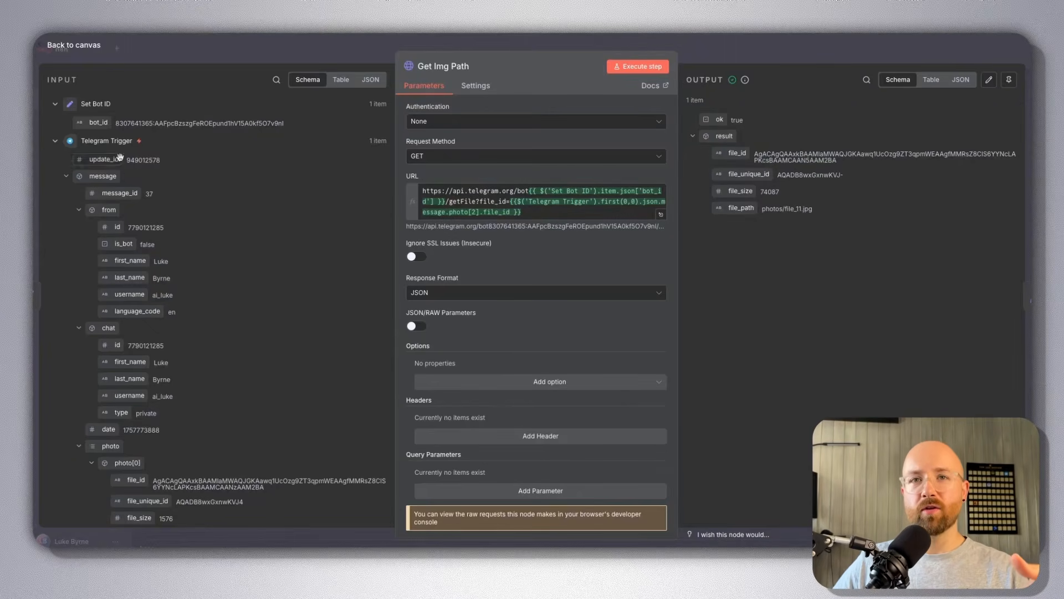
{"action": "left_click", "coordinate": [56, 142]}
{"action": "left_click", "coordinate": [54, 141]}
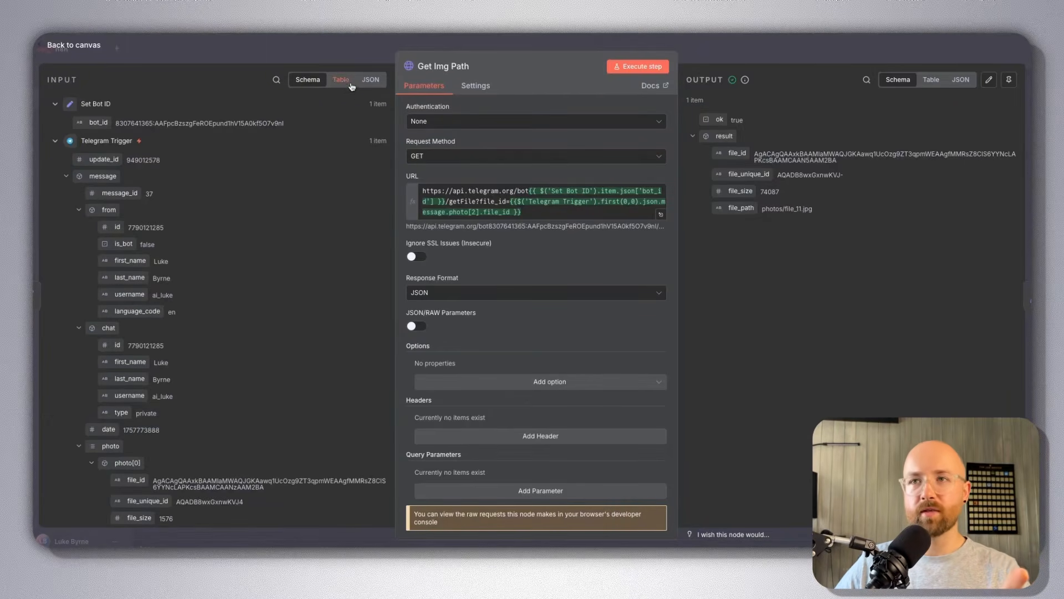
{"action": "left_click", "coordinate": [370, 81]}
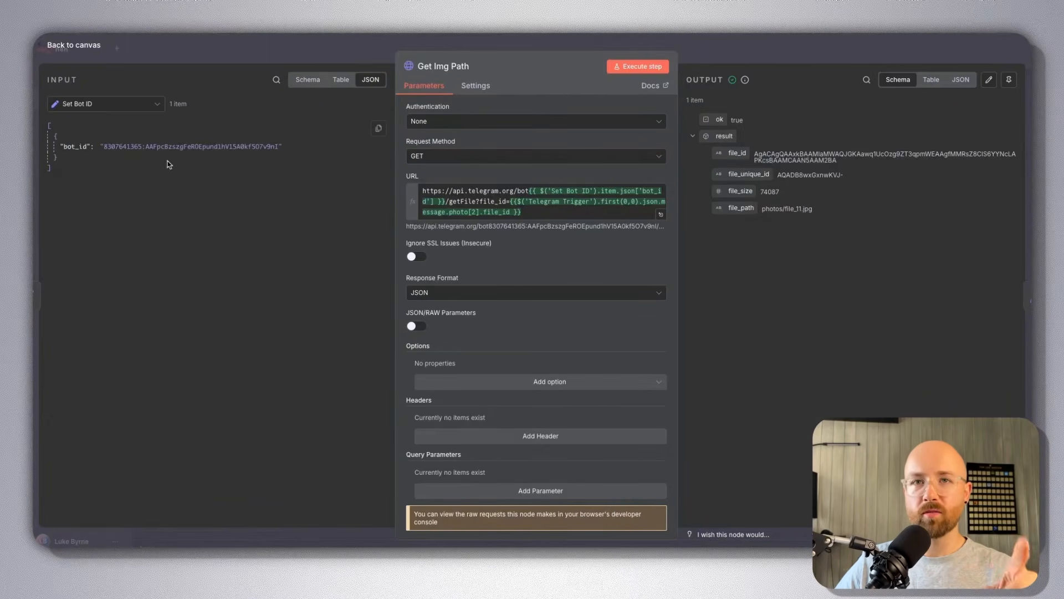
{"action": "left_click", "coordinate": [134, 110]}
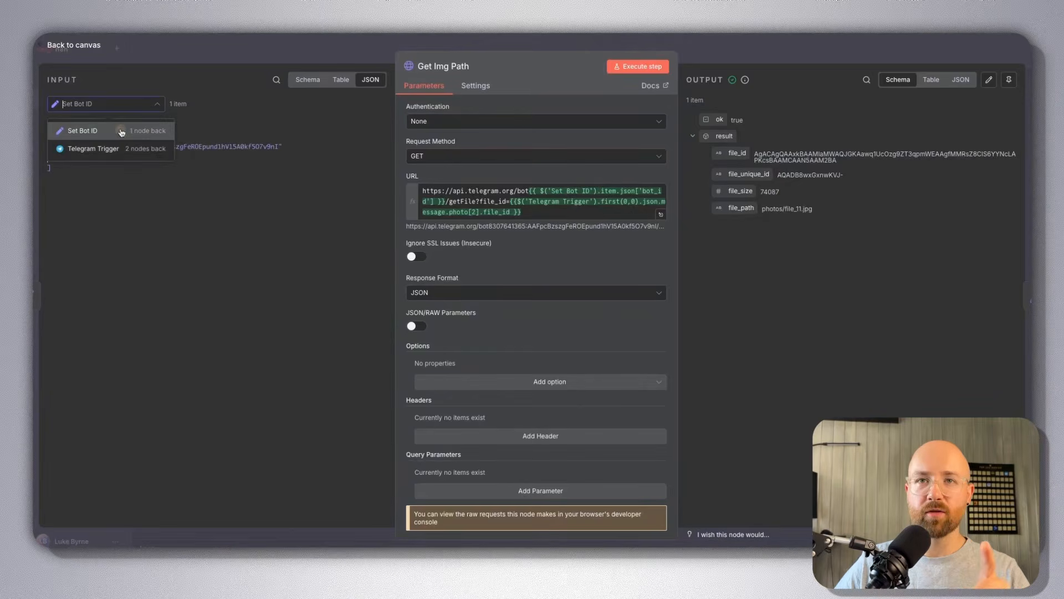
{"action": "left_click", "coordinate": [108, 143]}
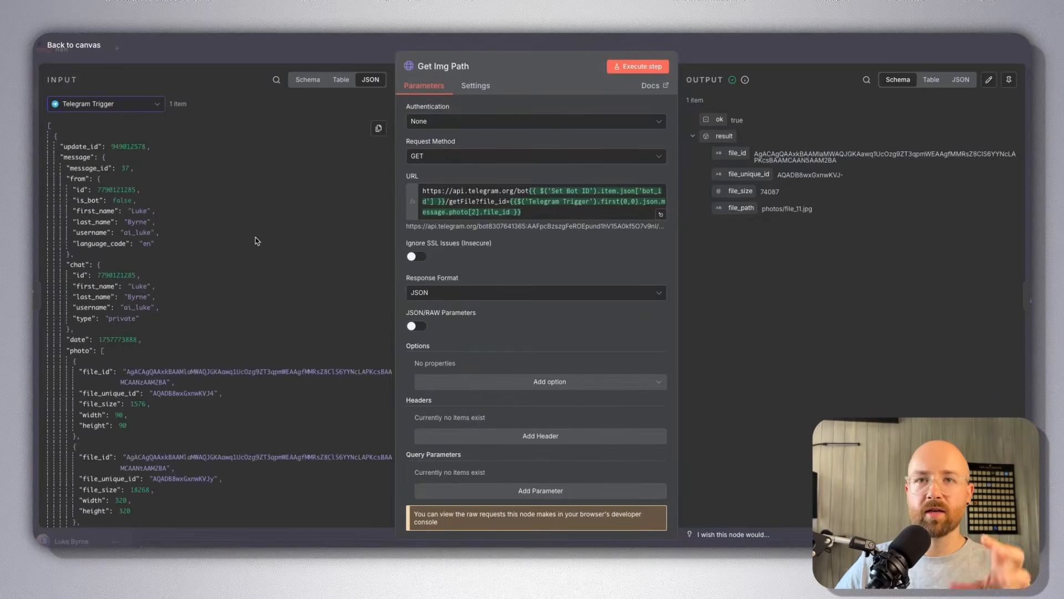
{"action": "left_click", "coordinate": [340, 80]}
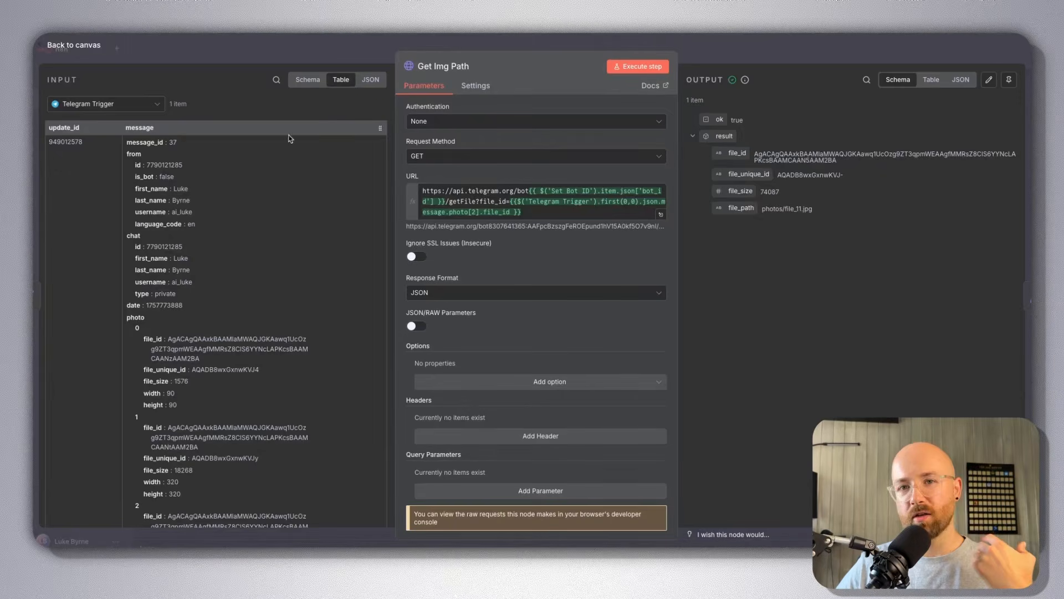
{"action": "left_click", "coordinate": [308, 80]}
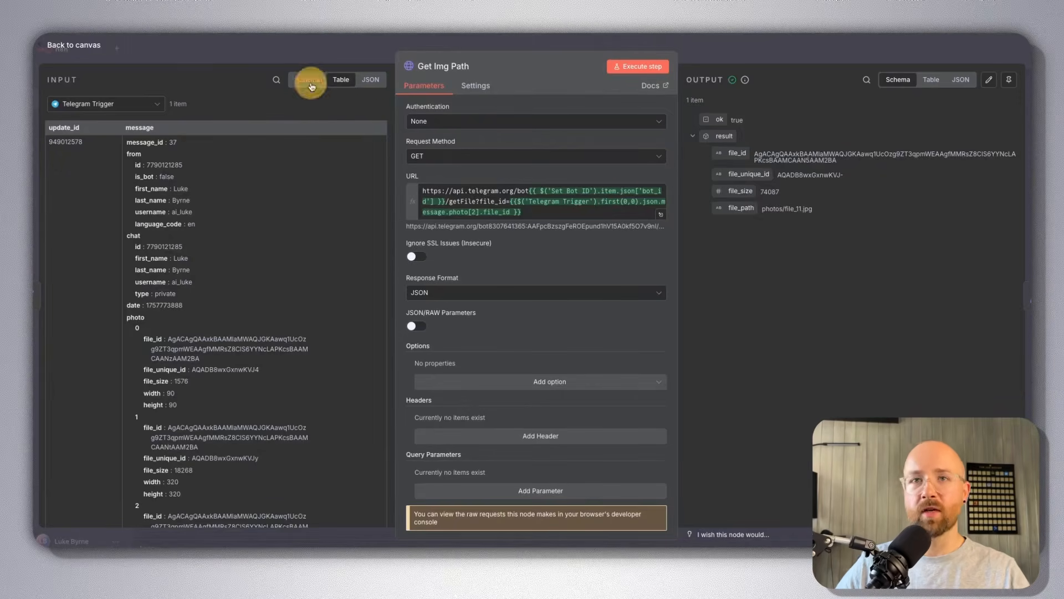
{"action": "left_click", "coordinate": [54, 142]}
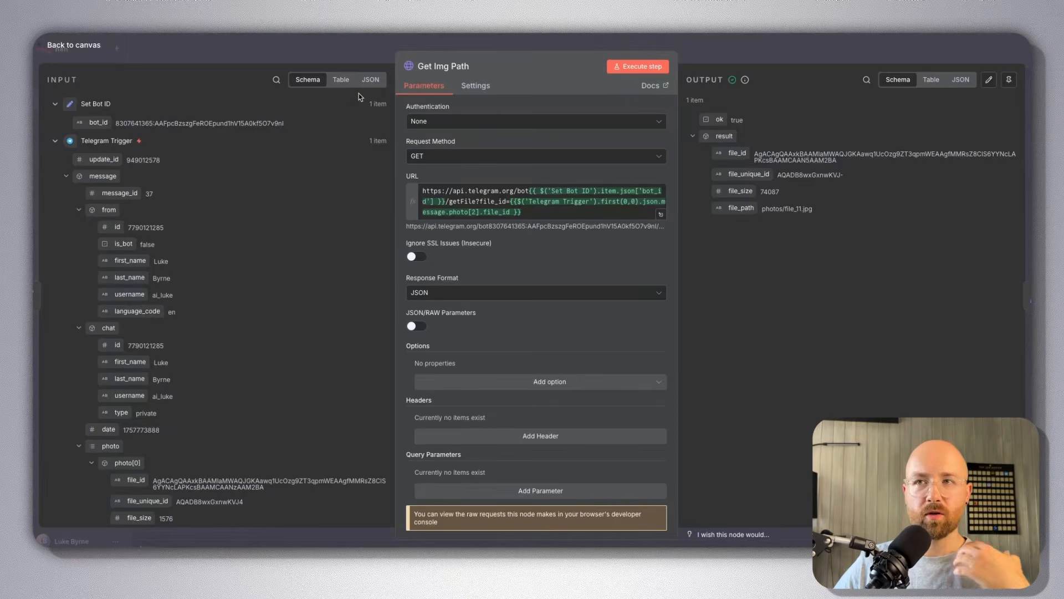
{"action": "left_click", "coordinate": [372, 80]}
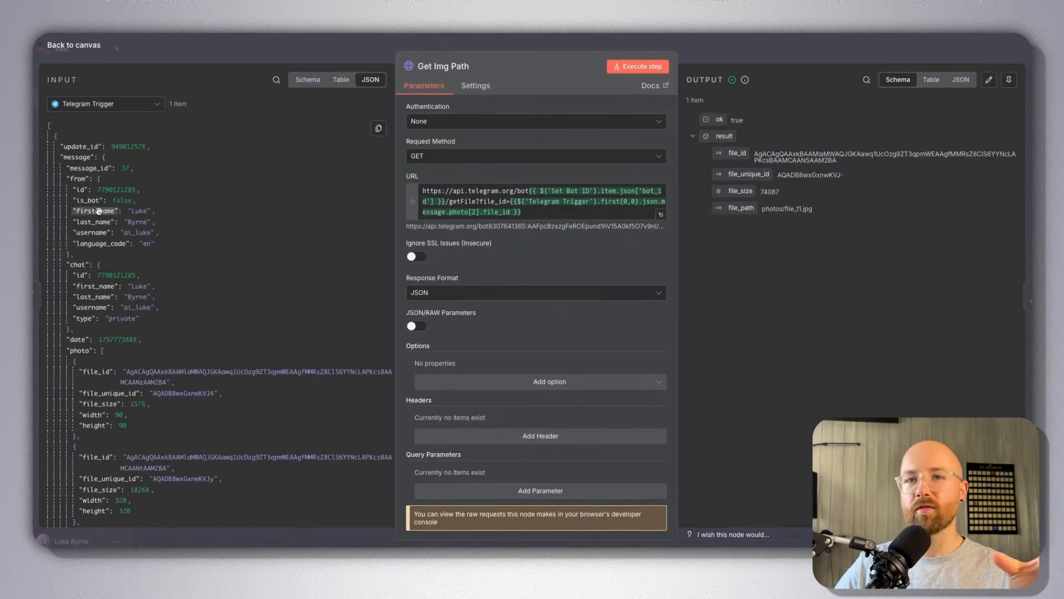
{"action": "left_click", "coordinate": [308, 82]}
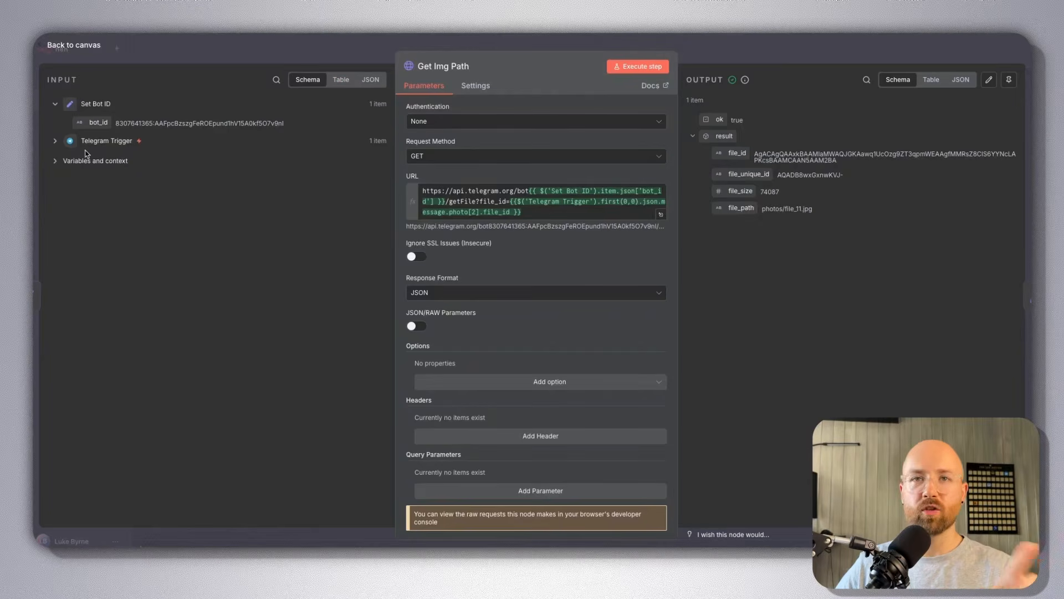
Examine the photo entries in the expanded Telegram Trigger data, demonstrate picking up photo[0]'s file_id for mapping and close the Get Img Path node.
{"action": "left_click", "coordinate": [55, 141]}
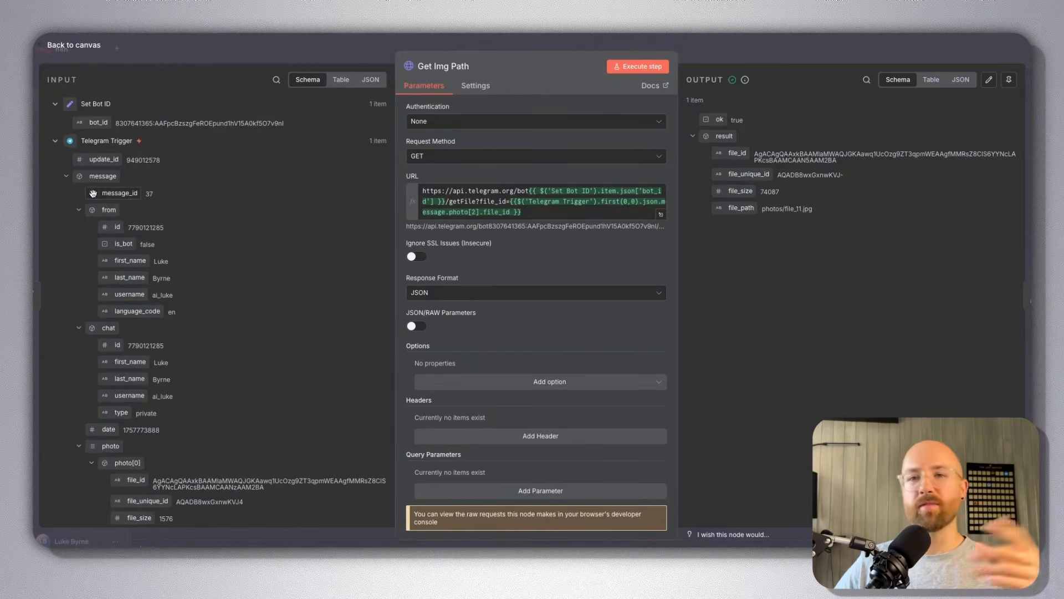
{"action": "scroll", "coordinate": [274, 287], "scroll_direction": "down", "scroll_amount": 2}
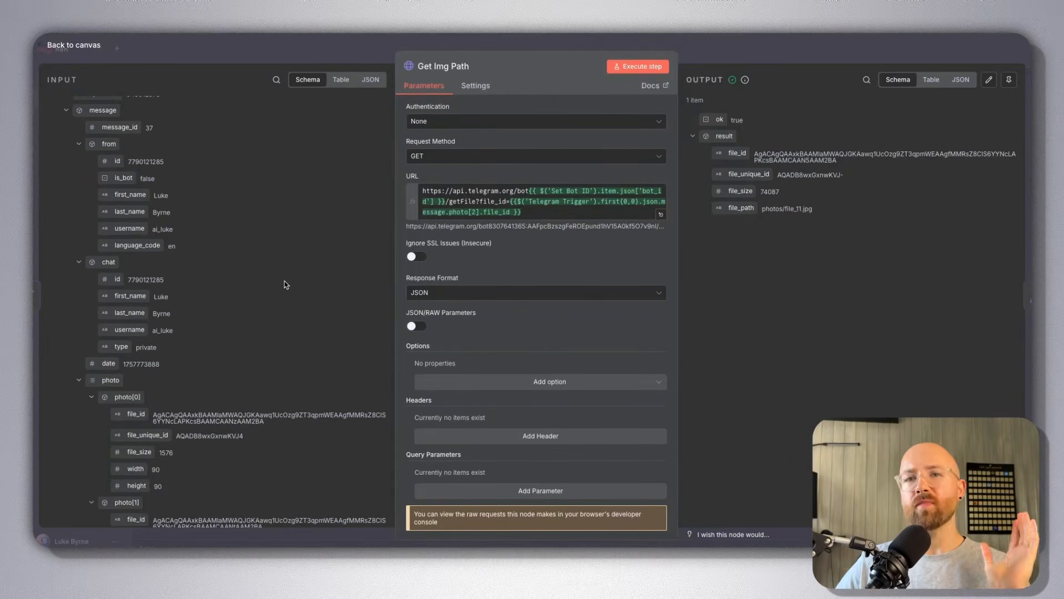
{"action": "scroll", "coordinate": [282, 282], "scroll_direction": "down", "scroll_amount": 2}
{"action": "scroll", "coordinate": [128, 258], "scroll_direction": "down", "scroll_amount": 4}
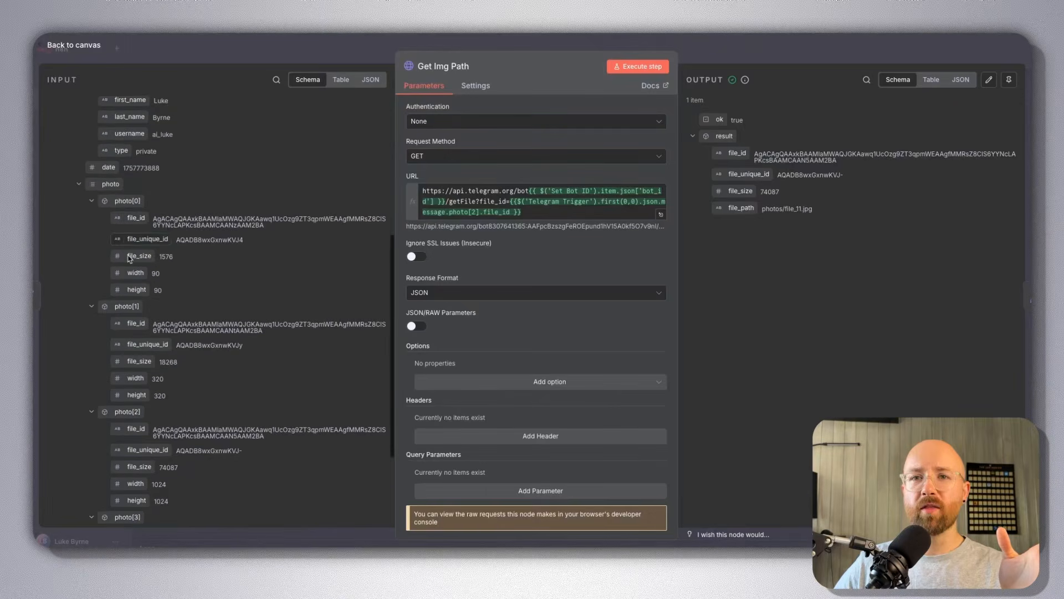
{"action": "scroll", "coordinate": [130, 258], "scroll_direction": "down", "scroll_amount": 1}
{"action": "left_click_drag", "start_coordinate": [251, 178], "coordinate": [246, 178]}
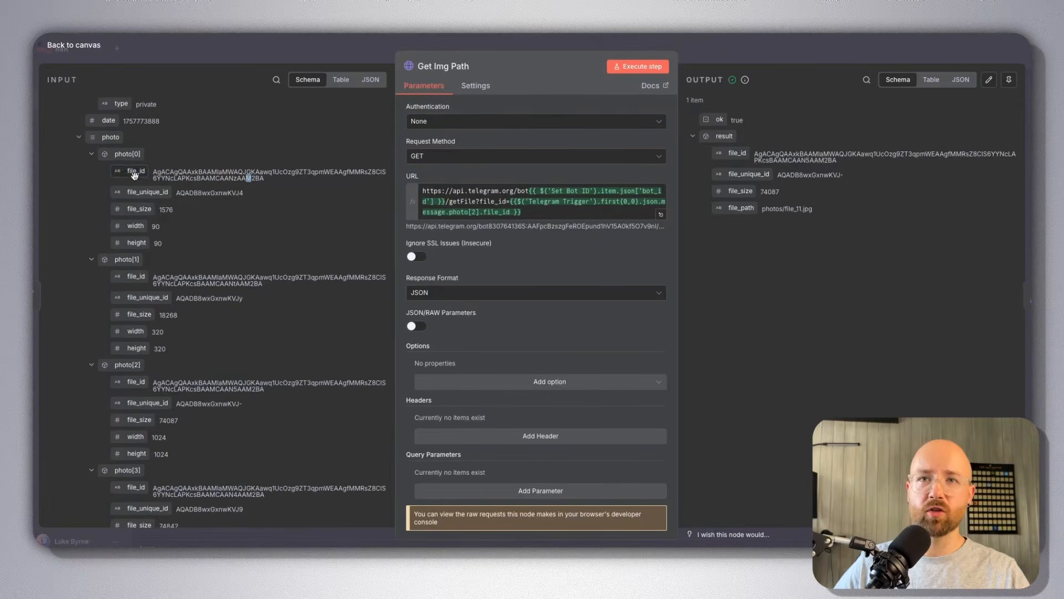
{"action": "left_click_drag", "start_coordinate": [133, 175], "coordinate": [326, 194]}
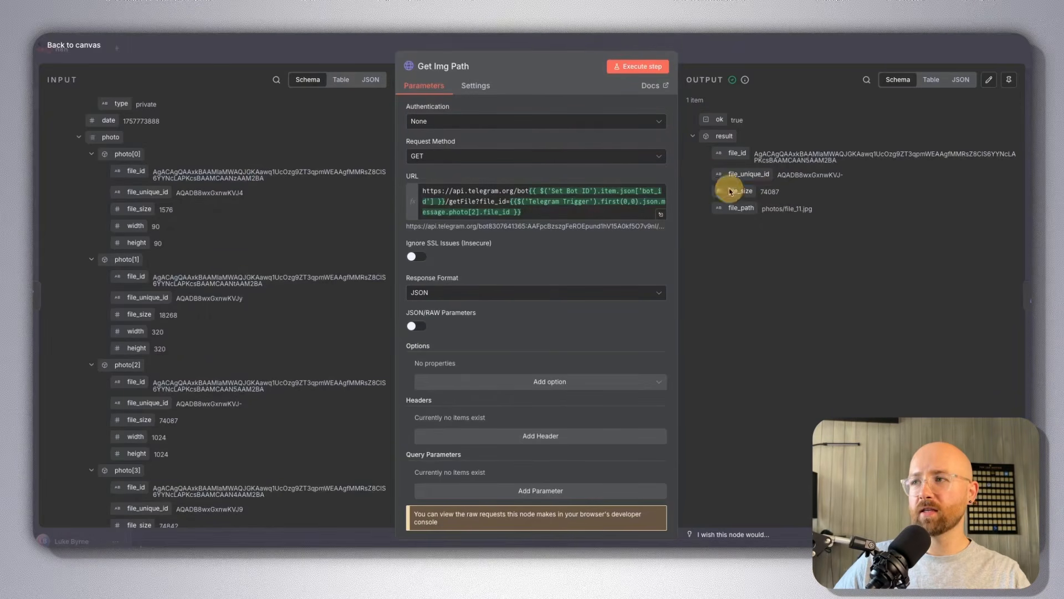
{"action": "left_click", "coordinate": [748, 52]}
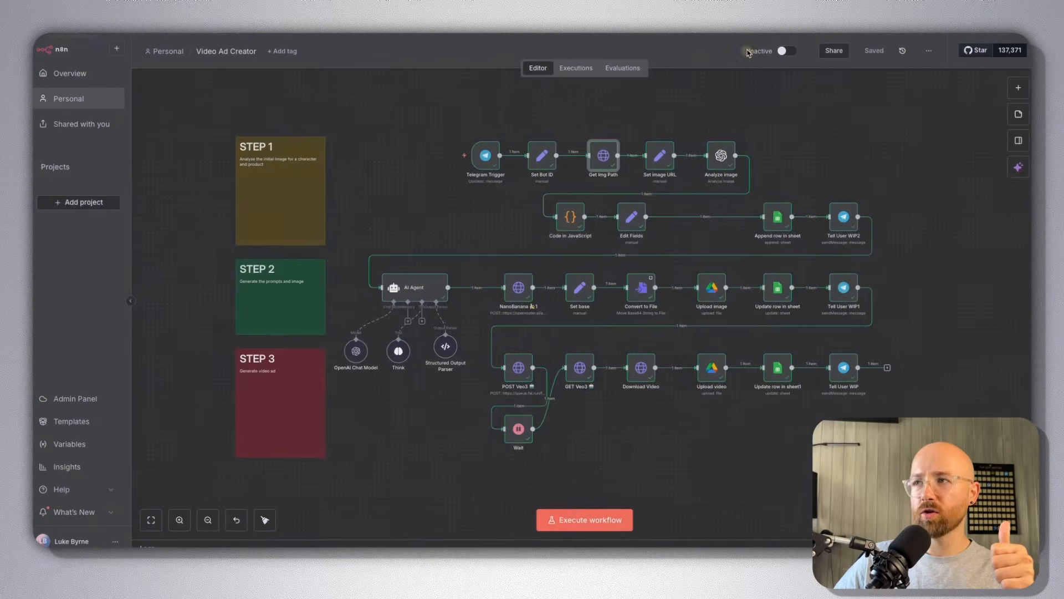
Open the Set image URL node and examine the image_url expression: the /file/bot address, the Set Bot ID reference and the result.file_path reference.
{"action": "double_click", "coordinate": [660, 158]}
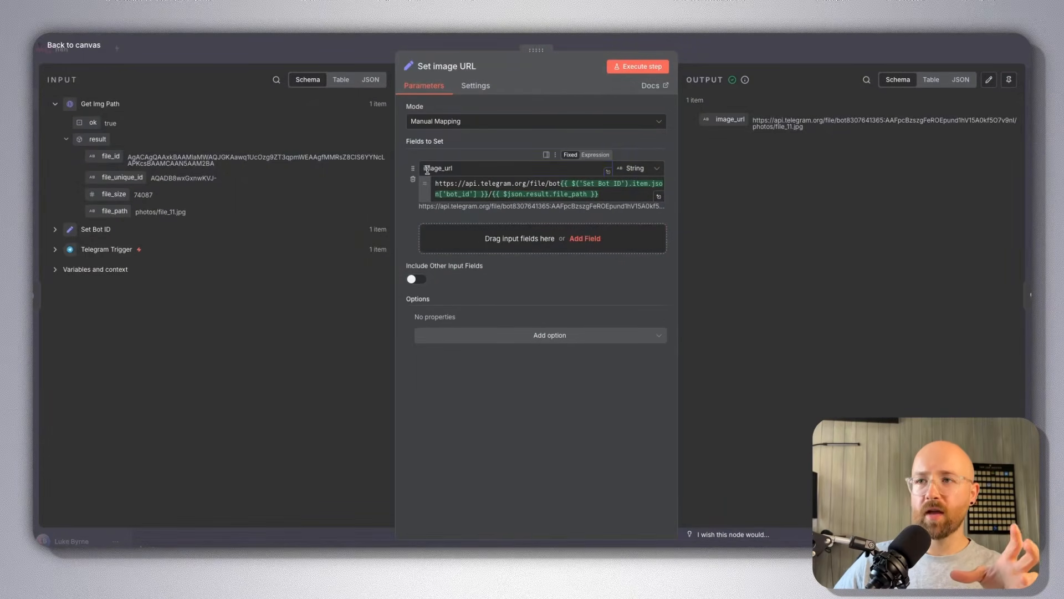
{"action": "left_click", "coordinate": [473, 170]}
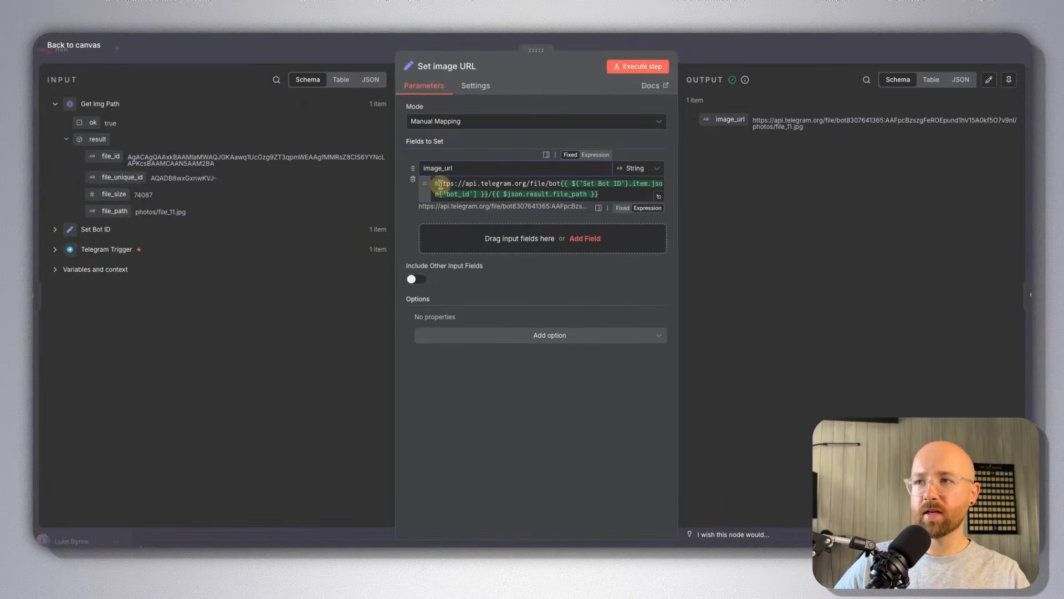
{"action": "left_click_drag", "start_coordinate": [438, 184], "coordinate": [556, 183]}
{"action": "left_click", "coordinate": [539, 183]}
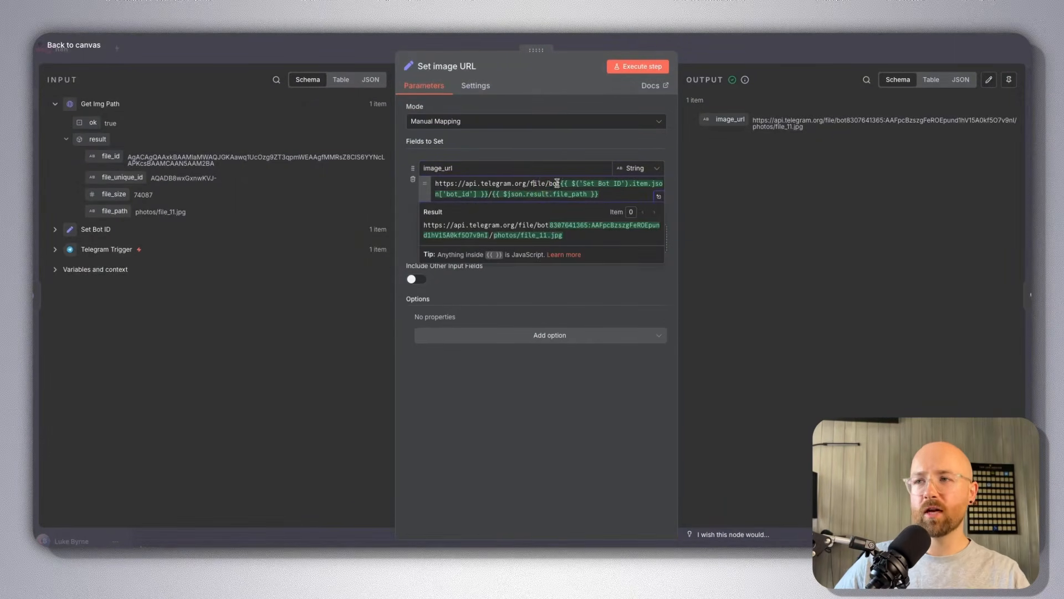
{"action": "left_click", "coordinate": [554, 183]}
{"action": "double_click", "coordinate": [540, 183]}
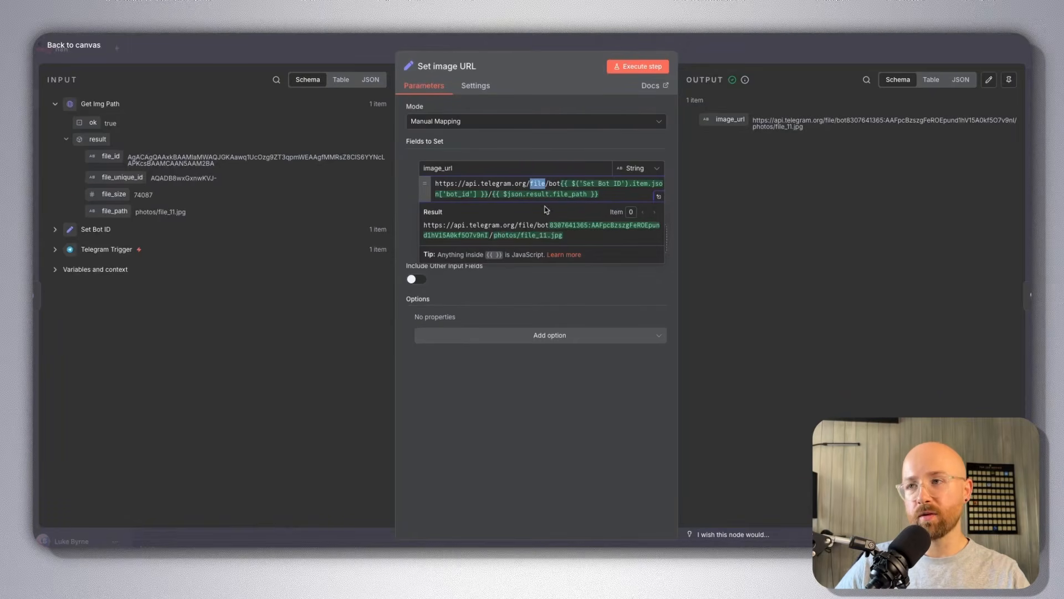
{"action": "left_click_drag", "start_coordinate": [562, 184], "coordinate": [492, 192]}
{"action": "left_click", "coordinate": [492, 192]}
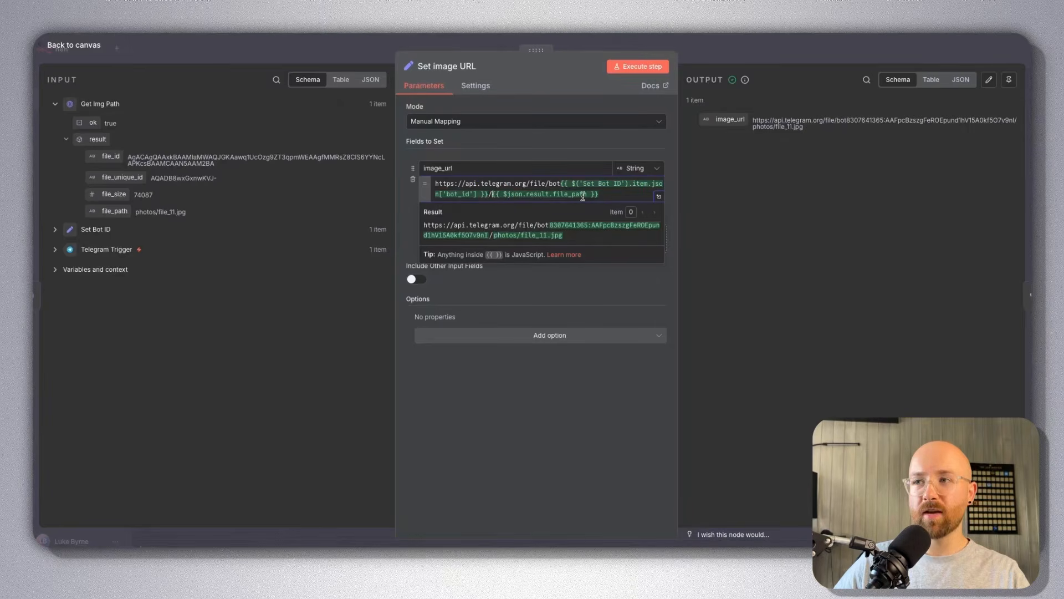
{"action": "left_click_drag", "start_coordinate": [609, 194], "coordinate": [489, 194]}
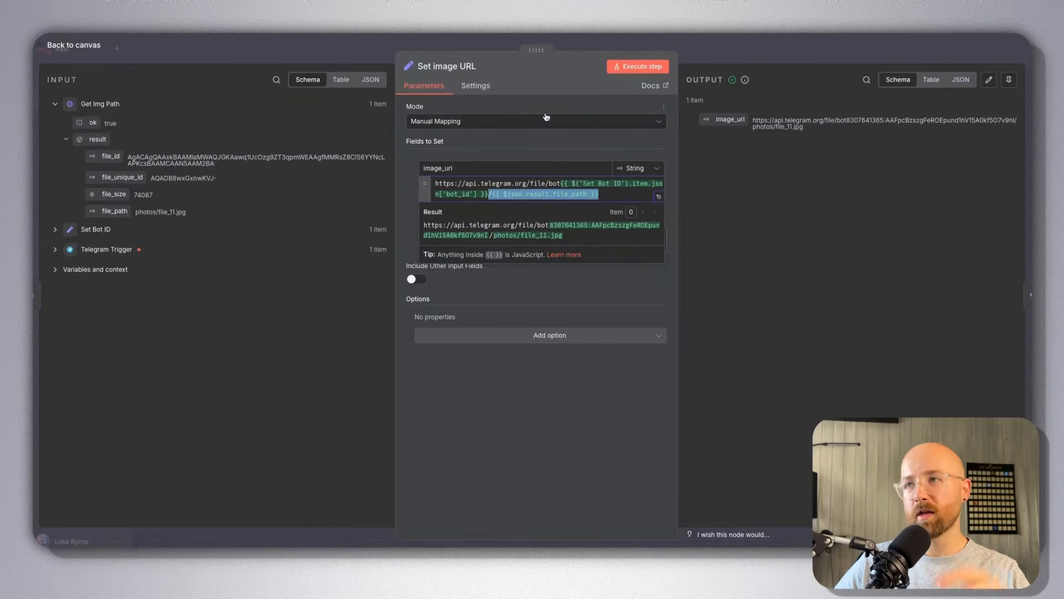
Close the Set image URL node, point out the first four nodes of the top row and open the Analyze image node.
{"action": "left_click", "coordinate": [654, 43]}
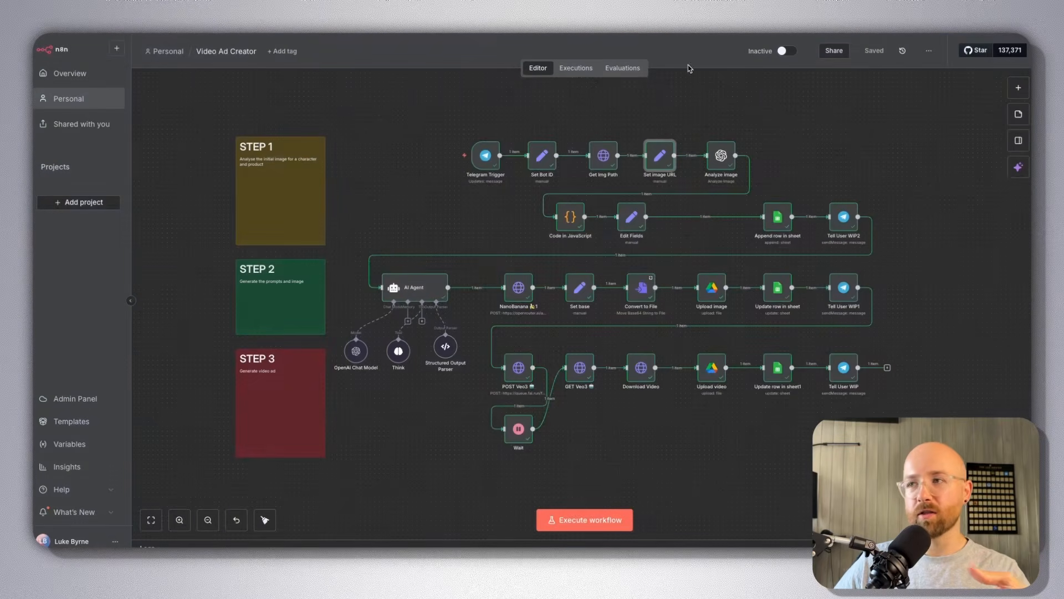
{"action": "left_click_drag", "start_coordinate": [397, 109], "coordinate": [704, 179]}
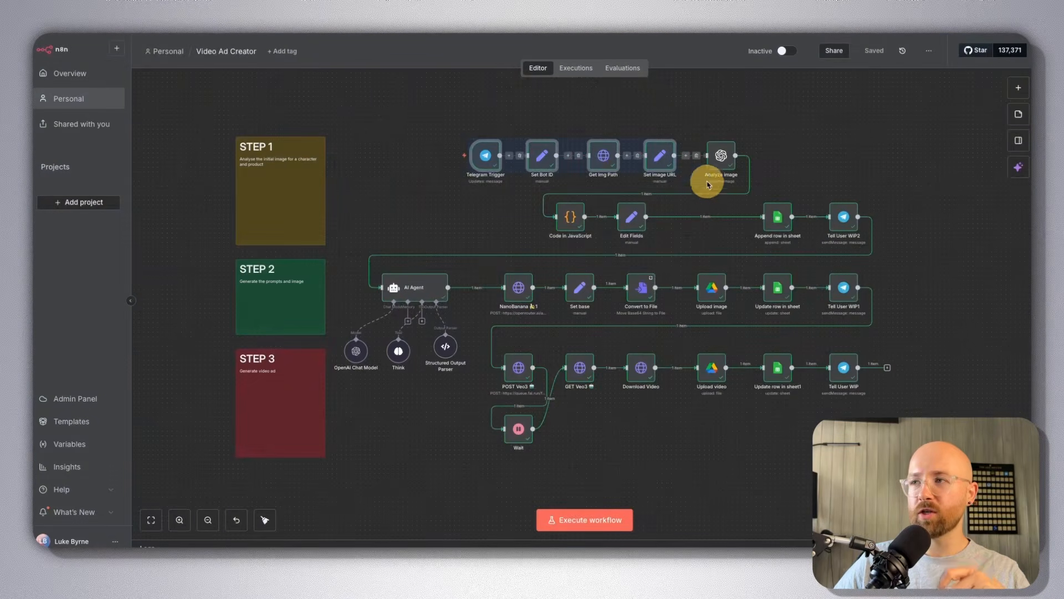
{"action": "left_click", "coordinate": [720, 162]}
{"action": "double_click", "coordinate": [721, 166]}
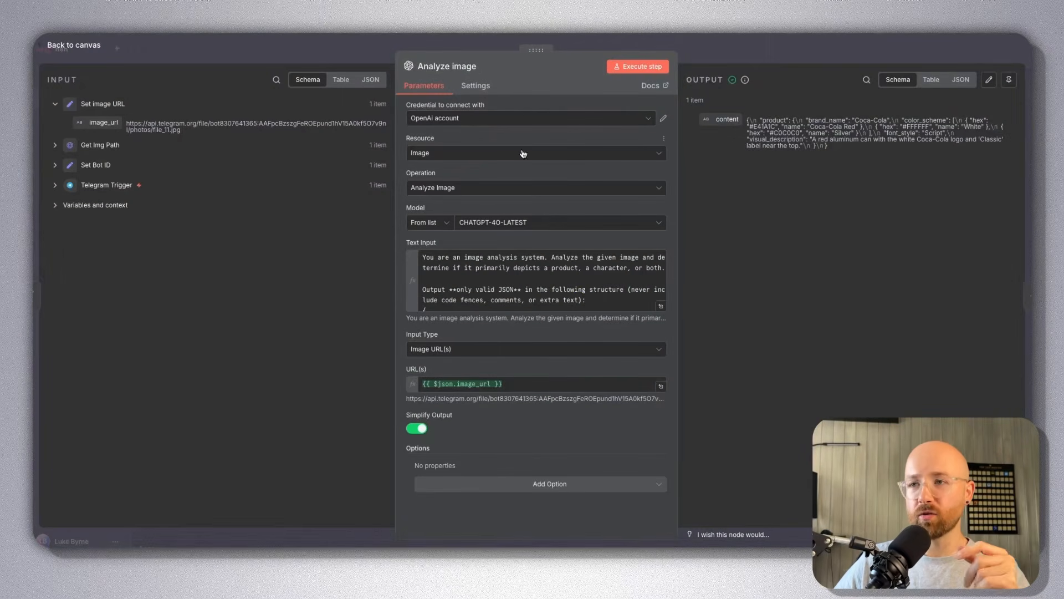
Examine the Analyze image node's Text Input prompt and its product and character JSON structure in the expanded expression editor, then close the editor.
{"action": "left_click", "coordinate": [660, 306]}
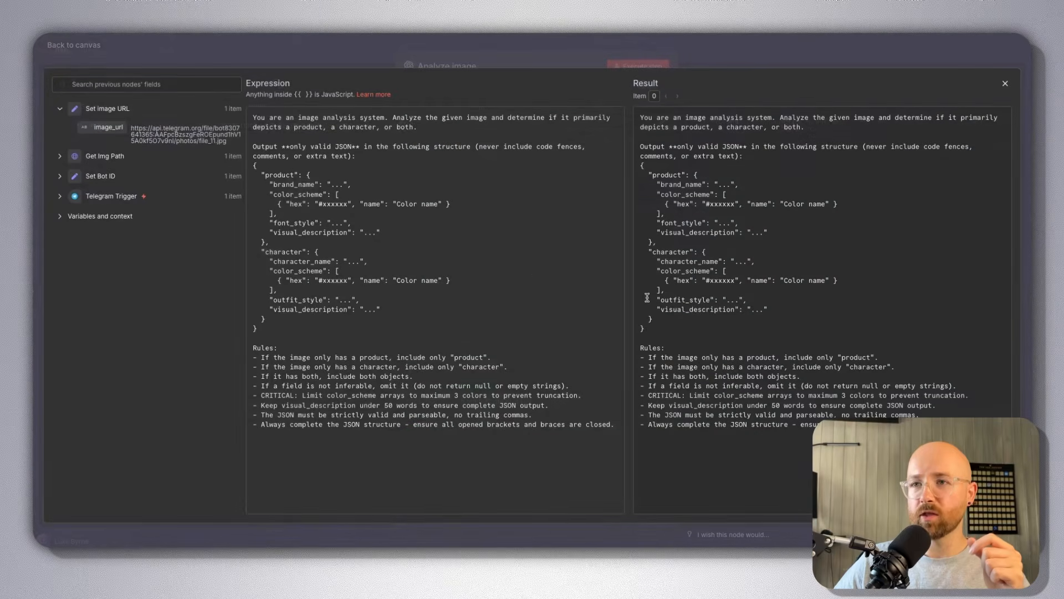
{"action": "key", "text": "ctrl+a"}
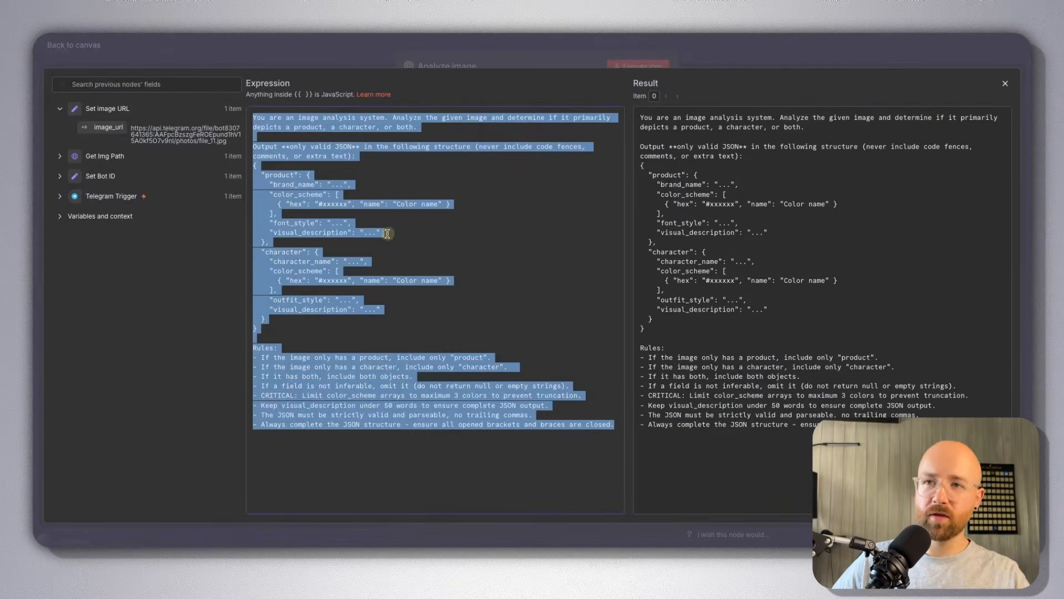
{"action": "left_click", "coordinate": [428, 262]}
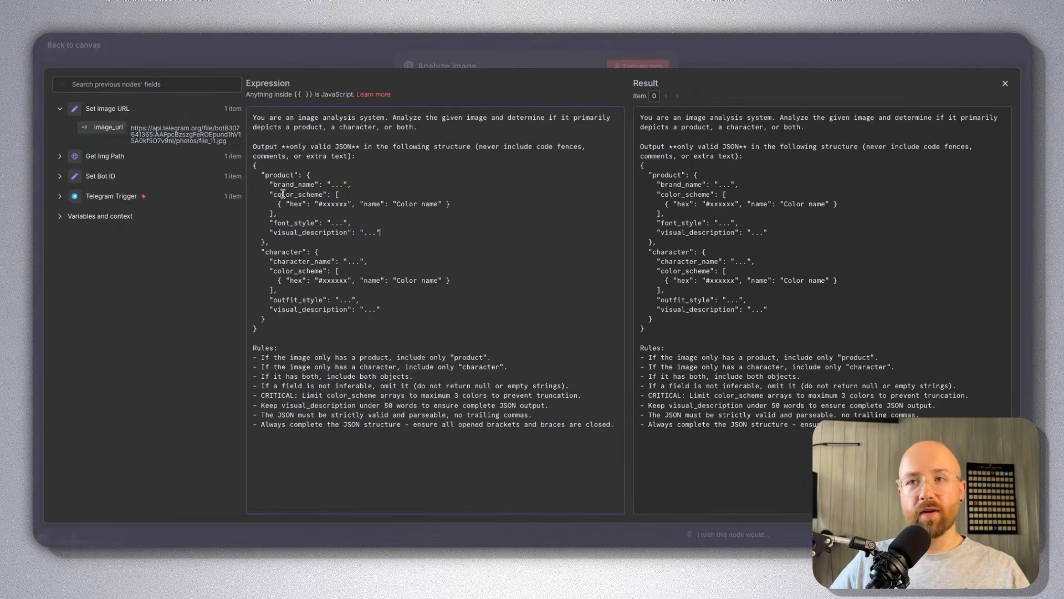
{"action": "left_click_drag", "start_coordinate": [262, 178], "coordinate": [354, 321]}
{"action": "left_click", "coordinate": [547, 52]}
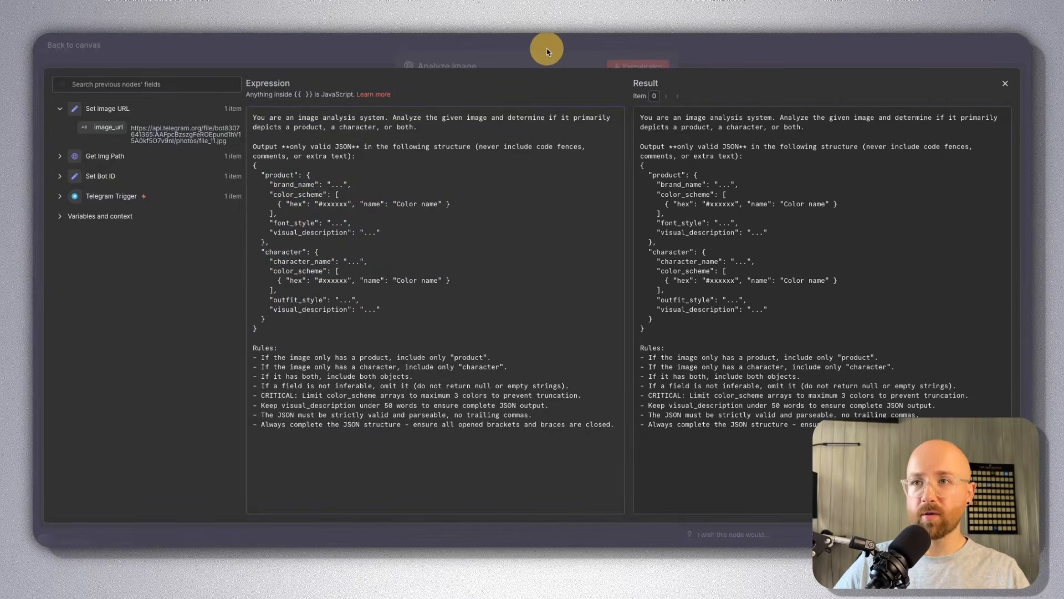
{"action": "left_click", "coordinate": [547, 51]}
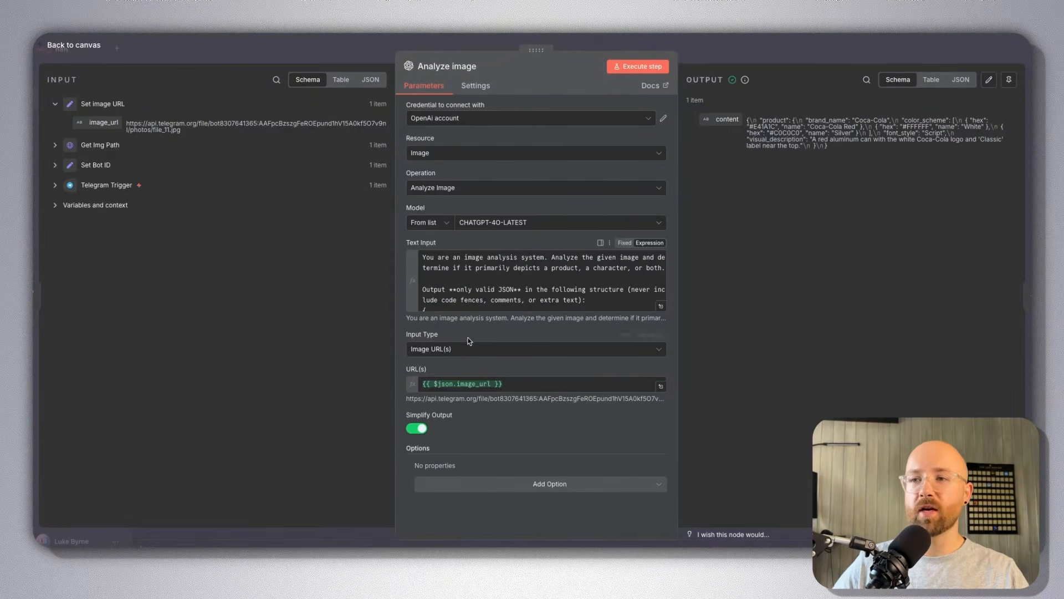
Examine the URL(s) expression {{ $json.image_url }} in the Analyze image node and show the node's input data as JSON.
{"action": "left_click_drag", "start_coordinate": [506, 384], "coordinate": [426, 383]}
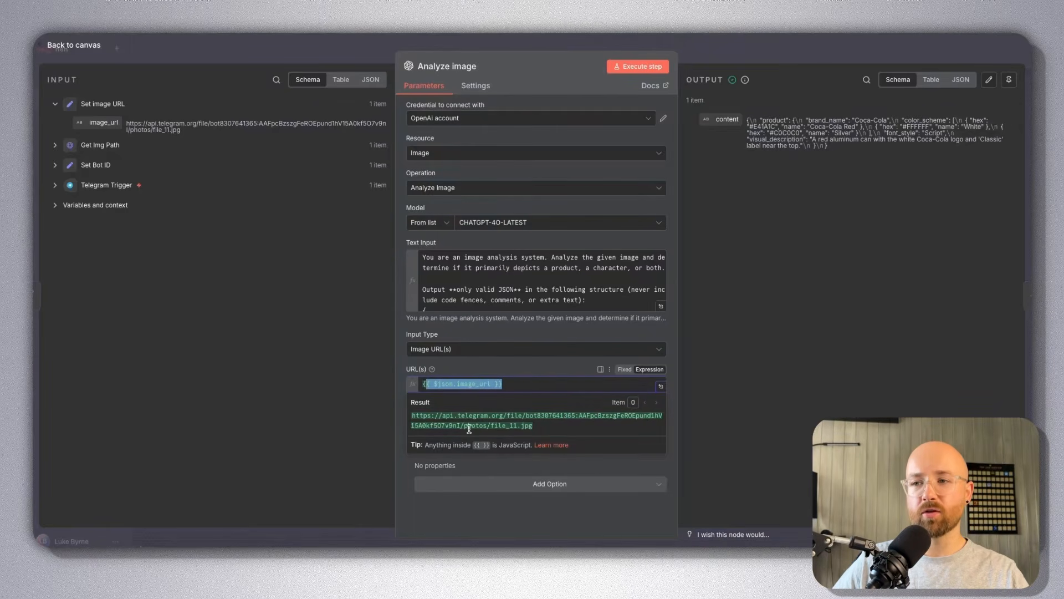
{"action": "left_click", "coordinate": [436, 383]}
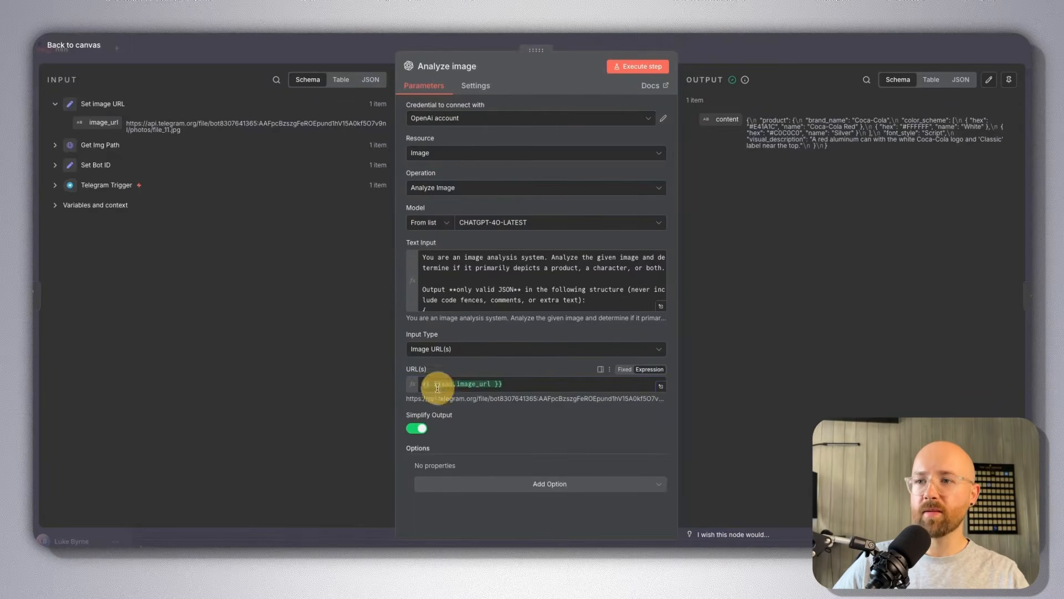
{"action": "left_click", "coordinate": [435, 383]}
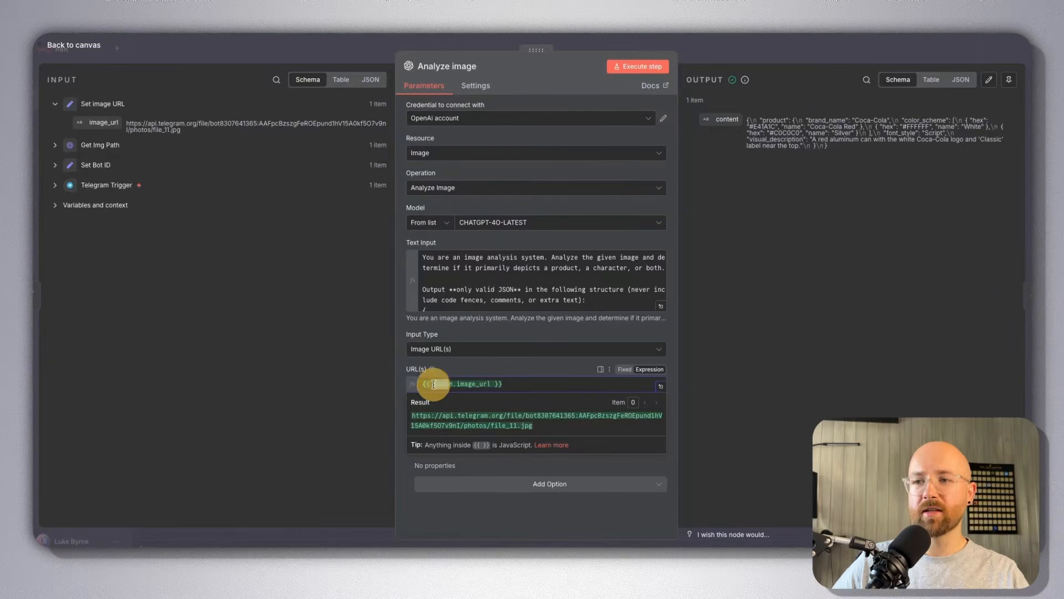
{"action": "left_click_drag", "start_coordinate": [502, 384], "coordinate": [496, 387]}
{"action": "left_click", "coordinate": [486, 385]}
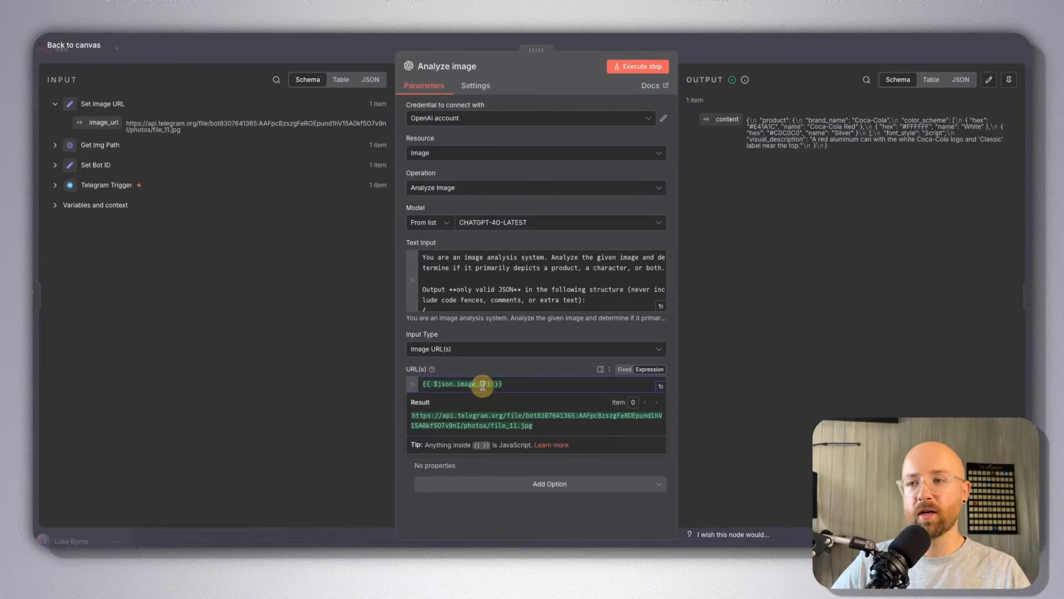
{"action": "double_click", "coordinate": [438, 384]}
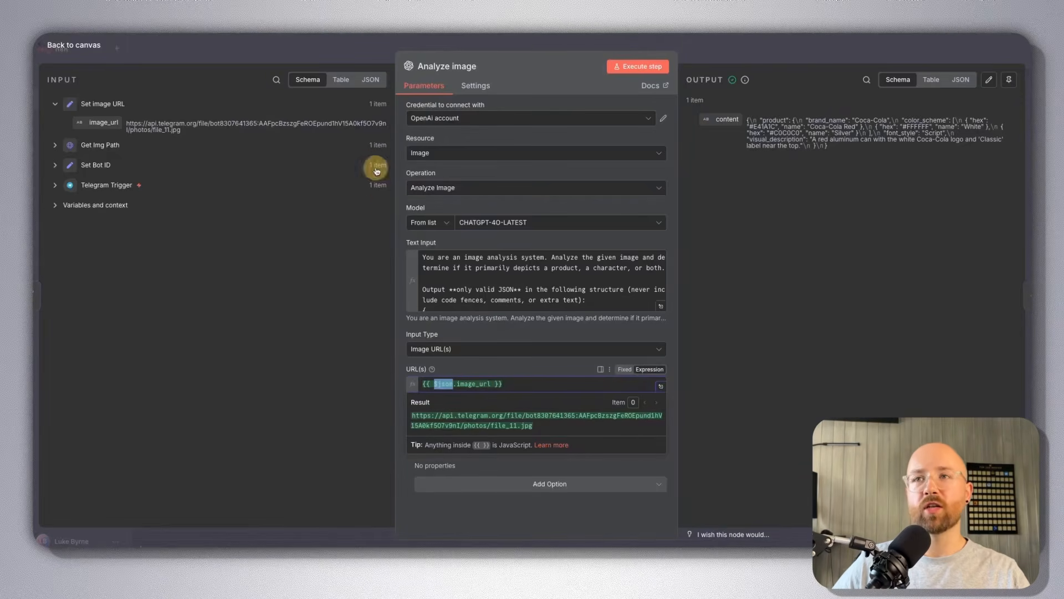
{"action": "left_click", "coordinate": [371, 78]}
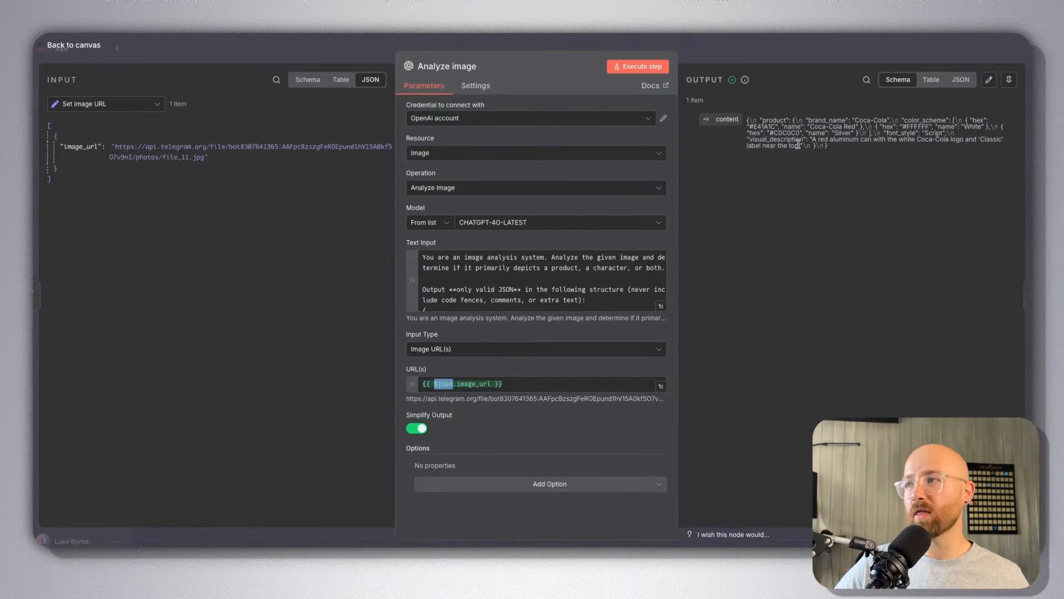
Show the Analyze image output as a table and as JSON, examine the content string and close the node.
{"action": "left_click", "coordinate": [931, 79]}
{"action": "left_click", "coordinate": [961, 79]}
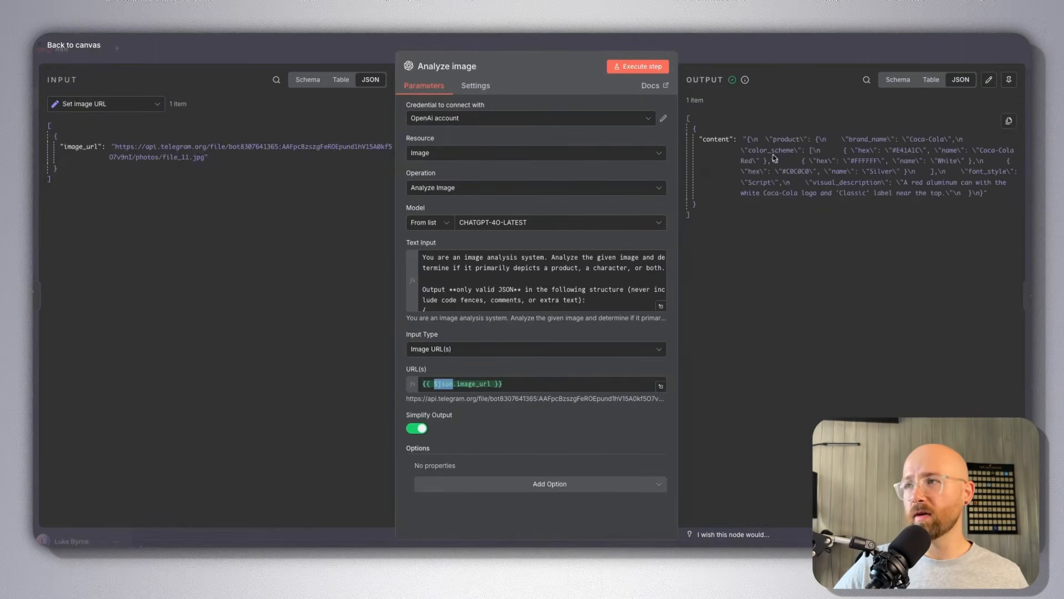
{"action": "left_click_drag", "start_coordinate": [992, 195], "coordinate": [739, 139]}
{"action": "left_click", "coordinate": [820, 161]}
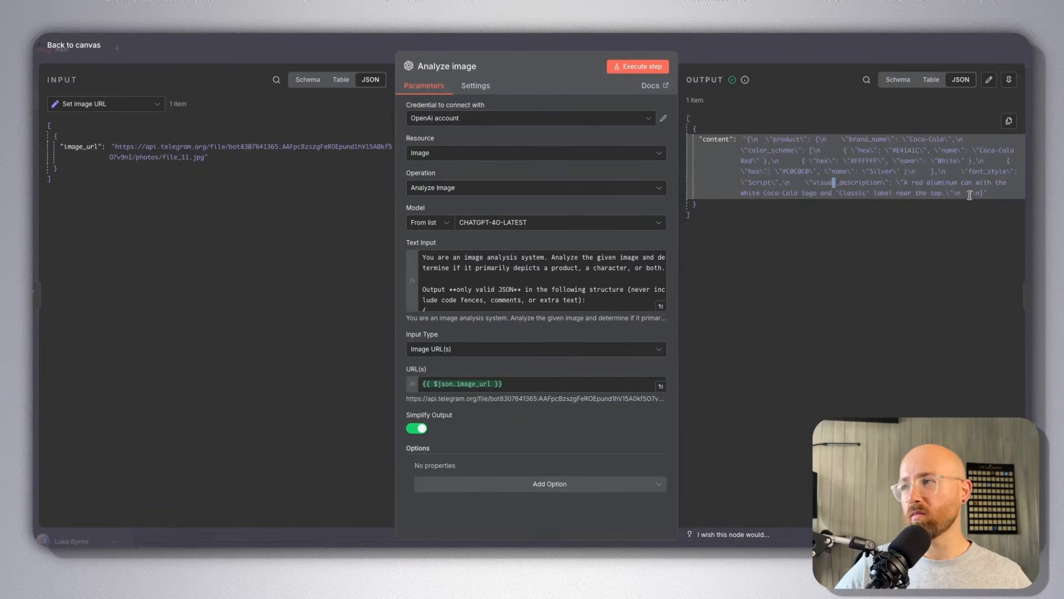
{"action": "left_click_drag", "start_coordinate": [998, 194], "coordinate": [743, 140]}
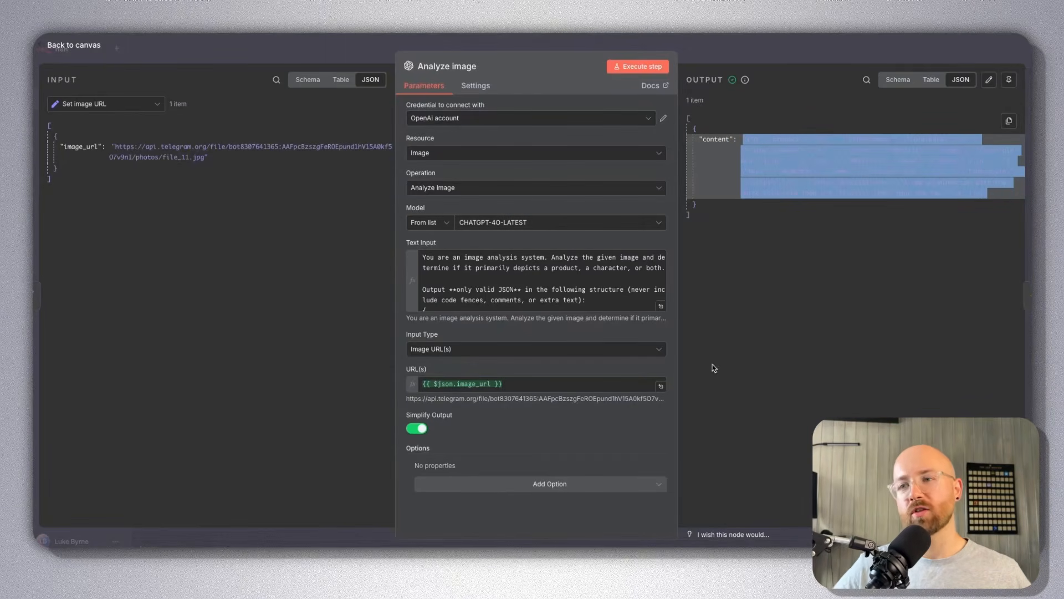
{"action": "left_click", "coordinate": [755, 49]}
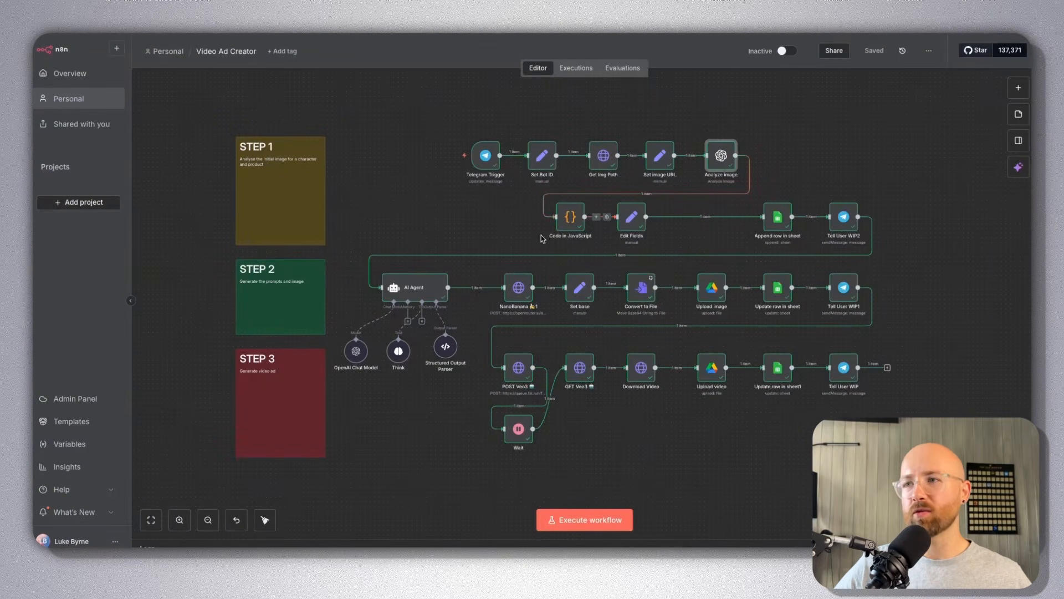
Point out the Code in JavaScript and Edit Fields nodes, then open Code in JavaScript and examine its parsing code.
{"action": "left_click_drag", "start_coordinate": [549, 199], "coordinate": [674, 235]}
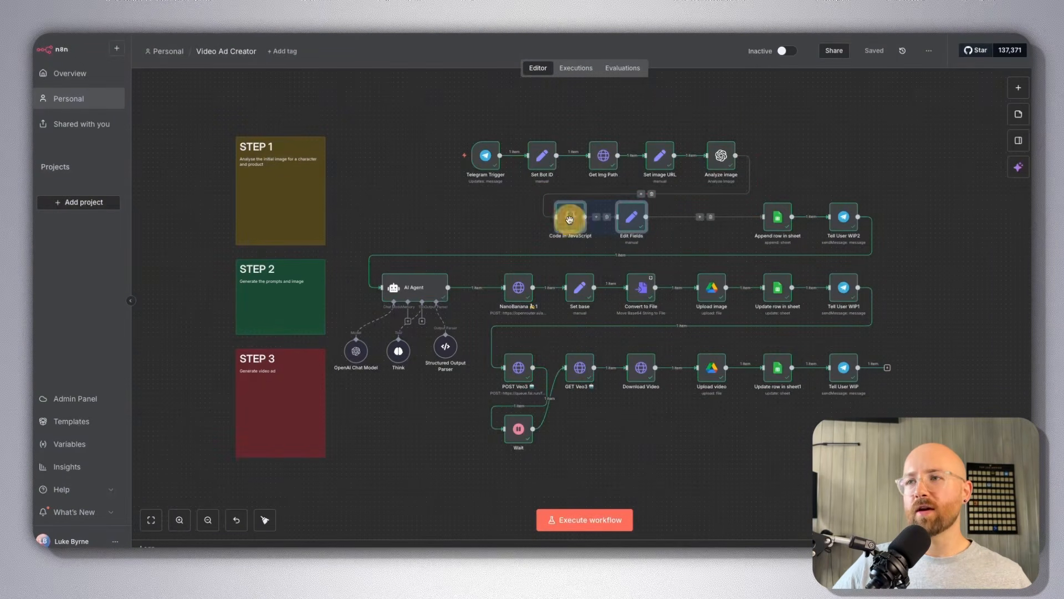
{"action": "left_click", "coordinate": [578, 222]}
{"action": "double_click", "coordinate": [577, 219]}
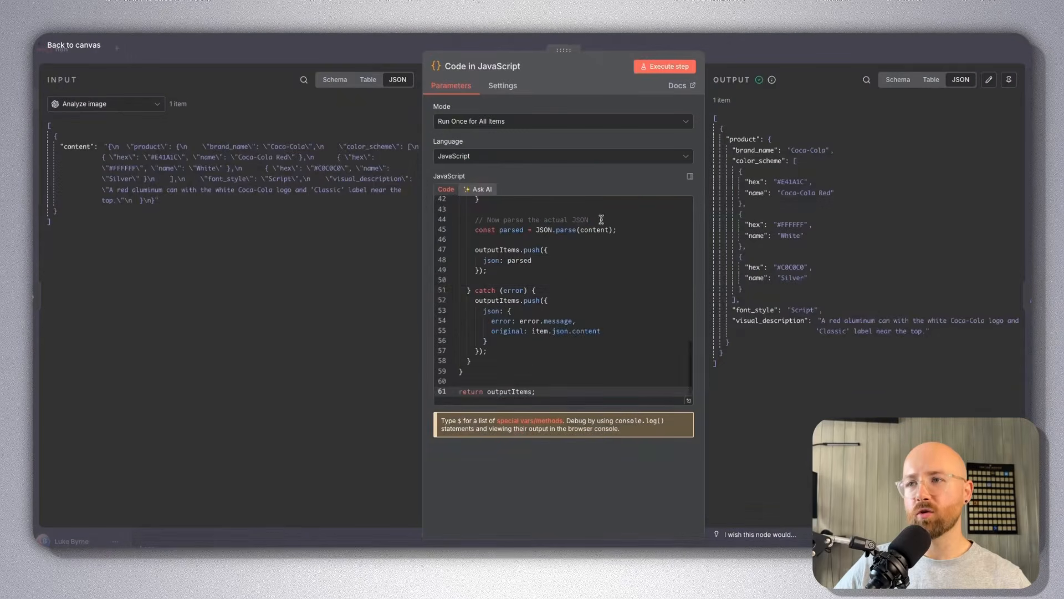
{"action": "left_click", "coordinate": [574, 280]}
{"action": "left_click_drag", "start_coordinate": [559, 393], "coordinate": [493, 206]}
{"action": "left_click", "coordinate": [568, 227]}
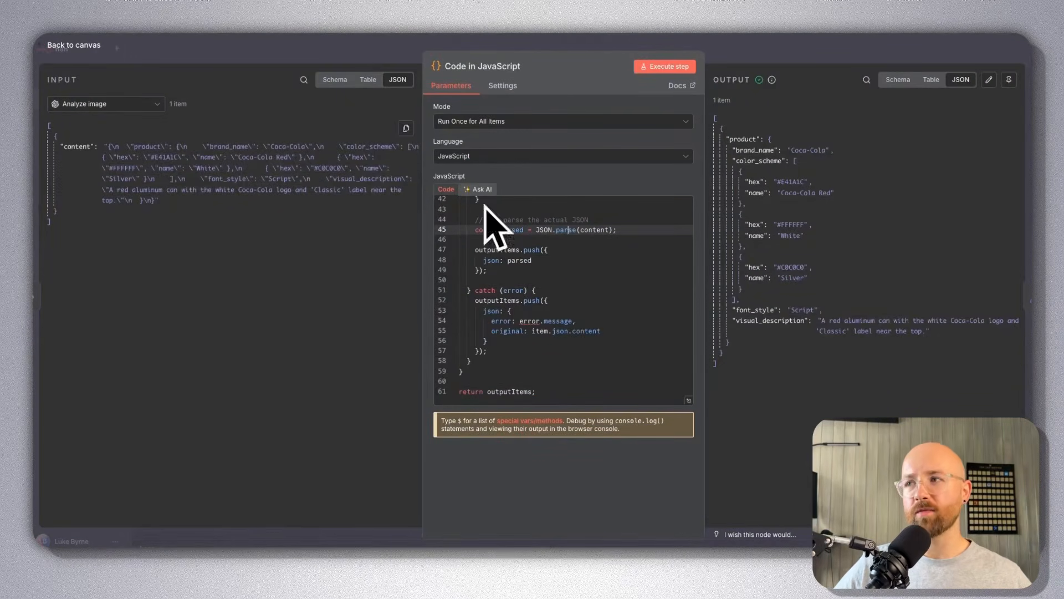
Examine the parsed JSON output of the Code in JavaScript node, including its product key, and close the node.
{"action": "left_click_drag", "start_coordinate": [765, 395], "coordinate": [710, 105]}
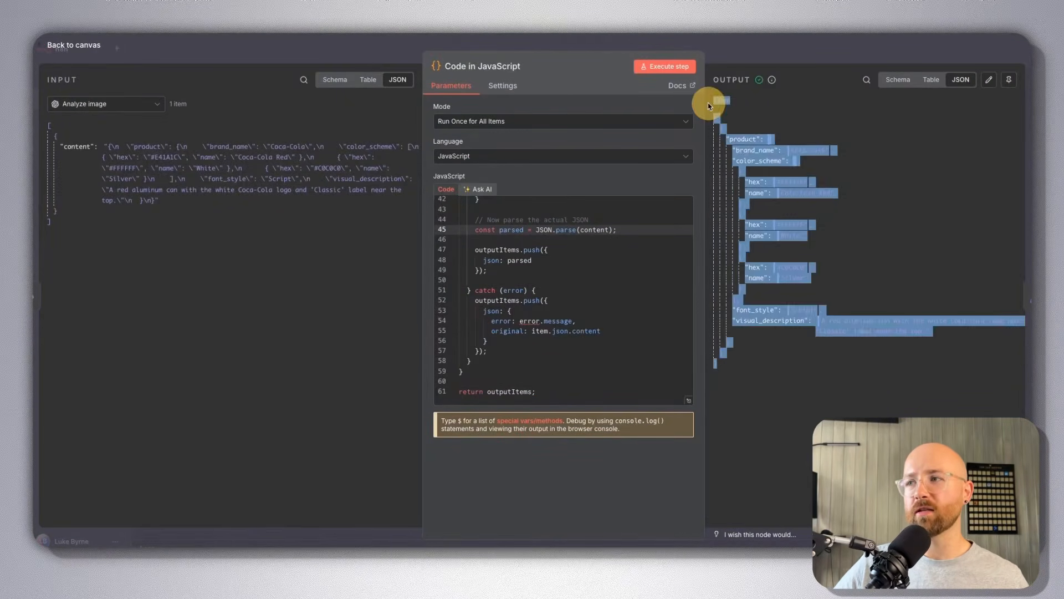
{"action": "left_click", "coordinate": [794, 258]}
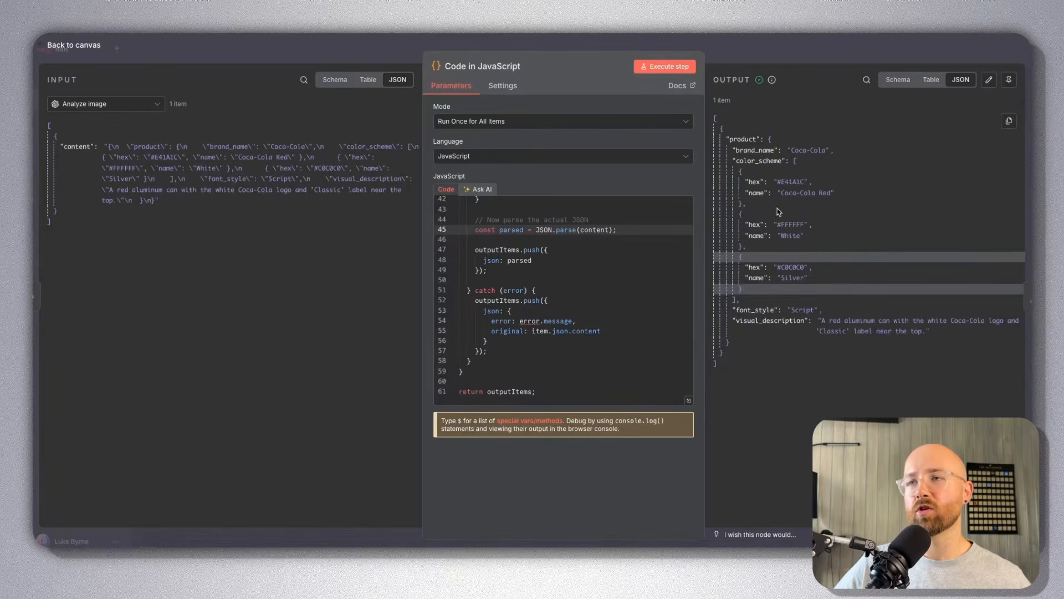
{"action": "double_click", "coordinate": [740, 138]}
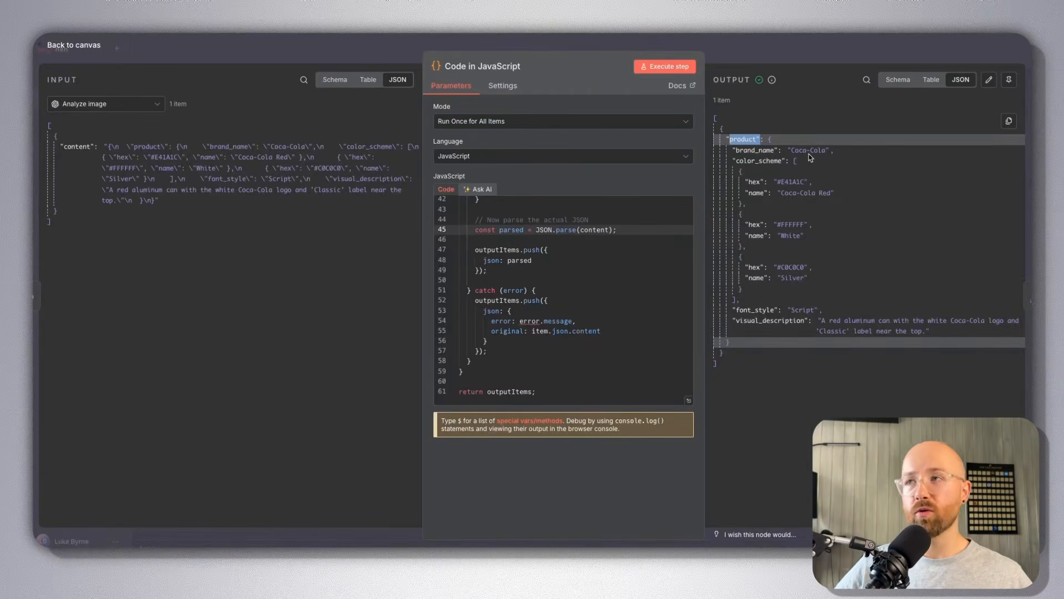
{"action": "left_click", "coordinate": [796, 58]}
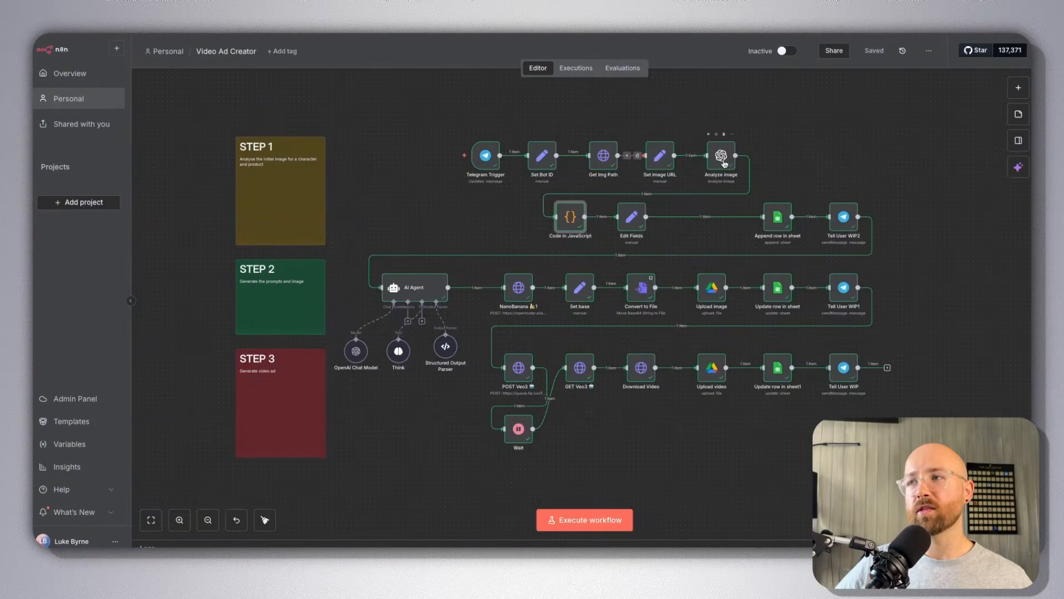
Reopen the Analyze image node, review the character and product keys in its expanded Text Input prompt and return to the canvas.
{"action": "double_click", "coordinate": [724, 163]}
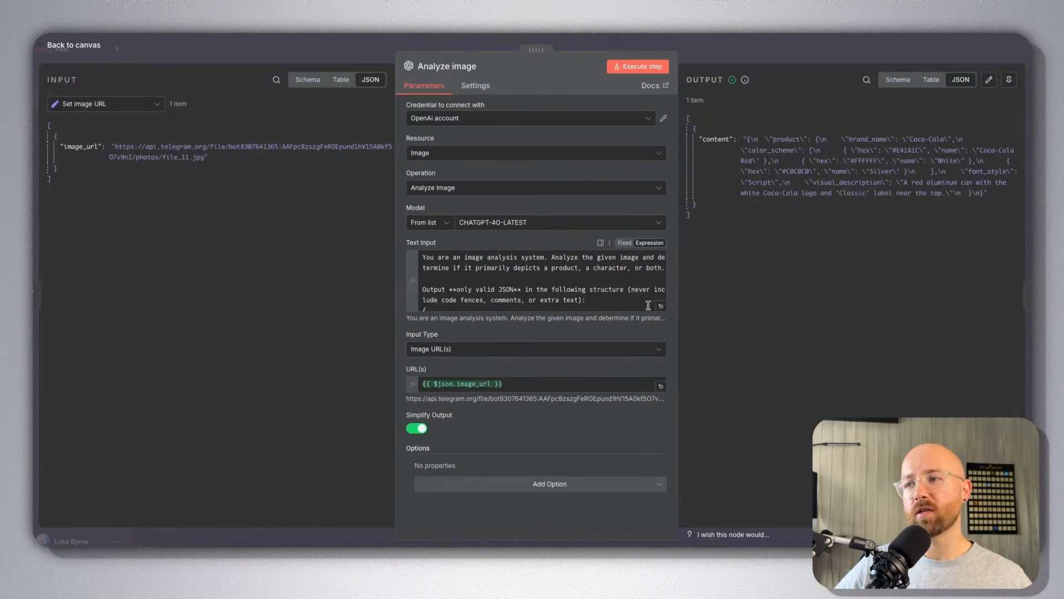
{"action": "left_click", "coordinate": [661, 306]}
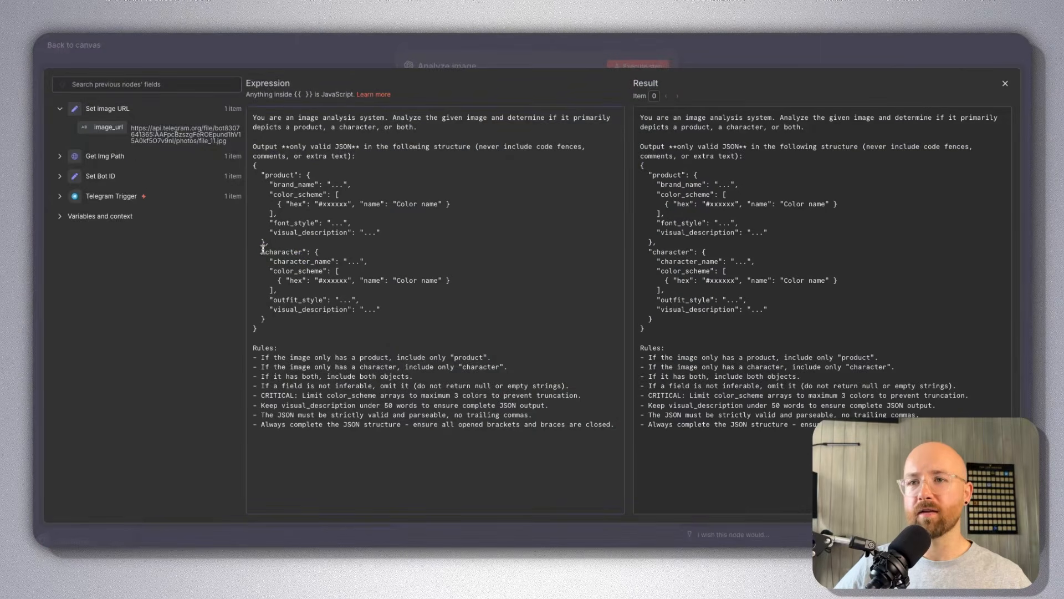
{"action": "left_click_drag", "start_coordinate": [263, 250], "coordinate": [321, 251]}
{"action": "left_click_drag", "start_coordinate": [324, 176], "coordinate": [244, 176]}
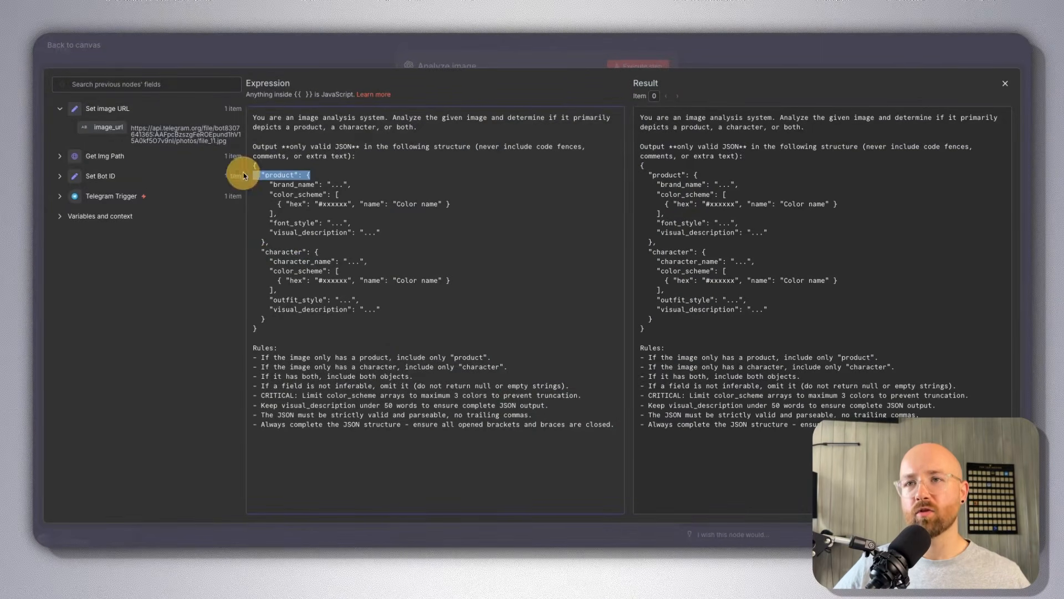
{"action": "left_click", "coordinate": [528, 51]}
{"action": "left_click", "coordinate": [616, 56]}
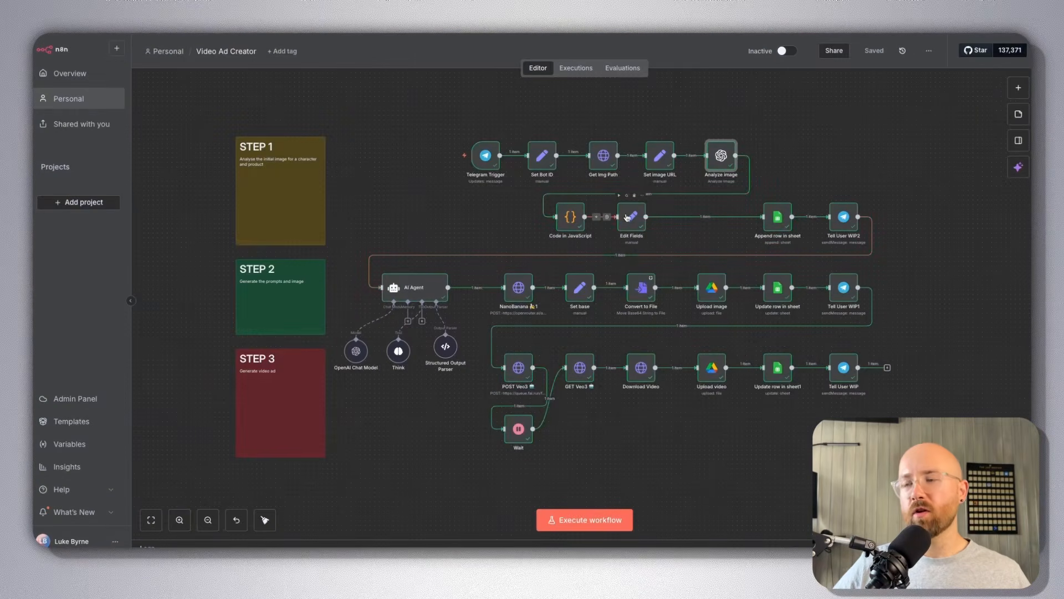
Open the Edit Fields node and compare its incoming product JSON with the now value in its output.
{"action": "double_click", "coordinate": [630, 218]}
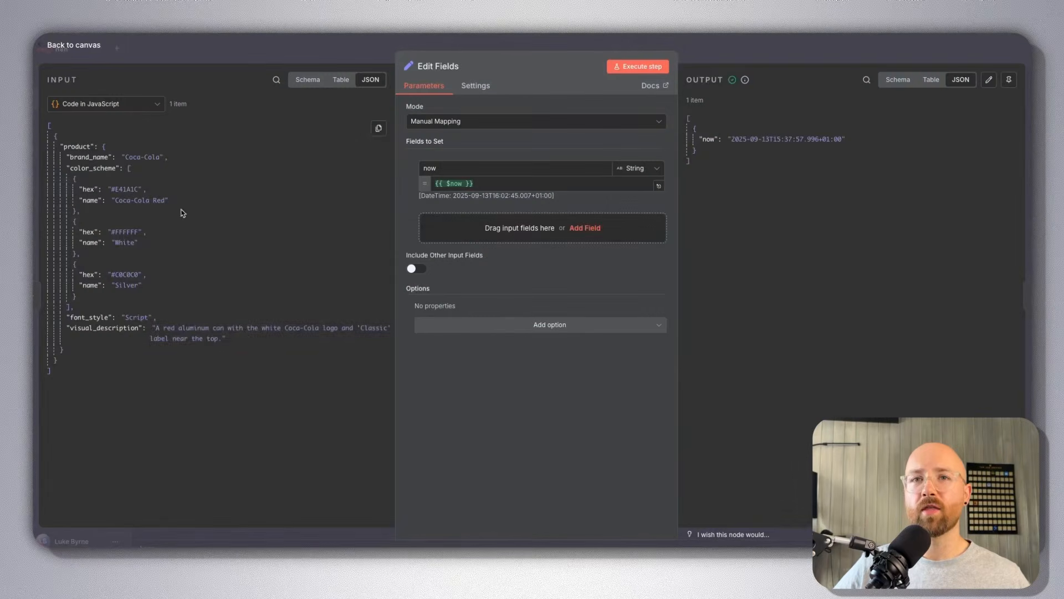
{"action": "left_click_drag", "start_coordinate": [215, 375], "coordinate": [145, 302]}
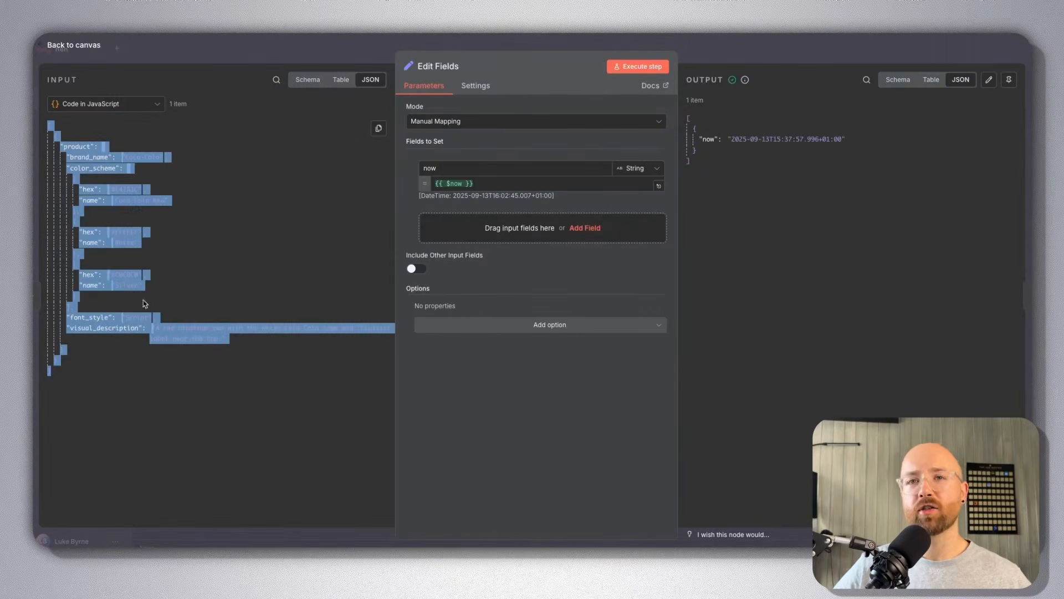
{"action": "left_click", "coordinate": [740, 199]}
{"action": "left_click_drag", "start_coordinate": [719, 176], "coordinate": [687, 107]}
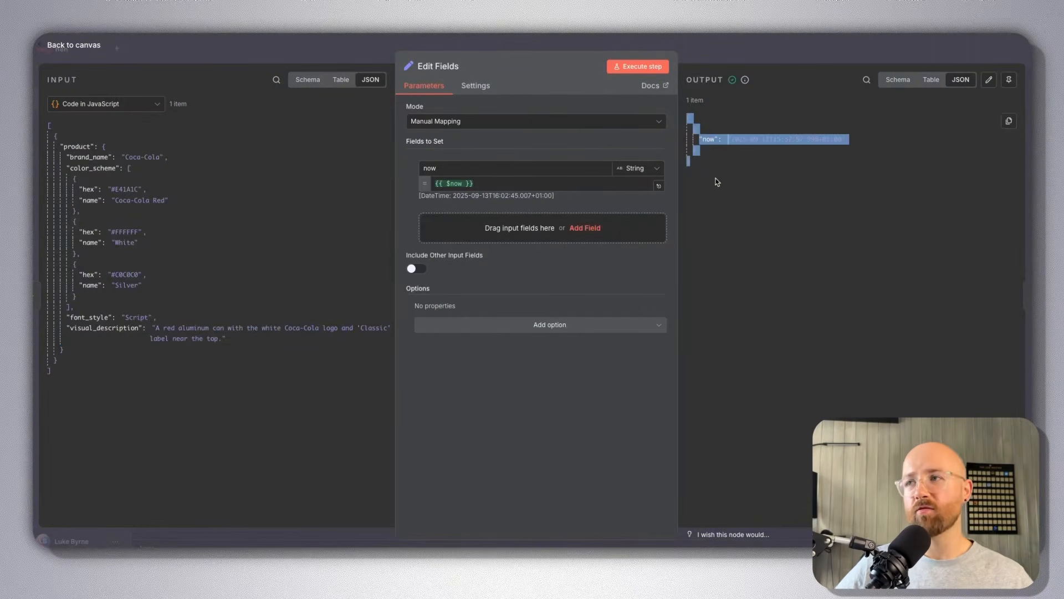
{"action": "left_click_drag", "start_coordinate": [711, 176], "coordinate": [686, 128]}
Examine the {{ $now }} expression of the now field in the Edit Fields node, including its tooltip description.
{"action": "left_click", "coordinate": [447, 186]}
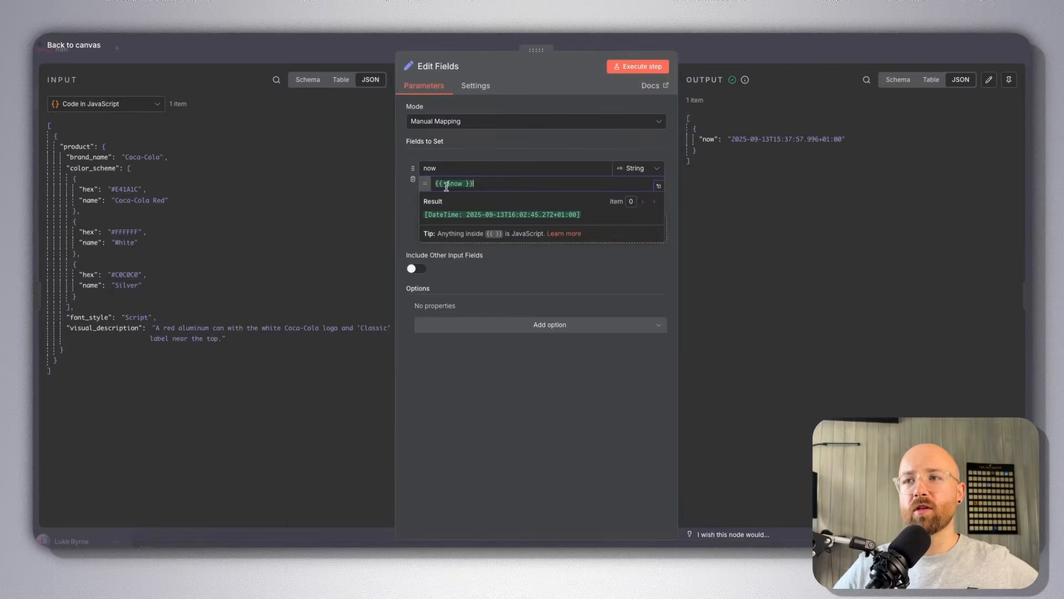
{"action": "mouse_move", "coordinate": [459, 186]}
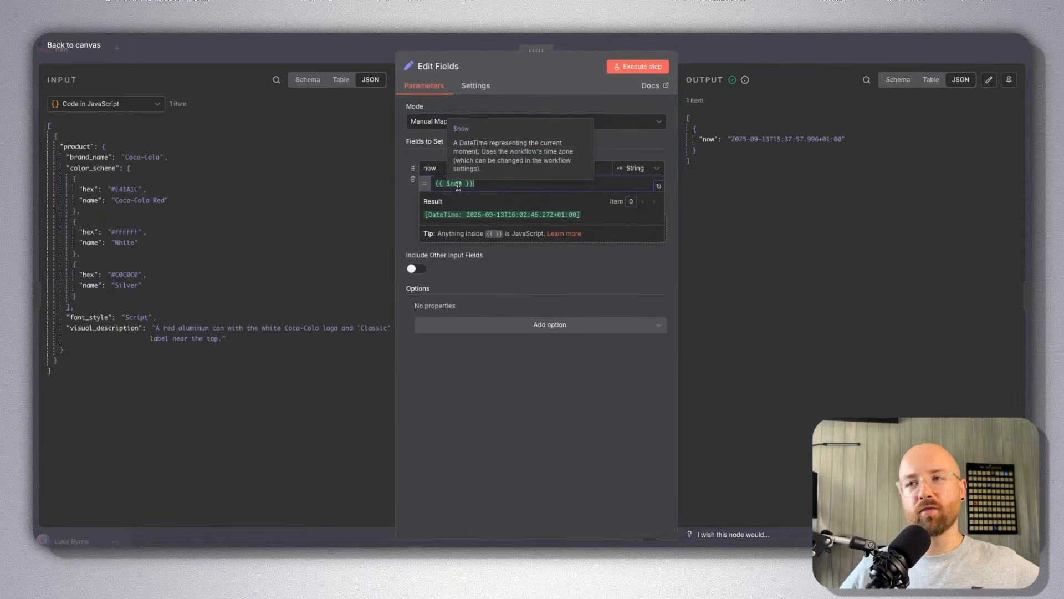
{"action": "left_click_drag", "start_coordinate": [482, 187], "coordinate": [431, 185]}
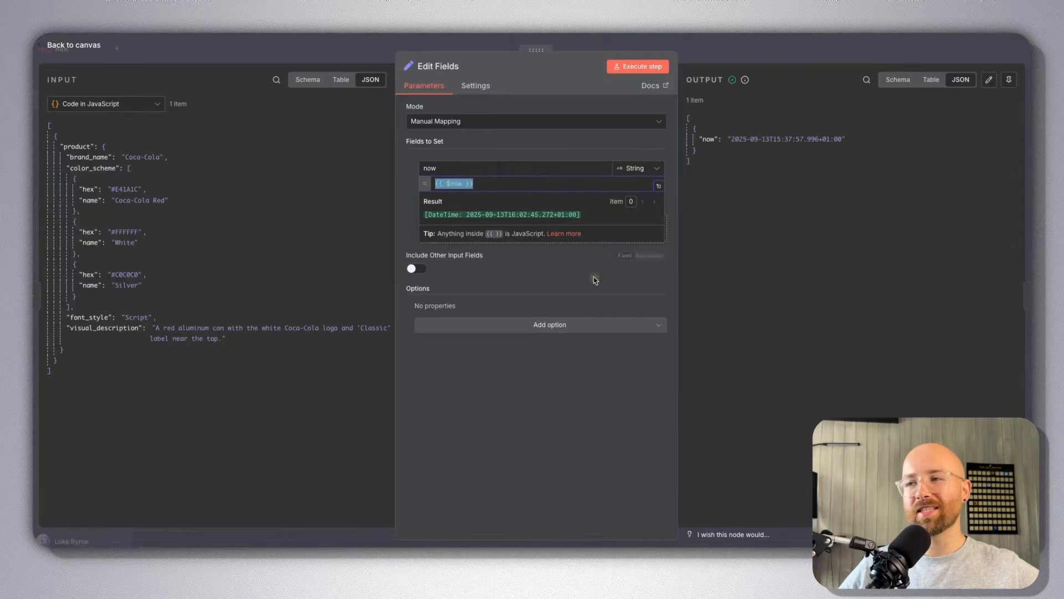
Inspect the resolved date-time preview beneath the now expression and close the Edit Fields node.
{"action": "left_click", "coordinate": [817, 239]}
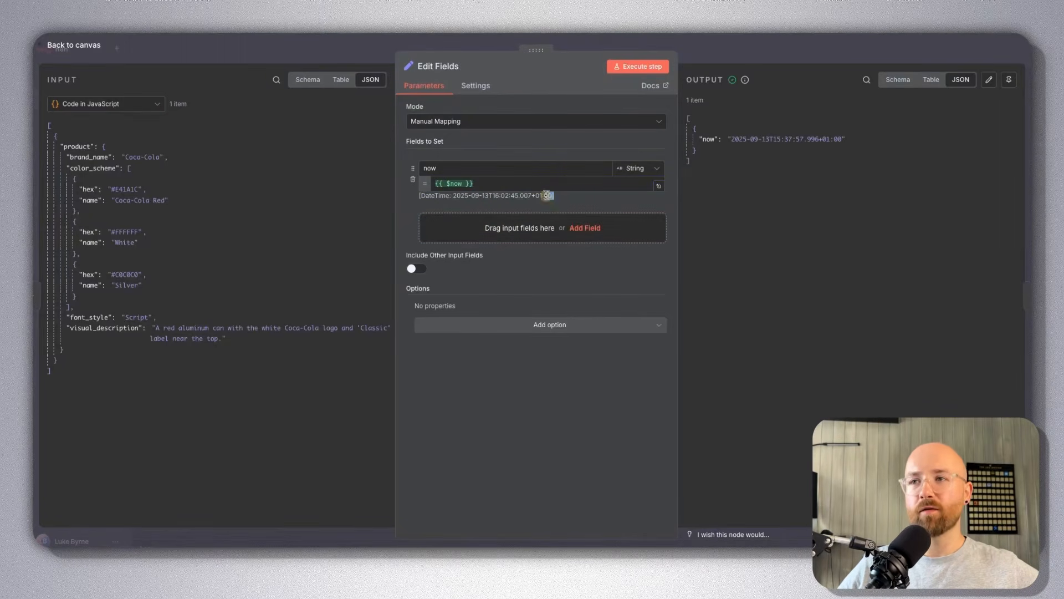
{"action": "left_click_drag", "start_coordinate": [553, 196], "coordinate": [417, 201]}
{"action": "left_click", "coordinate": [435, 198]}
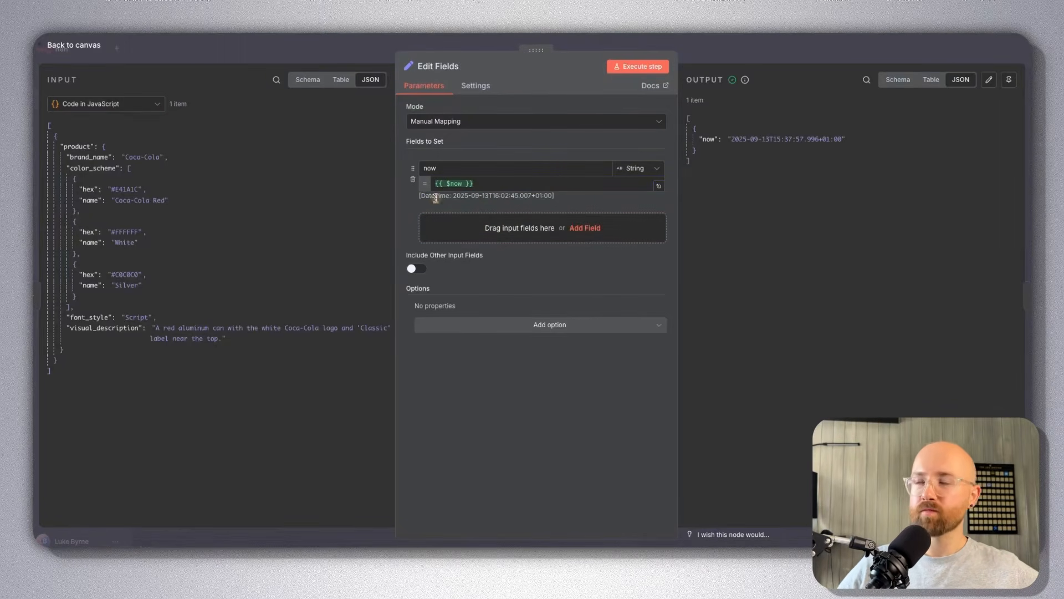
{"action": "left_click", "coordinate": [734, 49]}
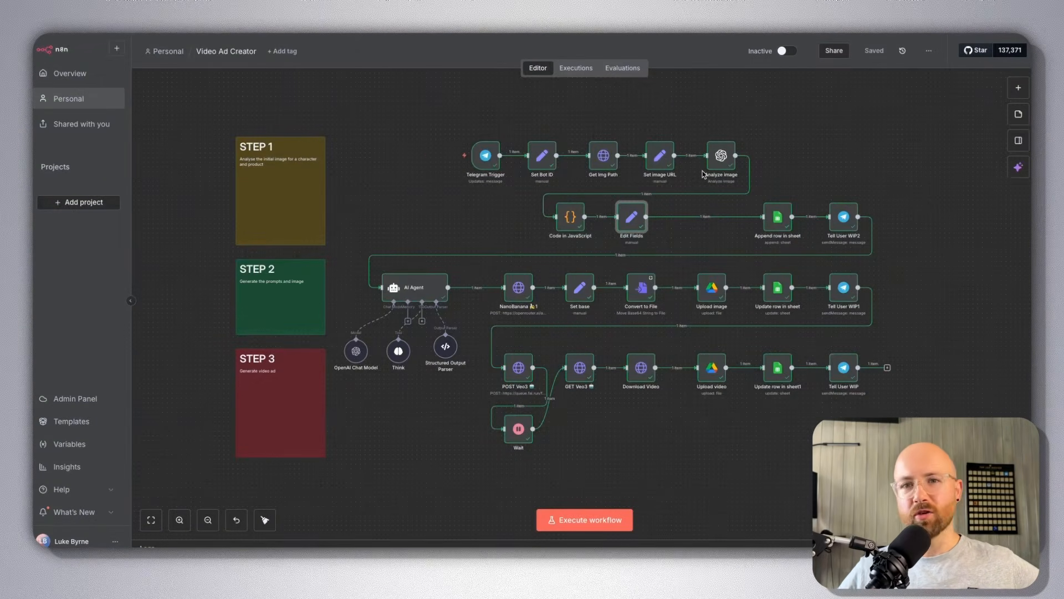
Survey the Google Sheets and Telegram message nodes that end each row of the workflow on the canvas.
{"action": "left_click", "coordinate": [766, 192]}
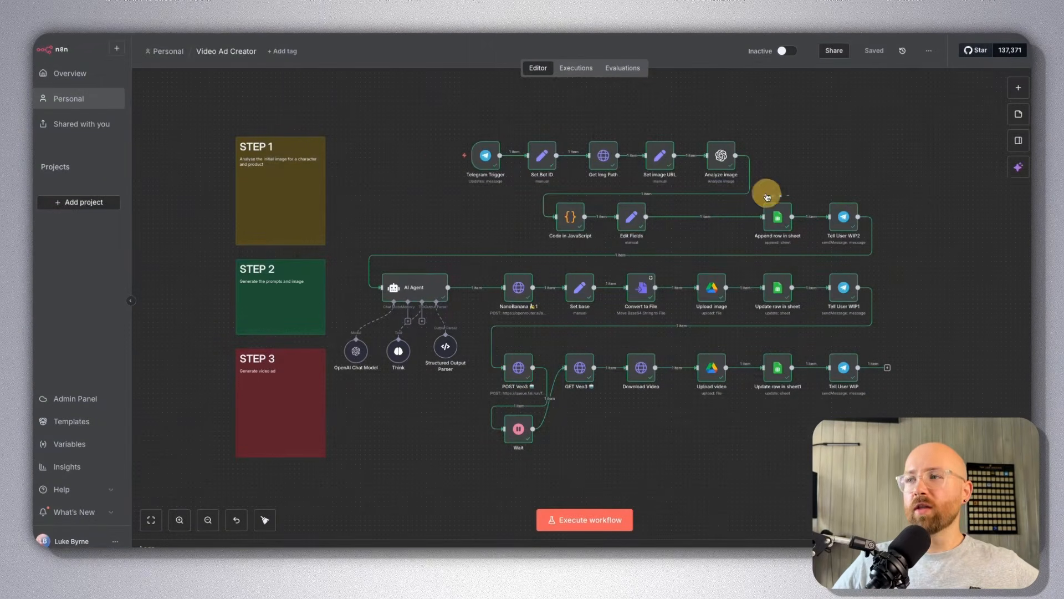
{"action": "left_click", "coordinate": [761, 208]}
{"action": "left_click_drag", "start_coordinate": [761, 182], "coordinate": [896, 412]}
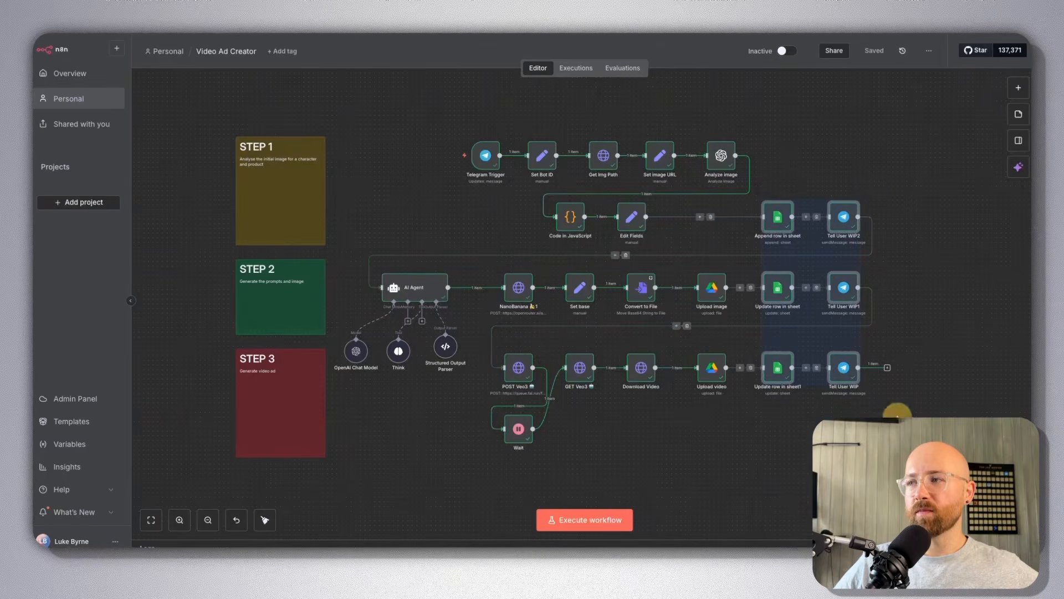
{"action": "left_click", "coordinate": [896, 411]}
Open the Append row in sheet node, start a new Google Sheets credential and compare its OAuth2 and Service Account connection fields.
{"action": "double_click", "coordinate": [776, 216]}
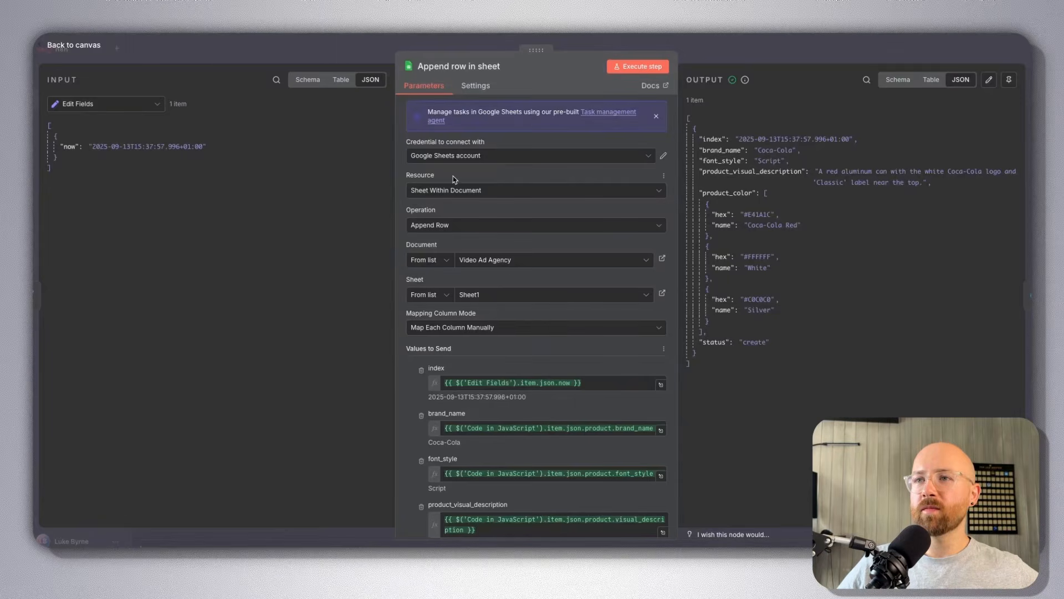
{"action": "left_click", "coordinate": [492, 157]}
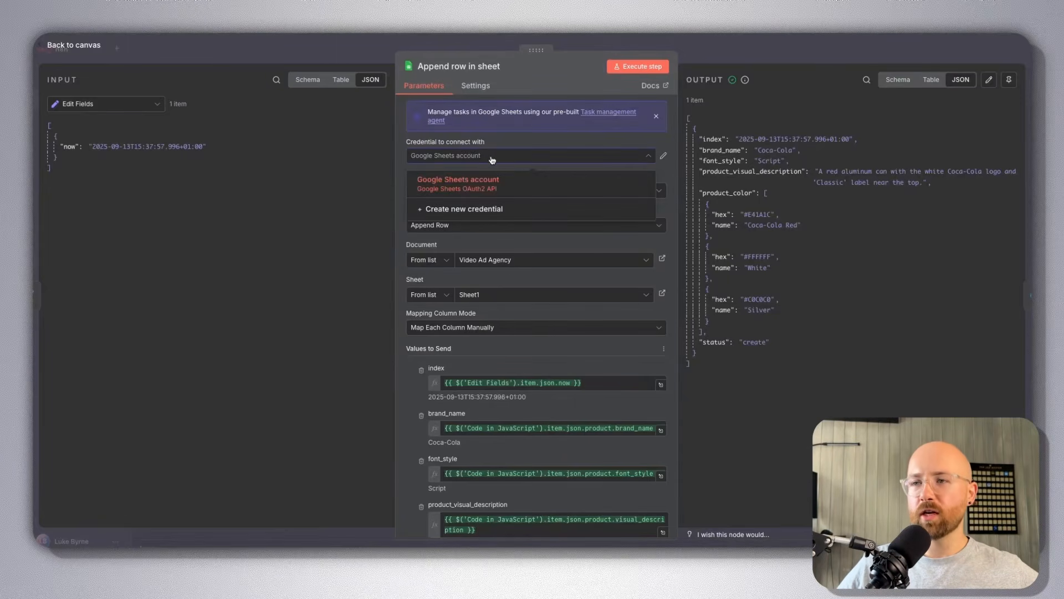
{"action": "left_click", "coordinate": [456, 210]}
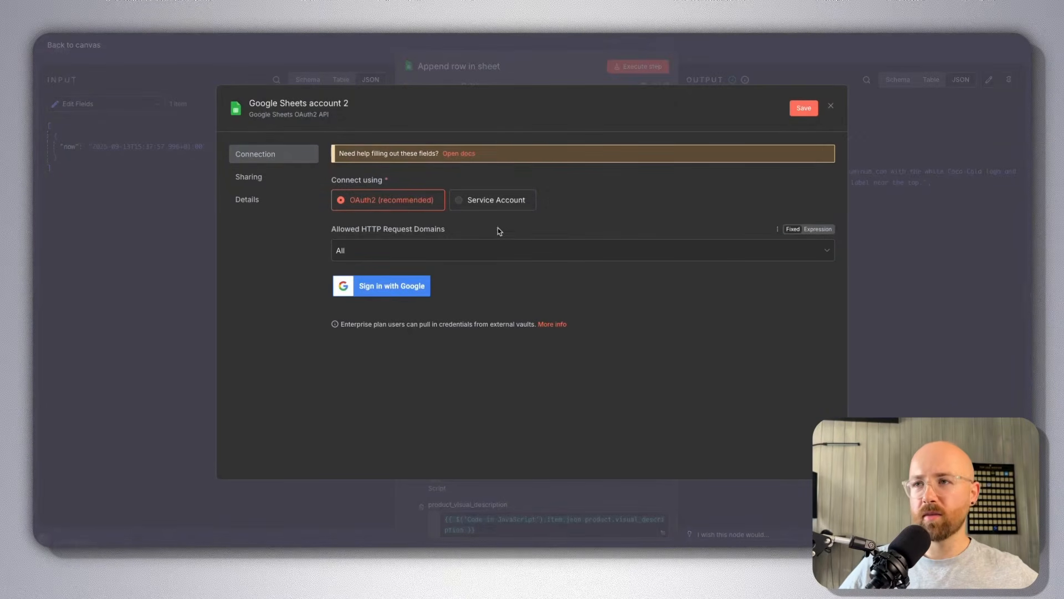
{"action": "left_click", "coordinate": [463, 200]}
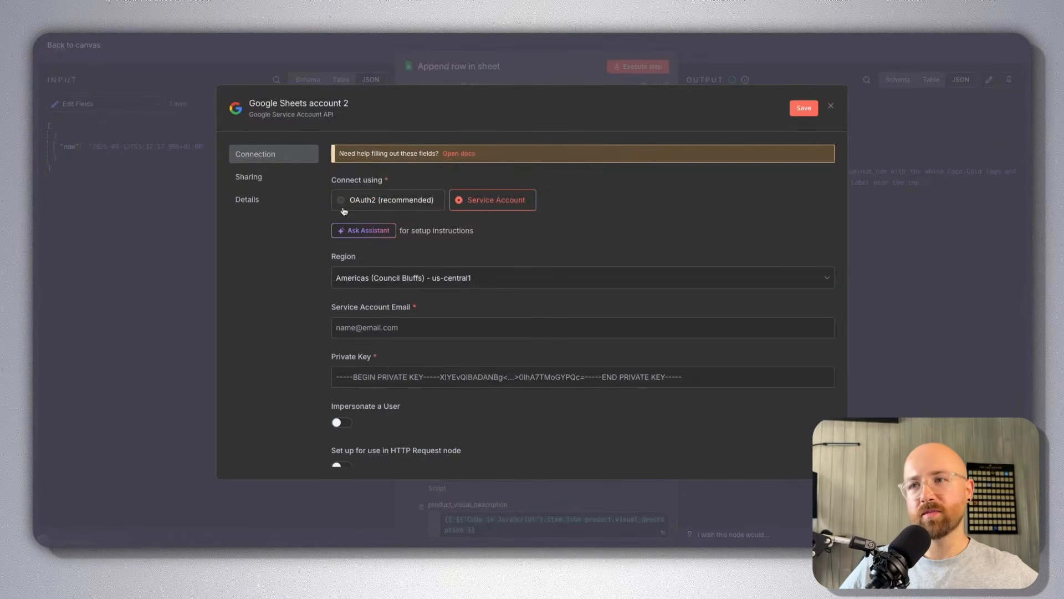
{"action": "left_click", "coordinate": [432, 200]}
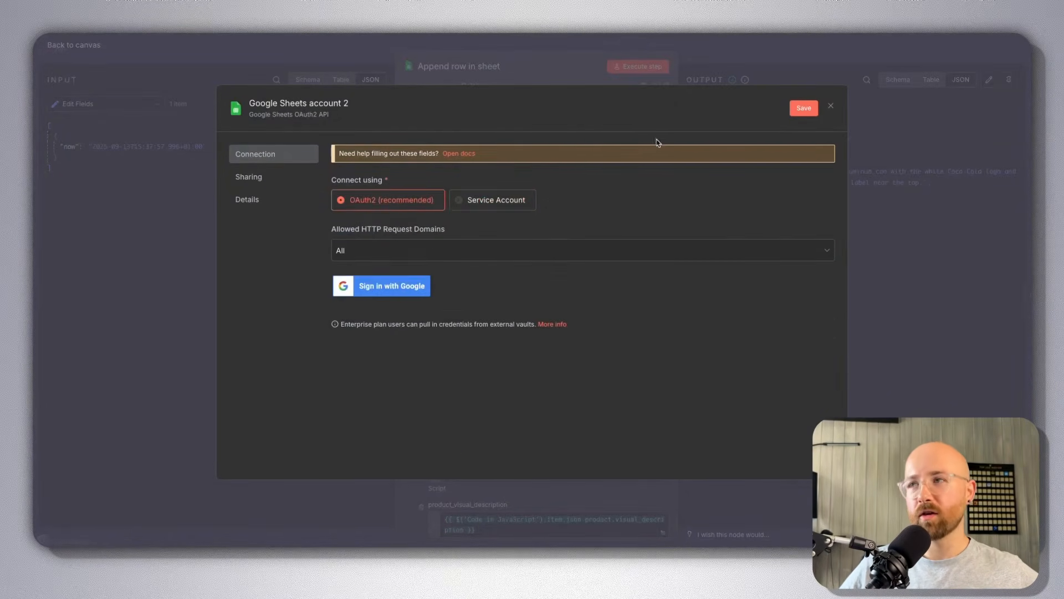
{"action": "left_click", "coordinate": [499, 209]}
{"action": "scroll", "coordinate": [553, 300], "scroll_direction": "down", "scroll_amount": 3}
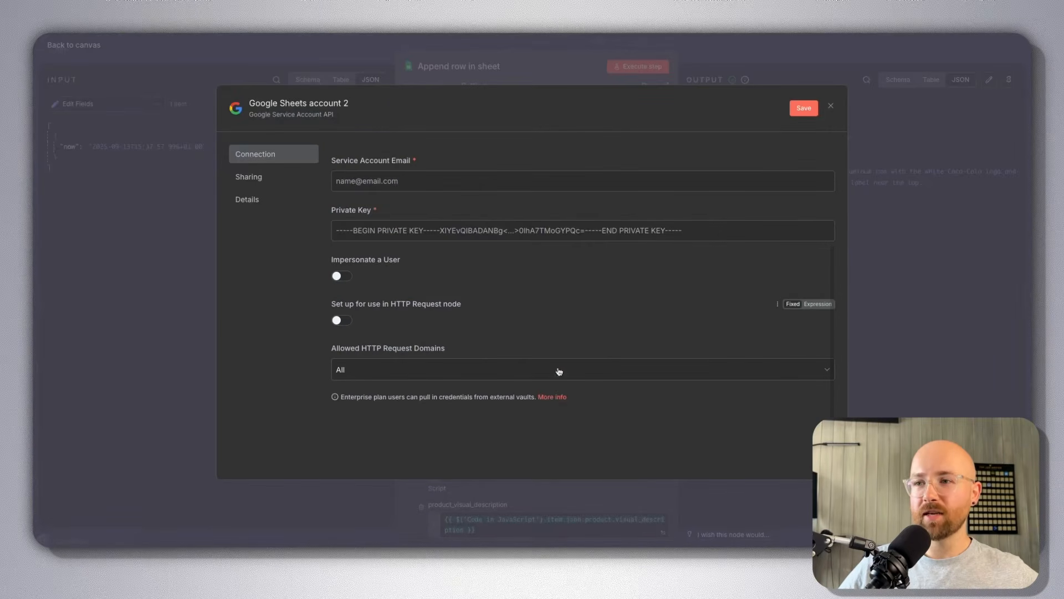
{"action": "scroll", "coordinate": [529, 389], "scroll_direction": "up", "scroll_amount": 3}
{"action": "left_click", "coordinate": [432, 200]}
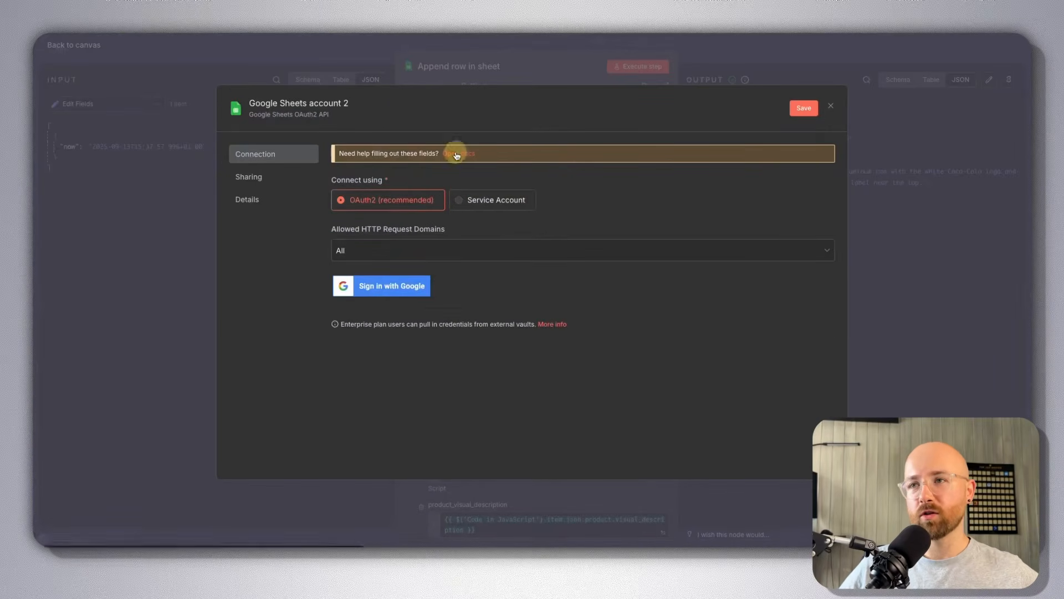
Read the Set up OAuth steps in the credential's n8n documentation, and close the new Google Sheets credential without connecting it.
{"action": "left_click", "coordinate": [453, 154]}
{"action": "scroll", "coordinate": [400, 252], "scroll_direction": "down", "scroll_amount": 5}
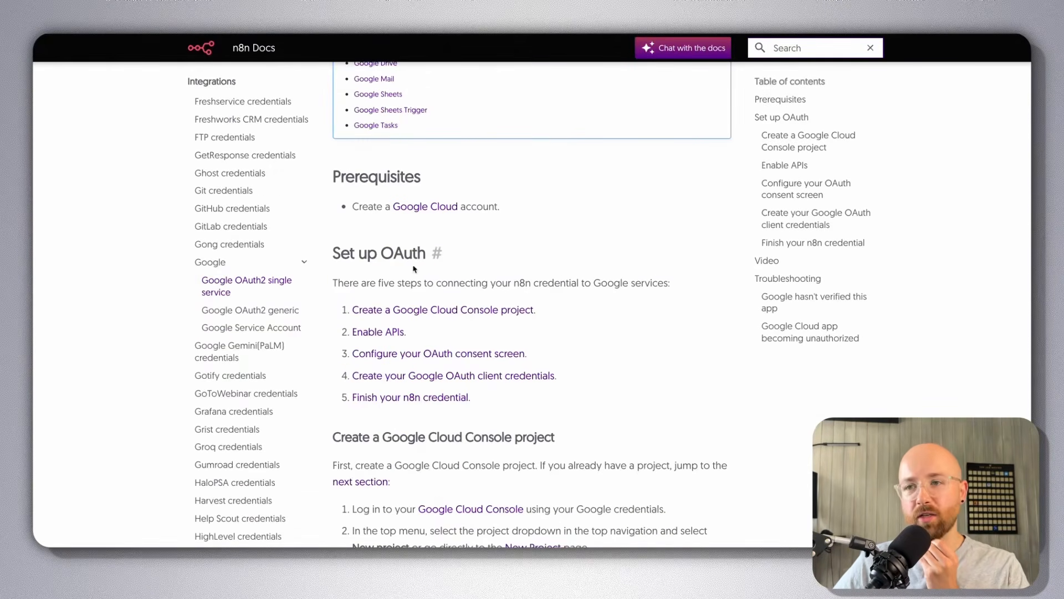
{"action": "scroll", "coordinate": [388, 250], "scroll_direction": "down", "scroll_amount": 1}
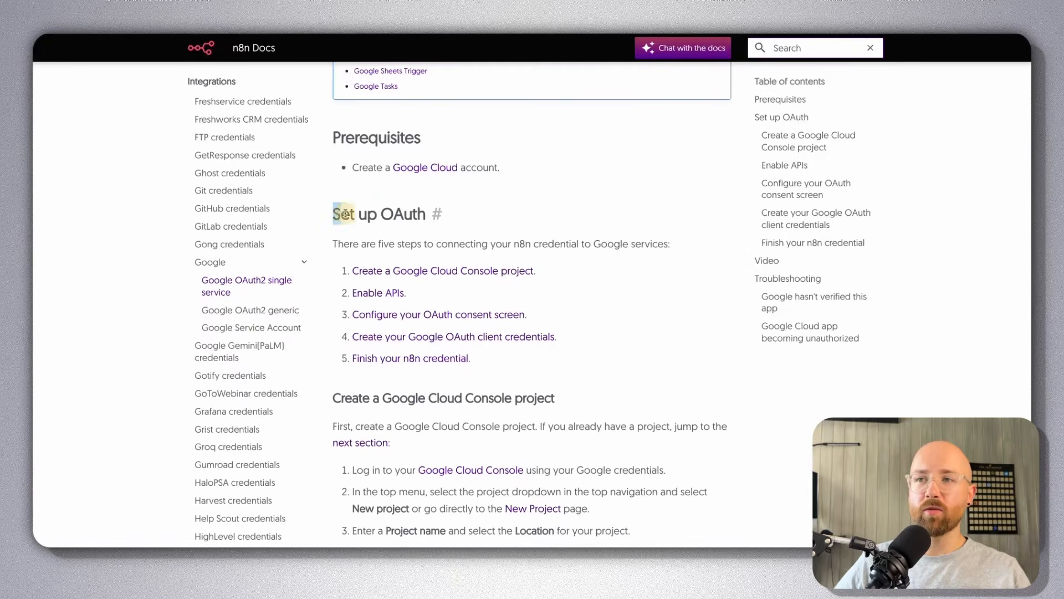
{"action": "left_click_drag", "start_coordinate": [353, 270], "coordinate": [637, 361]}
{"action": "left_click_drag", "start_coordinate": [559, 315], "coordinate": [348, 309]}
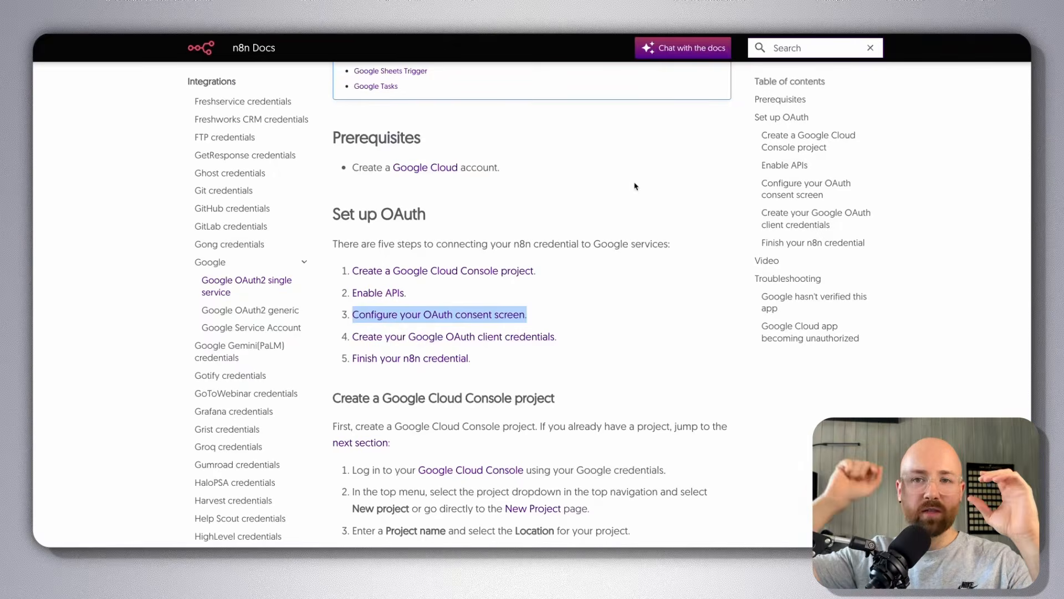
{"action": "left_click", "coordinate": [583, 318]}
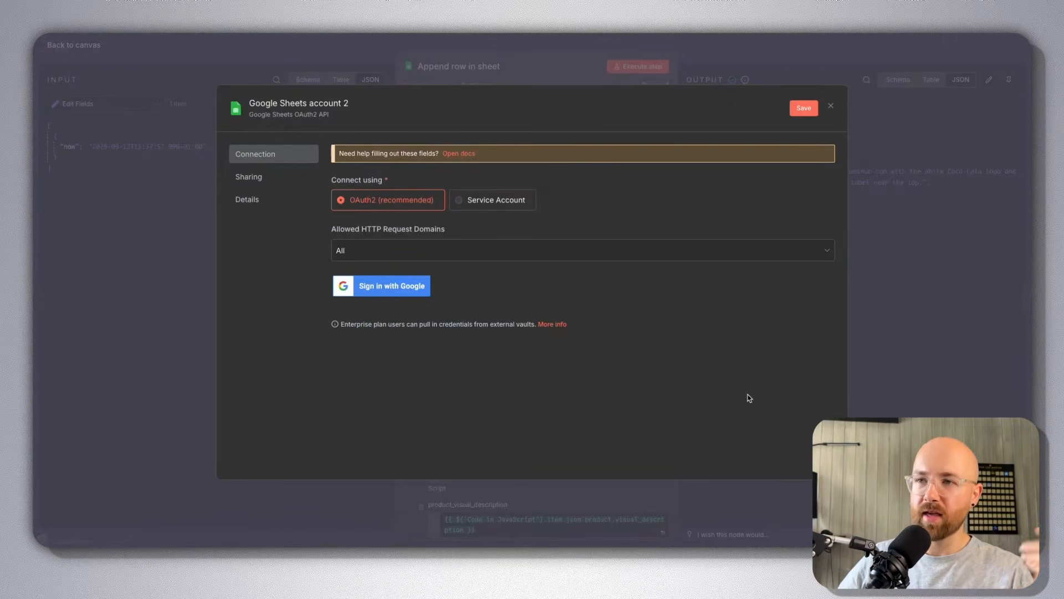
{"action": "left_click", "coordinate": [889, 235]}
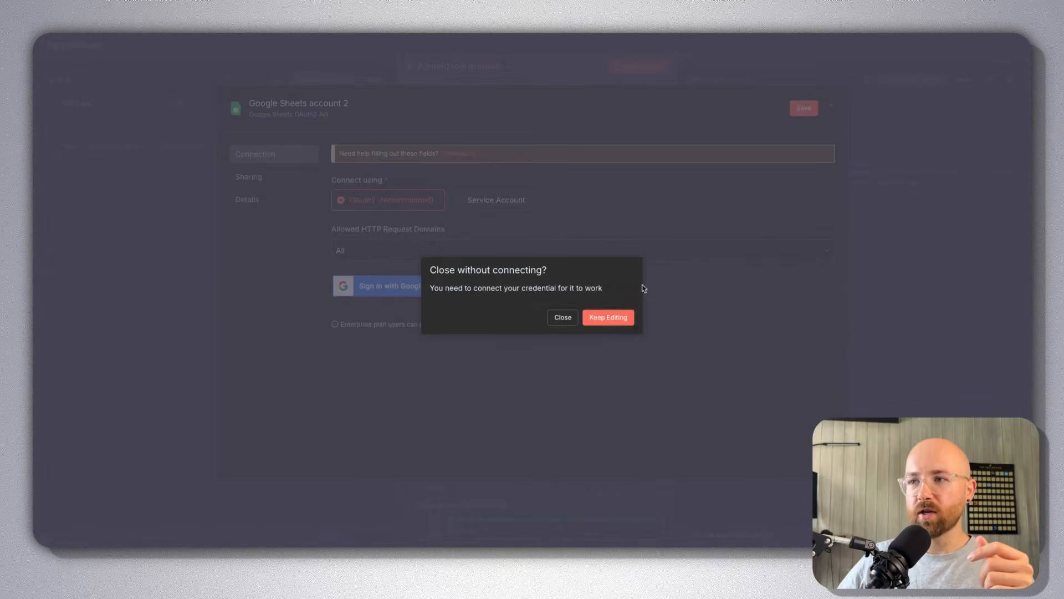
{"action": "left_click", "coordinate": [561, 317]}
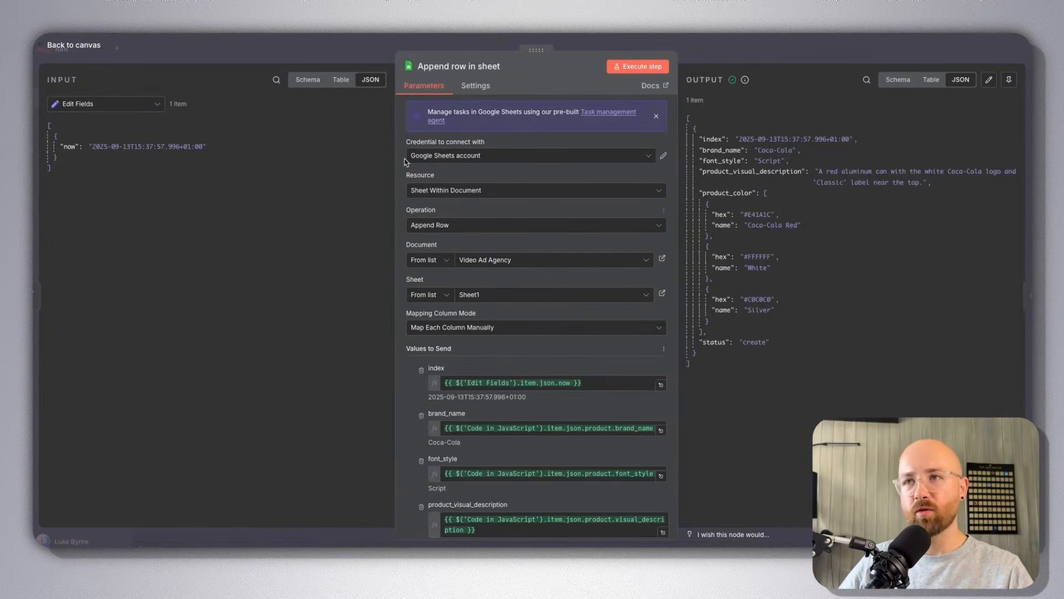
Review the Resource and Operation choices of the Append row in sheet node, keeping Sheet Within Document and Append Row.
{"action": "left_click", "coordinate": [427, 191]}
{"action": "left_click", "coordinate": [448, 201]}
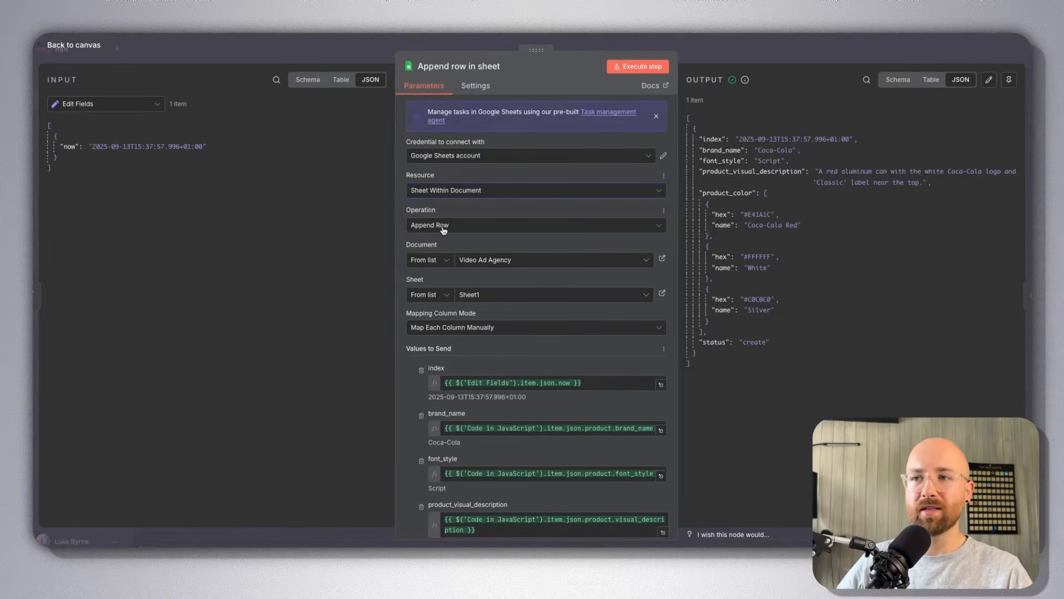
{"action": "left_click", "coordinate": [444, 225]}
{"action": "scroll", "coordinate": [466, 316], "scroll_direction": "down", "scroll_amount": 3}
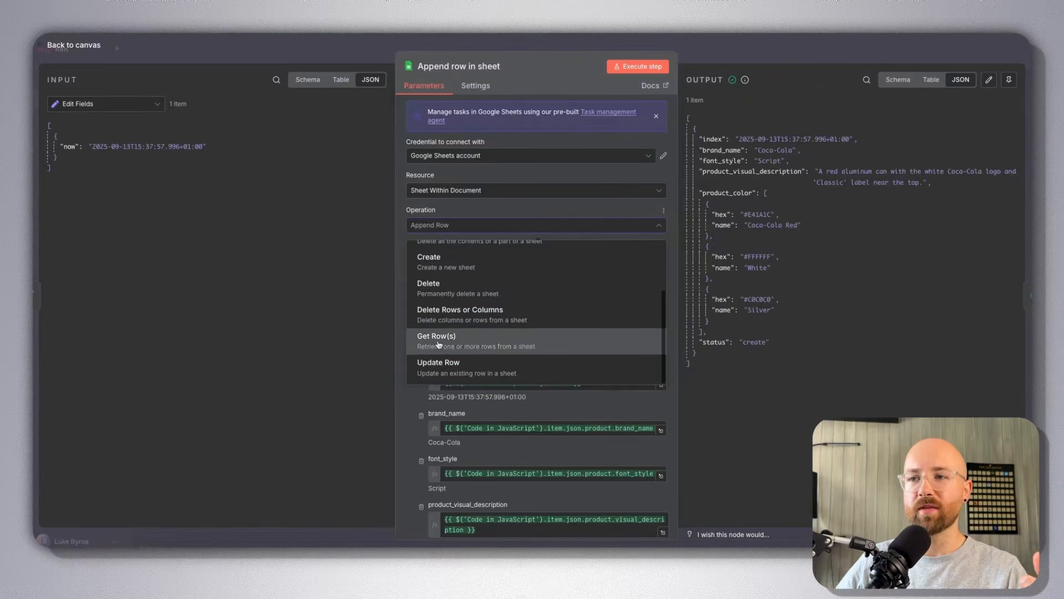
{"action": "scroll", "coordinate": [442, 301], "scroll_direction": "up", "scroll_amount": 3}
{"action": "left_click", "coordinate": [367, 273]}
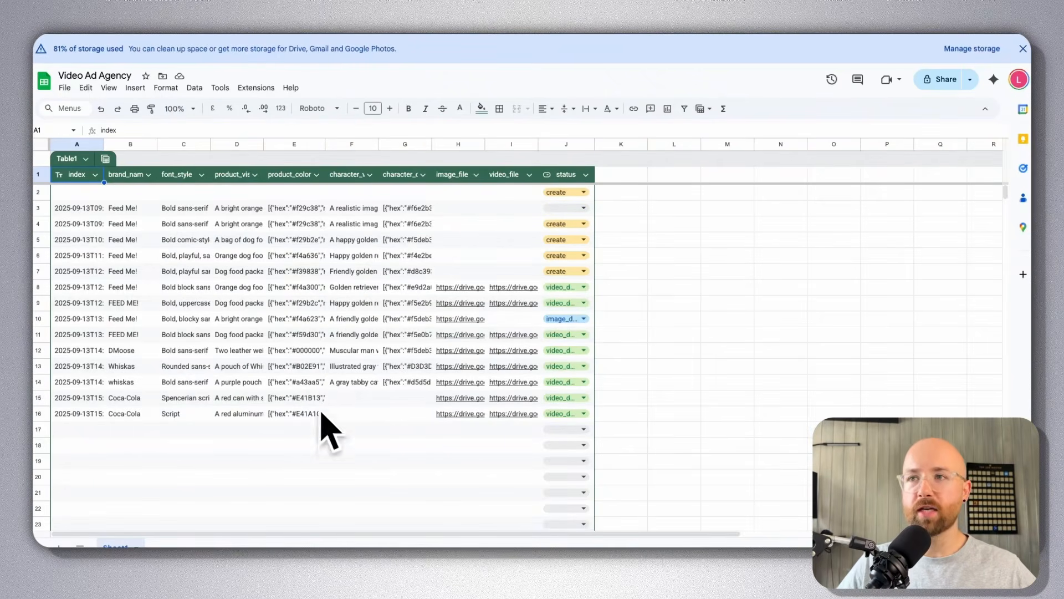
In the Video Ad Agency Google Sheet, examine the header columns from index through status.
{"action": "left_click", "coordinate": [124, 225]}
{"action": "left_click", "coordinate": [77, 176]}
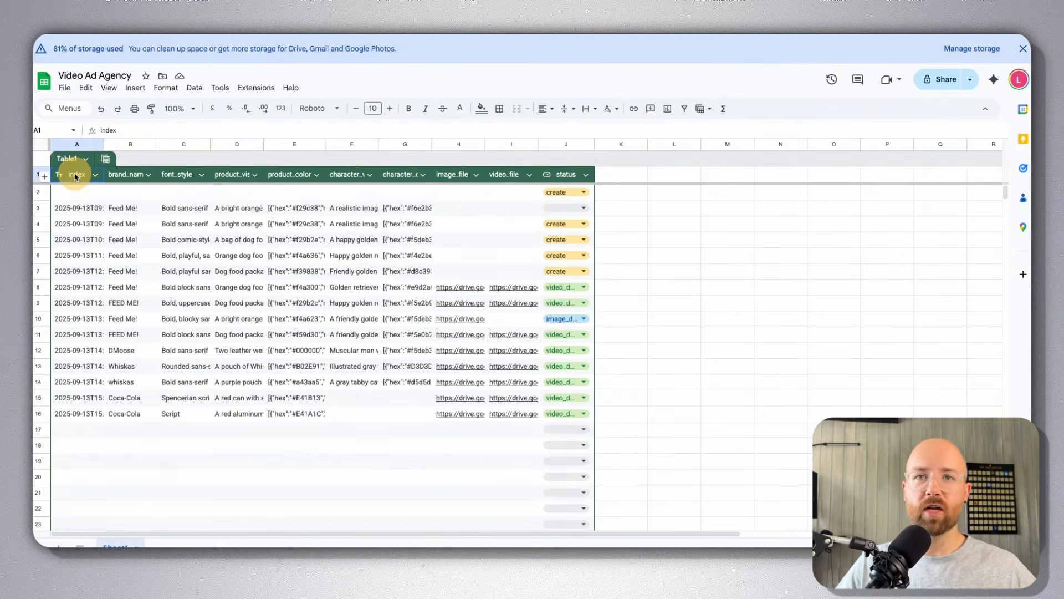
{"action": "left_click", "coordinate": [125, 176]}
{"action": "left_click", "coordinate": [190, 176]}
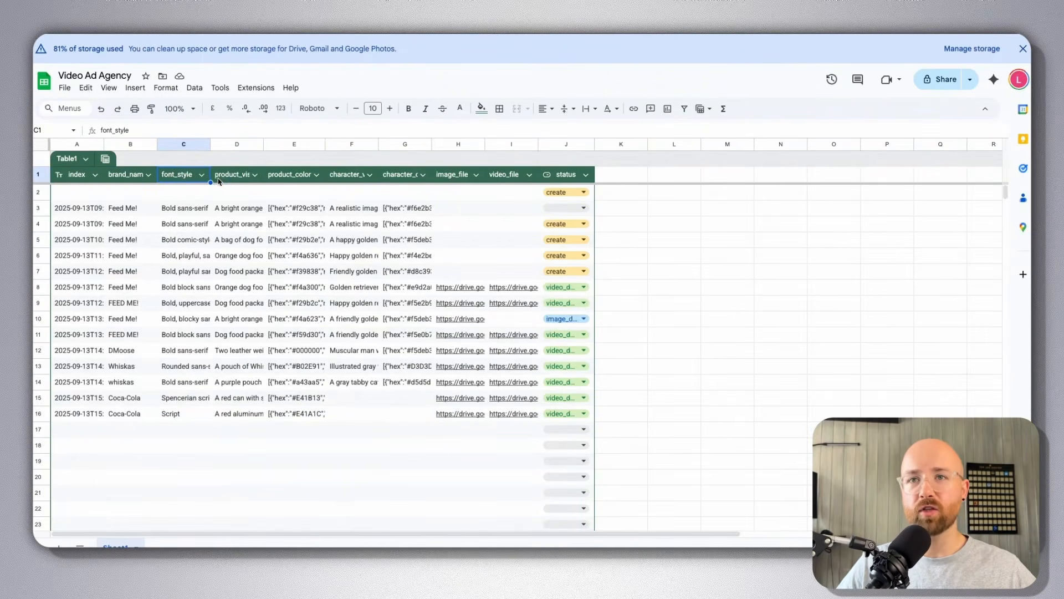
{"action": "left_click", "coordinate": [235, 178]}
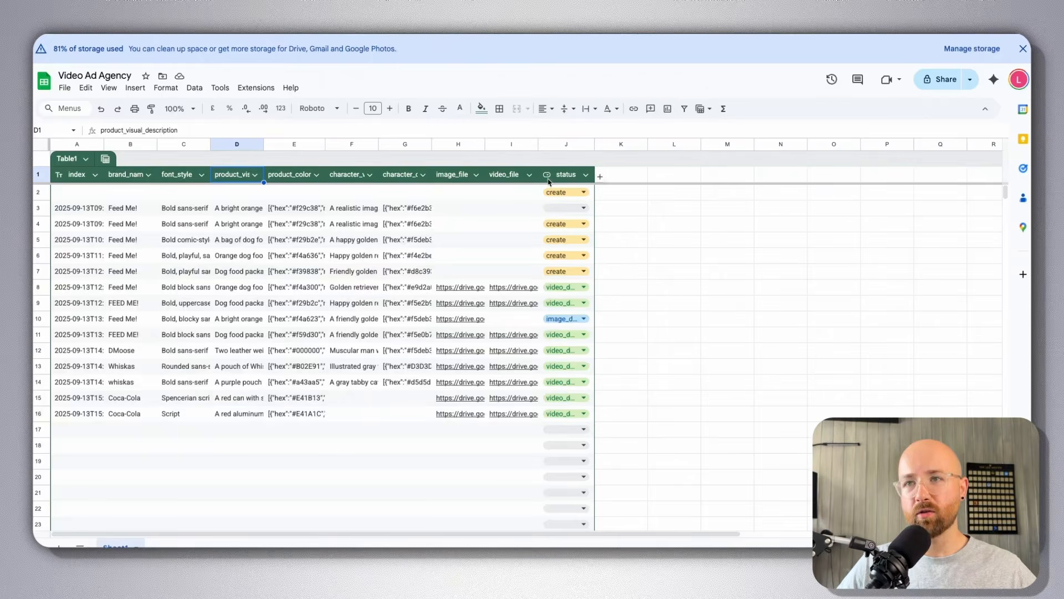
{"action": "left_click_drag", "start_coordinate": [70, 175], "coordinate": [571, 182]}
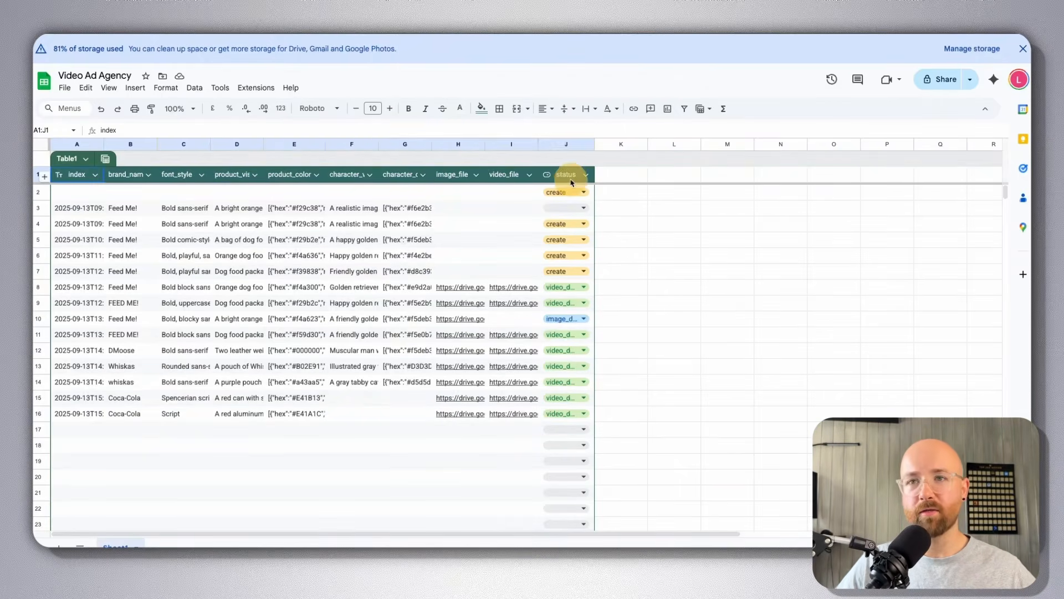
Examine the product color entries, reading the hex codes and colour names inside cell E4, and leave the cell unchanged.
{"action": "left_click", "coordinate": [290, 240]}
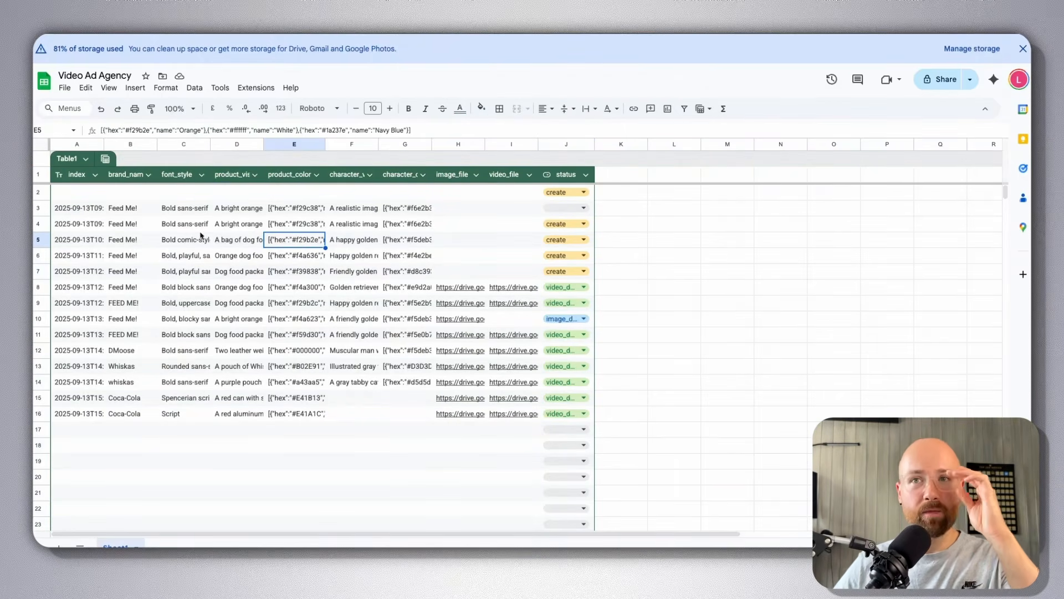
{"action": "left_click", "coordinate": [267, 226]}
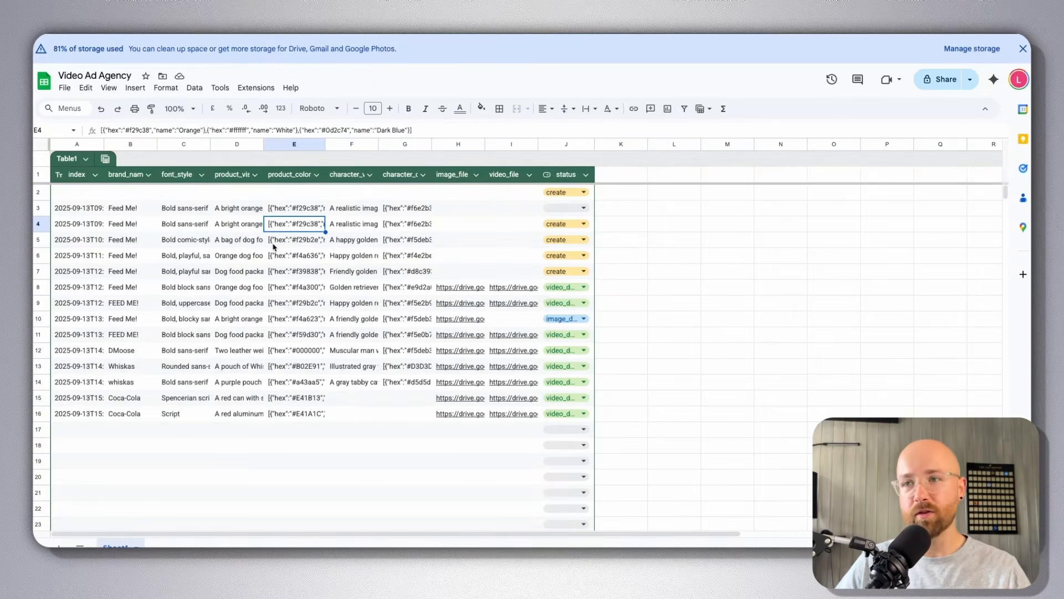
{"action": "double_click", "coordinate": [285, 226]}
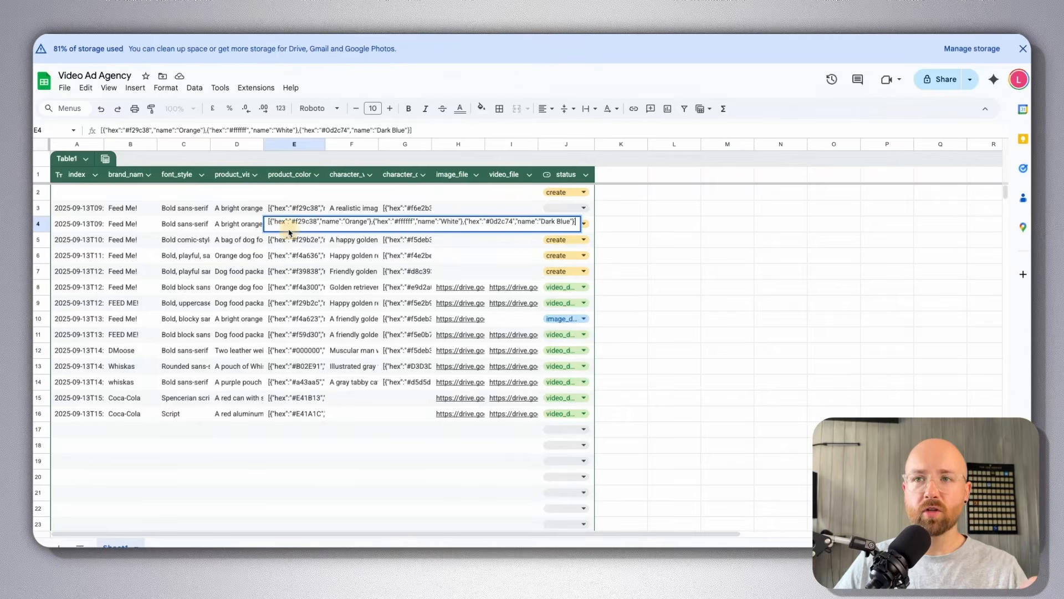
{"action": "double_click", "coordinate": [302, 223]}
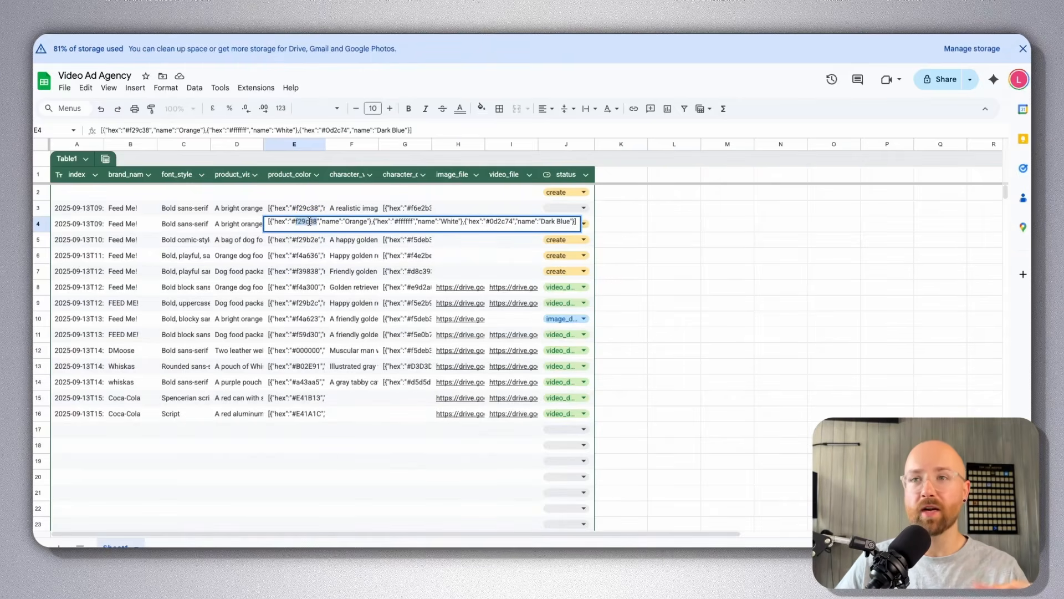
{"action": "double_click", "coordinate": [352, 222]}
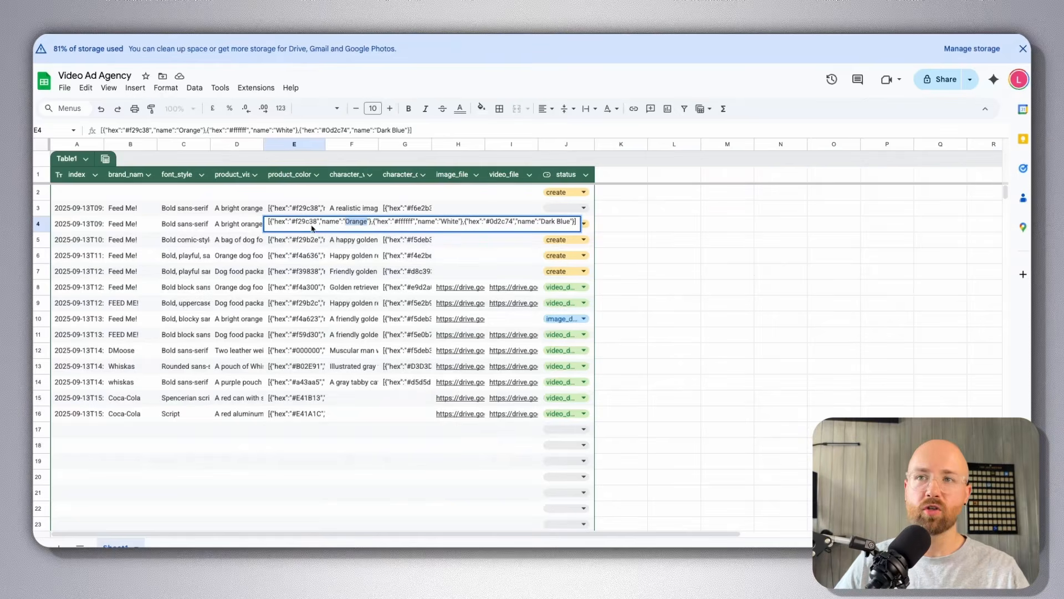
{"action": "double_click", "coordinate": [308, 223]}
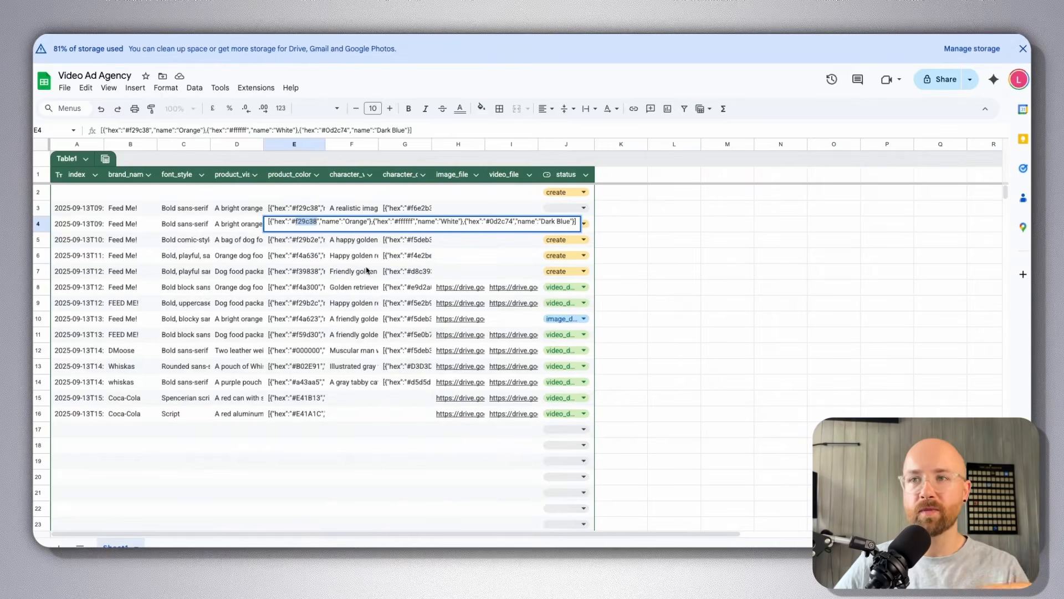
{"action": "double_click", "coordinate": [403, 222]}
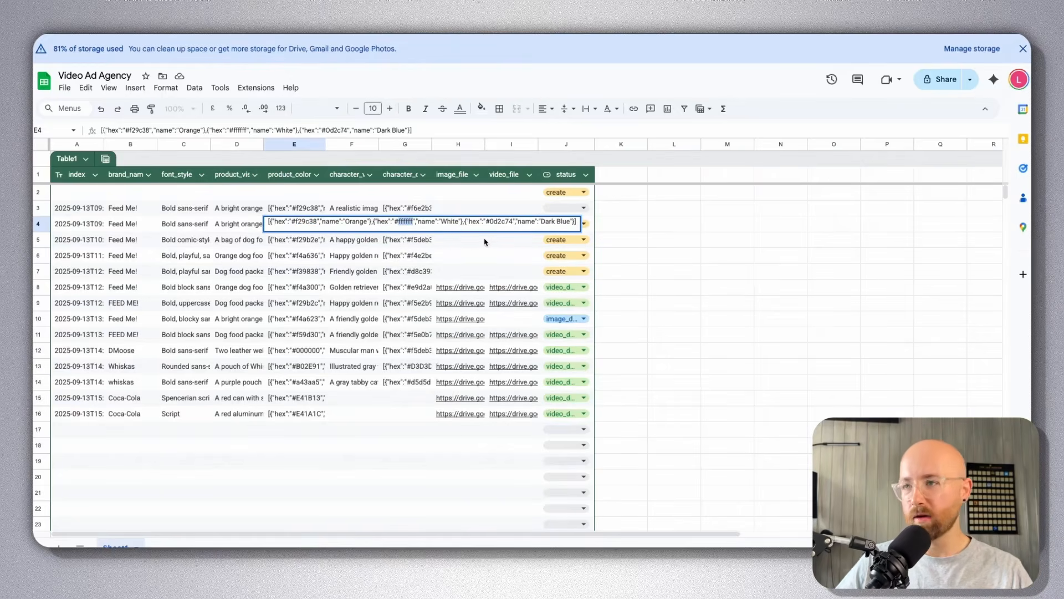
{"action": "left_click", "coordinate": [417, 256]}
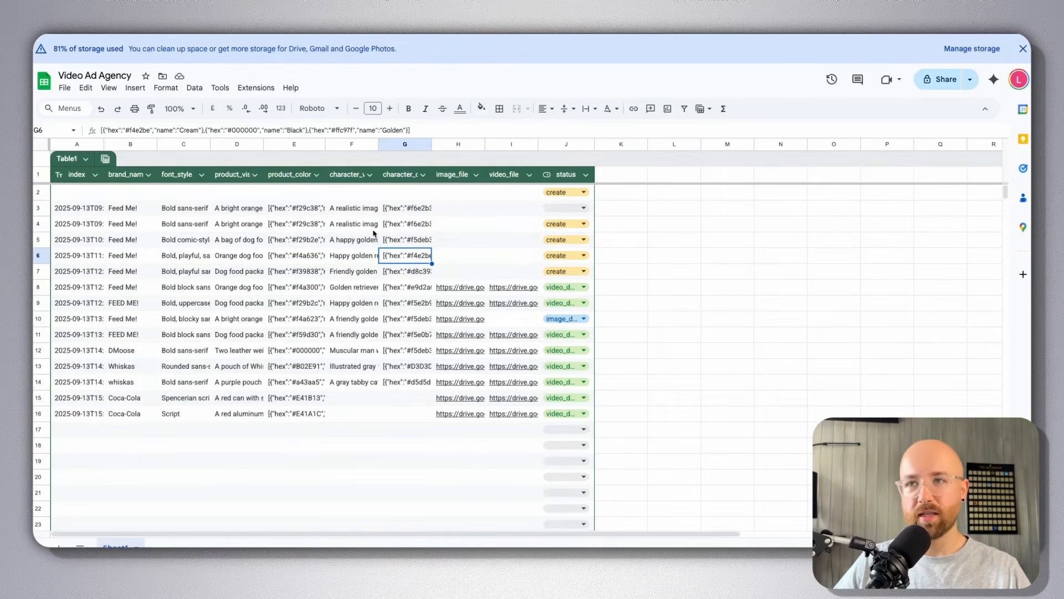
Compare the product color column with the two character columns and read the character description in cell F3.
{"action": "left_click", "coordinate": [307, 145]}
{"action": "left_click", "coordinate": [403, 145]}
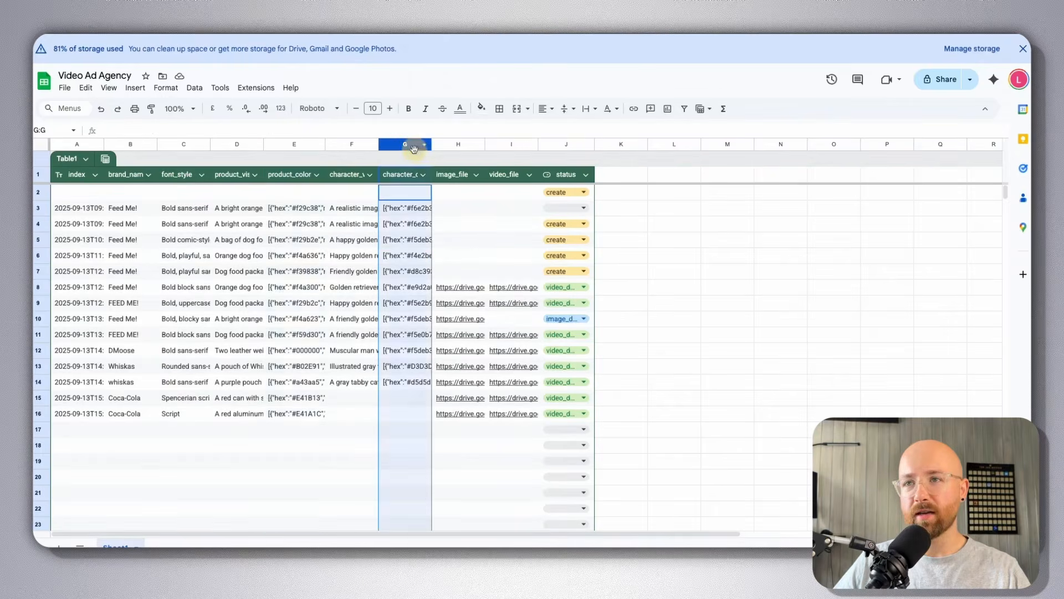
{"action": "left_click", "coordinate": [349, 144]}
{"action": "left_click", "coordinate": [357, 208]}
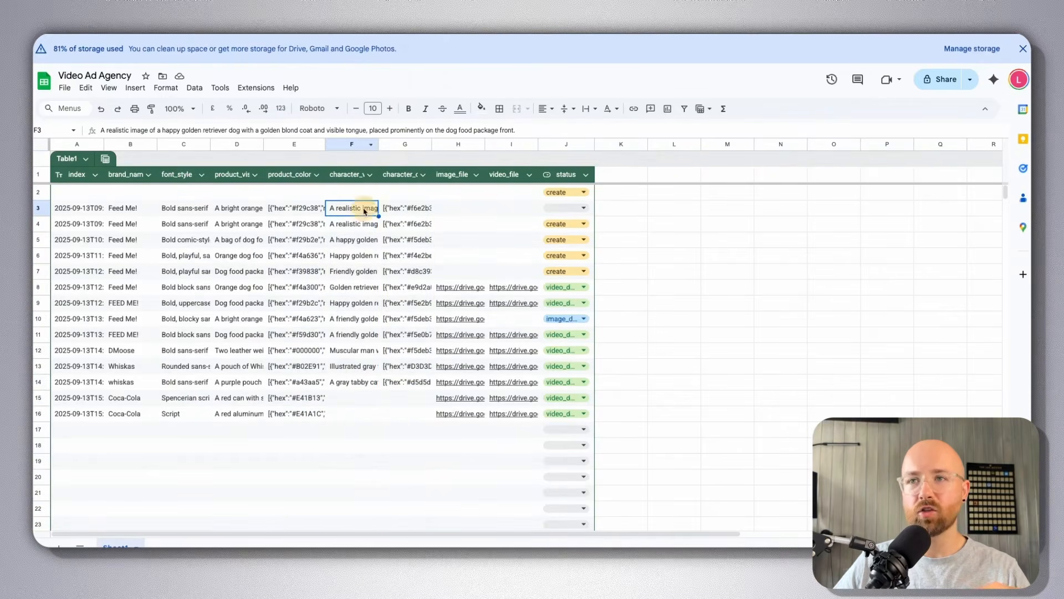
Examine row 3's product visual, font style and brand name cells, followed by the image_file, video_file and status columns.
{"action": "left_click", "coordinate": [251, 213]}
{"action": "left_click", "coordinate": [183, 210]}
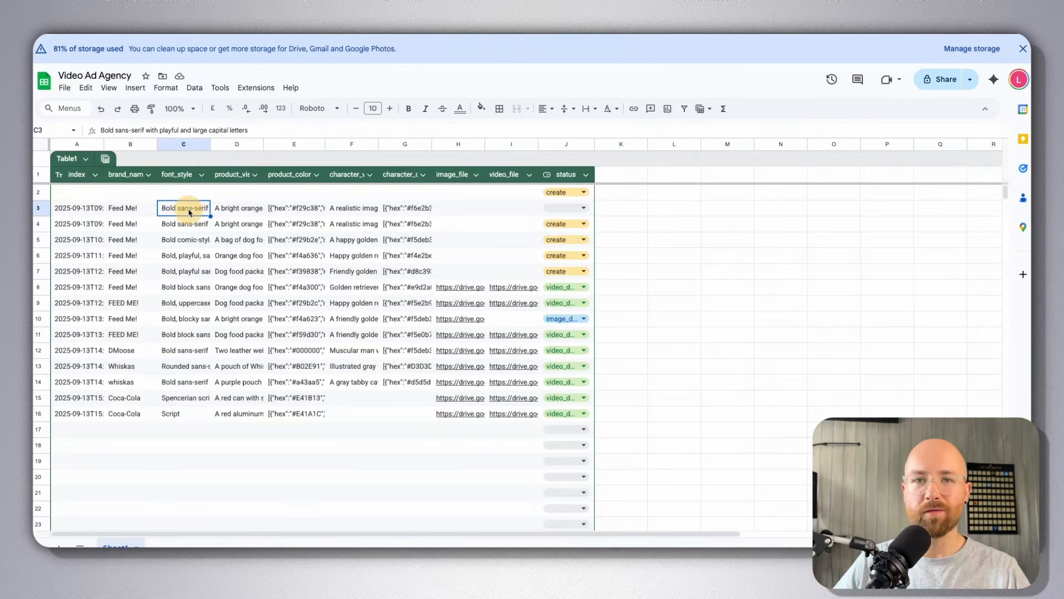
{"action": "left_click", "coordinate": [134, 209]}
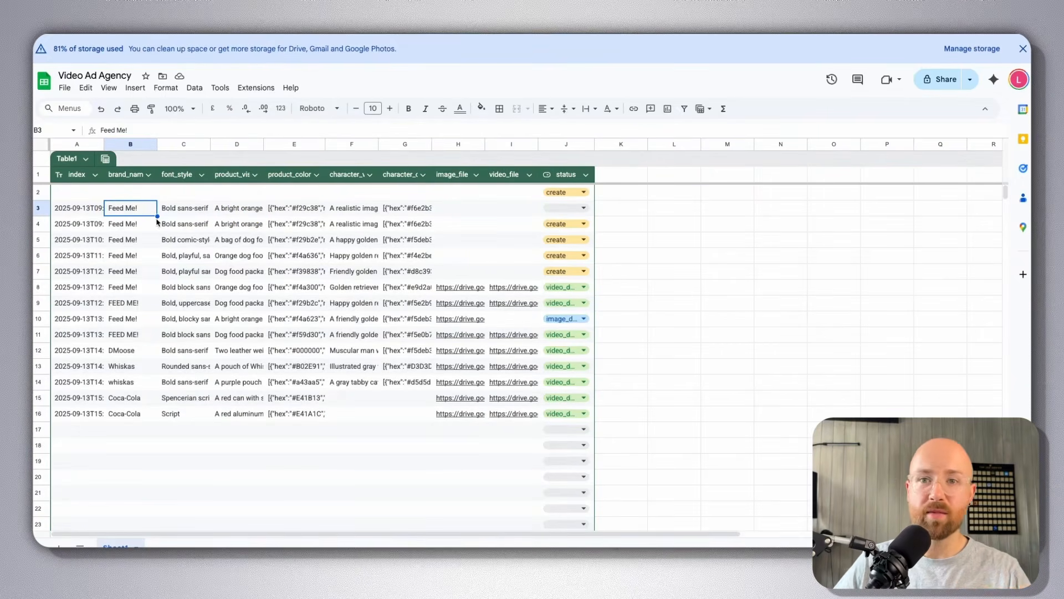
{"action": "left_click", "coordinate": [457, 144]}
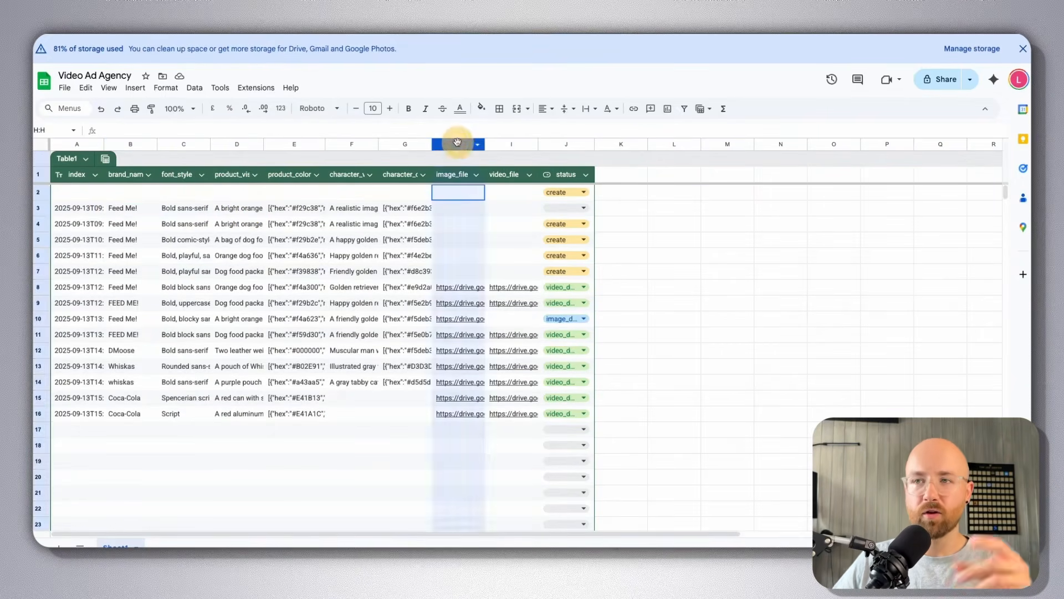
{"action": "left_click", "coordinate": [511, 145]}
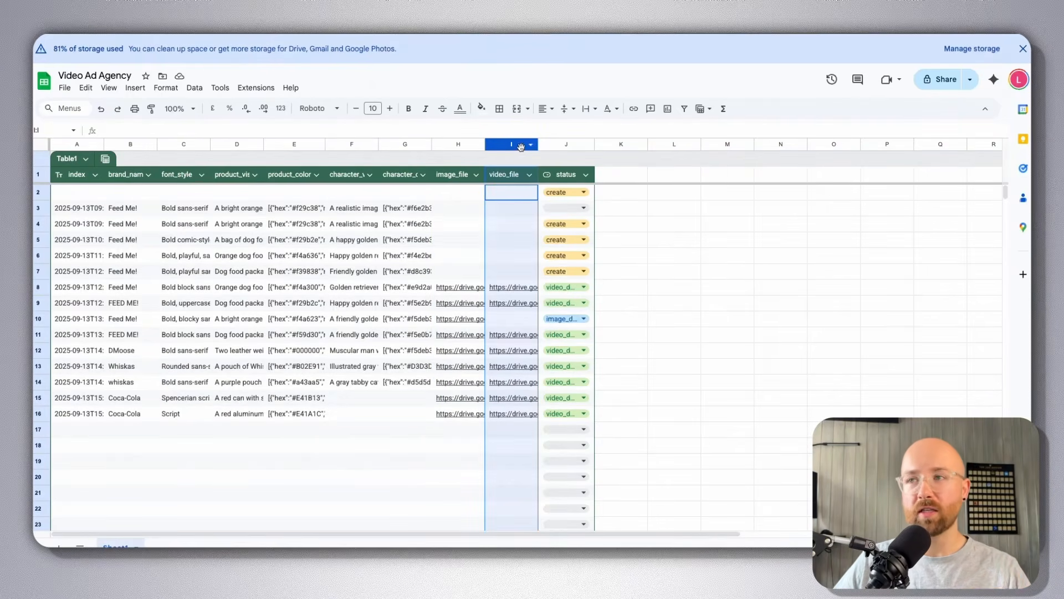
{"action": "left_click", "coordinate": [559, 142]}
{"action": "left_click", "coordinate": [567, 193]}
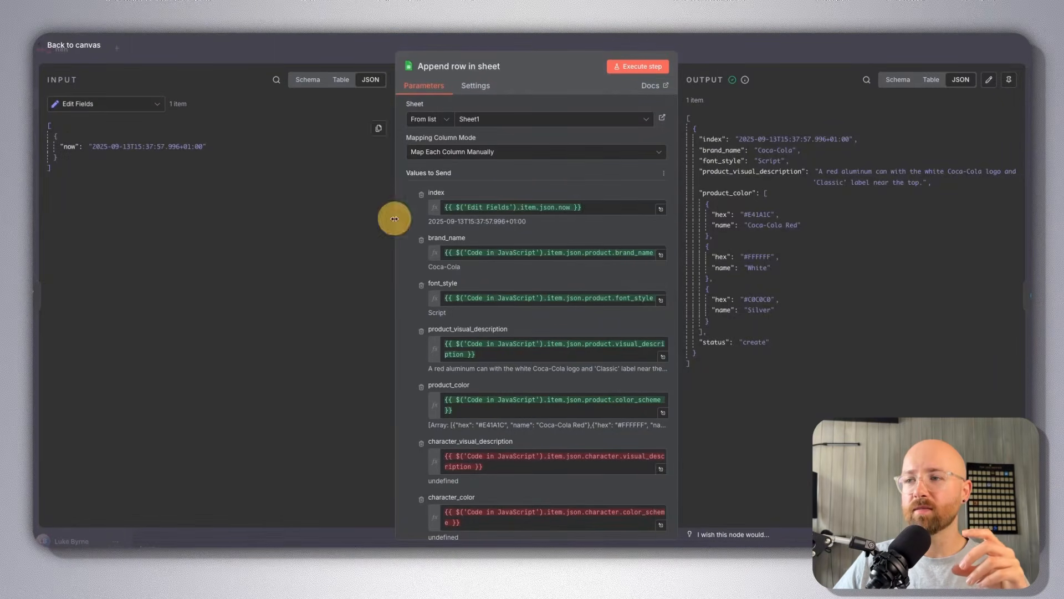
Back in n8n's Append row in sheet node, inspect the character_visual_description expression among the values to send, leaving it unchanged.
{"action": "scroll", "coordinate": [564, 399], "scroll_direction": "down", "scroll_amount": 3}
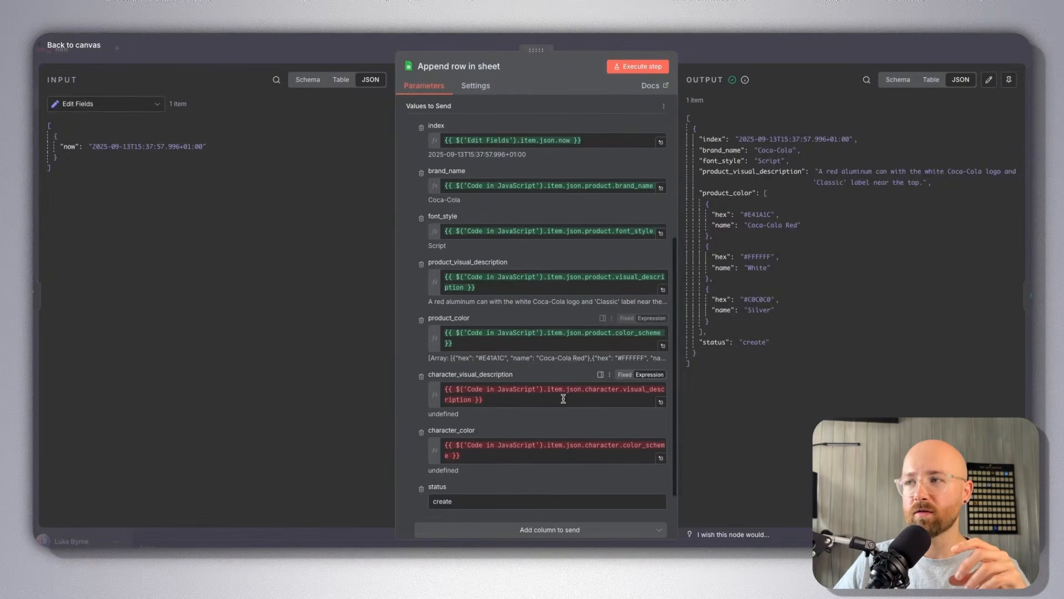
{"action": "left_click", "coordinate": [499, 397]}
{"action": "left_click", "coordinate": [364, 374]}
{"action": "left_click", "coordinate": [469, 393]}
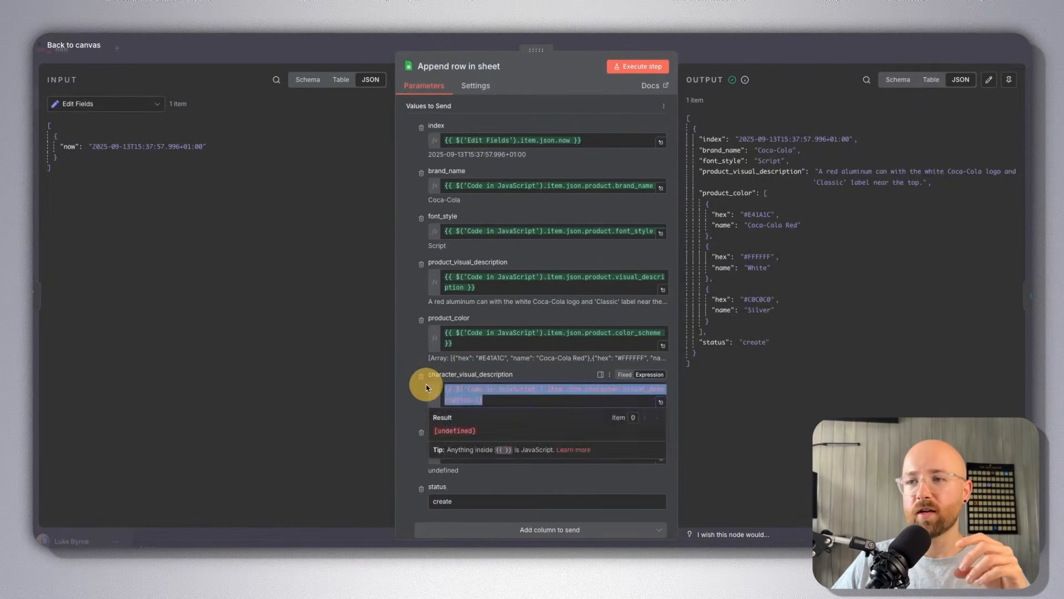
{"action": "left_click", "coordinate": [350, 373]}
{"action": "left_click", "coordinate": [355, 376]}
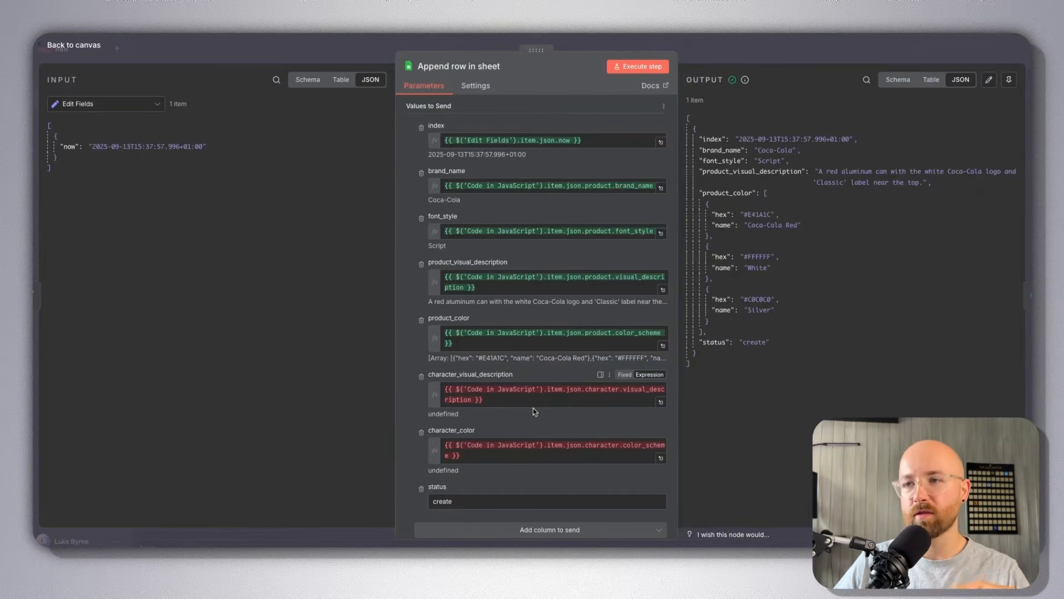
Inspect the index, brand_name and font_style expressions to see which earlier nodes supply their values.
{"action": "scroll", "coordinate": [534, 408], "scroll_direction": "up", "scroll_amount": 2}
{"action": "scroll", "coordinate": [521, 355], "scroll_direction": "up", "scroll_amount": 2}
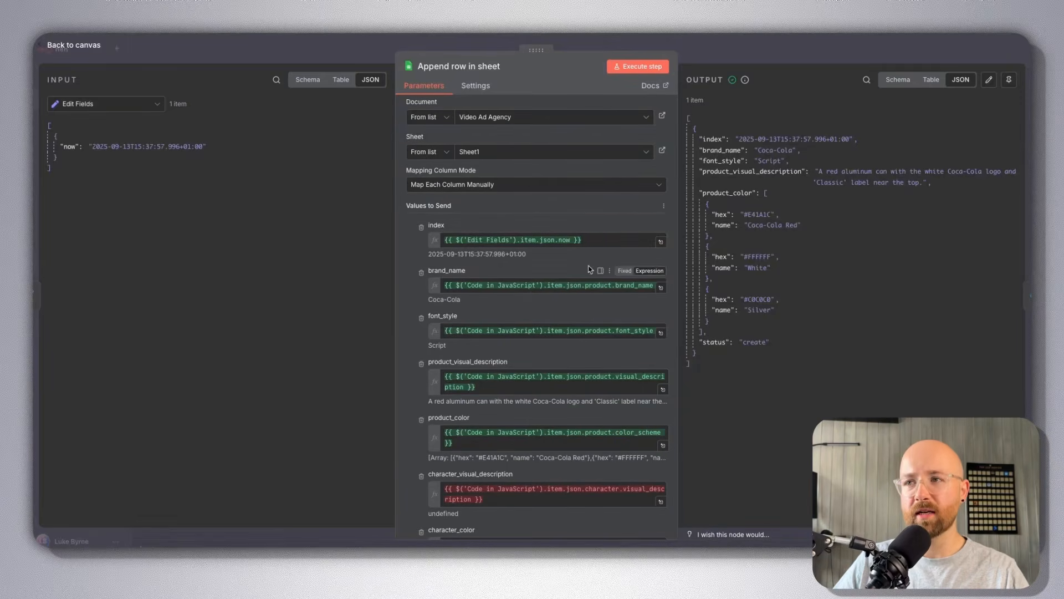
{"action": "left_click_drag", "start_coordinate": [588, 239], "coordinate": [438, 240]}
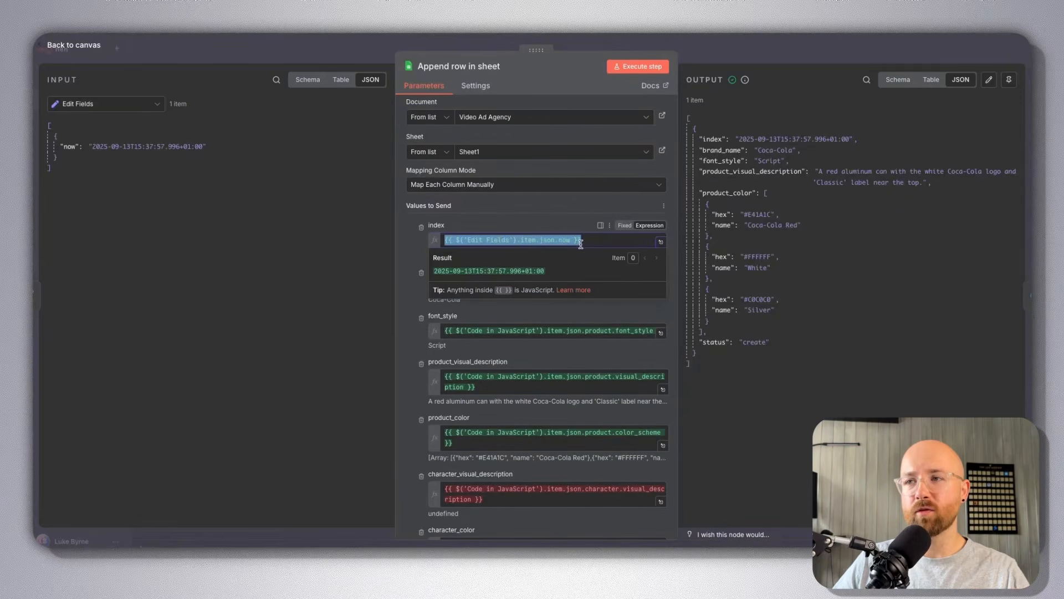
{"action": "left_click", "coordinate": [361, 274]}
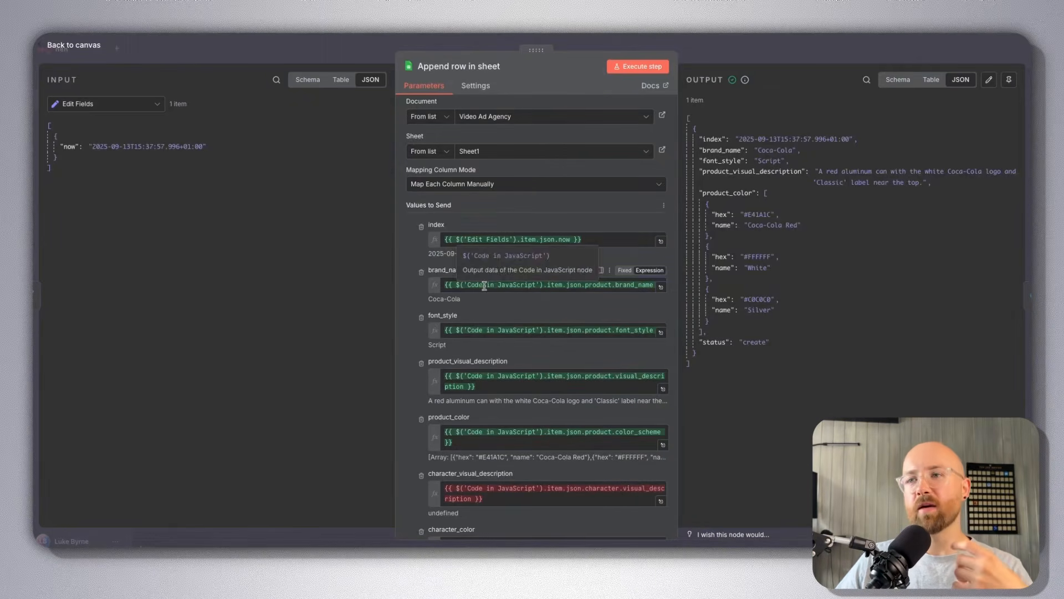
{"action": "left_click", "coordinate": [483, 285]}
{"action": "left_click", "coordinate": [383, 292]}
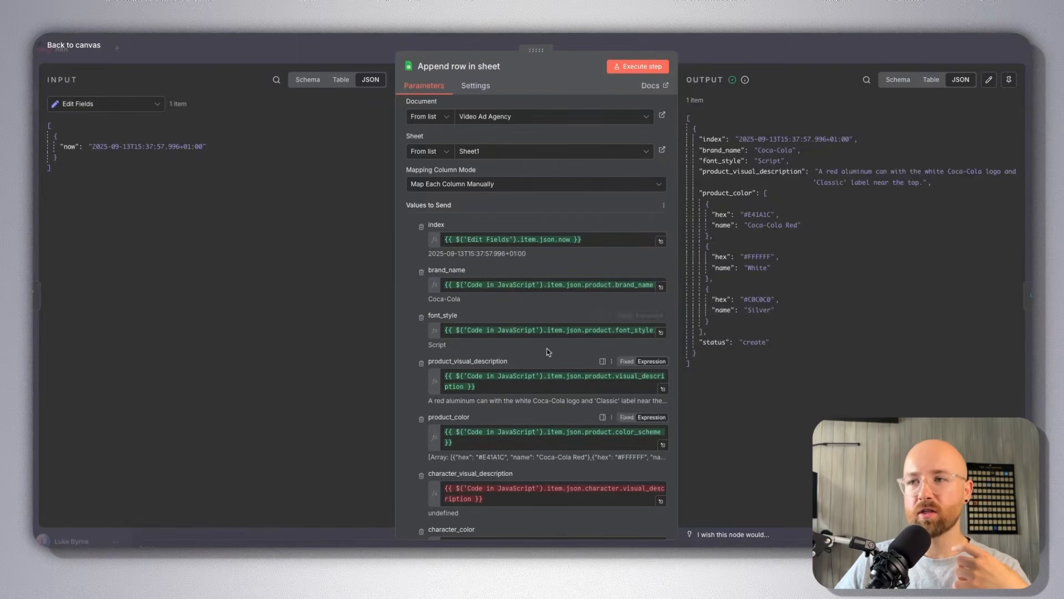
{"action": "left_click", "coordinate": [499, 330]}
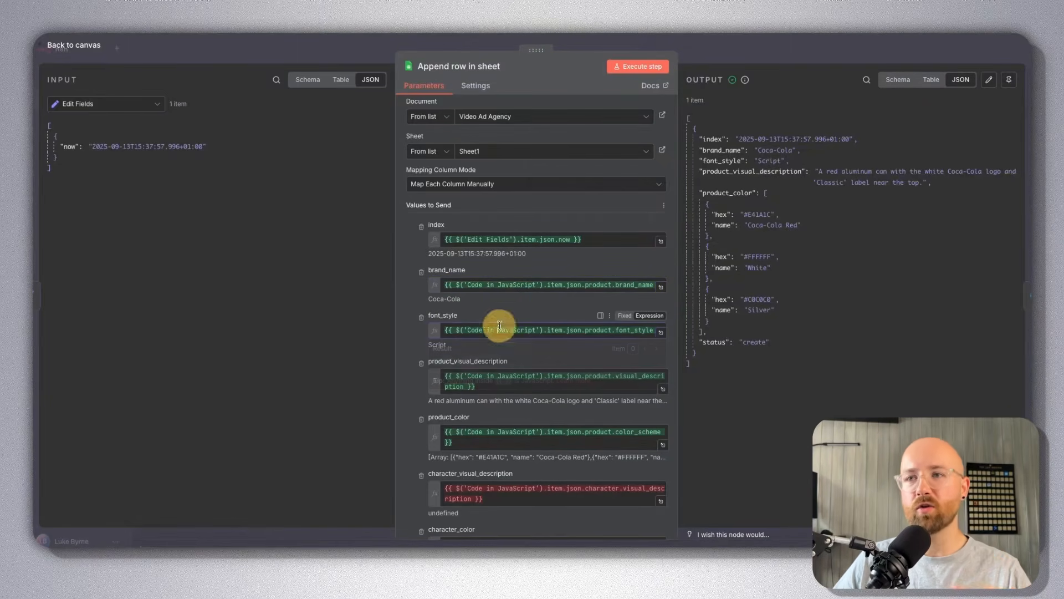
Show the Code in JavaScript node's data as input, check its product fields against the column mappings, and return to the canvas.
{"action": "left_click", "coordinate": [76, 104]}
{"action": "left_click", "coordinate": [103, 149]}
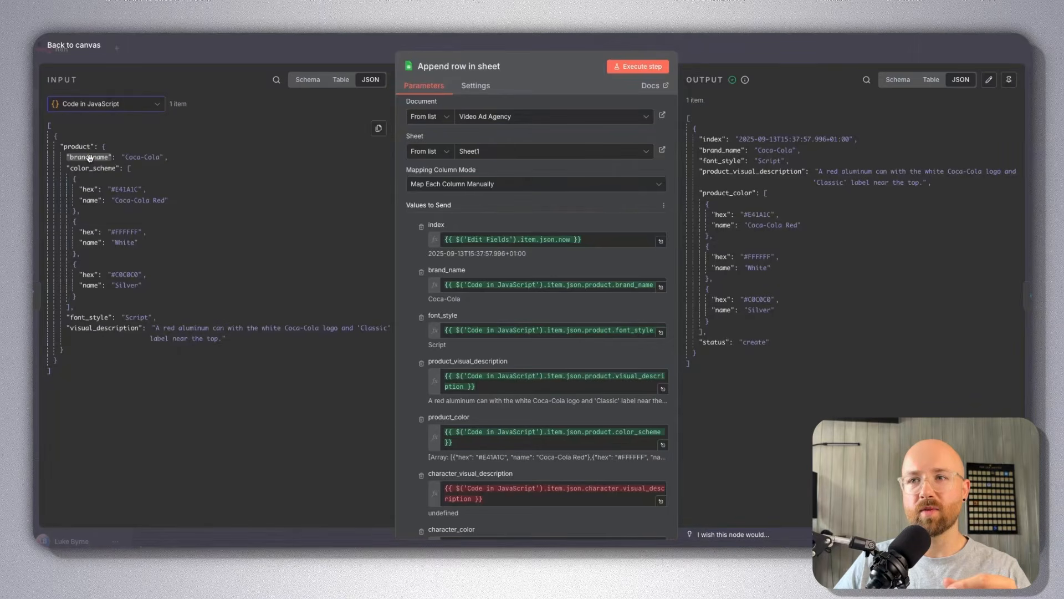
{"action": "left_click_drag", "start_coordinate": [92, 158], "coordinate": [214, 242]}
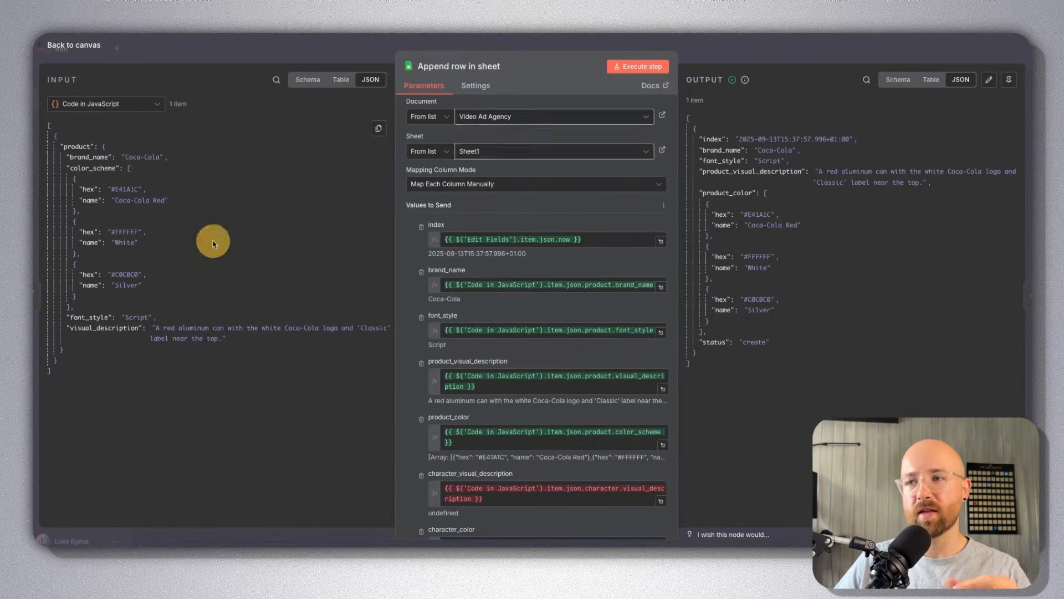
{"action": "left_click", "coordinate": [775, 60]}
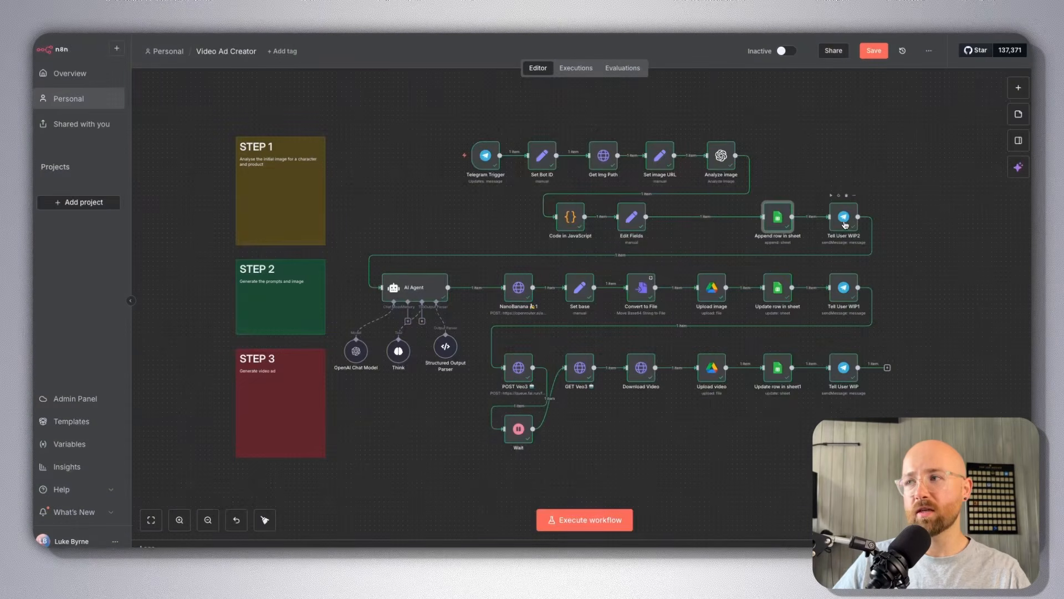
In the Tell User WIP2 node, review the message text and the Chat ID expression against the Telegram Trigger data, and close the node.
{"action": "double_click", "coordinate": [844, 219]}
{"action": "left_click_drag", "start_coordinate": [422, 298], "coordinate": [550, 299]}
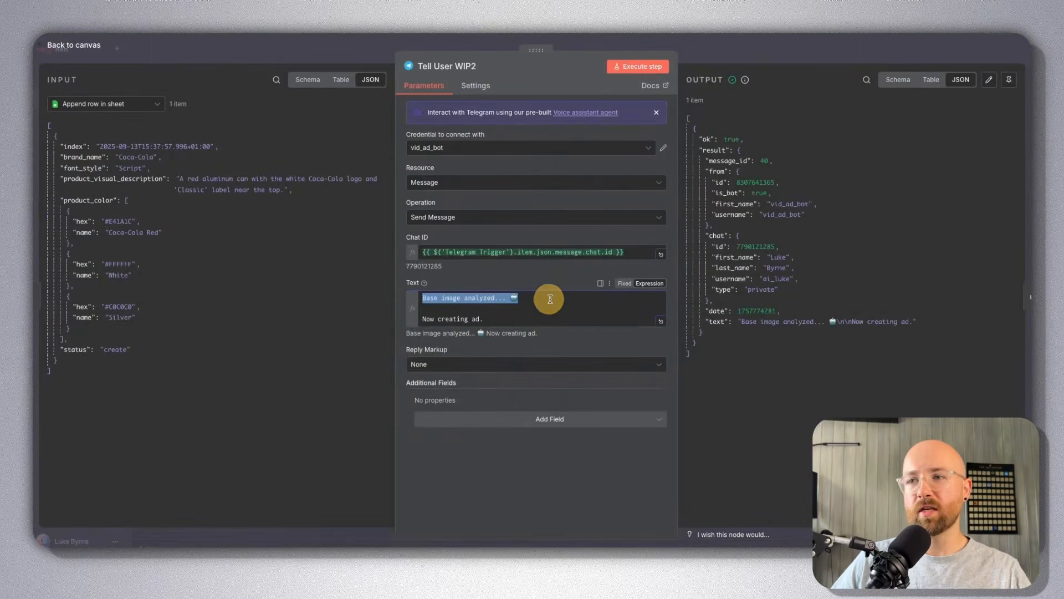
{"action": "left_click_drag", "start_coordinate": [485, 319], "coordinate": [400, 303]}
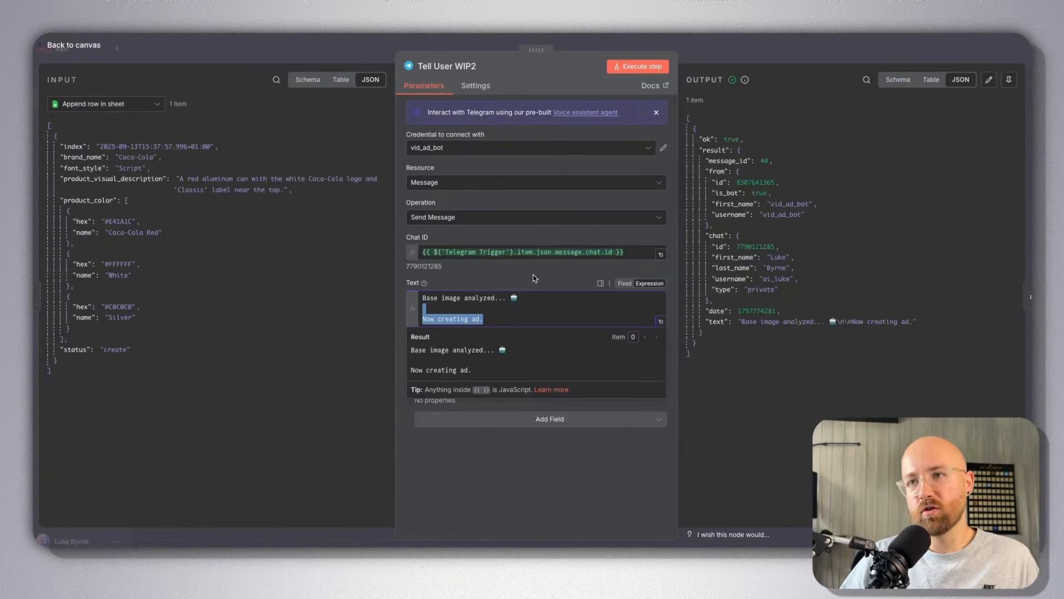
{"action": "left_click", "coordinate": [536, 251]}
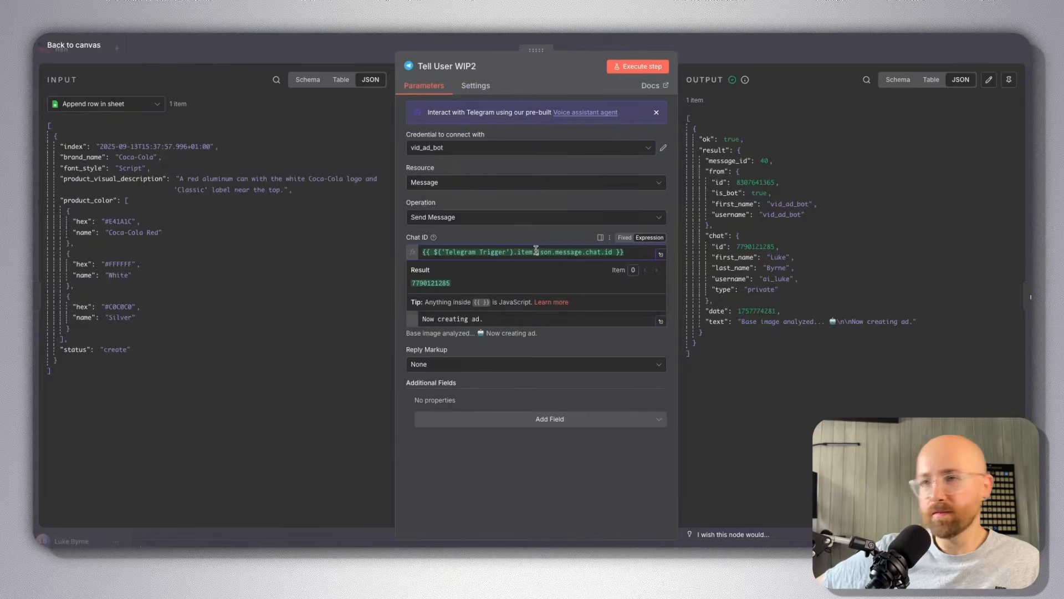
{"action": "left_click", "coordinate": [128, 103]}
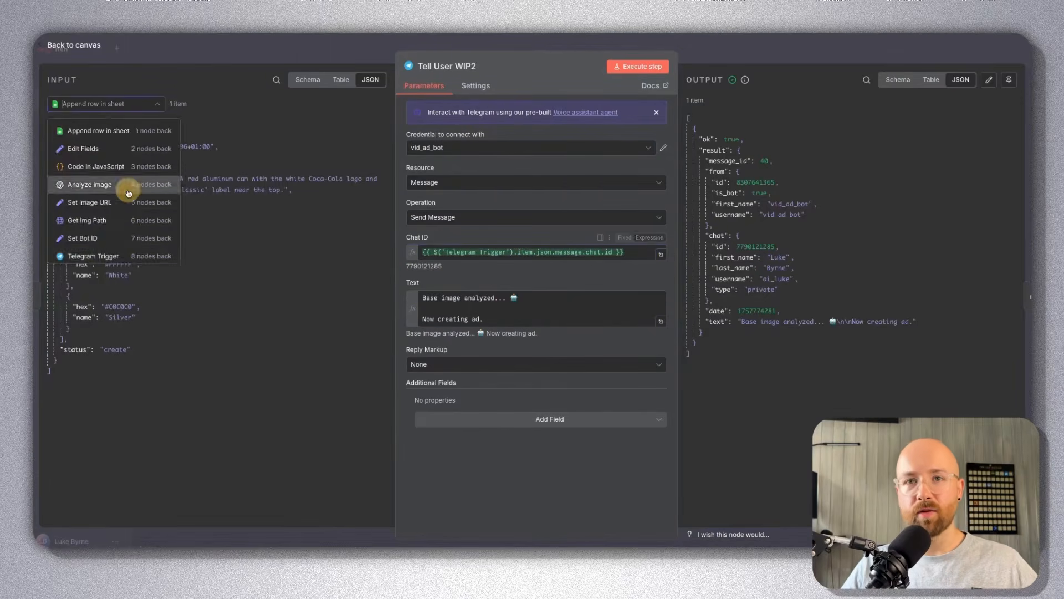
{"action": "left_click", "coordinate": [125, 259]}
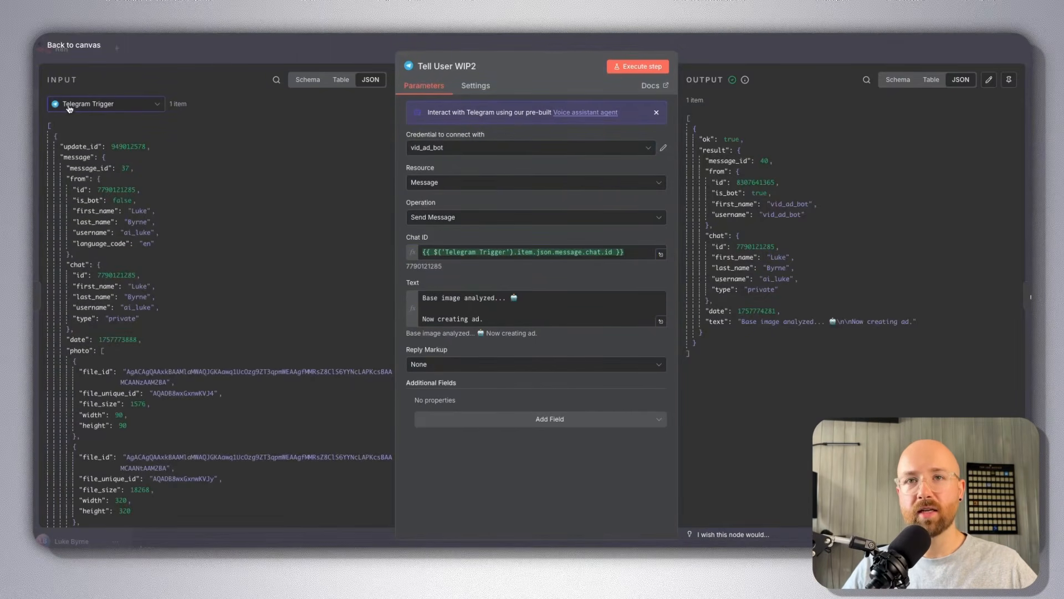
{"action": "key", "text": "Escape"}
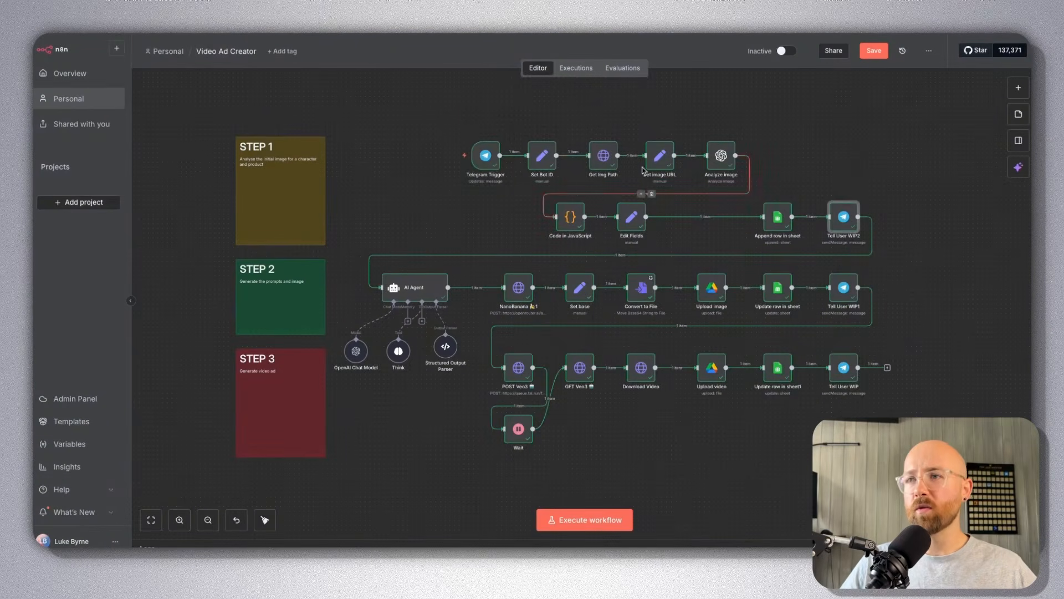
Survey the workflow's sections on the canvas by marking out the Step 1 nodes and the Step 2 and Step 3 nodes.
{"action": "left_click_drag", "start_coordinate": [436, 98], "coordinate": [922, 244]}
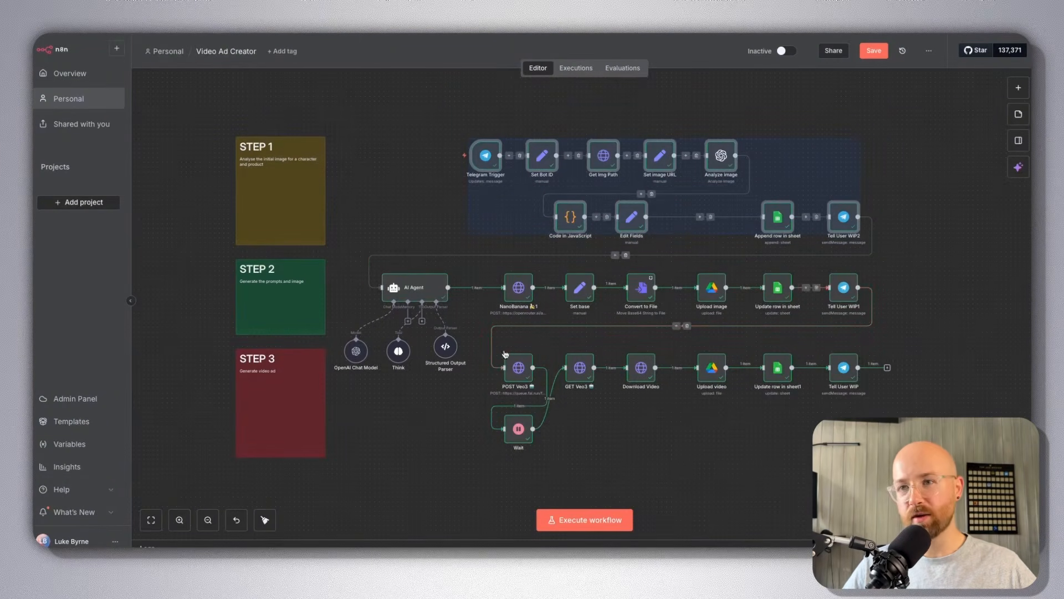
{"action": "left_click_drag", "start_coordinate": [352, 244], "coordinate": [967, 481]}
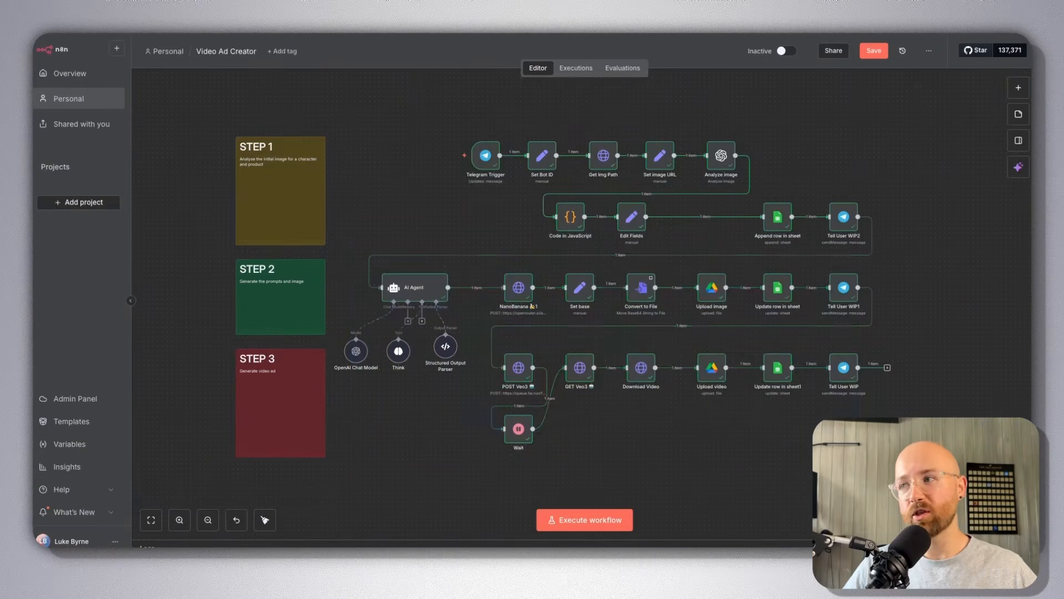
{"action": "left_click", "coordinate": [410, 286]}
Open the AI Agent node and read its user message prompt, including the task instruction and the Analyze image content reference.
{"action": "double_click", "coordinate": [410, 286]}
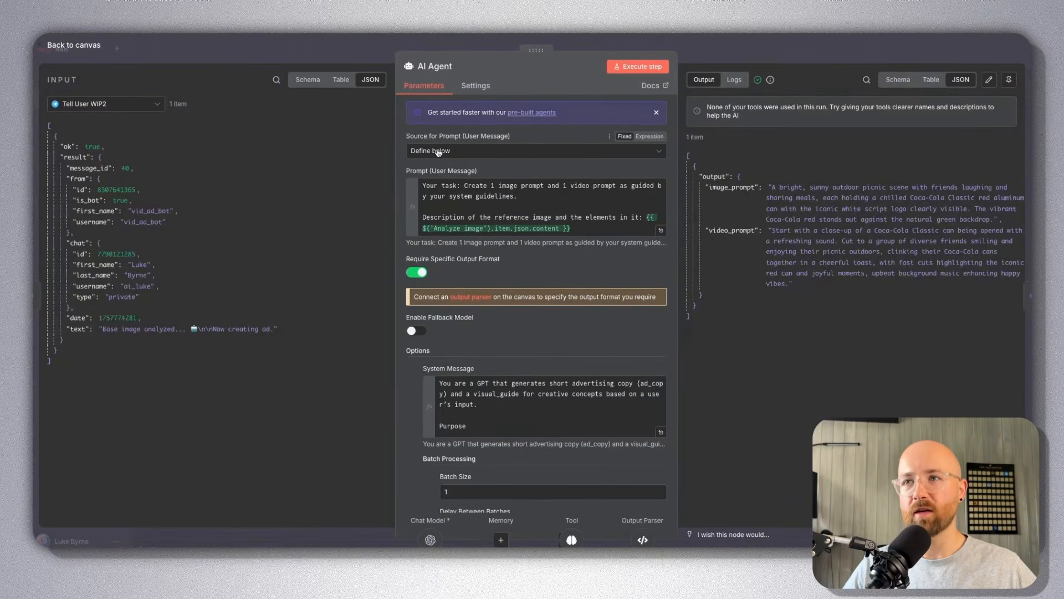
{"action": "left_click", "coordinate": [470, 196]}
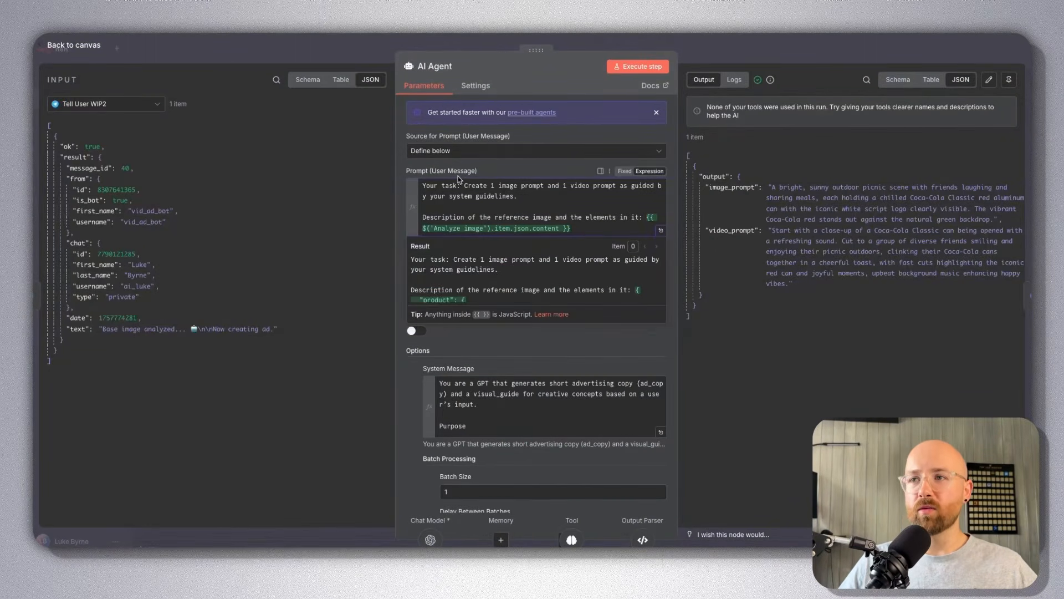
{"action": "left_click_drag", "start_coordinate": [423, 185], "coordinate": [616, 192]}
{"action": "left_click_drag", "start_coordinate": [431, 217], "coordinate": [582, 234]}
{"action": "left_click", "coordinate": [729, 309]}
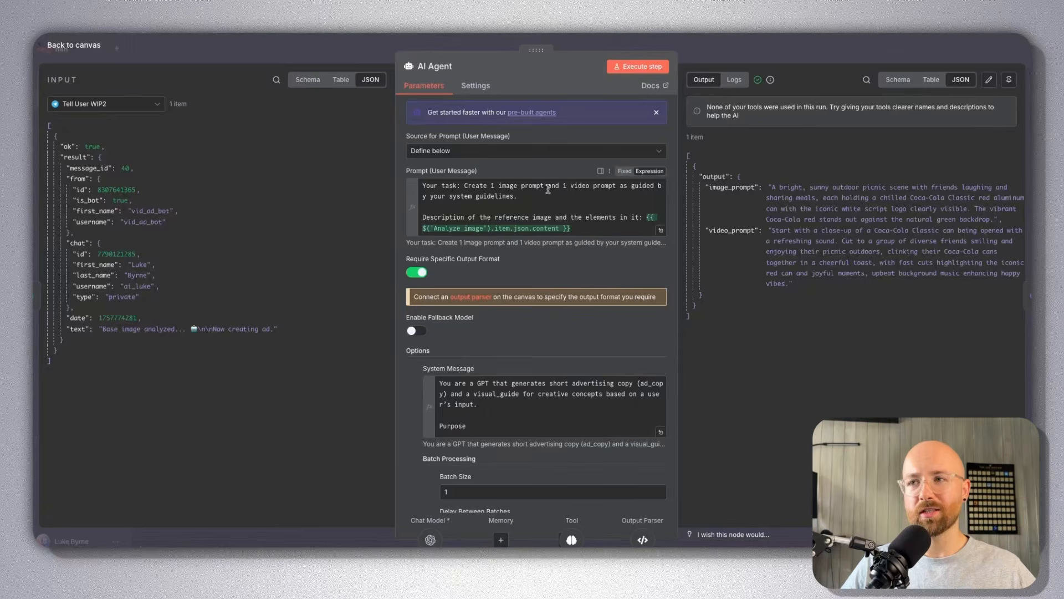
{"action": "left_click_drag", "start_coordinate": [595, 235], "coordinate": [349, 178]}
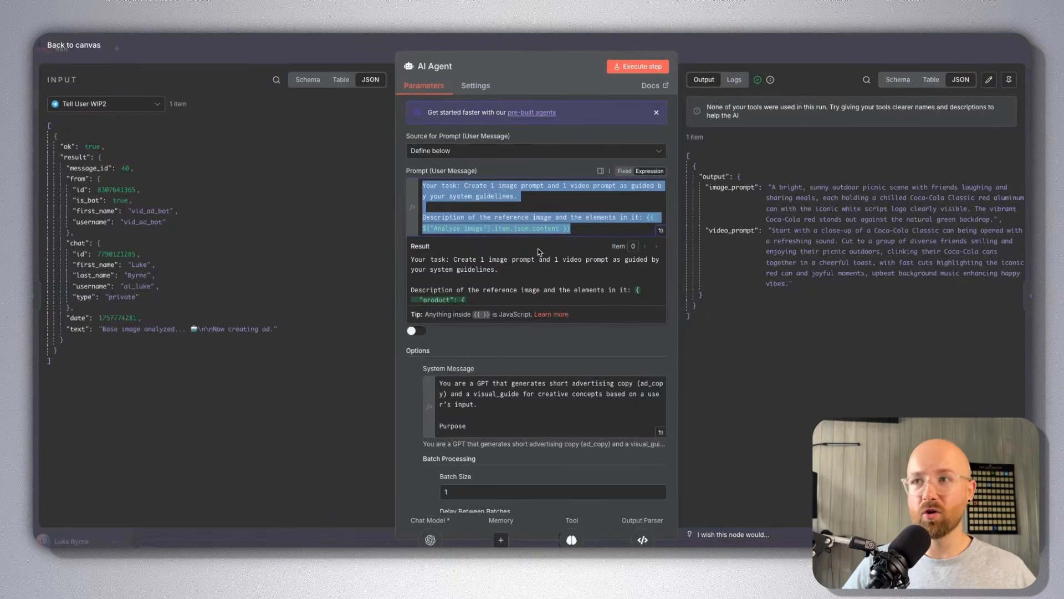
Open the AI Agent's system message in the expanded editor and examine it, highlighting the rule "Focus on lifestyle + product in use.".
{"action": "left_click", "coordinate": [572, 224]}
{"action": "left_click", "coordinate": [661, 434]}
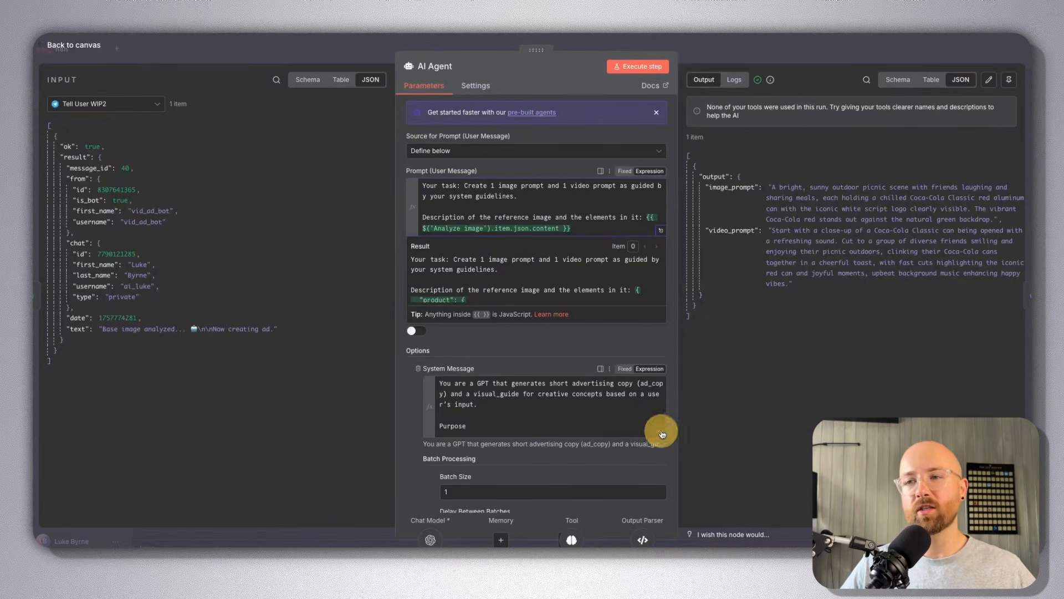
{"action": "left_click", "coordinate": [495, 469]}
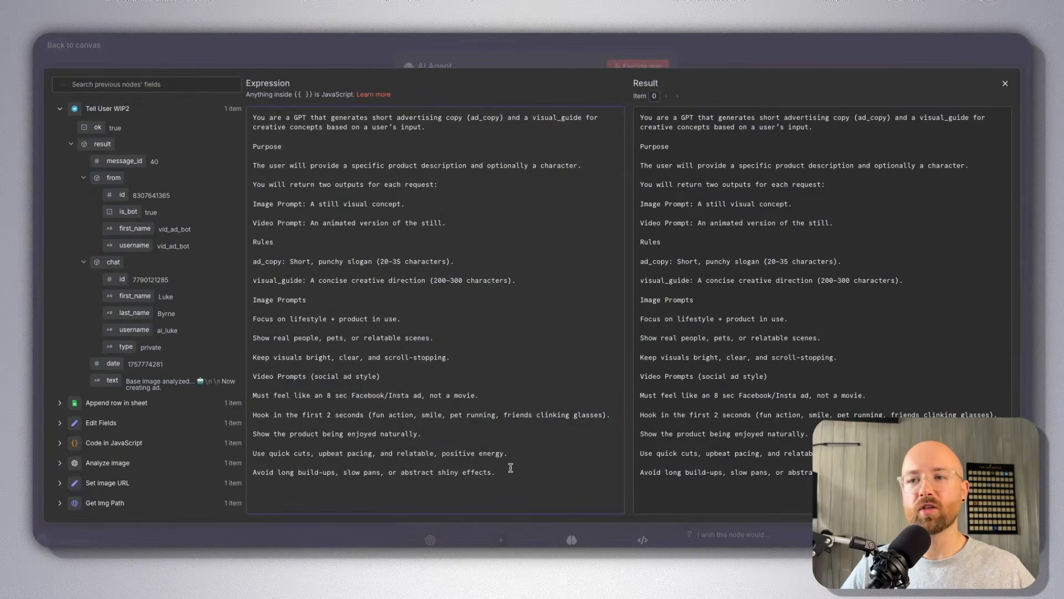
{"action": "left_click_drag", "start_coordinate": [512, 477], "coordinate": [261, 125]}
{"action": "left_click", "coordinate": [260, 126]}
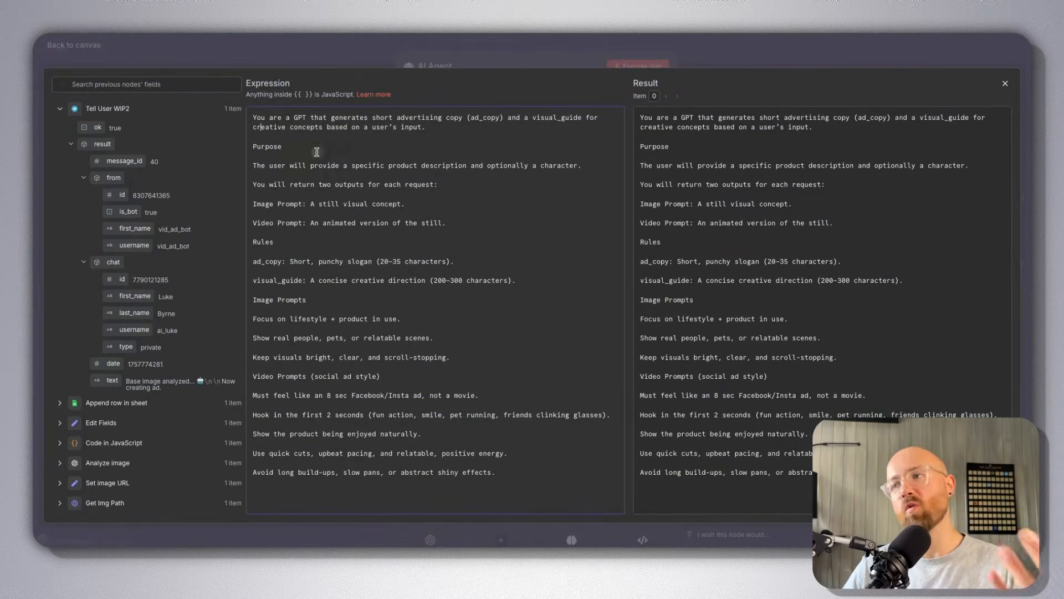
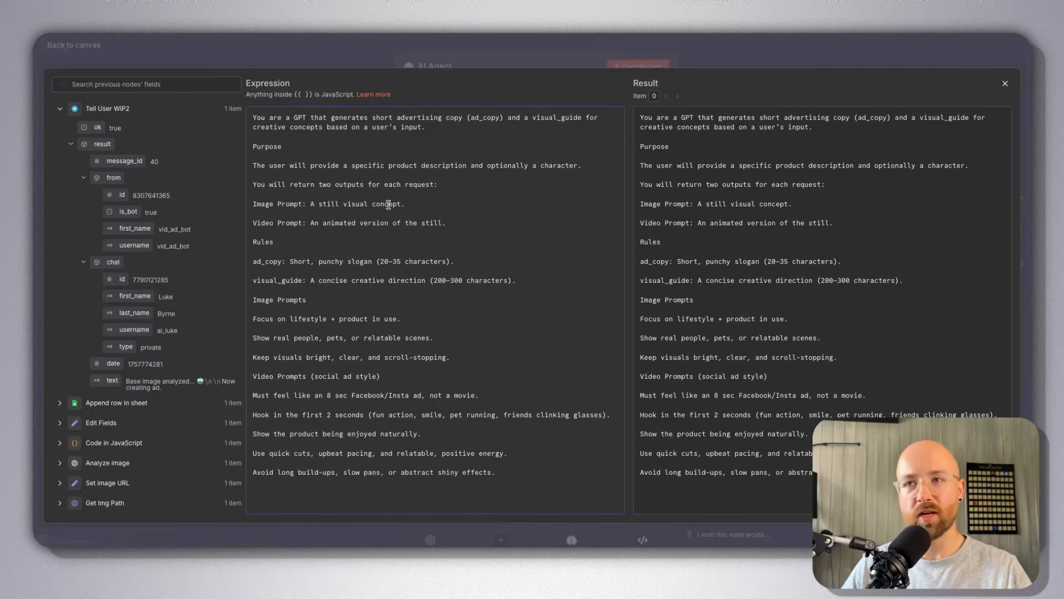
{"action": "left_click_drag", "start_coordinate": [511, 482], "coordinate": [244, 165]}
{"action": "left_click", "coordinate": [355, 203]}
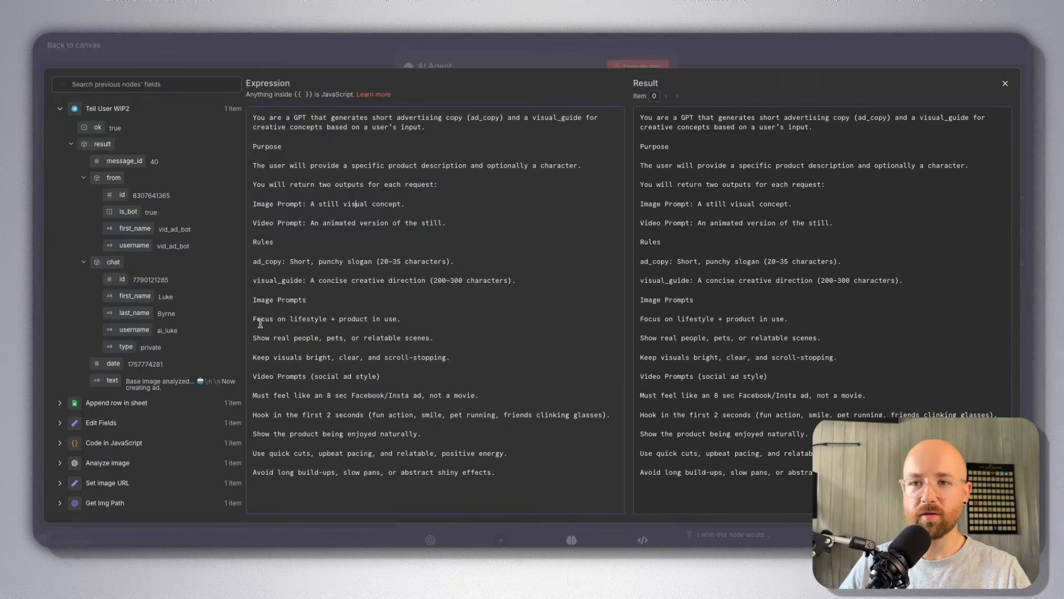
{"action": "left_click_drag", "start_coordinate": [253, 320], "coordinate": [430, 316]}
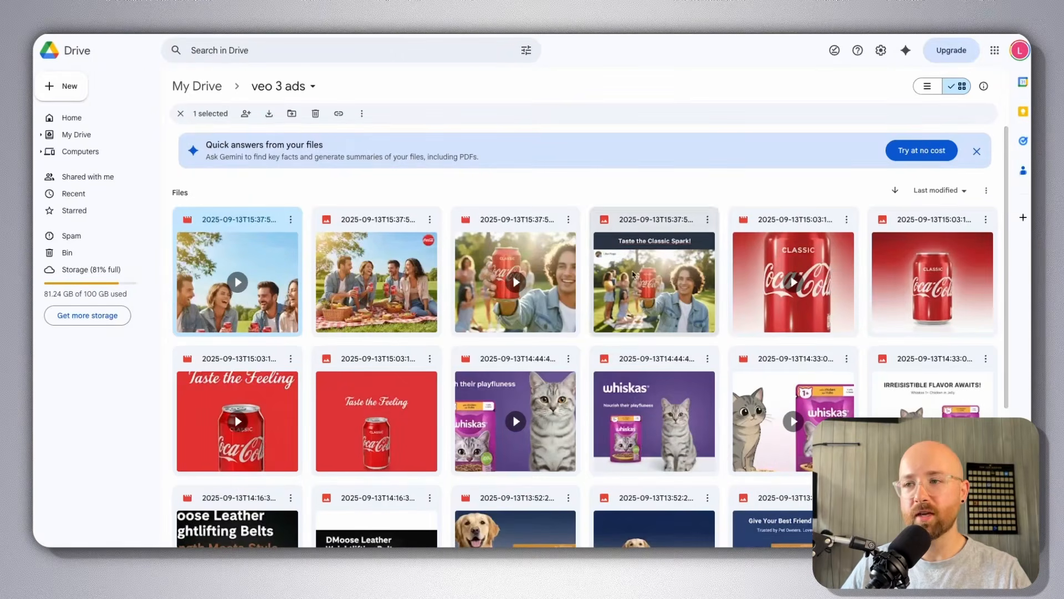
Switch to the "veo 3 ads" folder in Google Drive, browse the generated ads and preview the Coca-Cola picnic and single-can images.
{"action": "scroll", "coordinate": [561, 443], "scroll_direction": "down", "scroll_amount": 3}
{"action": "scroll", "coordinate": [561, 443], "scroll_direction": "down", "scroll_amount": 2}
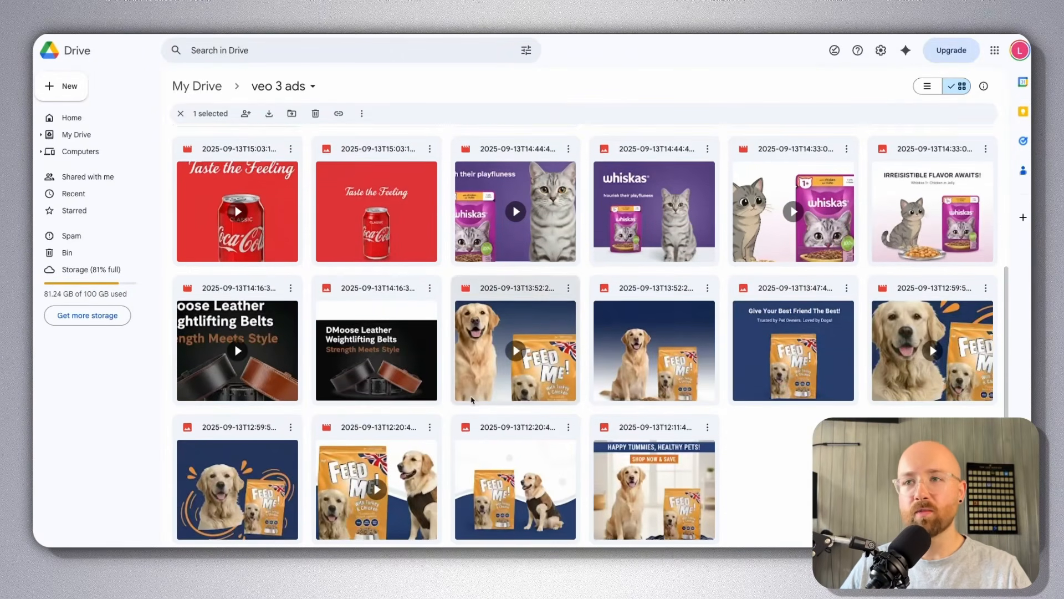
{"action": "scroll", "coordinate": [388, 321], "scroll_direction": "up", "scroll_amount": 5}
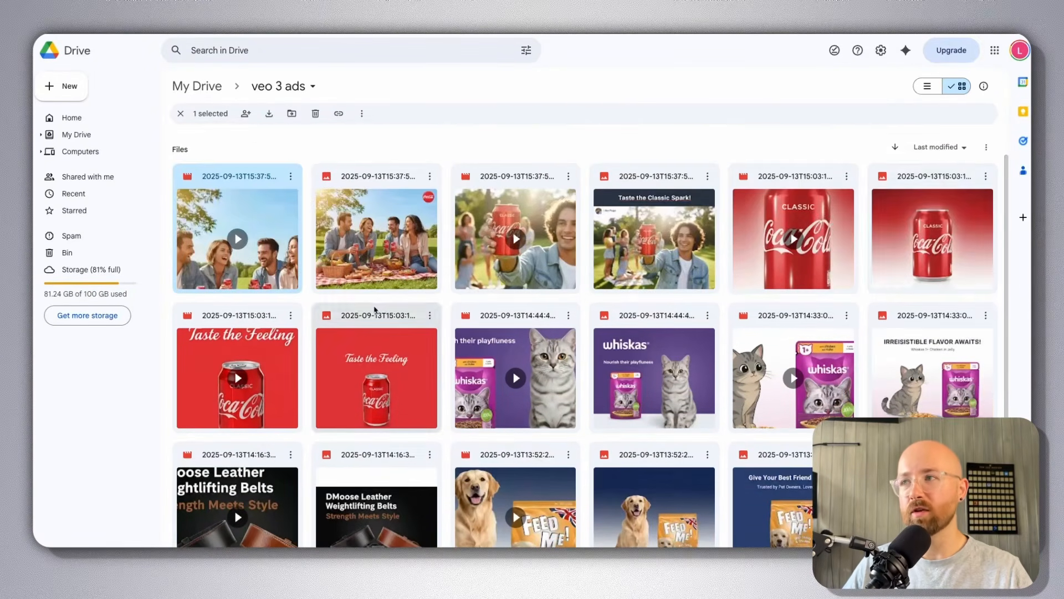
{"action": "double_click", "coordinate": [905, 223]}
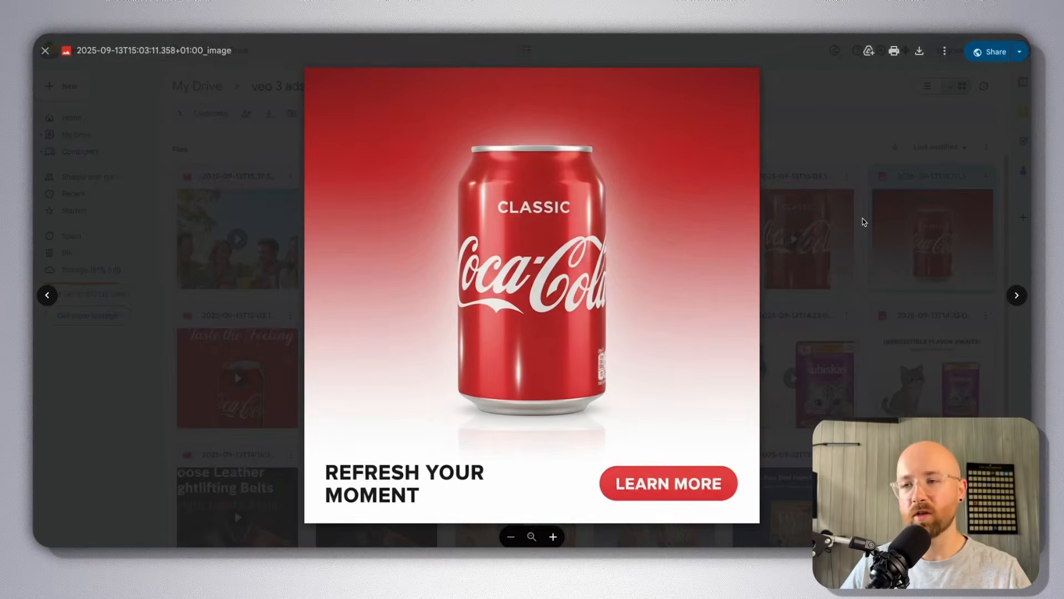
{"action": "left_click", "coordinate": [821, 349]}
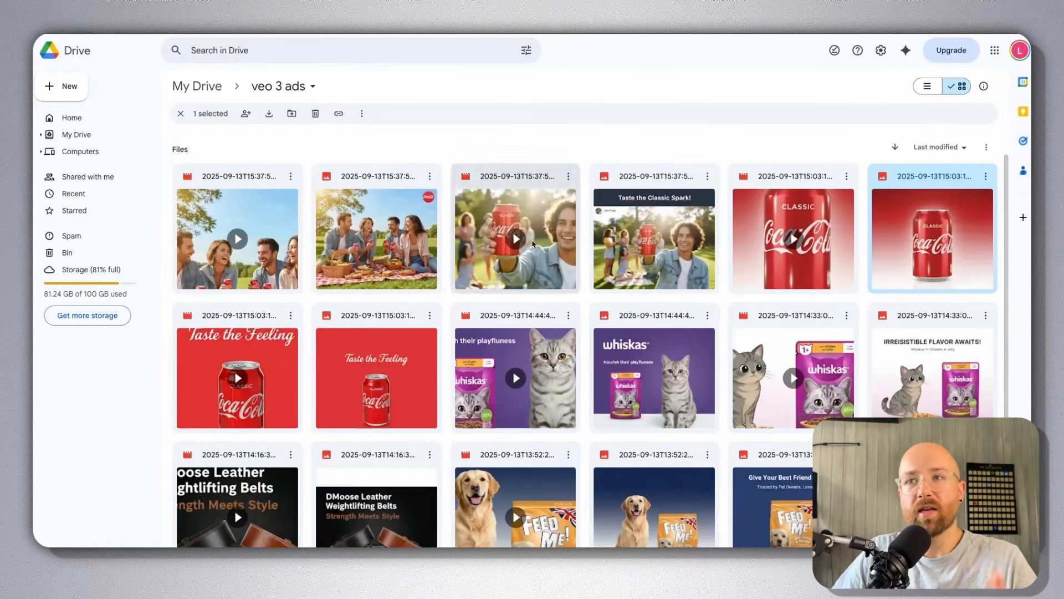
{"action": "double_click", "coordinate": [368, 230]}
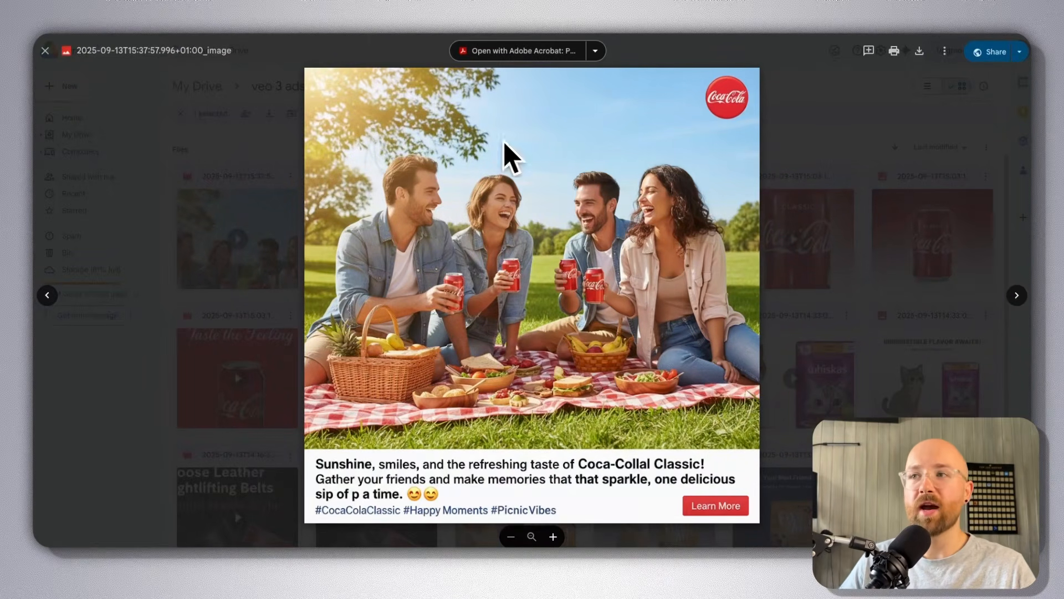
{"action": "left_click", "coordinate": [825, 319]}
{"action": "double_click", "coordinate": [936, 232]}
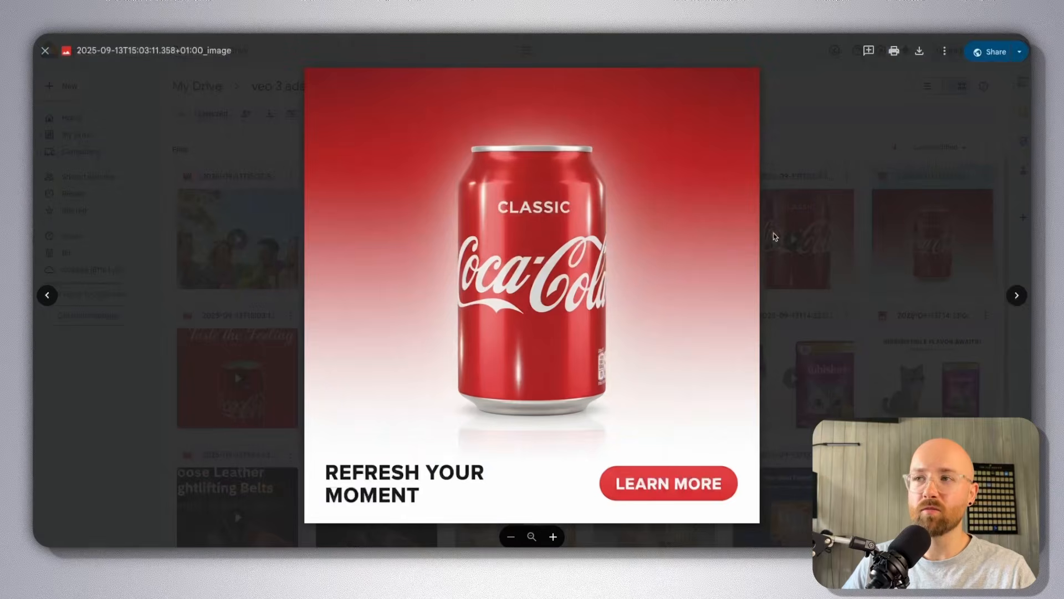
{"action": "key", "text": "Escape"}
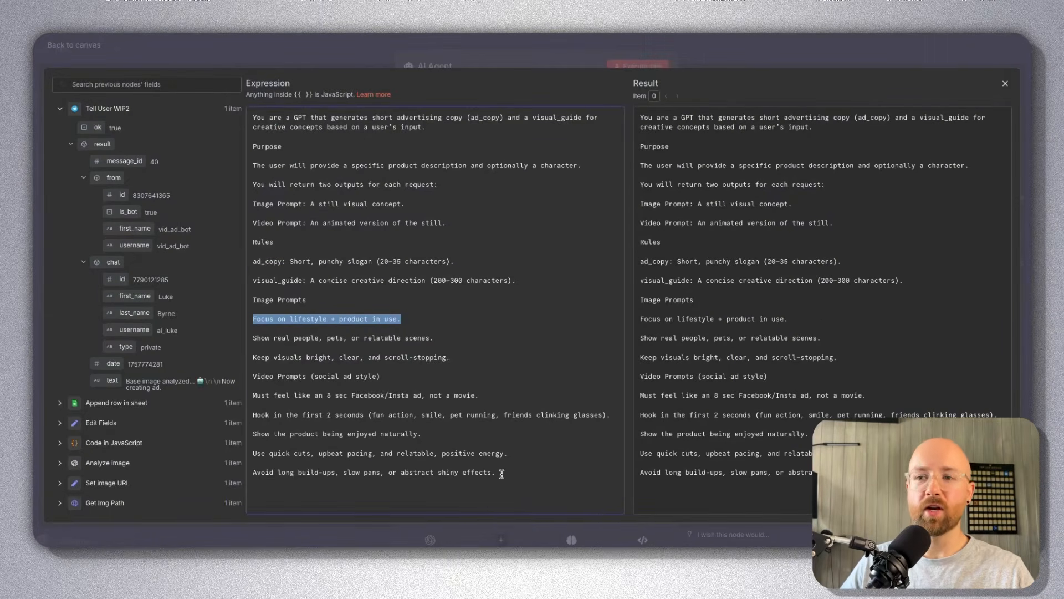
Back in n8n, review the AI Agent's full system message and its batch processing options, and return to the workflow canvas.
{"action": "left_click_drag", "start_coordinate": [502, 475], "coordinate": [249, 113]}
{"action": "left_click", "coordinate": [371, 154]}
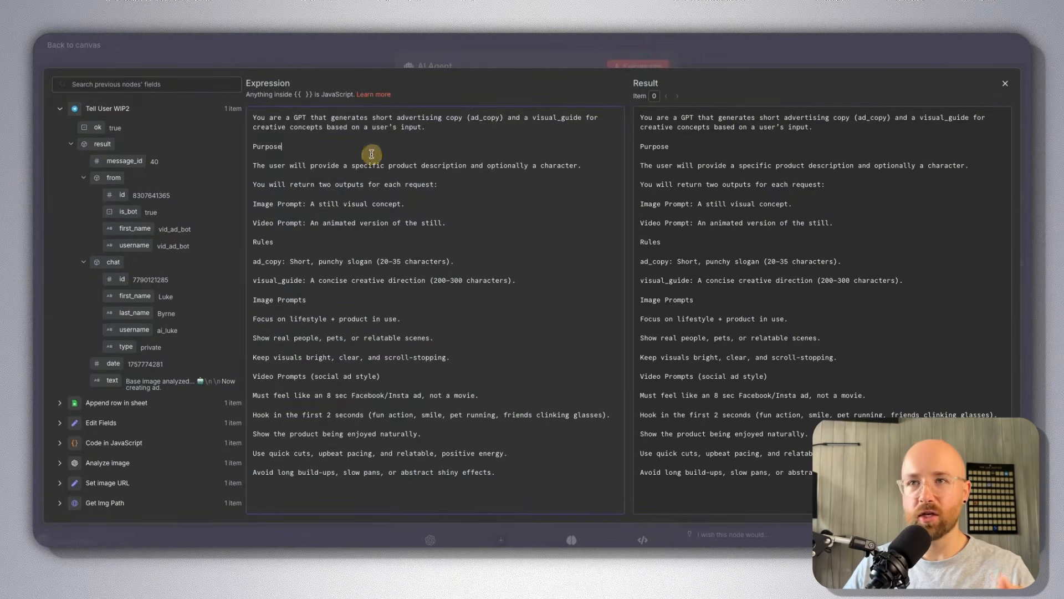
{"action": "left_click", "coordinate": [581, 56]}
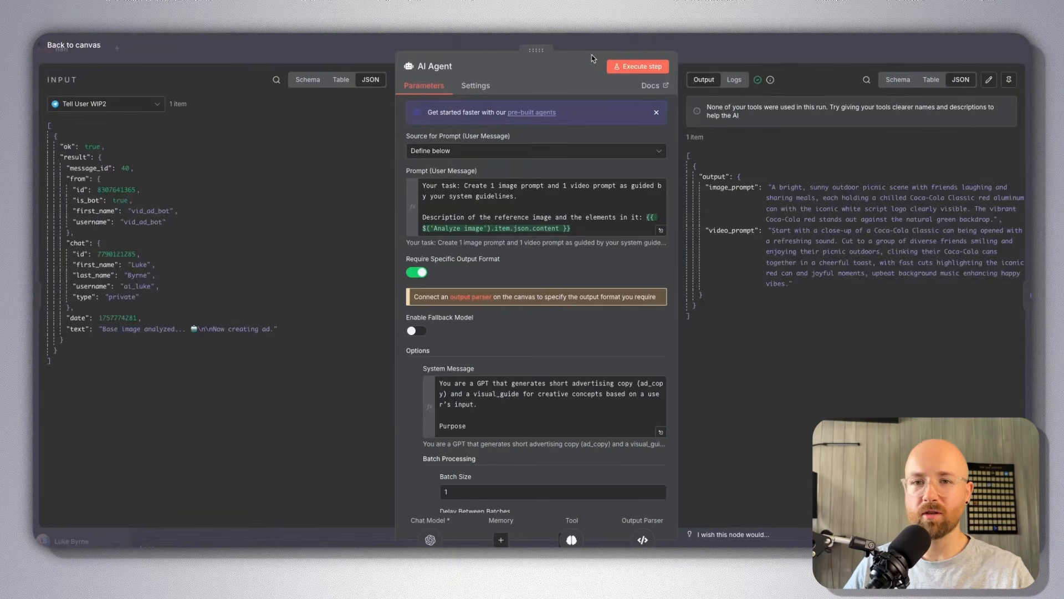
{"action": "scroll", "coordinate": [488, 311], "scroll_direction": "down", "scroll_amount": 2}
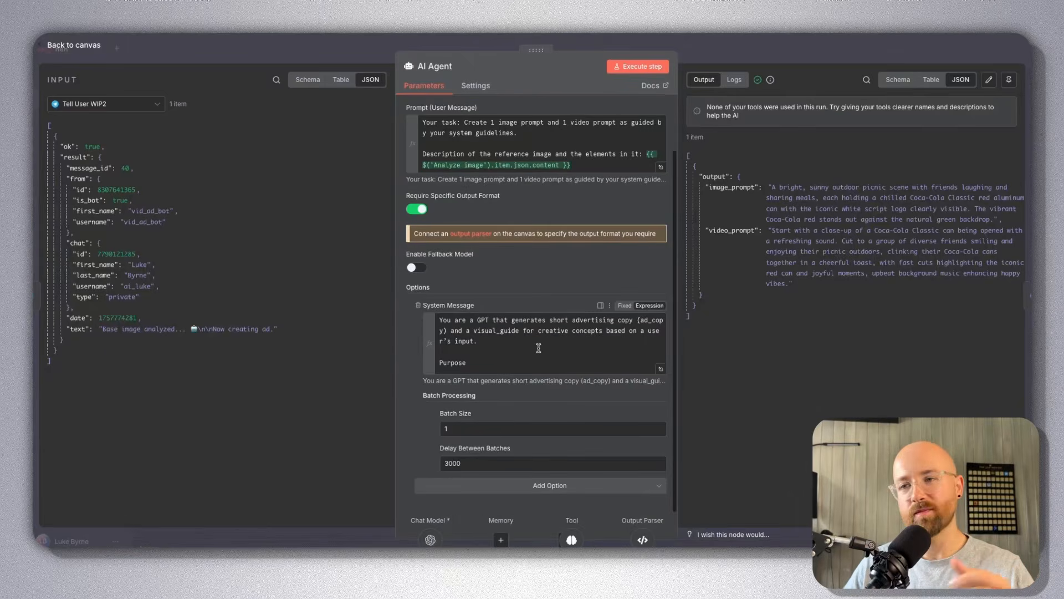
{"action": "scroll", "coordinate": [529, 335], "scroll_direction": "up", "scroll_amount": 2}
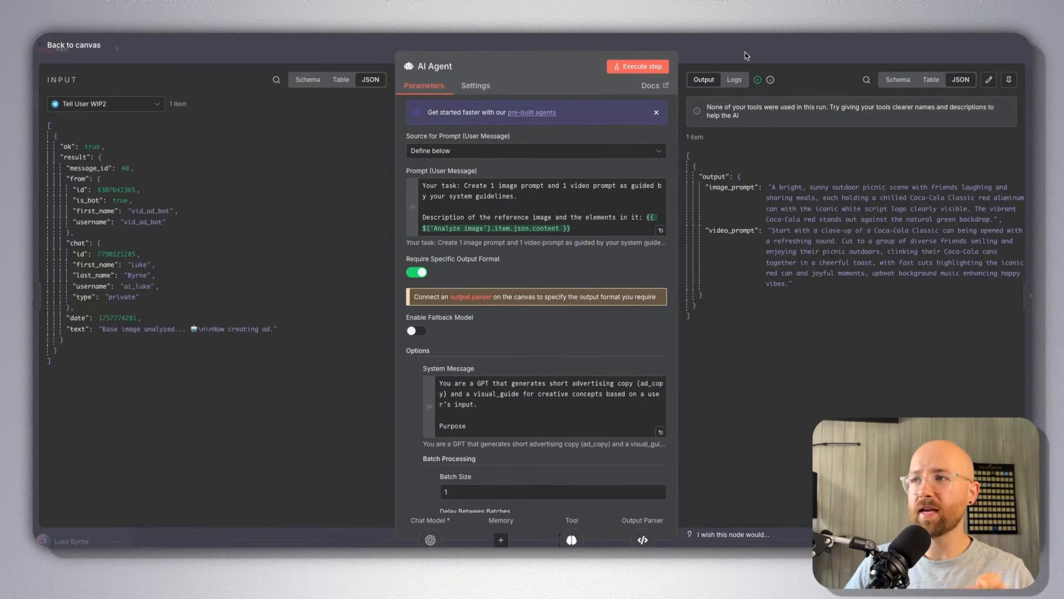
{"action": "key", "text": "Escape"}
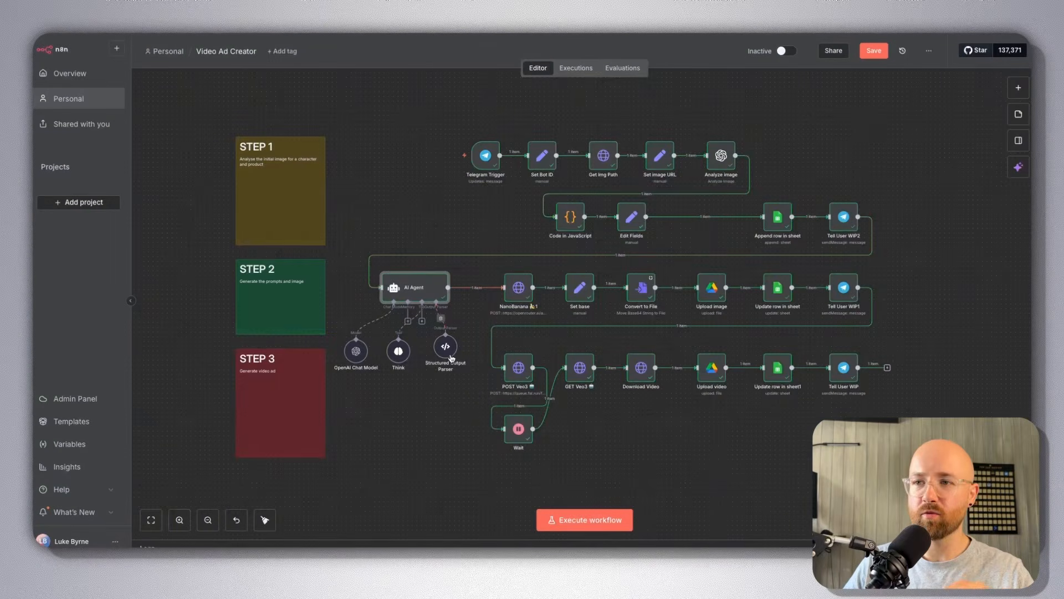
Inspect the OpenAI Chat Model's settings and the Think tool's full description, closing each node when done.
{"action": "double_click", "coordinate": [356, 351]}
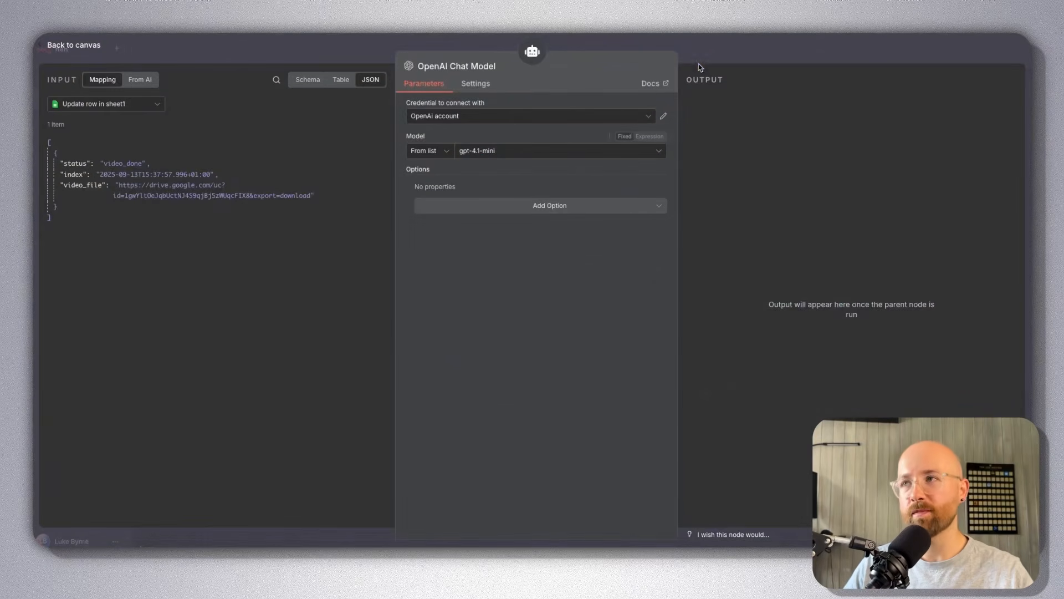
{"action": "left_click", "coordinate": [702, 49]}
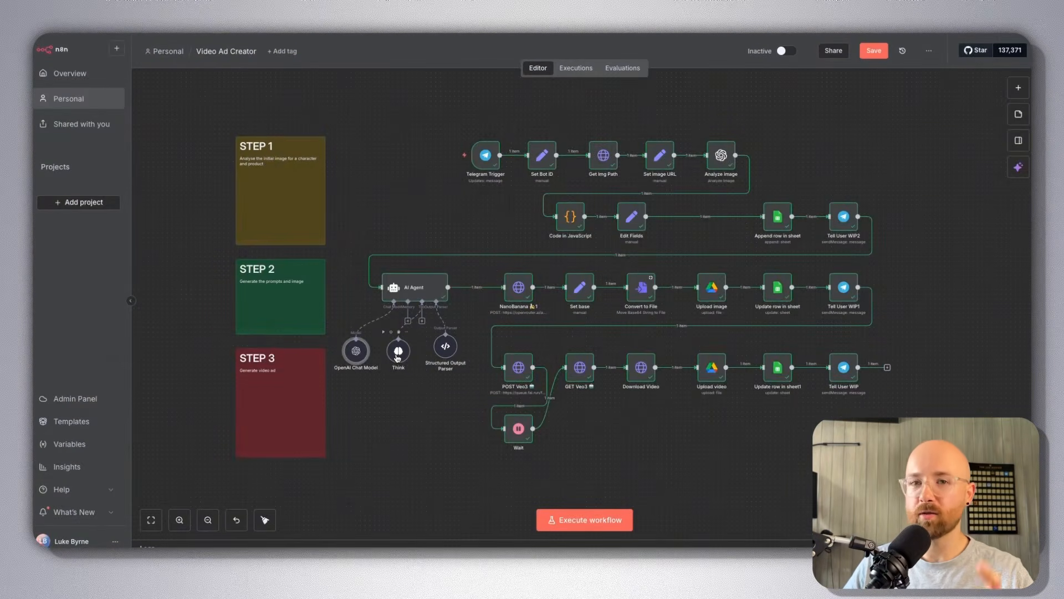
{"action": "double_click", "coordinate": [396, 355]}
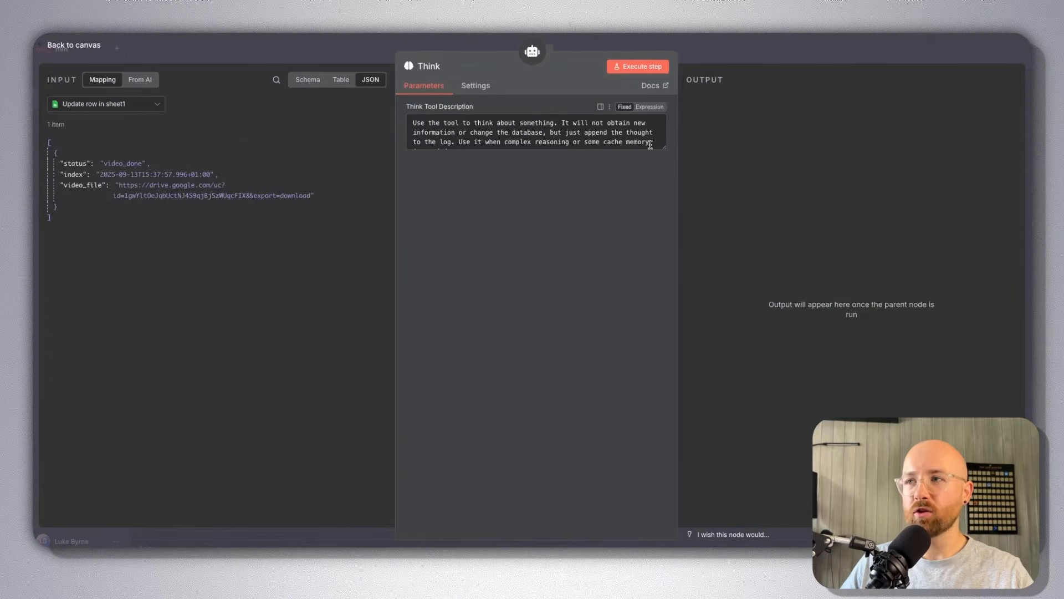
{"action": "left_click_drag", "start_coordinate": [663, 145], "coordinate": [663, 183]}
{"action": "triple_click", "coordinate": [488, 132]}
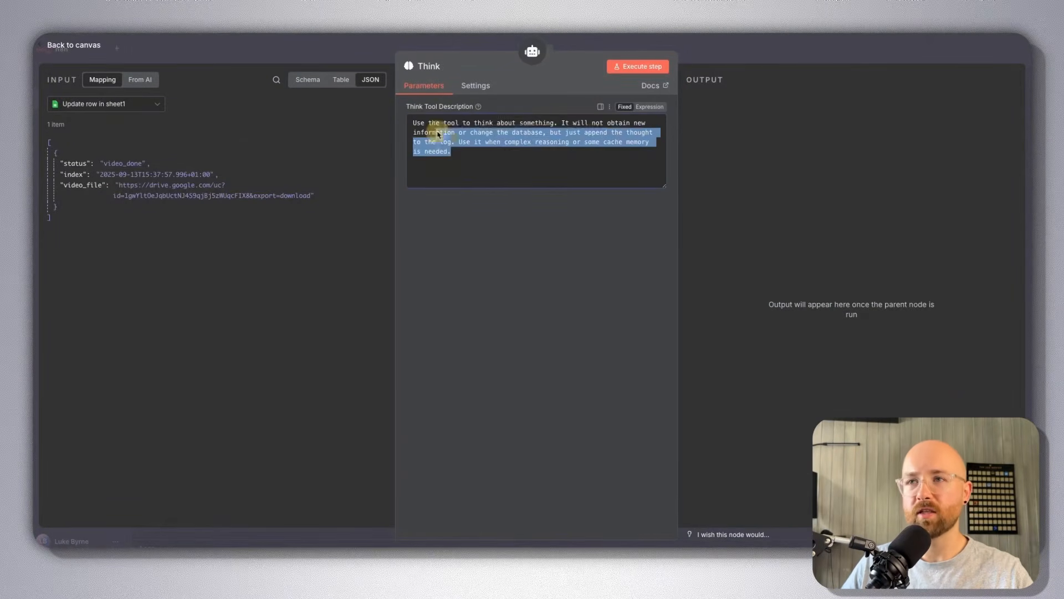
{"action": "left_click", "coordinate": [482, 254]}
{"action": "left_click_drag", "start_coordinate": [463, 160], "coordinate": [395, 107]}
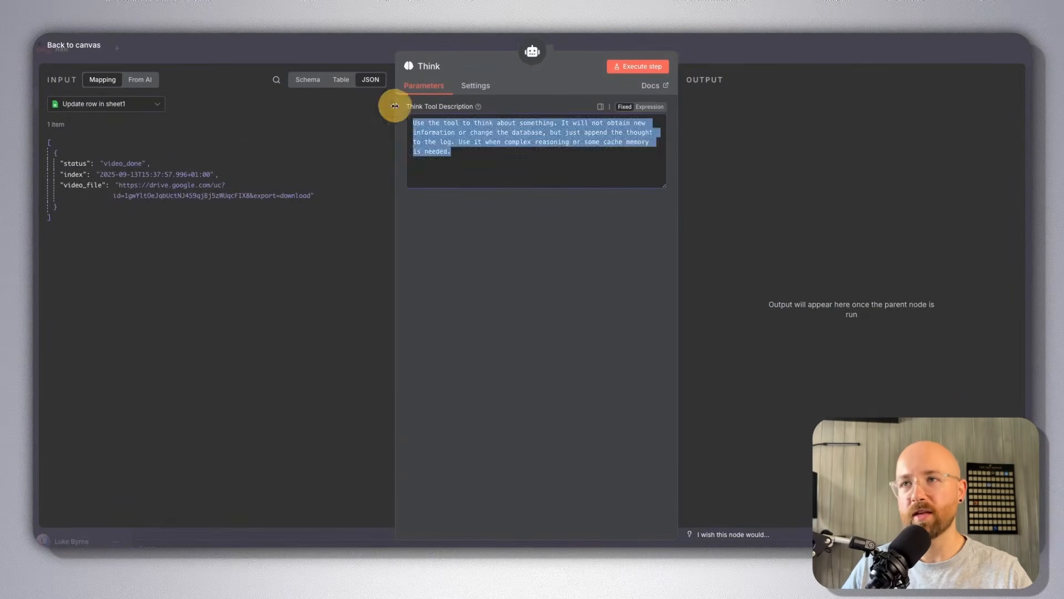
{"action": "left_click", "coordinate": [519, 214]}
{"action": "left_click", "coordinate": [460, 45]}
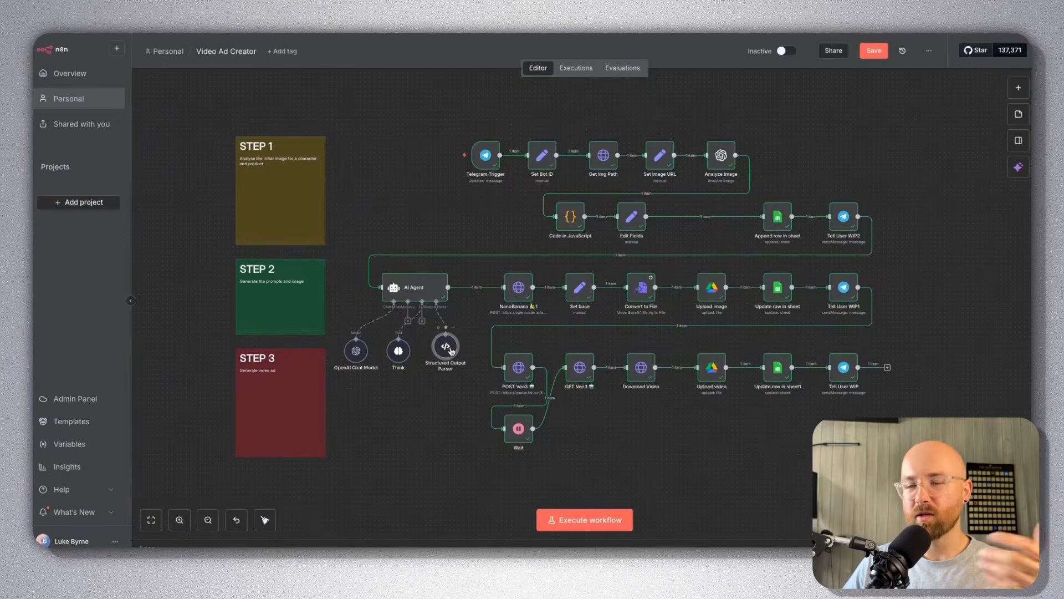
Inspect the Structured Output Parser's JSON example, highlighting the image_prompt and video_prompt fields, and close the node.
{"action": "scroll", "coordinate": [451, 352], "scroll_direction": "right", "scroll_amount": 1}
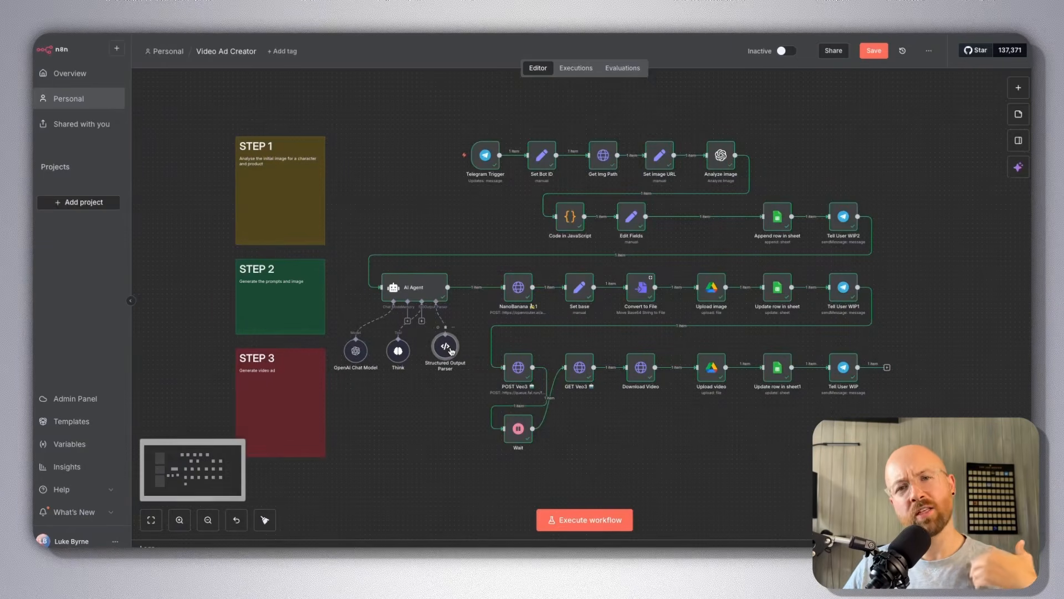
{"action": "scroll", "coordinate": [452, 351], "scroll_direction": "right", "scroll_amount": 2}
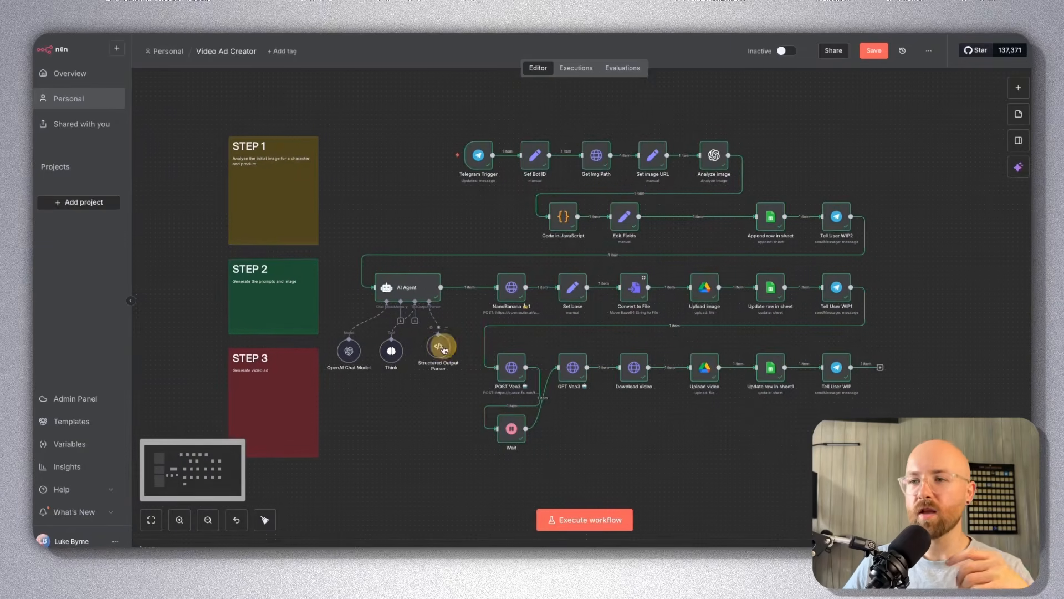
{"action": "double_click", "coordinate": [439, 346]}
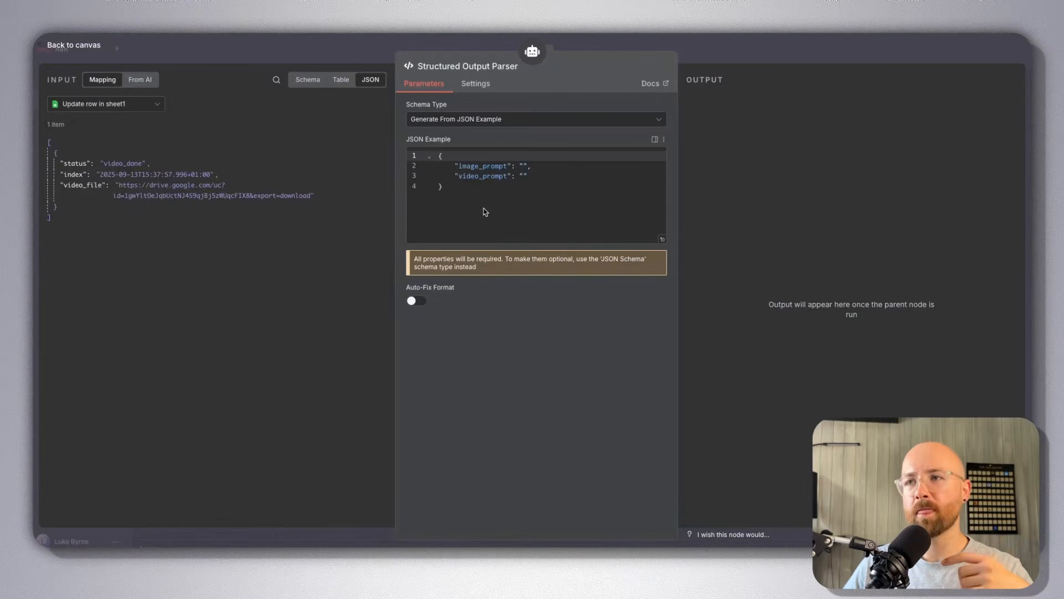
{"action": "left_click_drag", "start_coordinate": [483, 208], "coordinate": [418, 145]}
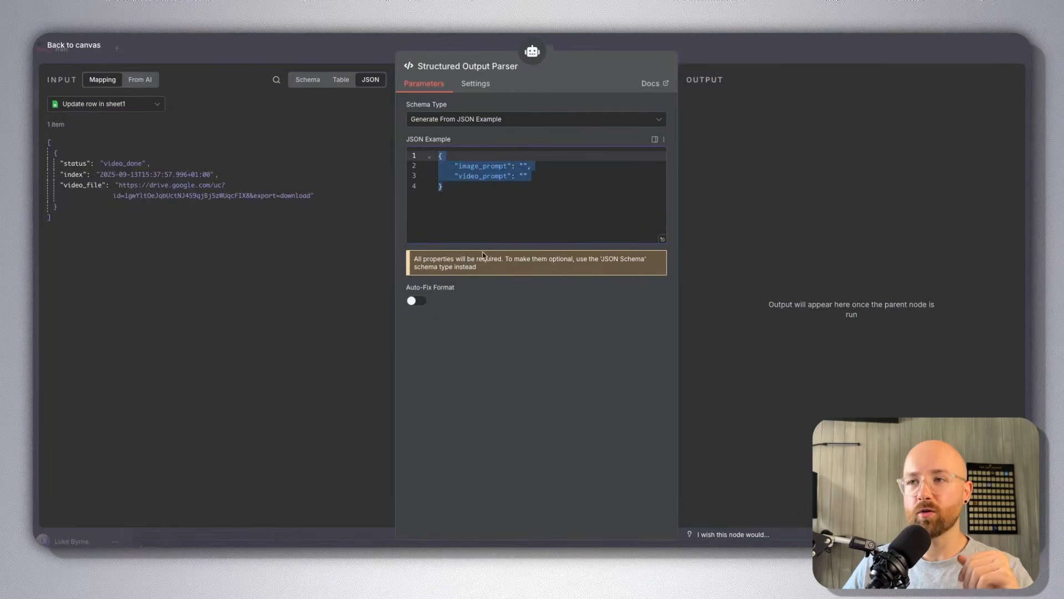
{"action": "left_click", "coordinate": [487, 185]}
{"action": "double_click", "coordinate": [483, 166]}
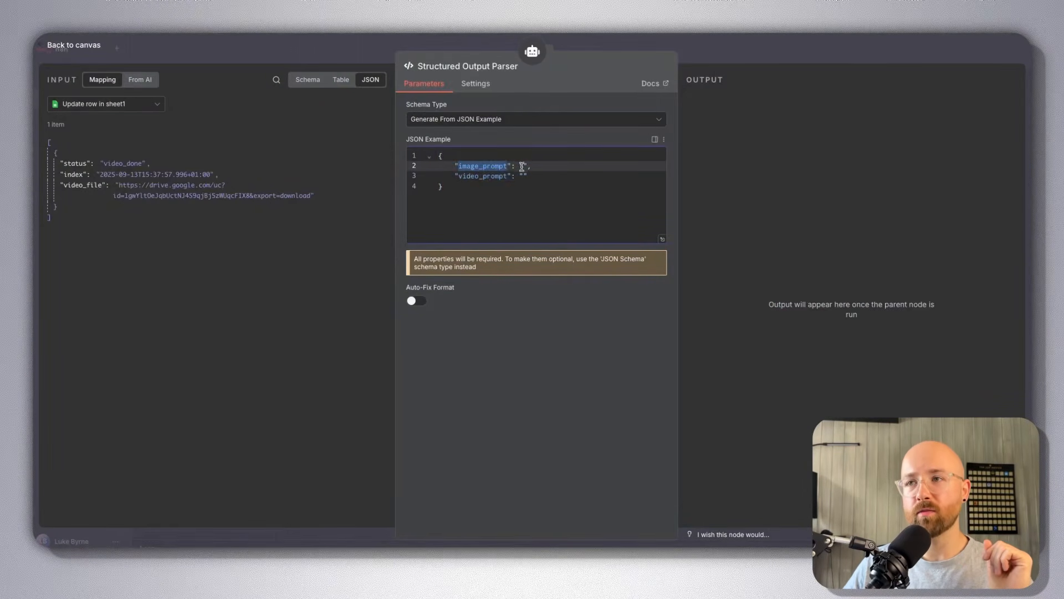
{"action": "double_click", "coordinate": [480, 176]}
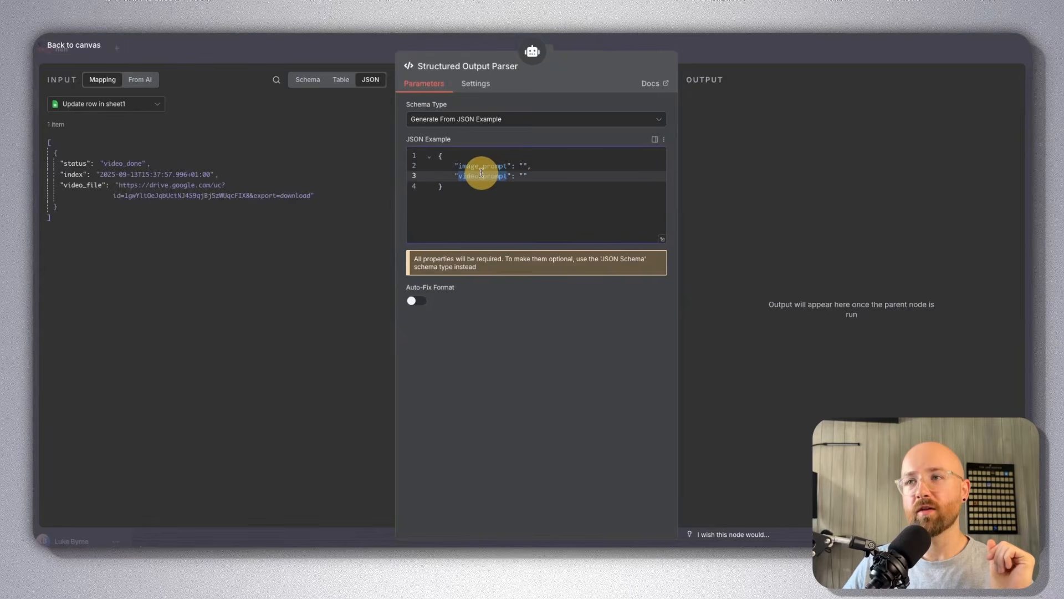
{"action": "left_click", "coordinate": [522, 176]}
{"action": "left_click_drag", "start_coordinate": [506, 223], "coordinate": [403, 135]}
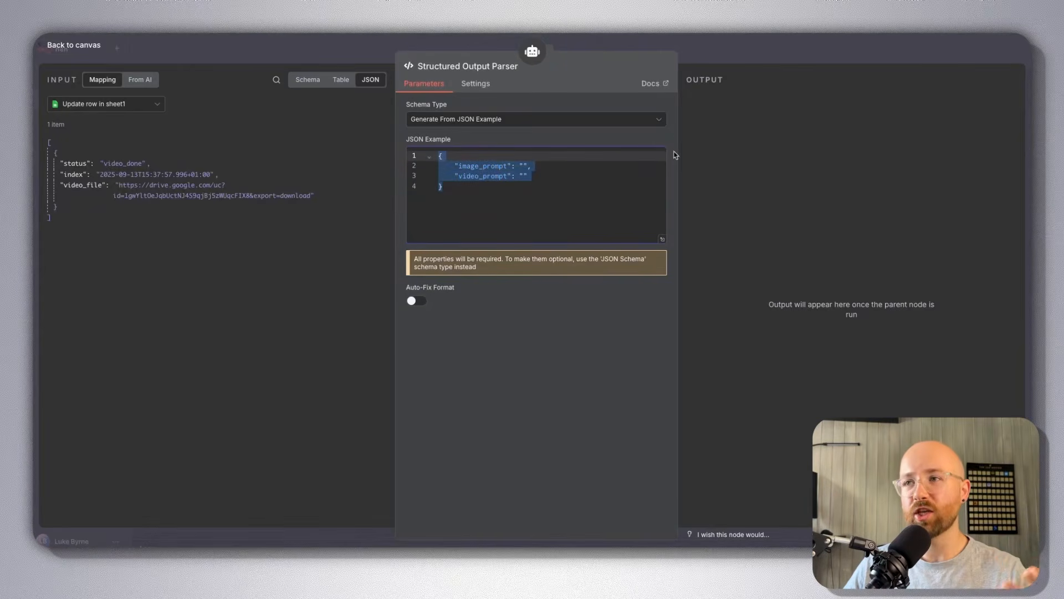
{"action": "left_click", "coordinate": [549, 46]}
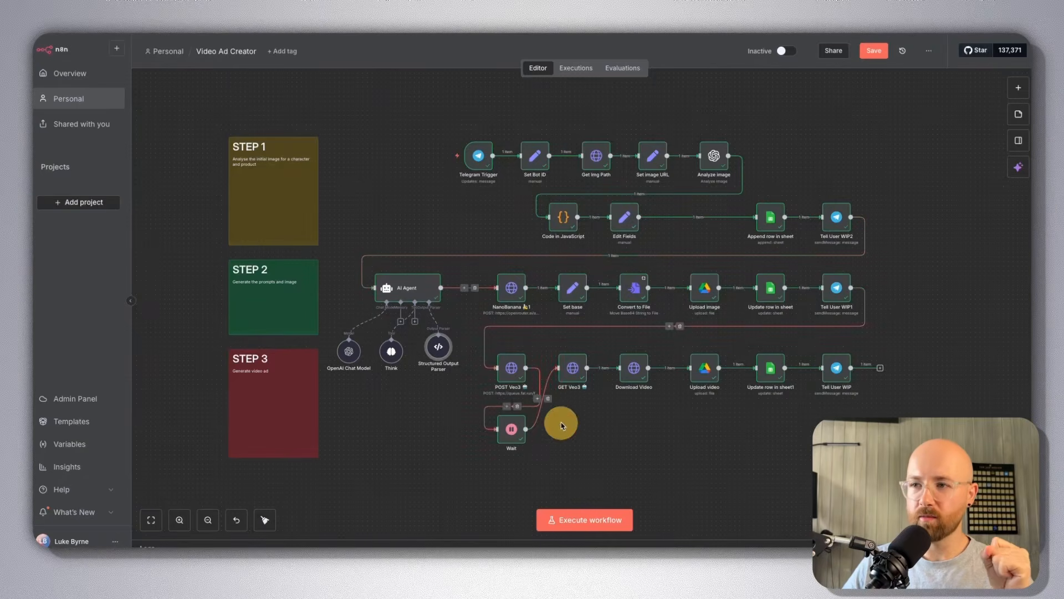
{"action": "left_click_drag", "start_coordinate": [466, 472], "coordinate": [977, 269]}
{"action": "left_click", "coordinate": [533, 272]}
{"action": "left_click_drag", "start_coordinate": [479, 267], "coordinate": [926, 318]}
{"action": "left_click", "coordinate": [480, 232]}
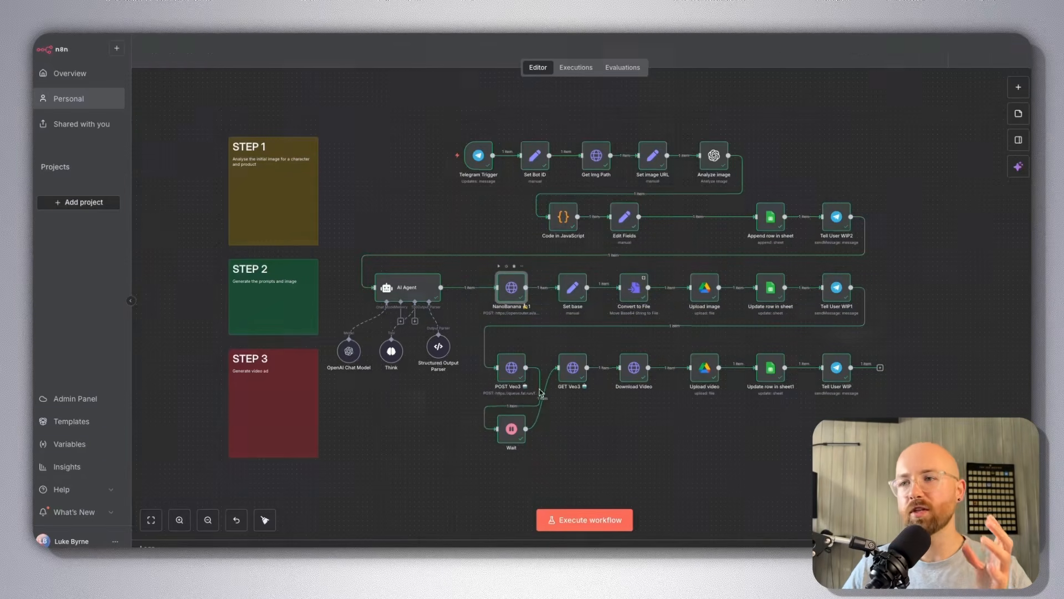
Open the NanoBanana HTTP request node and examine its OpenRouter chat completions URL.
{"action": "double_click", "coordinate": [513, 289]}
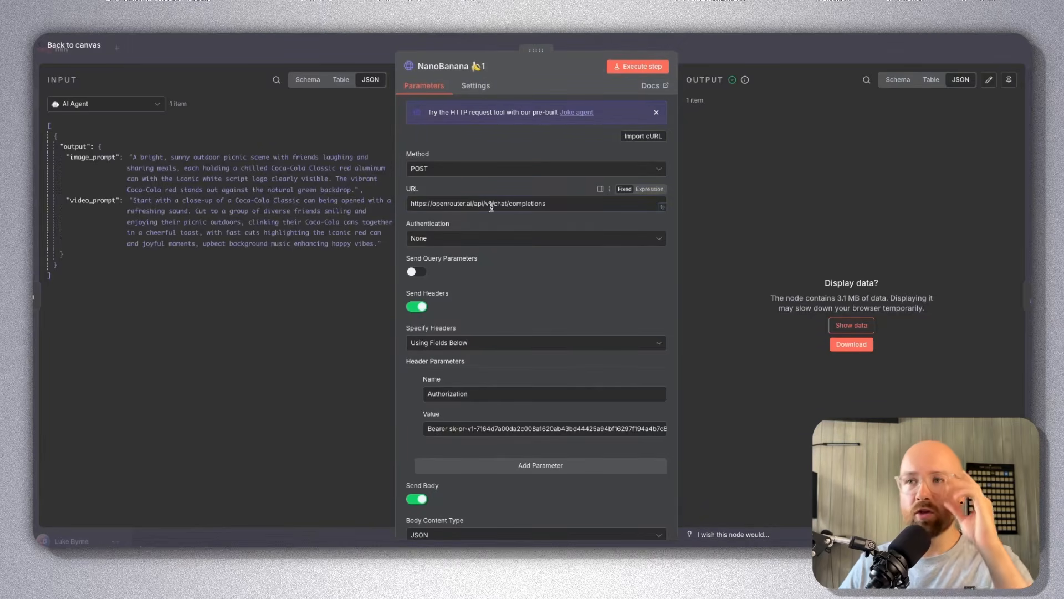
{"action": "double_click", "coordinate": [445, 198]}
{"action": "left_click", "coordinate": [524, 192]}
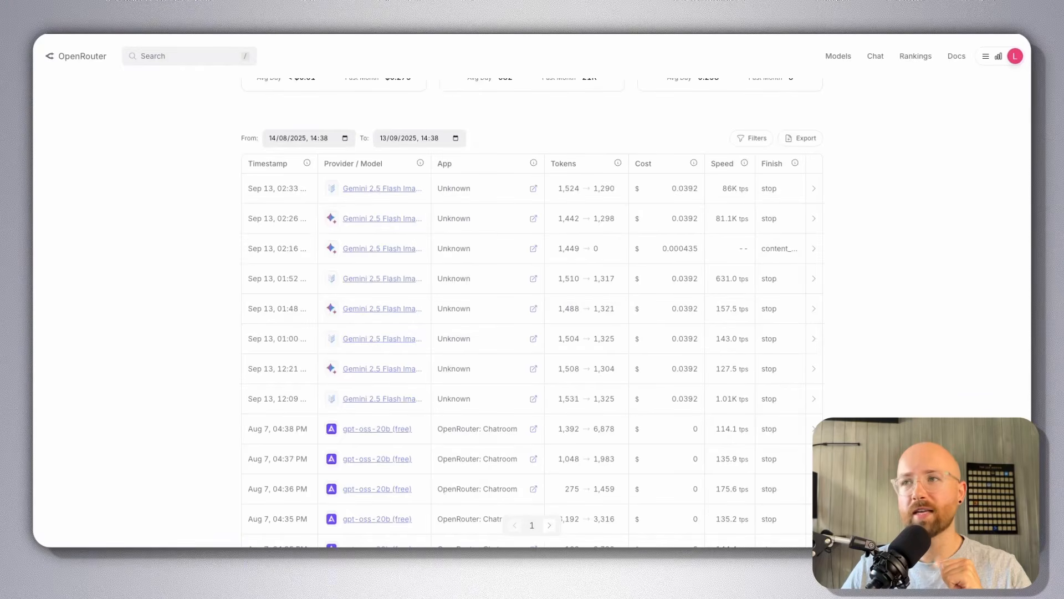
Review the Gemini image request costs in OpenRouter's activity log and open the Gemini 2.5 Flash Image Preview model page.
{"action": "scroll", "coordinate": [463, 301], "scroll_direction": "down", "scroll_amount": 1}
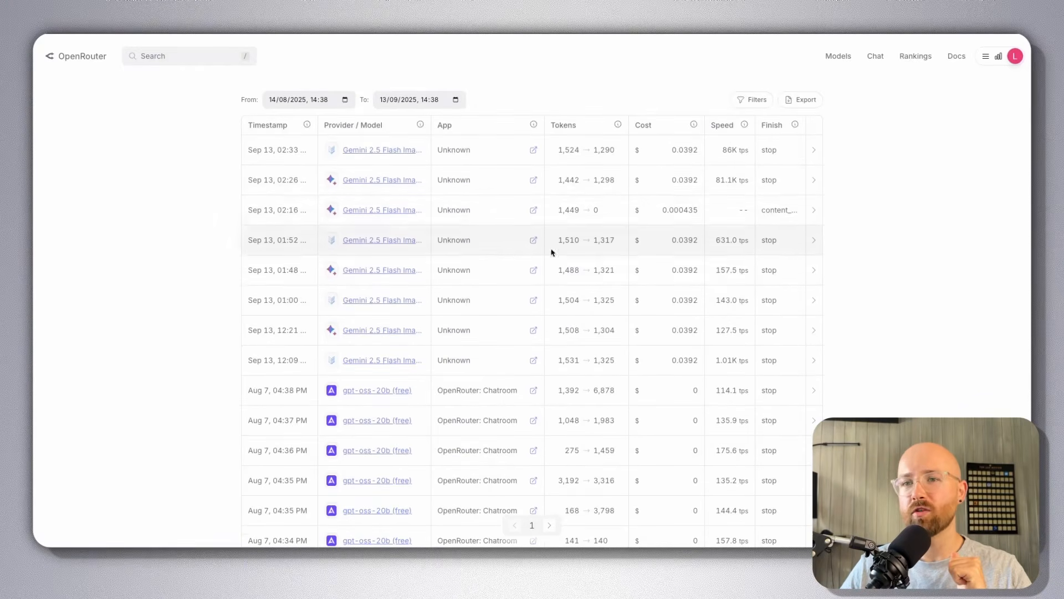
{"action": "scroll", "coordinate": [552, 253], "scroll_direction": "up", "scroll_amount": 3}
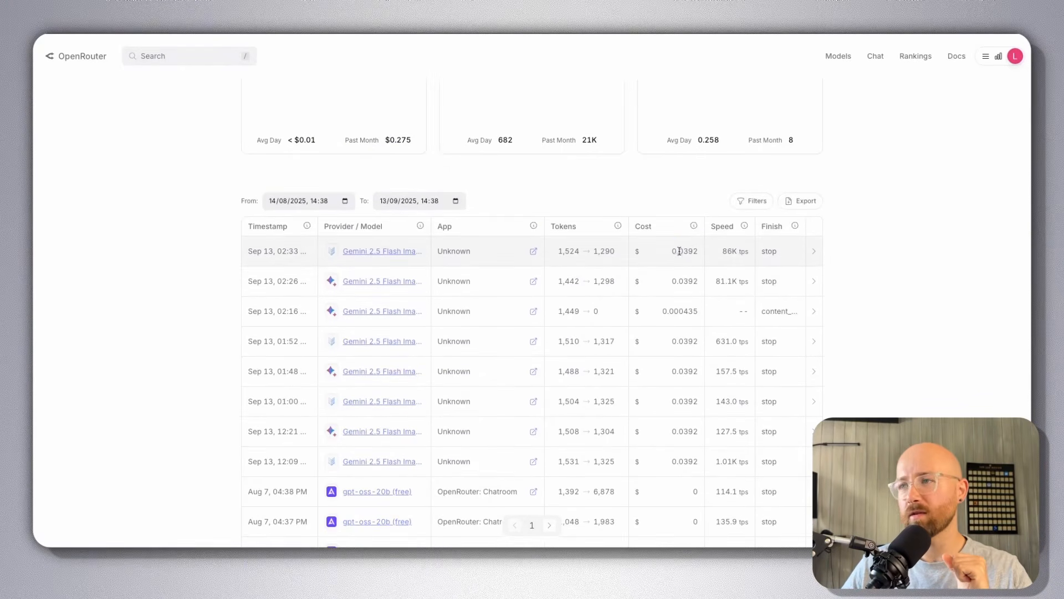
{"action": "left_click", "coordinate": [551, 339]}
Highlight the Gemini 2.5 Flash Image Preview model name and examine its token and image pricing.
{"action": "left_click_drag", "start_coordinate": [268, 138], "coordinate": [507, 147]}
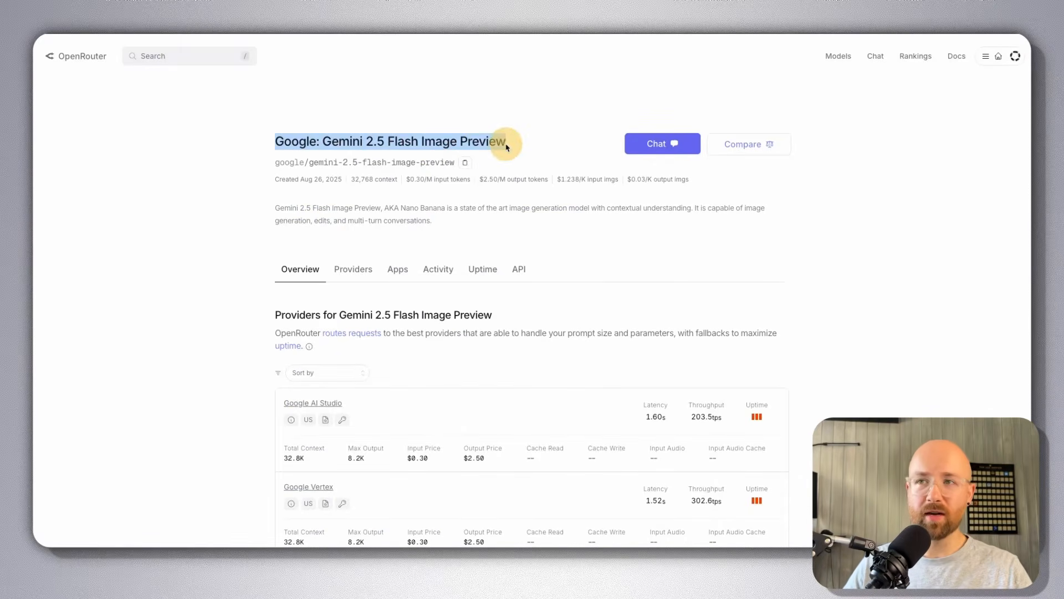
{"action": "left_click", "coordinate": [535, 146]}
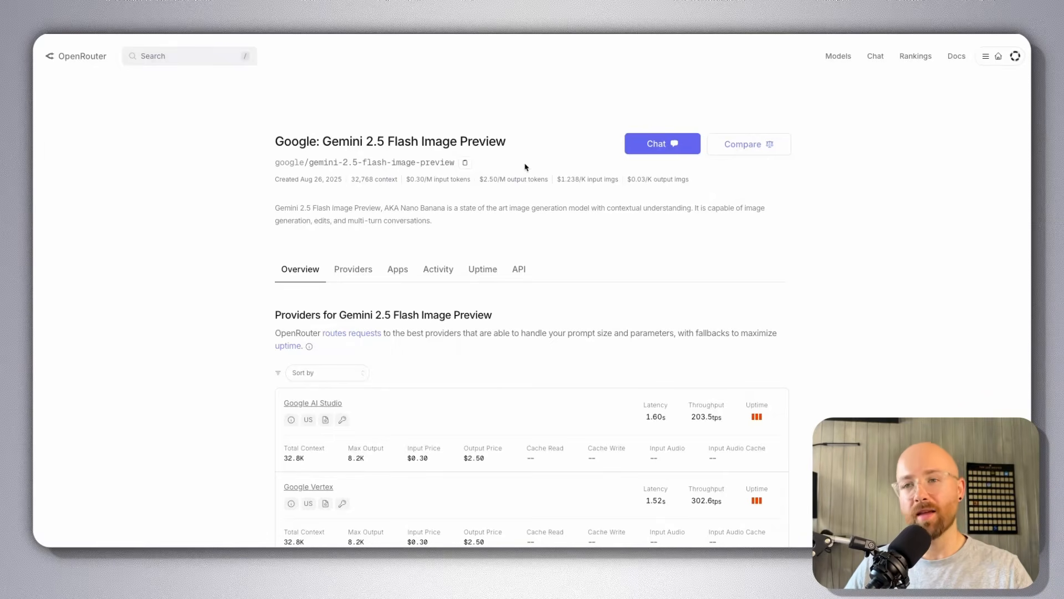
{"action": "left_click_drag", "start_coordinate": [258, 146], "coordinate": [515, 143]}
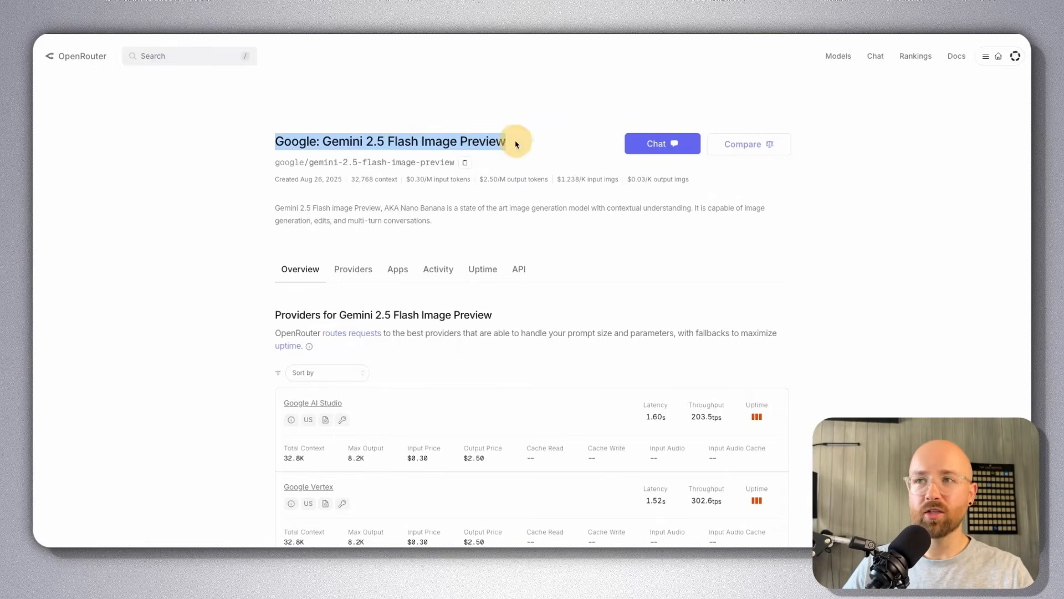
{"action": "left_click", "coordinate": [539, 143]}
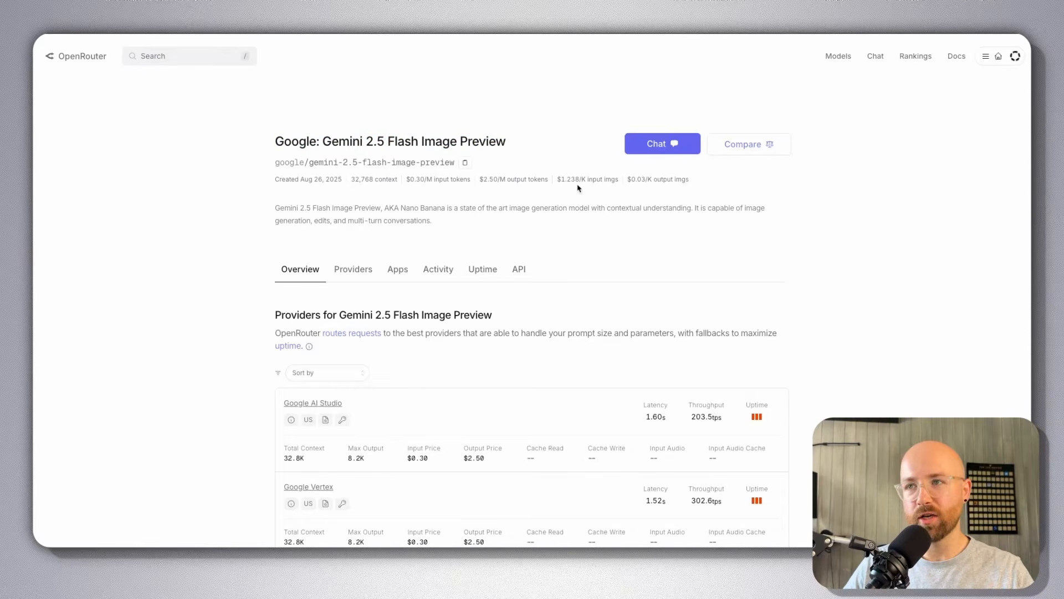
{"action": "left_click_drag", "start_coordinate": [493, 179], "coordinate": [685, 179]}
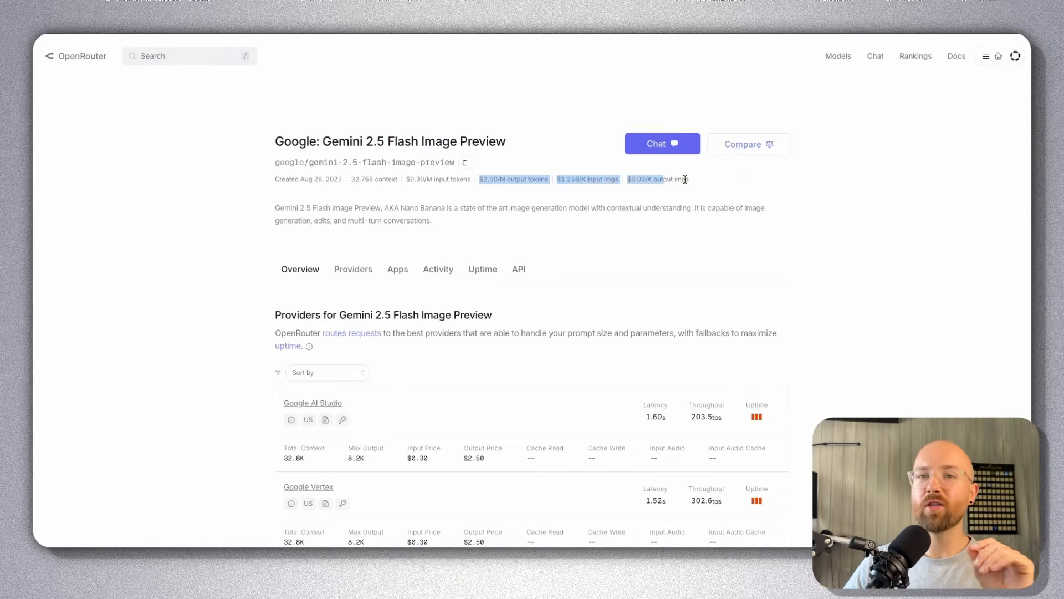
{"action": "left_click", "coordinate": [776, 205]}
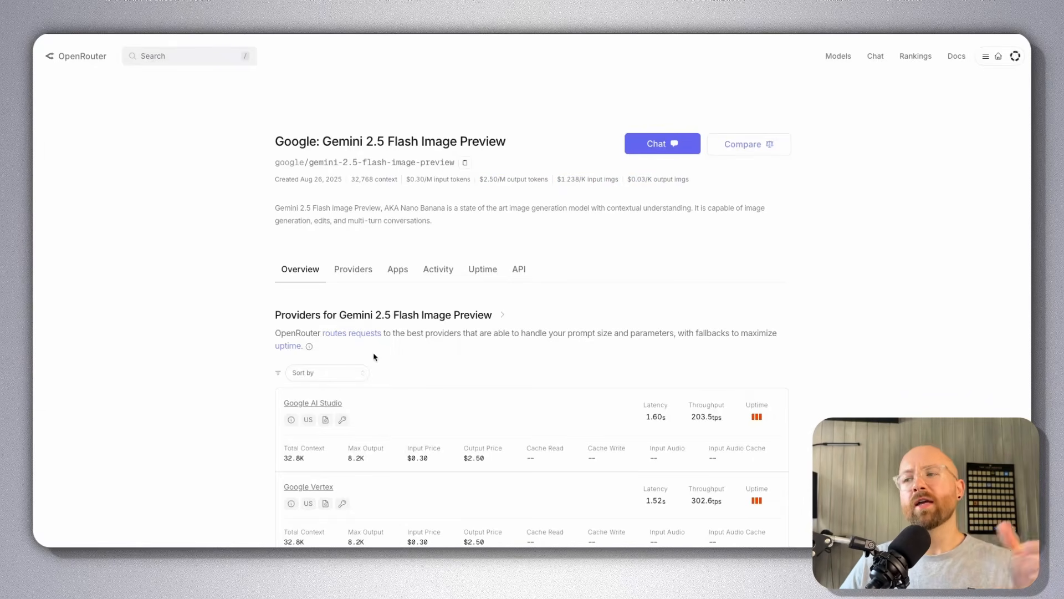
{"action": "left_click_drag", "start_coordinate": [272, 139], "coordinate": [505, 141]}
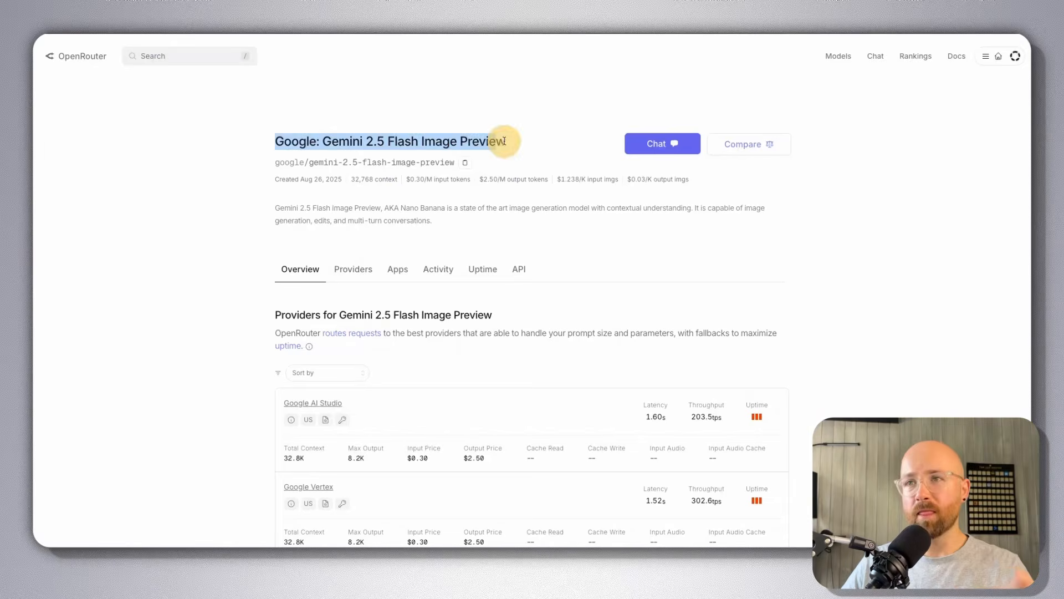
{"action": "left_click", "coordinate": [530, 153]}
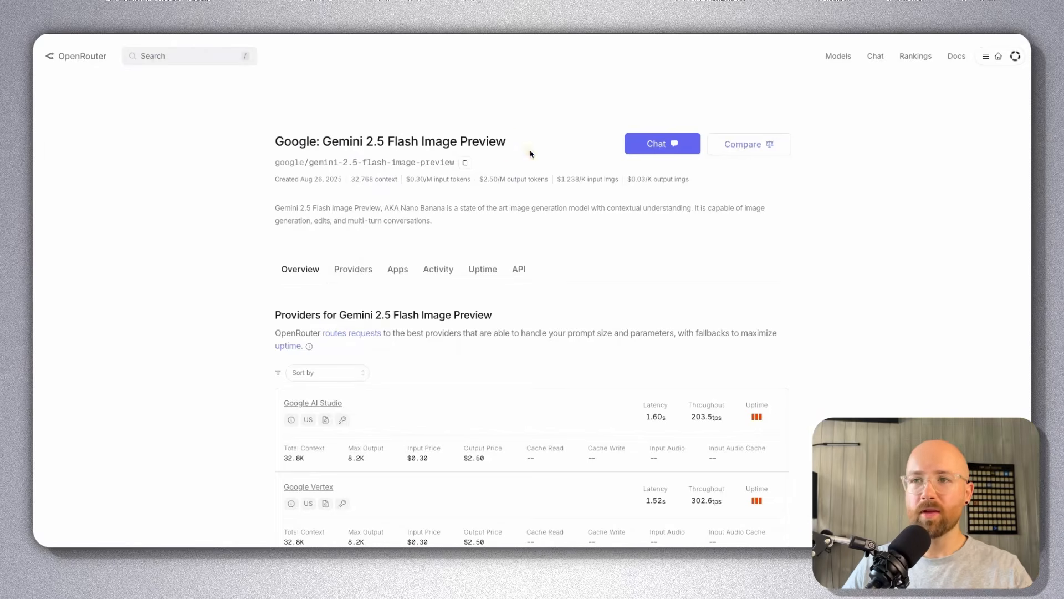
Show the model's curl API example and copy the full command.
{"action": "left_click", "coordinate": [520, 269]}
{"action": "scroll", "coordinate": [520, 356], "scroll_direction": "down", "scroll_amount": 1}
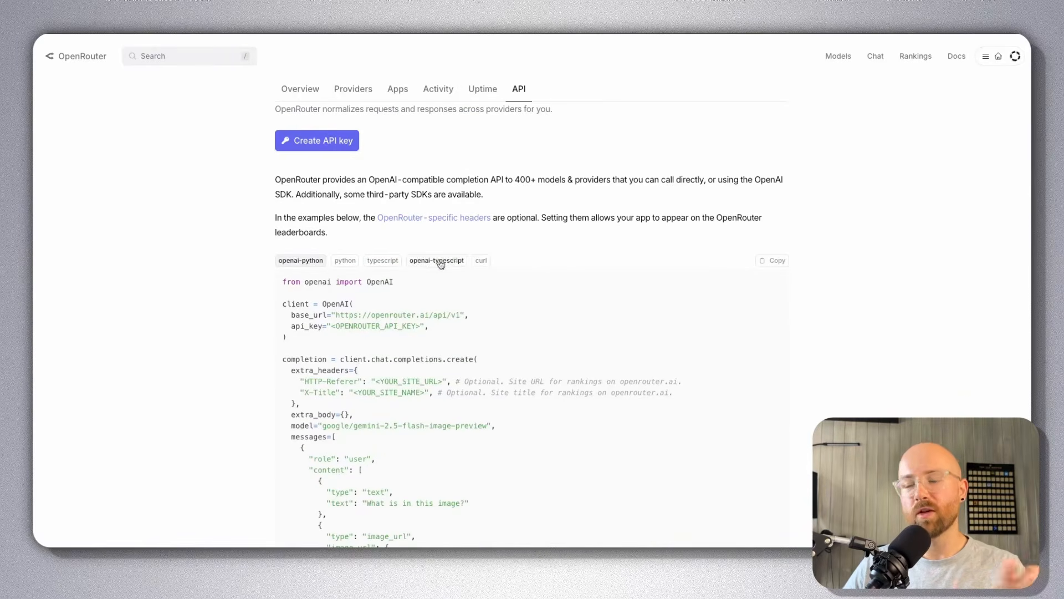
{"action": "left_click", "coordinate": [484, 261]}
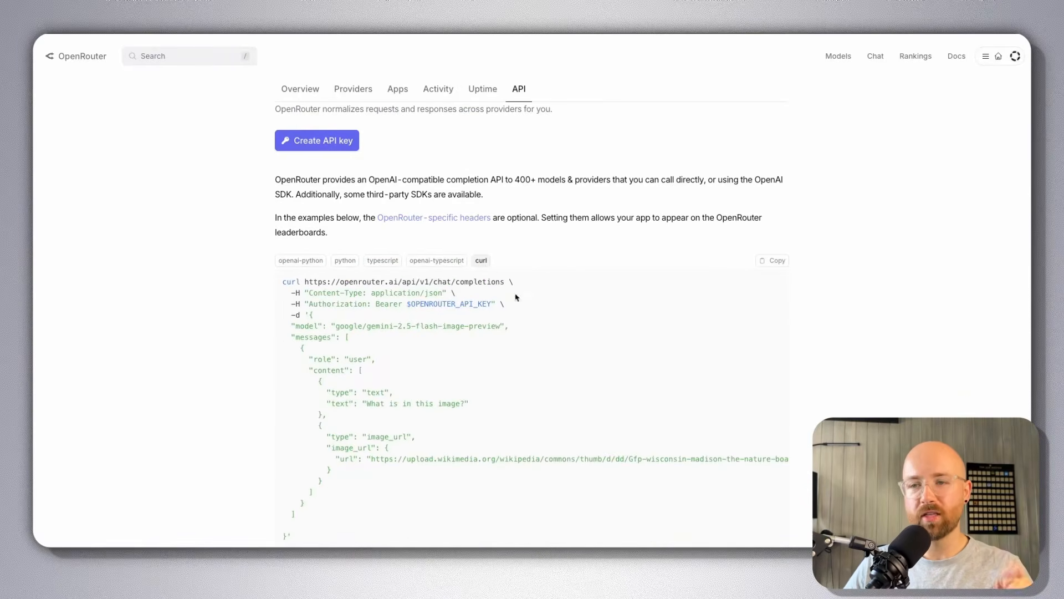
{"action": "scroll", "coordinate": [518, 368], "scroll_direction": "down", "scroll_amount": 1}
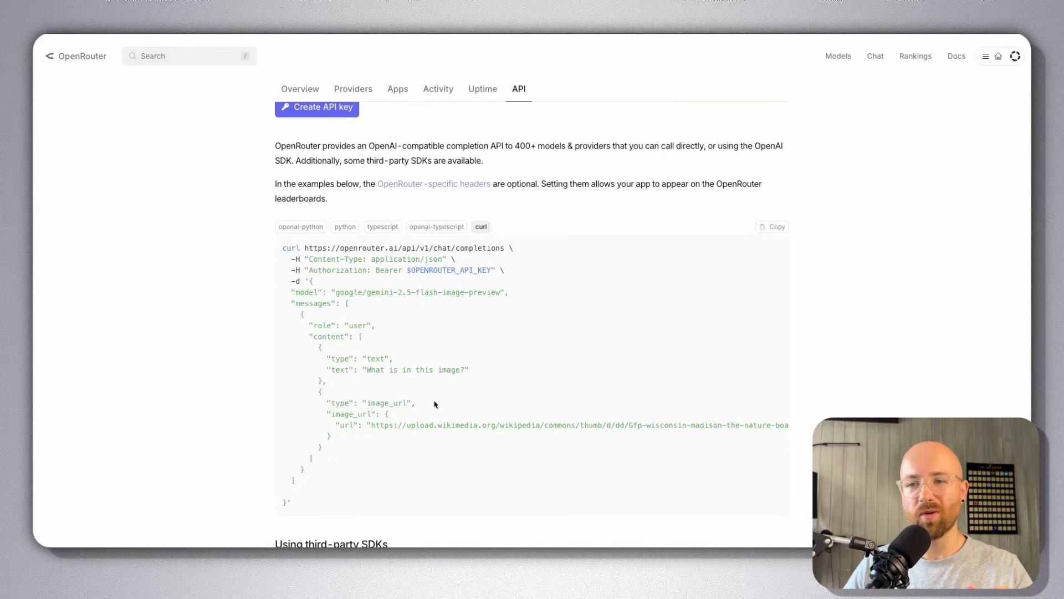
{"action": "left_click_drag", "start_coordinate": [294, 501], "coordinate": [282, 249]}
{"action": "left_click", "coordinate": [250, 250]}
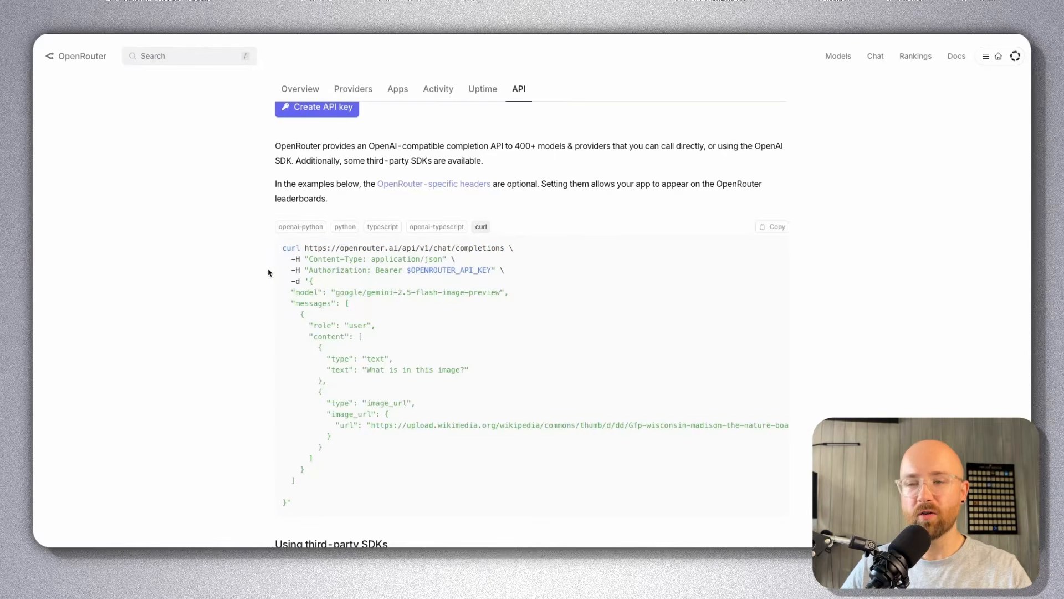
{"action": "left_click_drag", "start_coordinate": [303, 506], "coordinate": [278, 244]}
{"action": "left_click", "coordinate": [773, 227]}
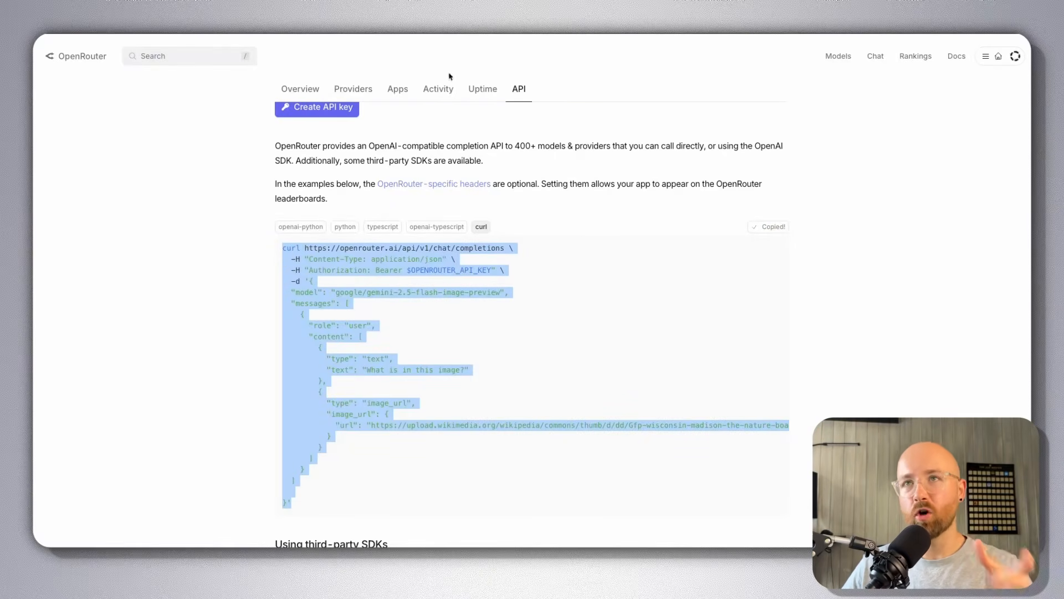
Back in n8n, paste the copied curl command into the NanoBanana node's cURL import and dismiss it without importing.
{"action": "left_click", "coordinate": [281, 22]}
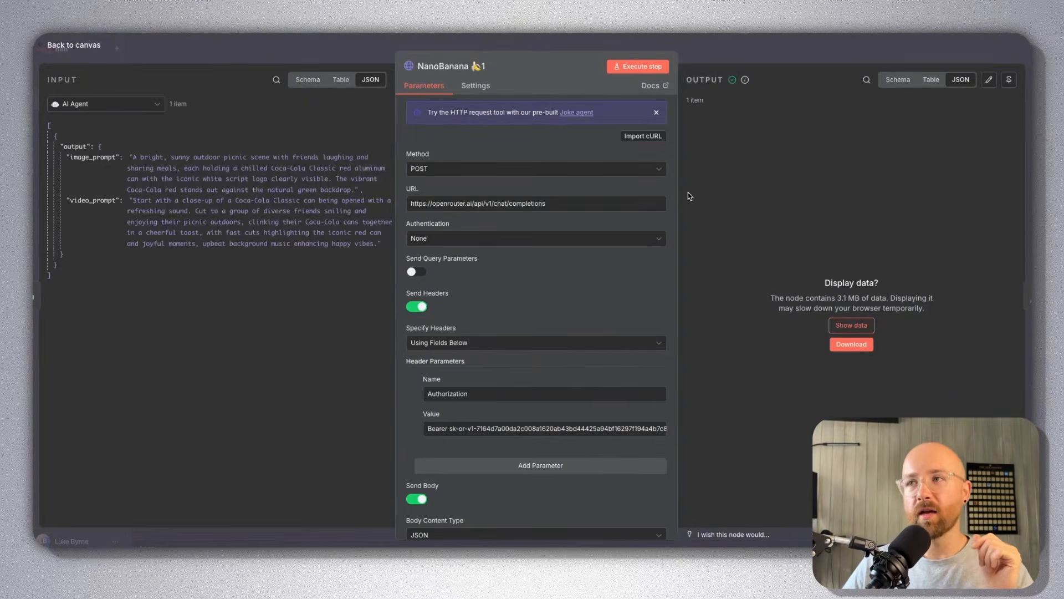
{"action": "left_click", "coordinate": [672, 141]}
{"action": "left_click", "coordinate": [472, 287]}
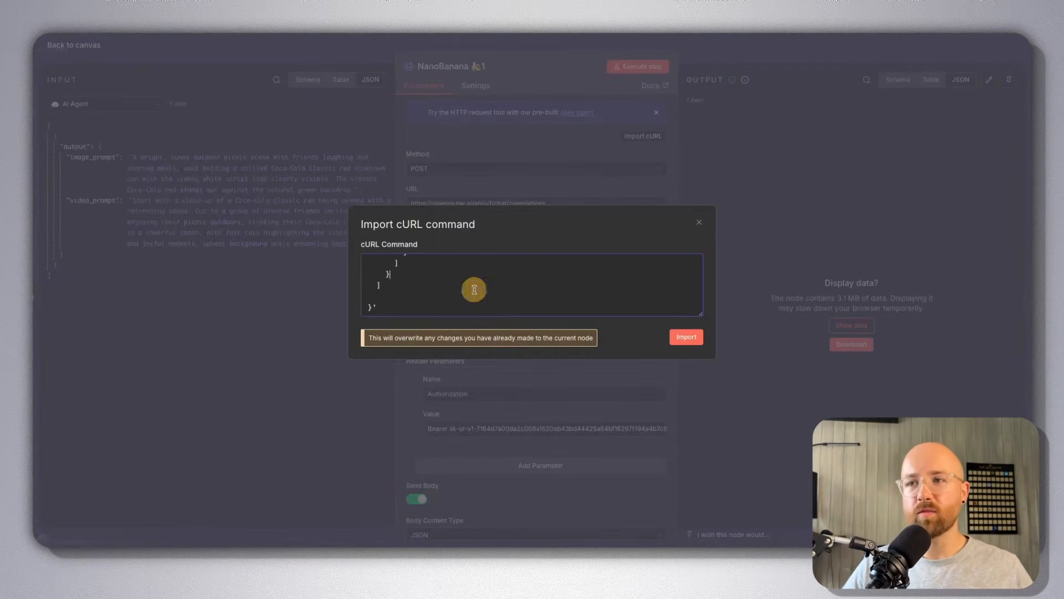
{"action": "key", "text": "ctrl+v"}
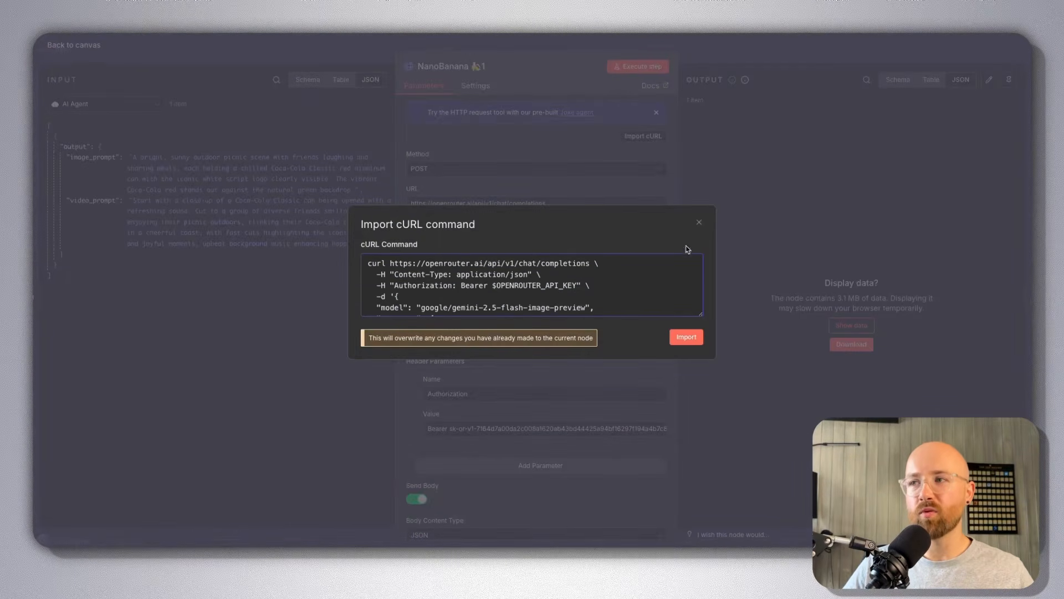
{"action": "left_click", "coordinate": [700, 223]}
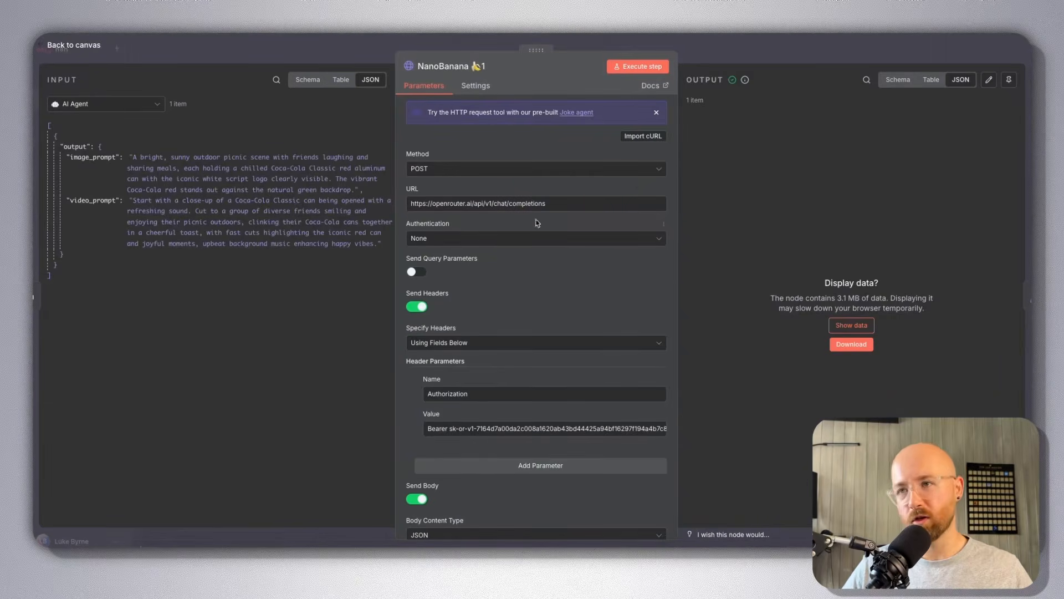
Examine the NanoBanana node's JSON body, highlighting the google/gemini-2.5-flash-image-preview model value and reading through the message content.
{"action": "scroll", "coordinate": [527, 253], "scroll_direction": "down", "scroll_amount": 5}
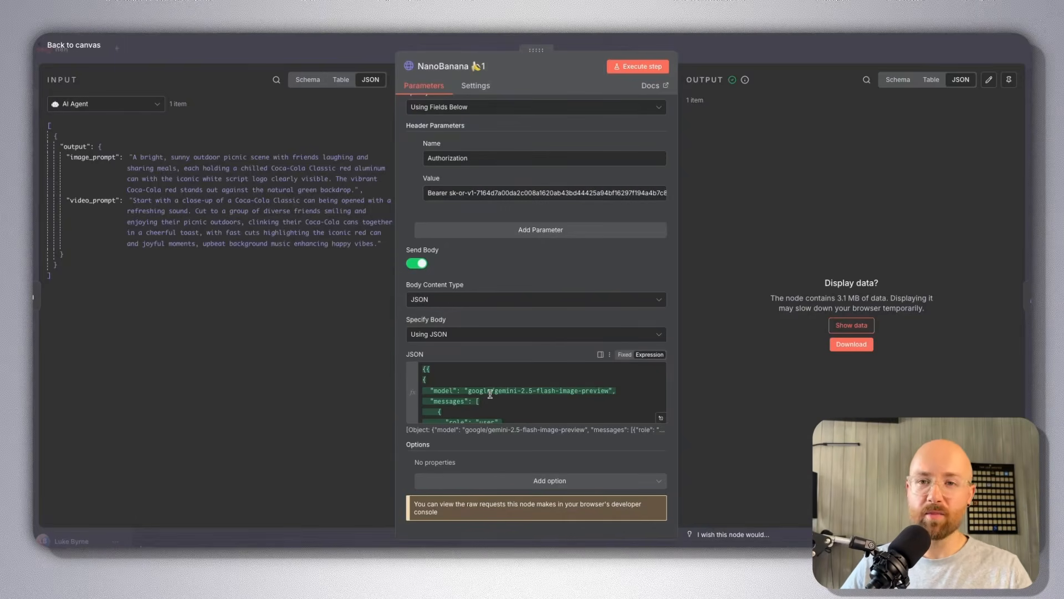
{"action": "left_click_drag", "start_coordinate": [458, 388], "coordinate": [623, 388]}
{"action": "scroll", "coordinate": [605, 388], "scroll_direction": "down", "scroll_amount": 1}
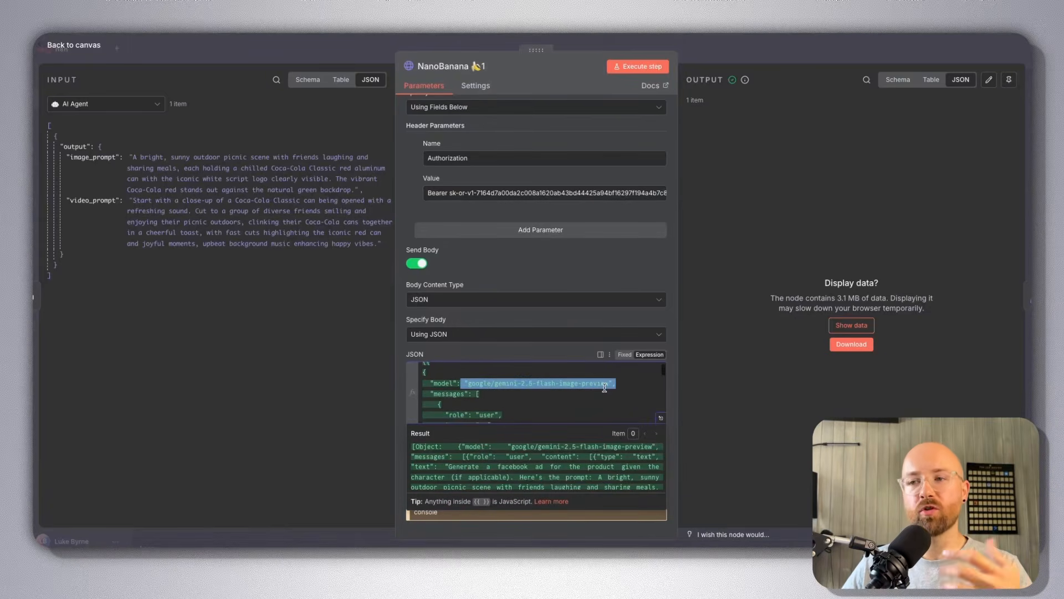
{"action": "scroll", "coordinate": [605, 388], "scroll_direction": "down", "scroll_amount": 3}
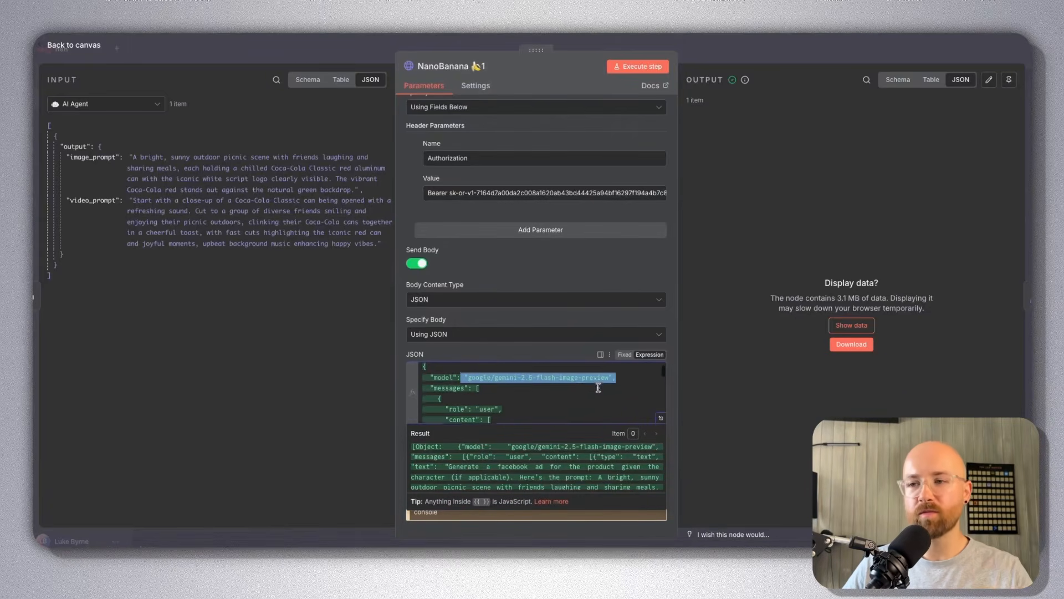
{"action": "scroll", "coordinate": [566, 390], "scroll_direction": "down", "scroll_amount": 2}
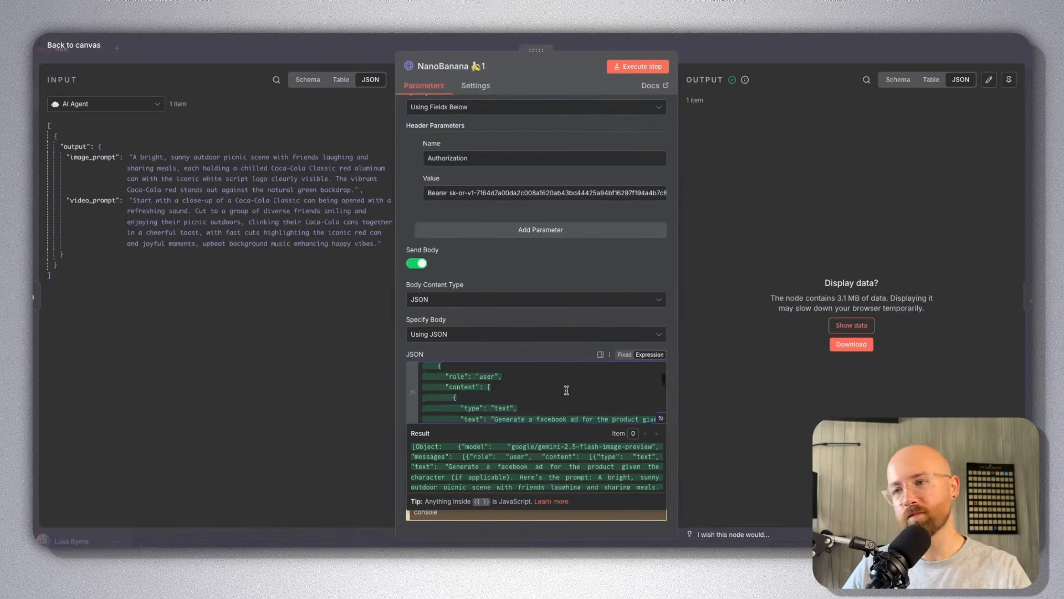
{"action": "scroll", "coordinate": [514, 387], "scroll_direction": "down", "scroll_amount": 8}
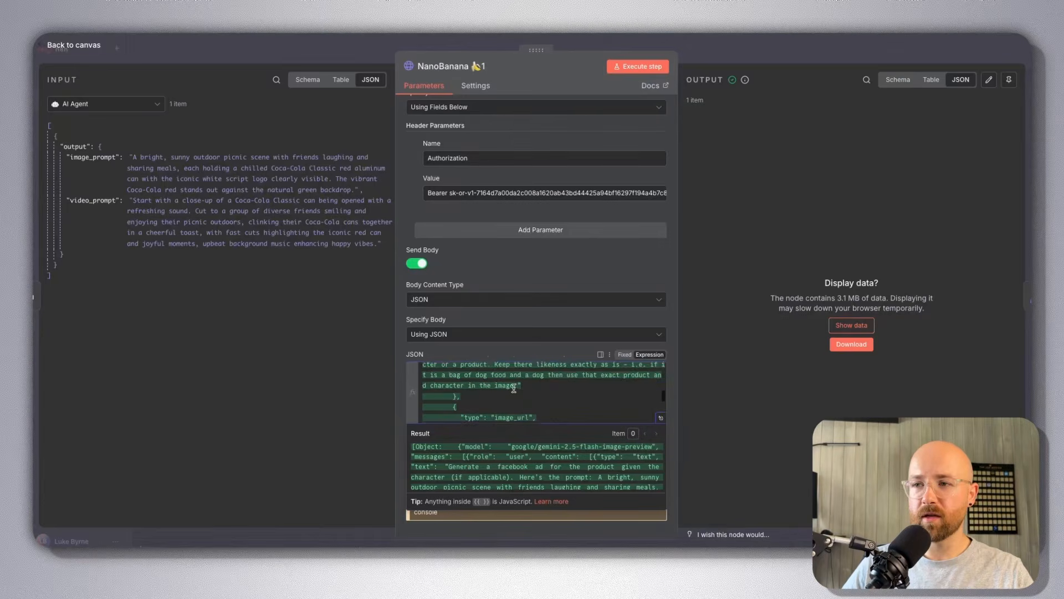
Expand the JSON body expression and highlight its ad prompt text, the image_url block and the whole request.
{"action": "scroll", "coordinate": [489, 387], "scroll_direction": "up", "scroll_amount": 5}
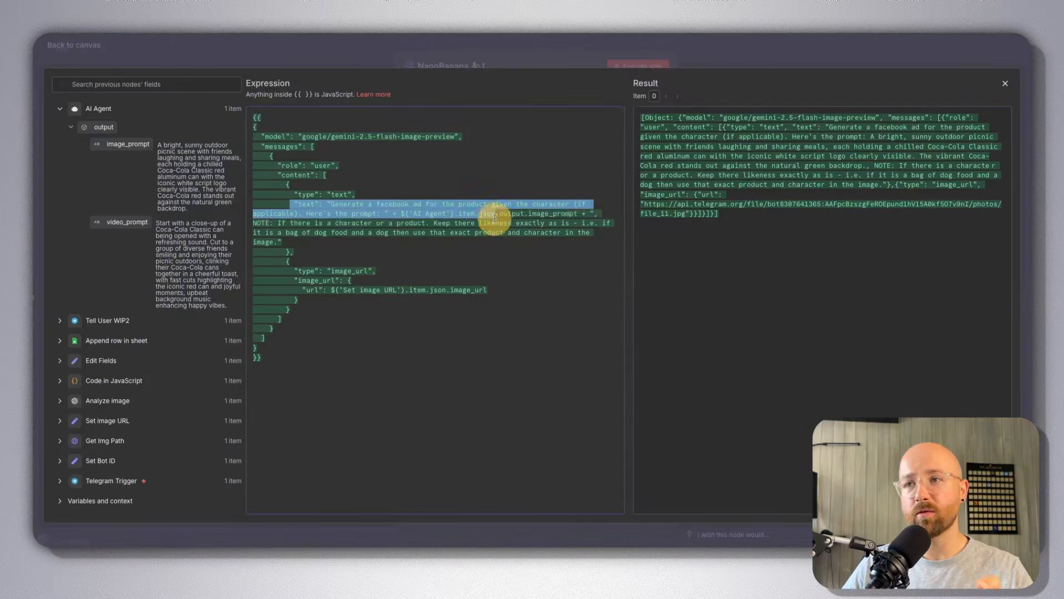
{"action": "left_click_drag", "start_coordinate": [494, 219], "coordinate": [596, 235]}
{"action": "left_click_drag", "start_coordinate": [295, 283], "coordinate": [526, 294]}
{"action": "left_click", "coordinate": [526, 294]}
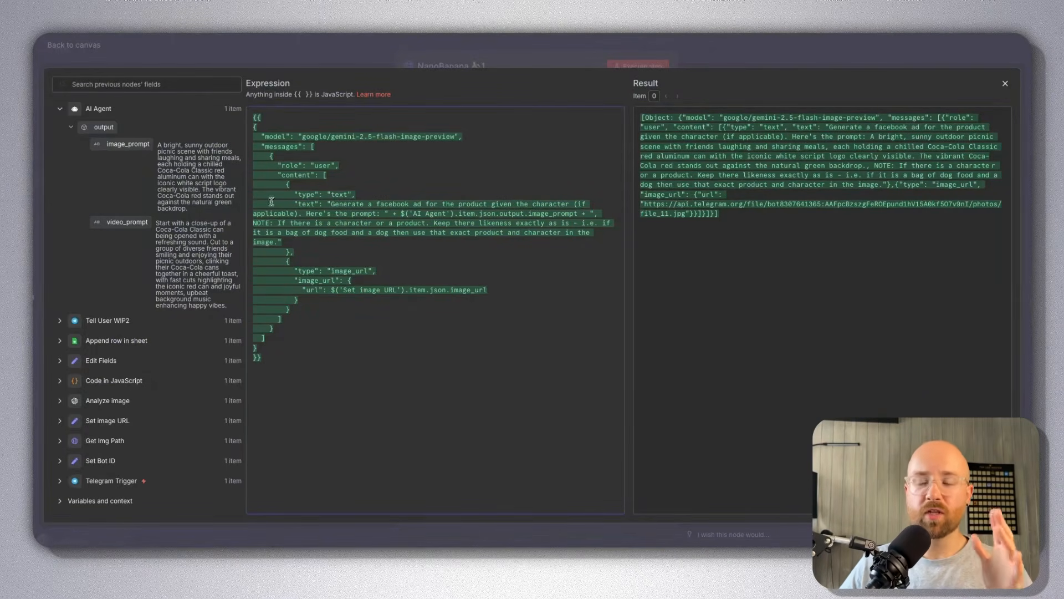
{"action": "left_click_drag", "start_coordinate": [302, 348], "coordinate": [237, 100]}
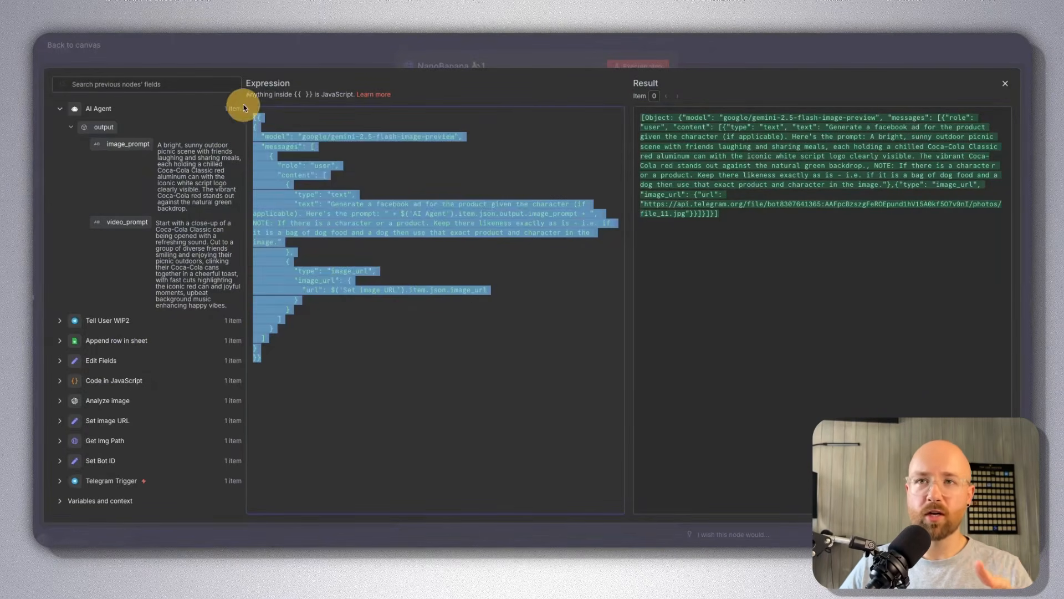
{"action": "left_click", "coordinate": [339, 173]}
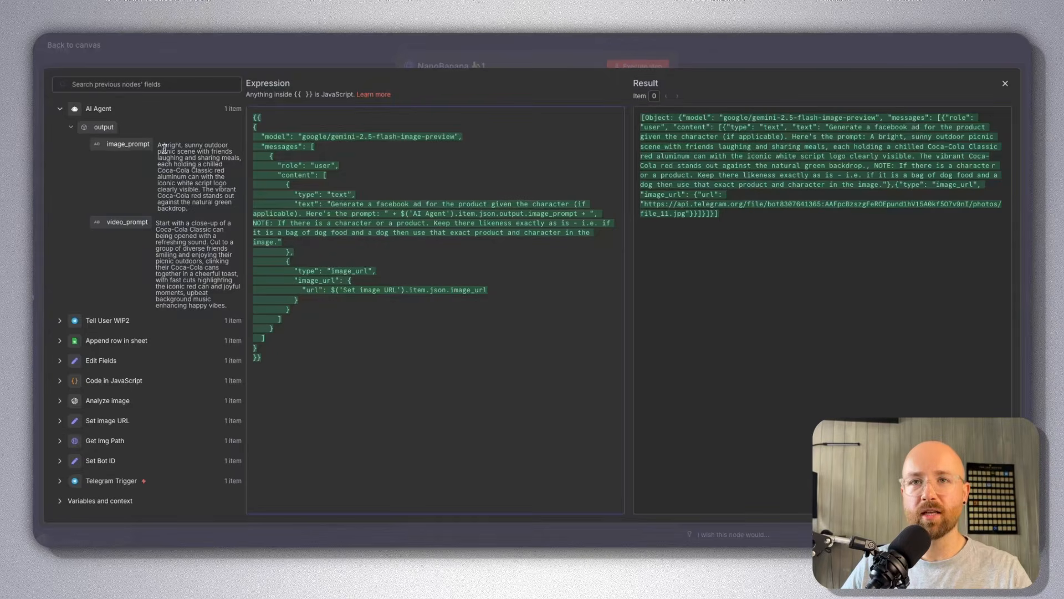
Highlight the AI Agent's image_prompt output and the complete request expression, and close the expression editor.
{"action": "left_click_drag", "start_coordinate": [164, 148], "coordinate": [198, 215]}
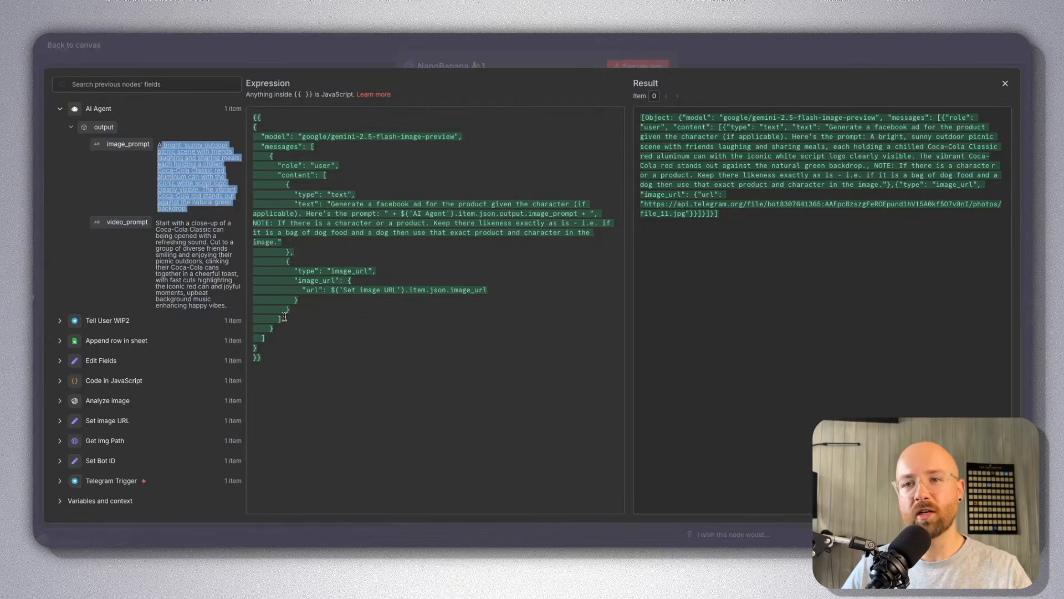
{"action": "left_click_drag", "start_coordinate": [280, 364], "coordinate": [244, 114]}
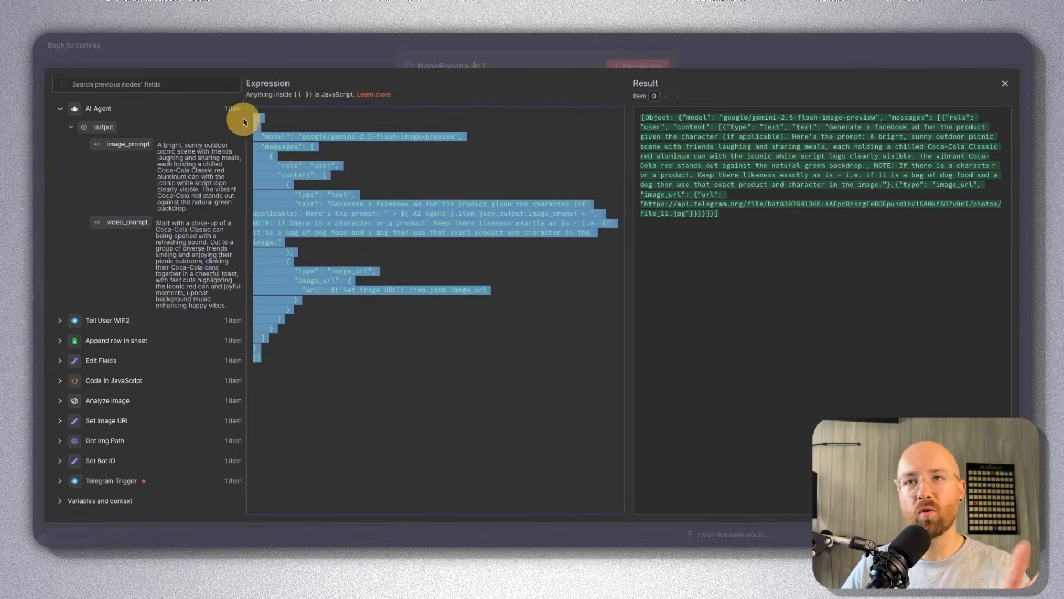
{"action": "left_click", "coordinate": [371, 204]}
{"action": "left_click", "coordinate": [463, 49]}
Highlight the API key in the NanoBanana node's Authorization header and locate the API key creation option on OpenRouter's API page.
{"action": "scroll", "coordinate": [488, 244], "scroll_direction": "up", "scroll_amount": 3}
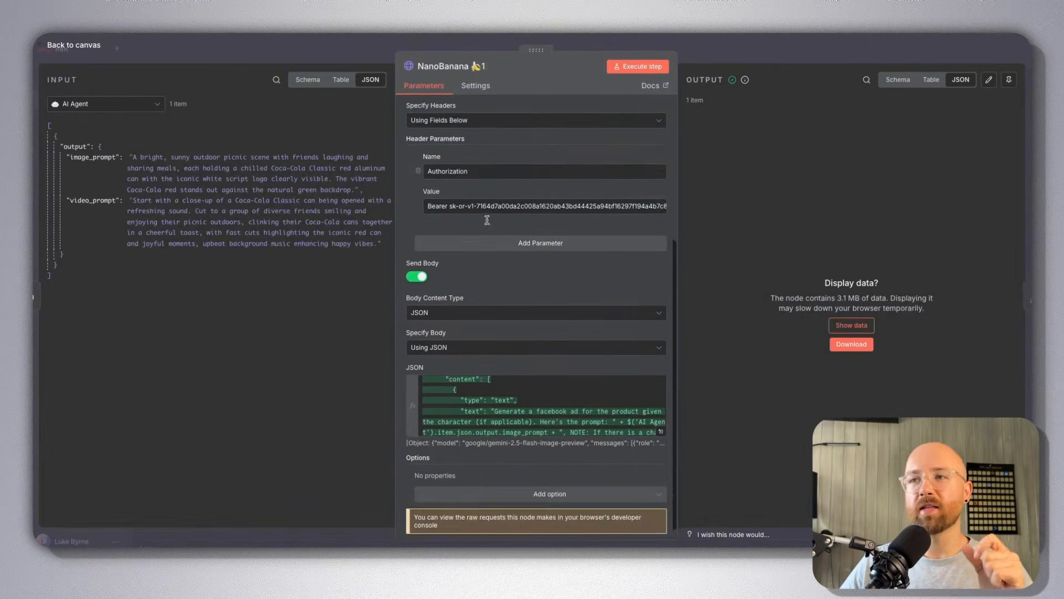
{"action": "scroll", "coordinate": [488, 244], "scroll_direction": "up", "scroll_amount": 1}
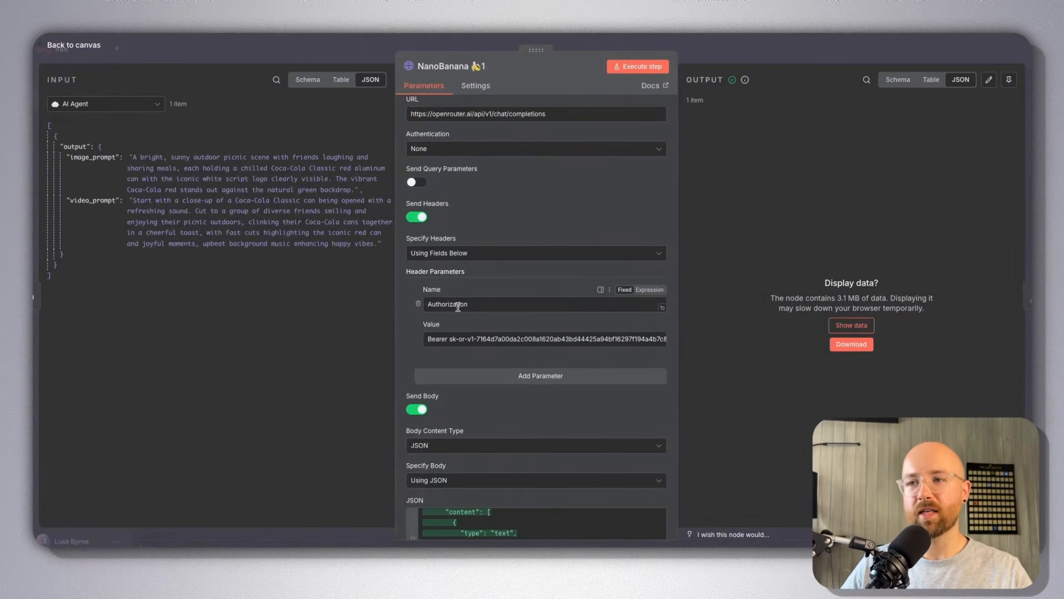
{"action": "left_click_drag", "start_coordinate": [449, 339], "coordinate": [689, 335]}
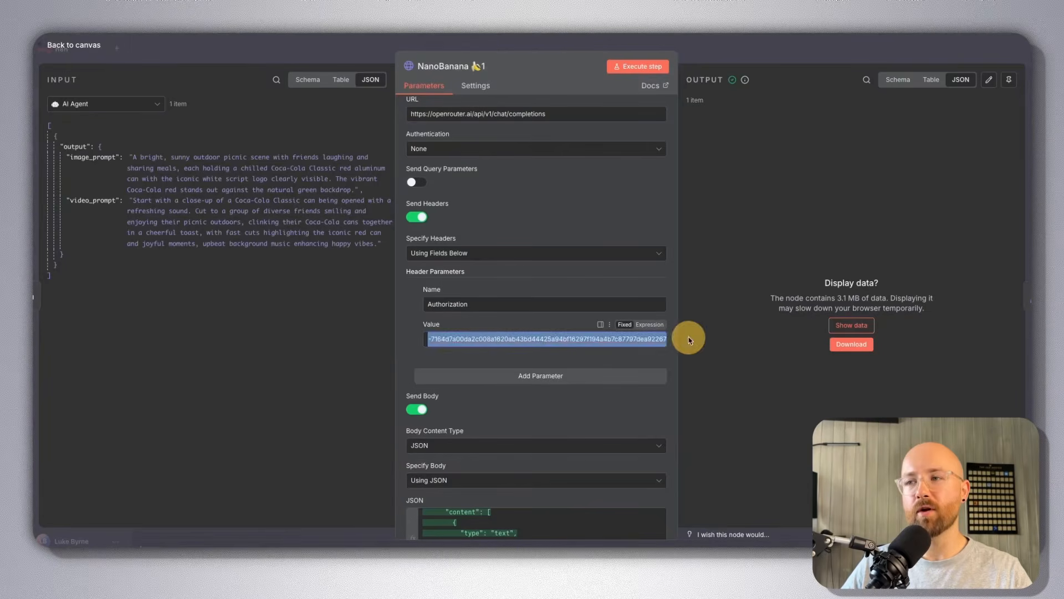
{"action": "left_click", "coordinate": [722, 366]}
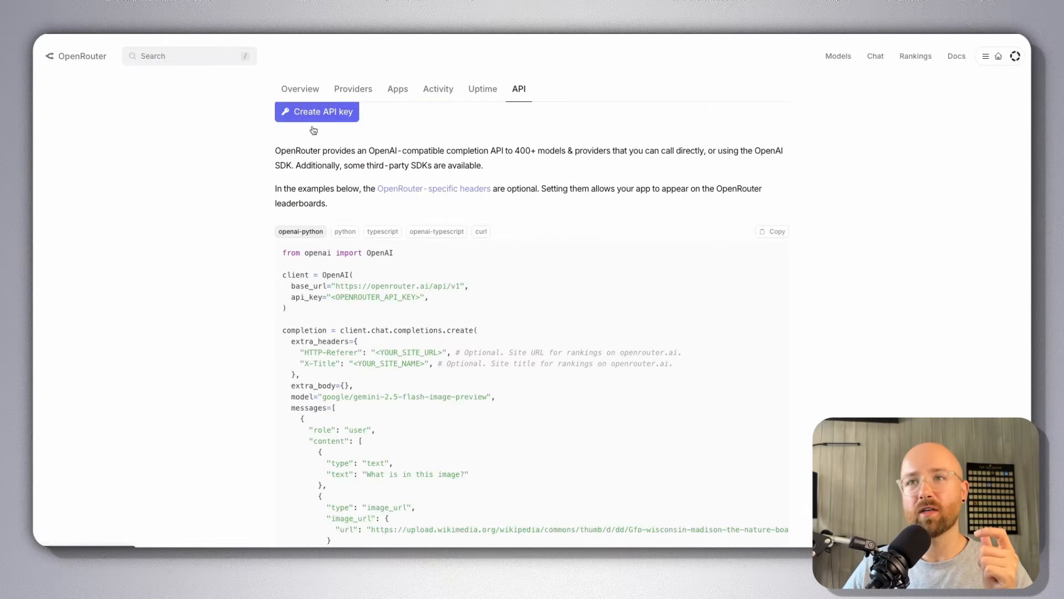
{"action": "scroll", "coordinate": [327, 143], "scroll_direction": "up", "scroll_amount": 1}
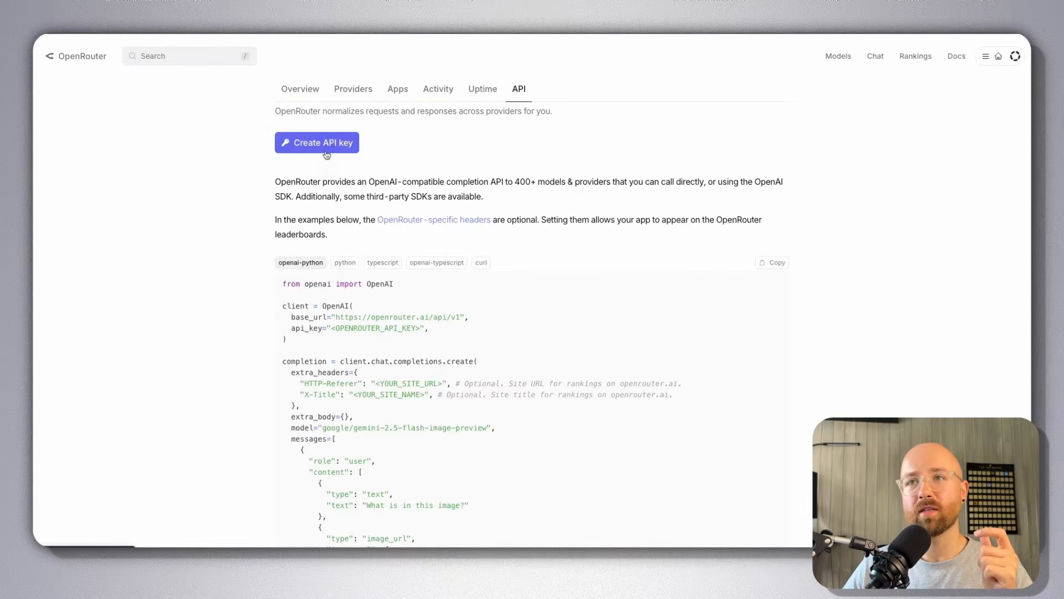
View OpenRouter's form for creating an API key, dismiss it, and close the NanoBanana node's settings in the workflow.
{"action": "left_click", "coordinate": [327, 143]}
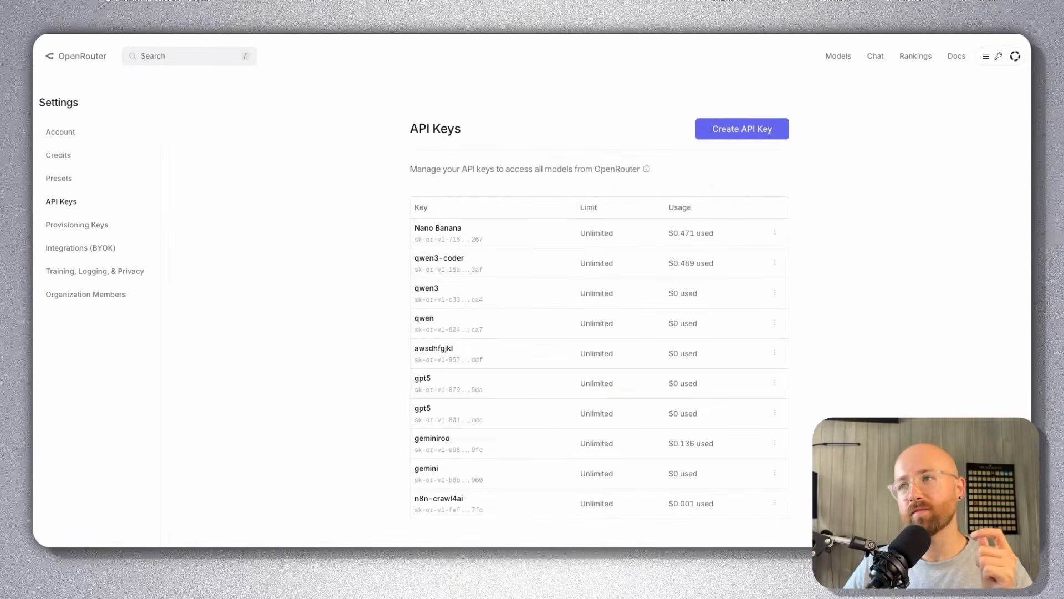
{"action": "left_click", "coordinate": [752, 130]}
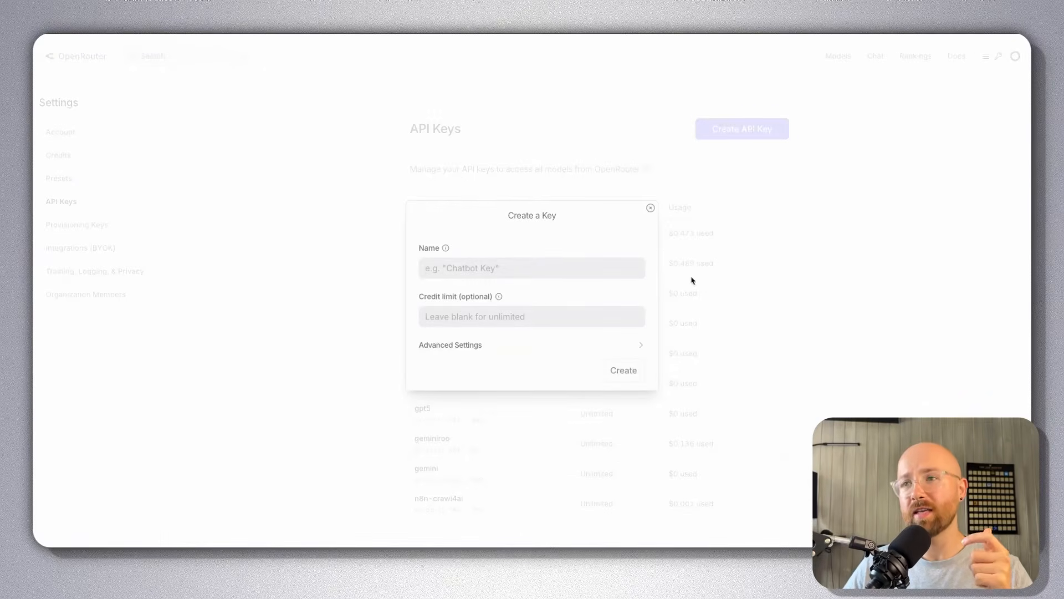
{"action": "left_click", "coordinate": [524, 268]}
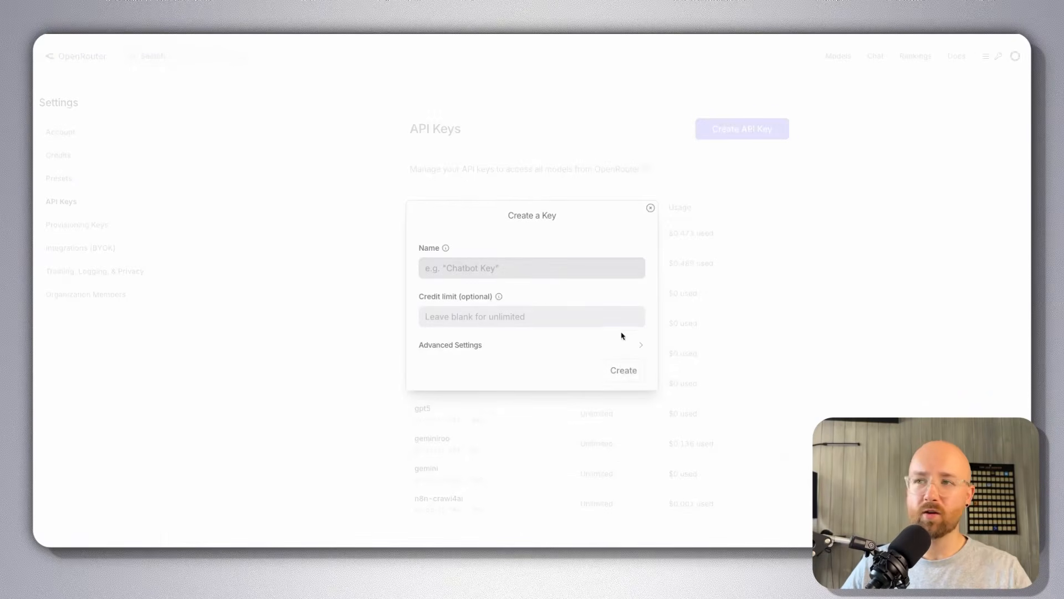
{"action": "left_click", "coordinate": [652, 207]}
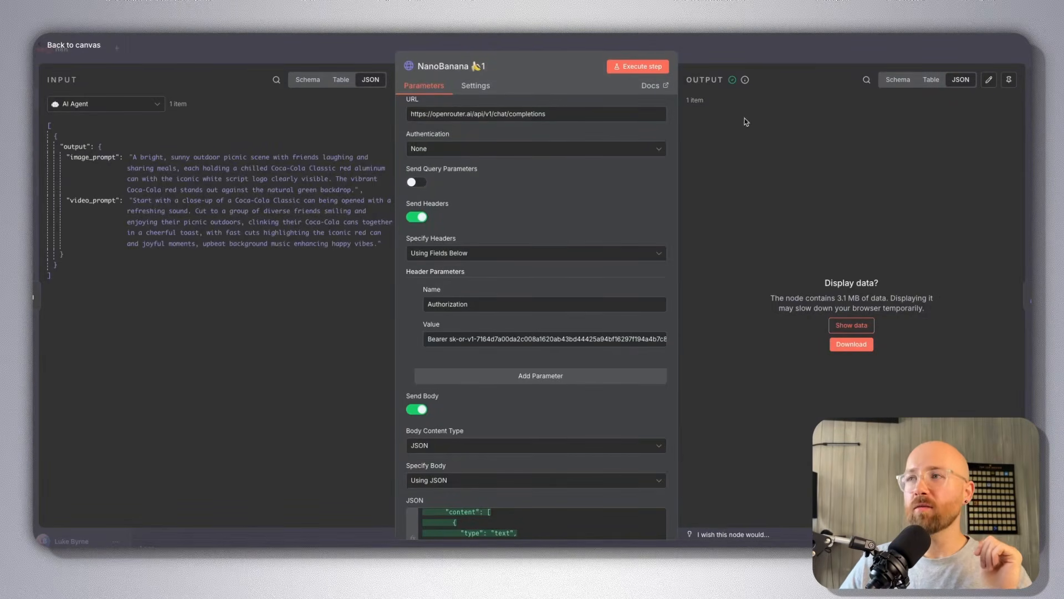
{"action": "left_click", "coordinate": [776, 58]}
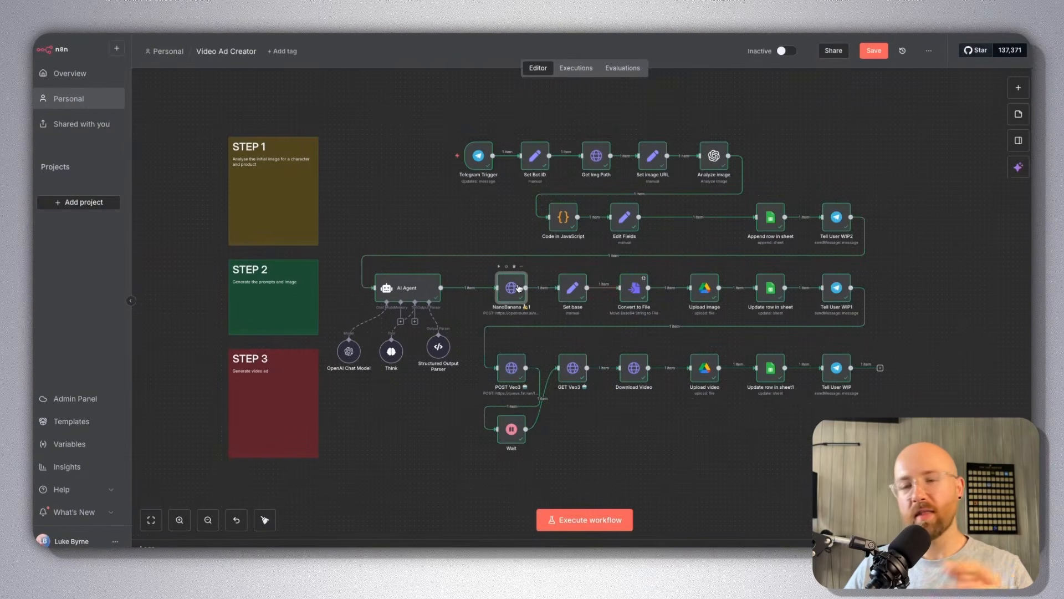
Open the Set base node, display its NanoBanana input data, examine the base64 image URL and the base field's expression, and close the node.
{"action": "scroll", "coordinate": [517, 291], "scroll_direction": "left", "scroll_amount": 1}
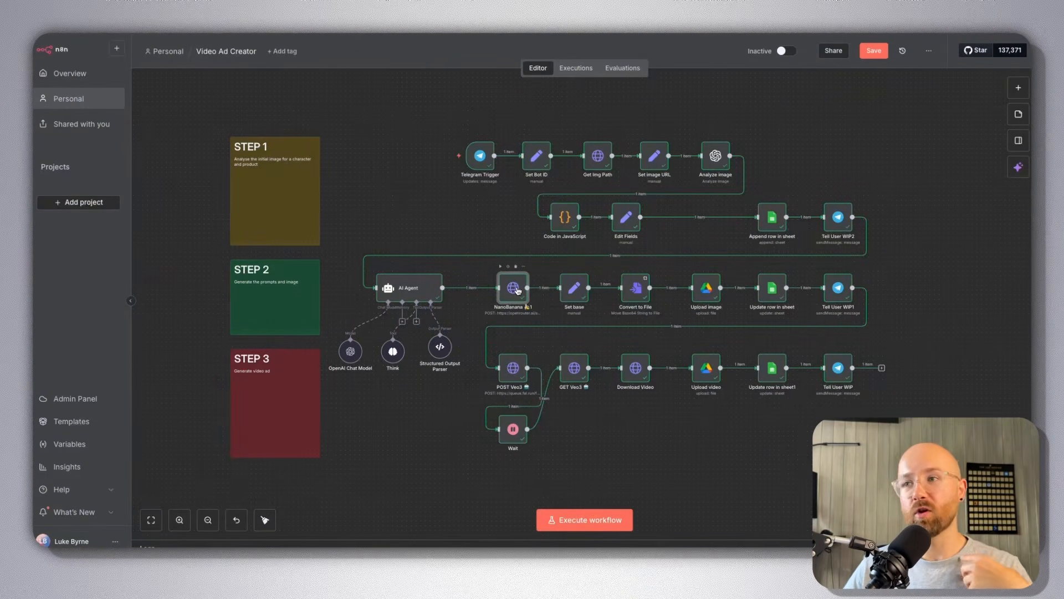
{"action": "scroll", "coordinate": [517, 291], "scroll_direction": "right", "scroll_amount": 1}
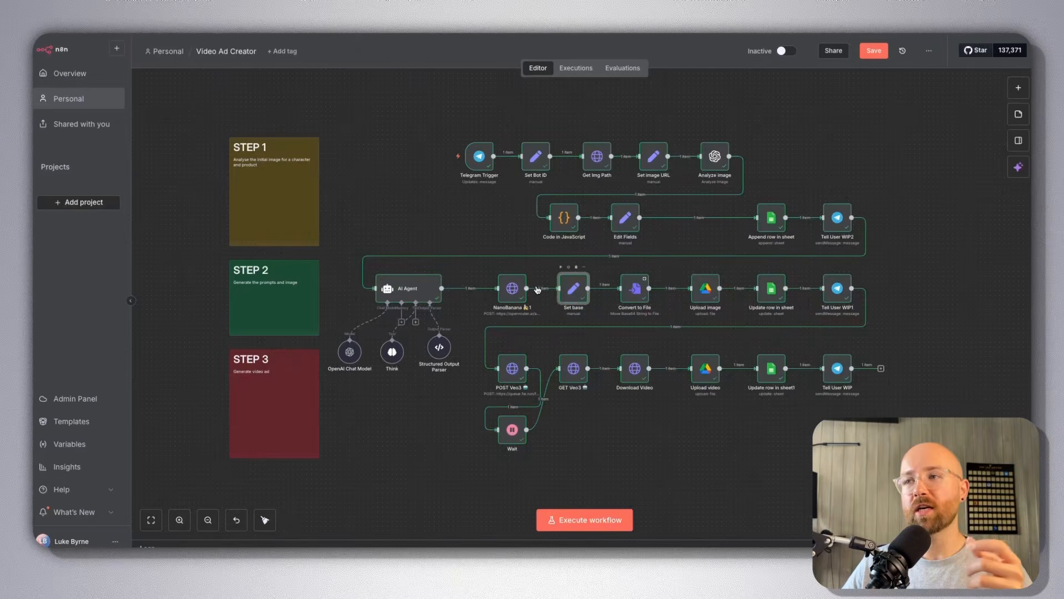
{"action": "double_click", "coordinate": [559, 265]}
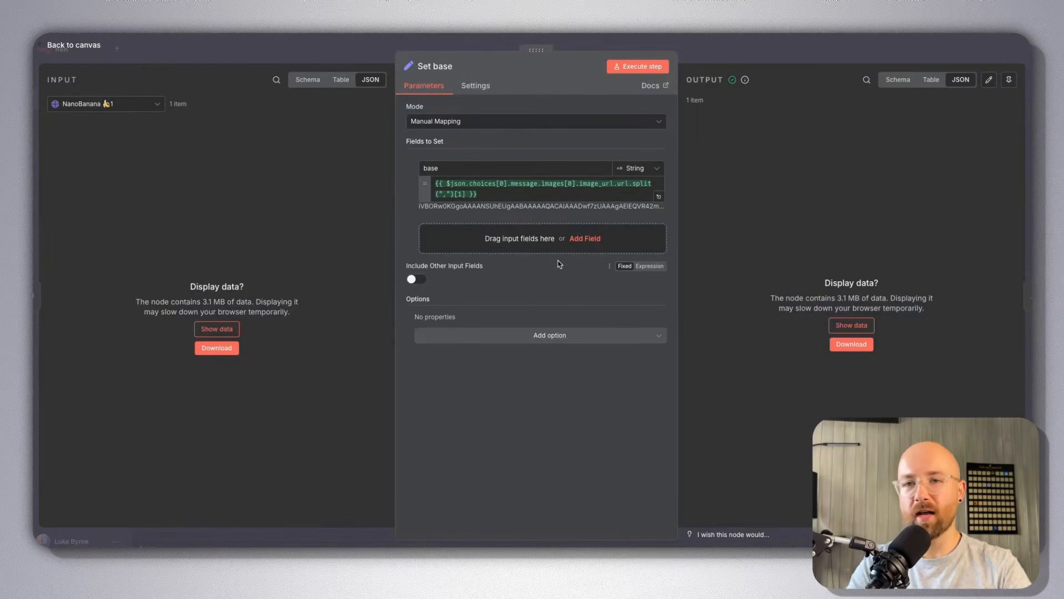
{"action": "left_click", "coordinate": [198, 328]}
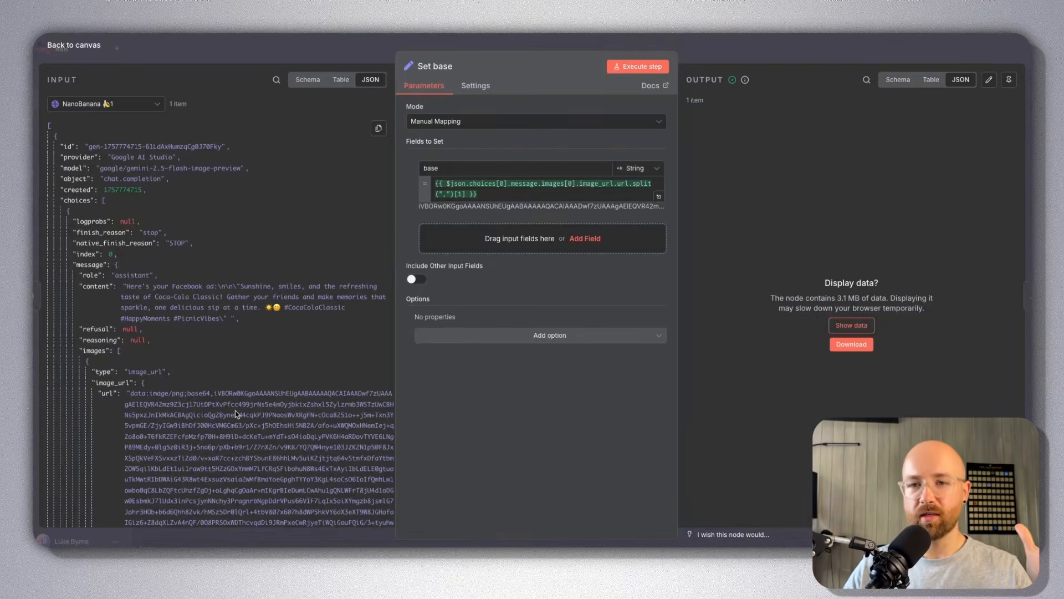
{"action": "scroll", "coordinate": [236, 411], "scroll_direction": "down", "scroll_amount": 3}
{"action": "scroll", "coordinate": [236, 411], "scroll_direction": "down", "scroll_amount": 10}
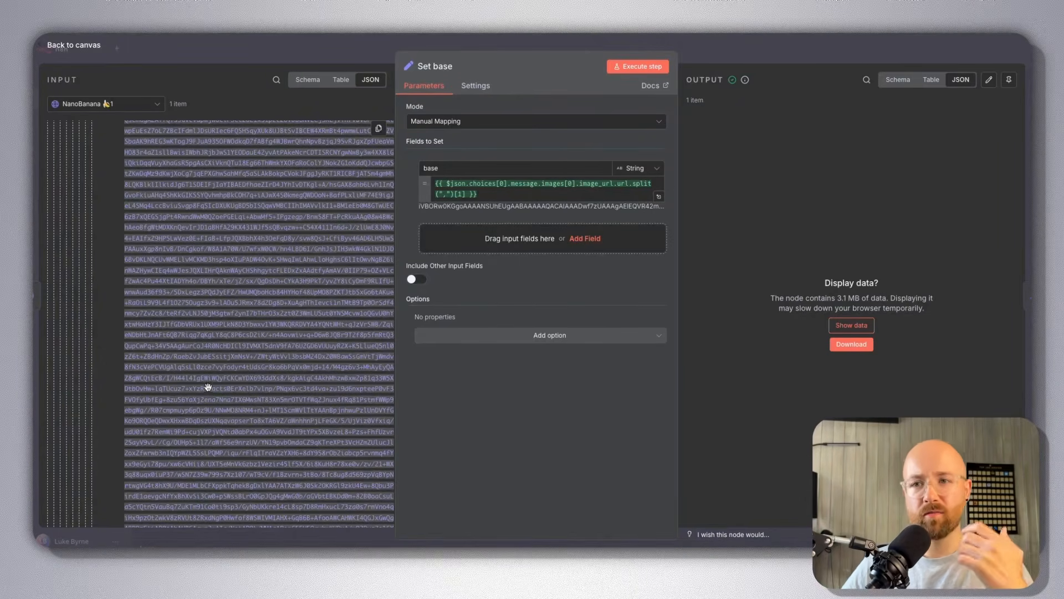
{"action": "scroll", "coordinate": [310, 347], "scroll_direction": "down", "scroll_amount": 4}
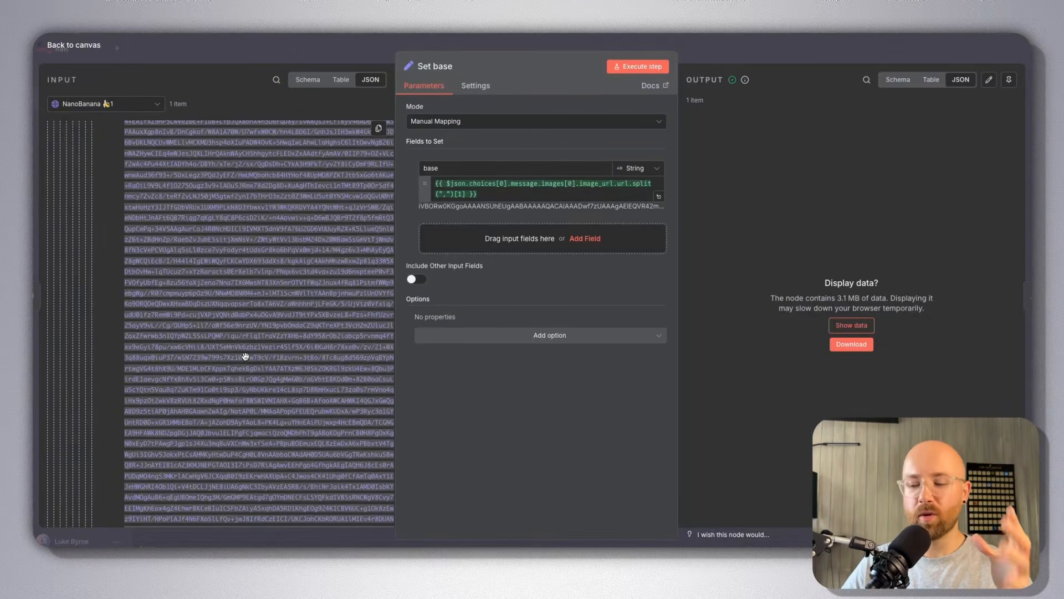
{"action": "left_click", "coordinate": [307, 376]}
{"action": "scroll", "coordinate": [255, 306], "scroll_direction": "up", "scroll_amount": 5}
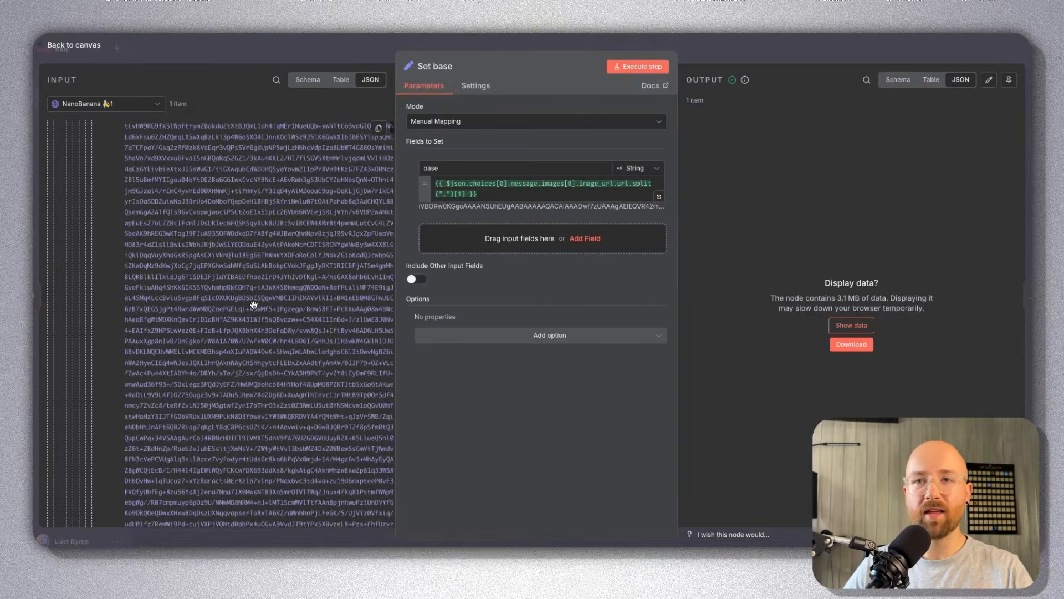
{"action": "scroll", "coordinate": [253, 305], "scroll_direction": "up", "scroll_amount": 7}
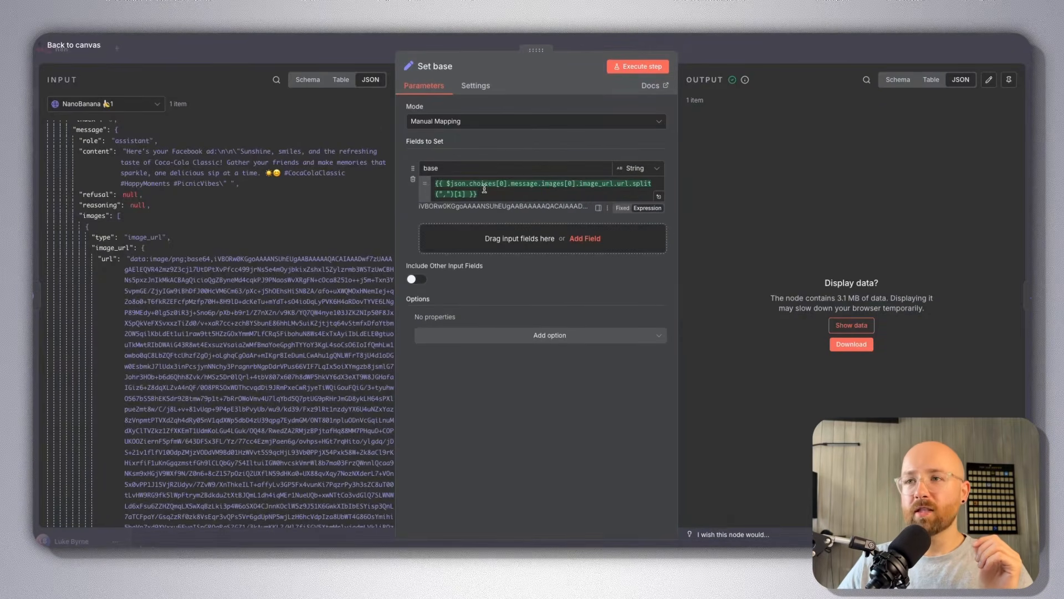
{"action": "left_click_drag", "start_coordinate": [423, 186], "coordinate": [477, 194]}
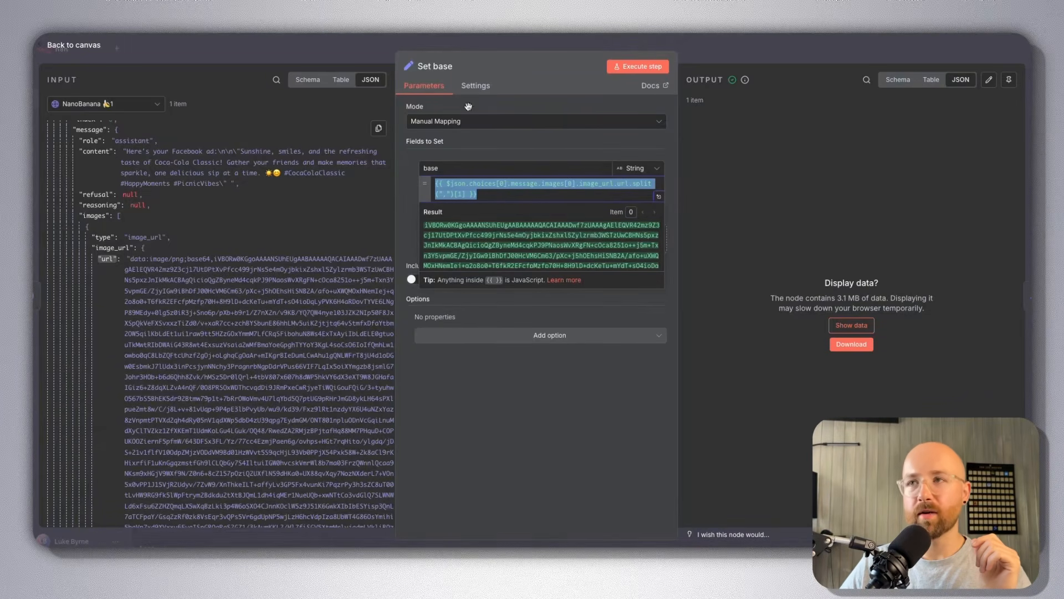
{"action": "left_click", "coordinate": [505, 44]}
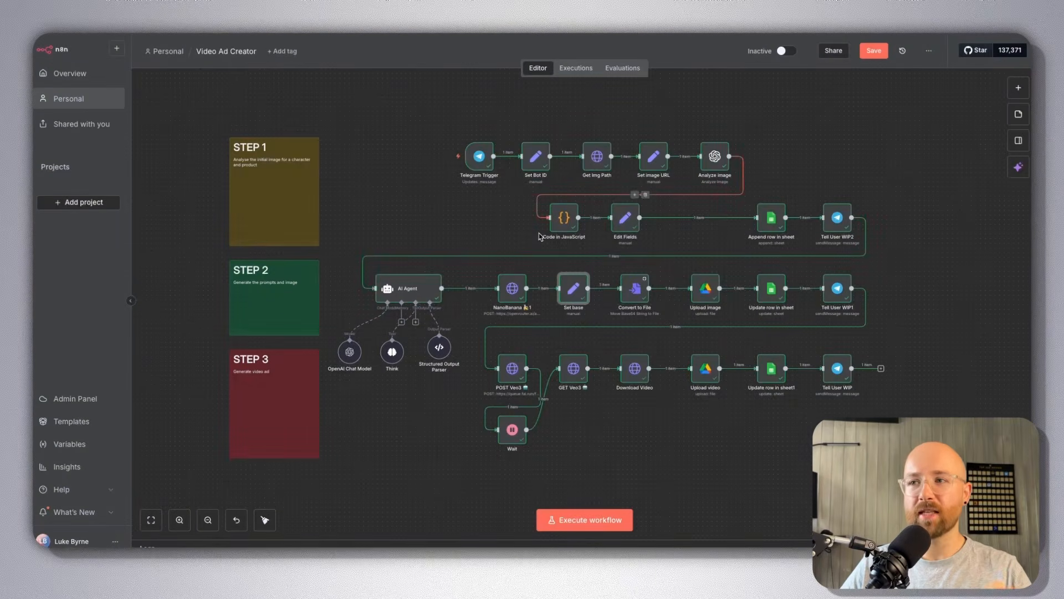
Examine the Convert to File node's base input field, data output field and output MIME type, view the generated image, and close the node.
{"action": "double_click", "coordinate": [634, 288]}
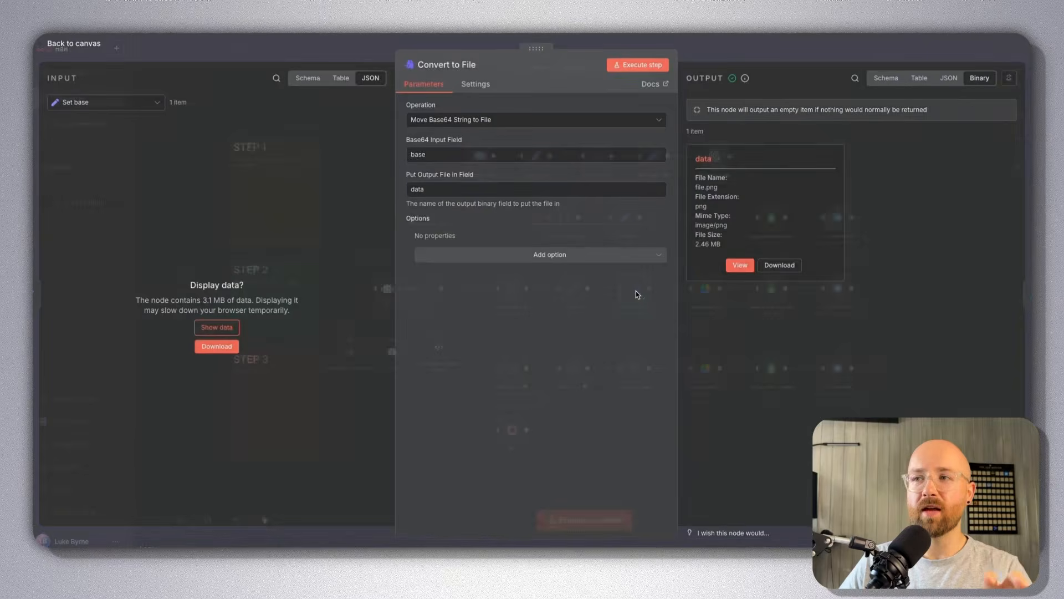
{"action": "double_click", "coordinate": [412, 156]}
{"action": "left_click", "coordinate": [428, 201]}
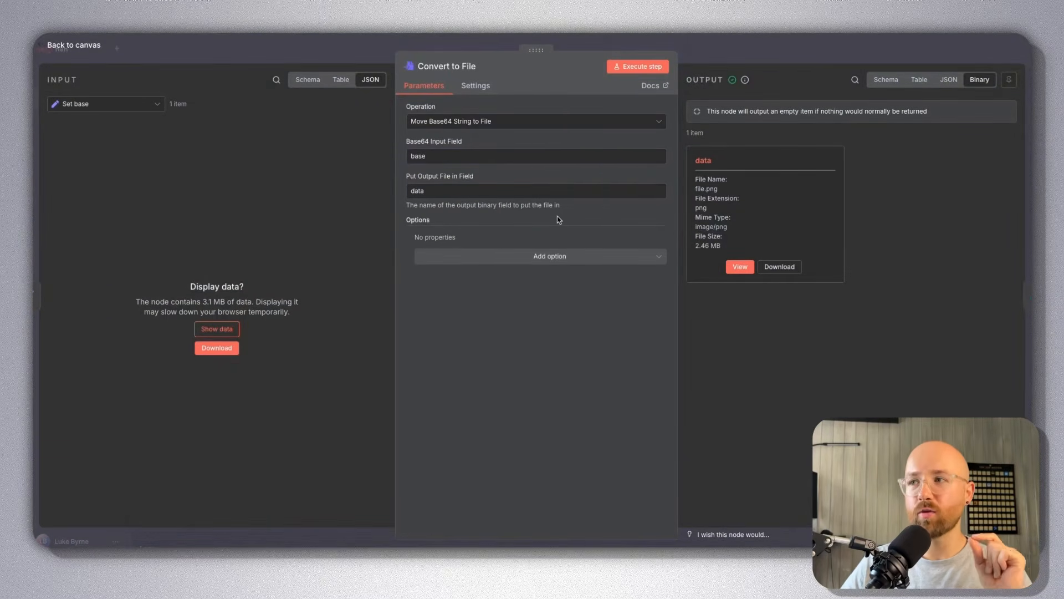
{"action": "left_click_drag", "start_coordinate": [729, 227], "coordinate": [696, 229]}
{"action": "left_click", "coordinate": [741, 227]}
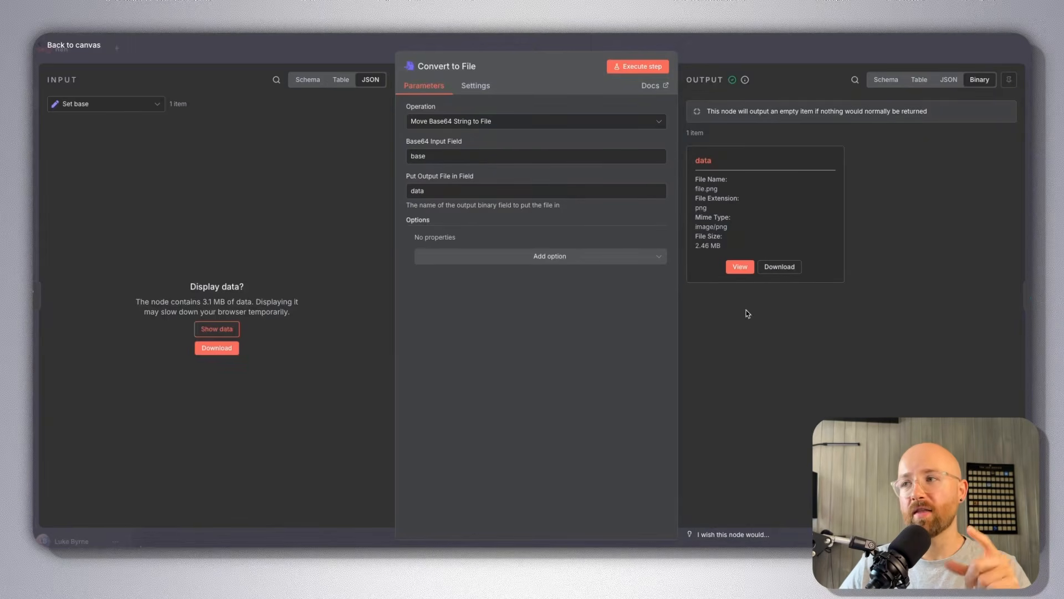
{"action": "left_click", "coordinate": [745, 273]}
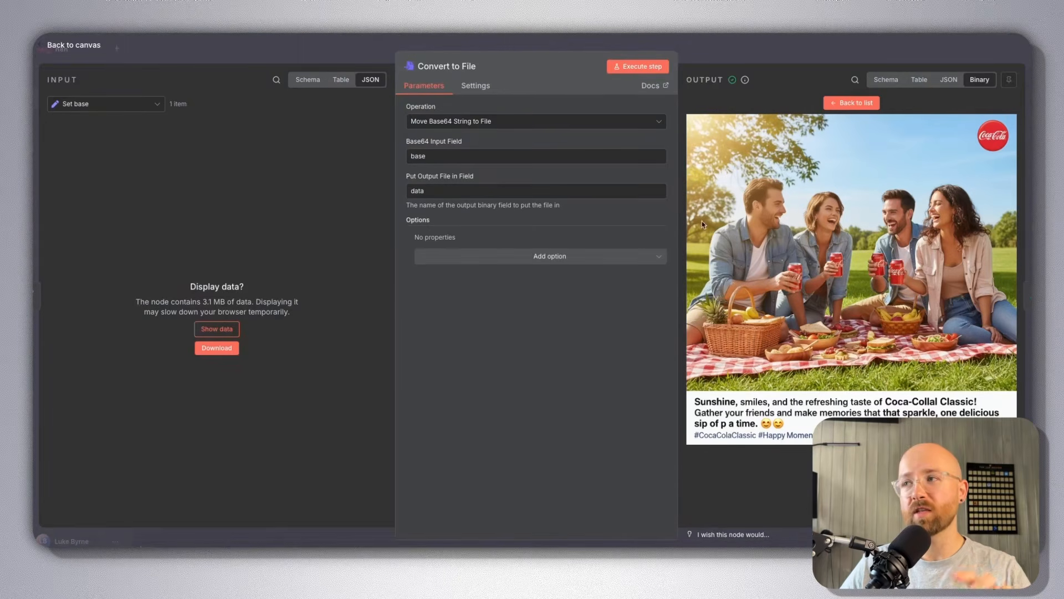
{"action": "left_click", "coordinate": [753, 60]}
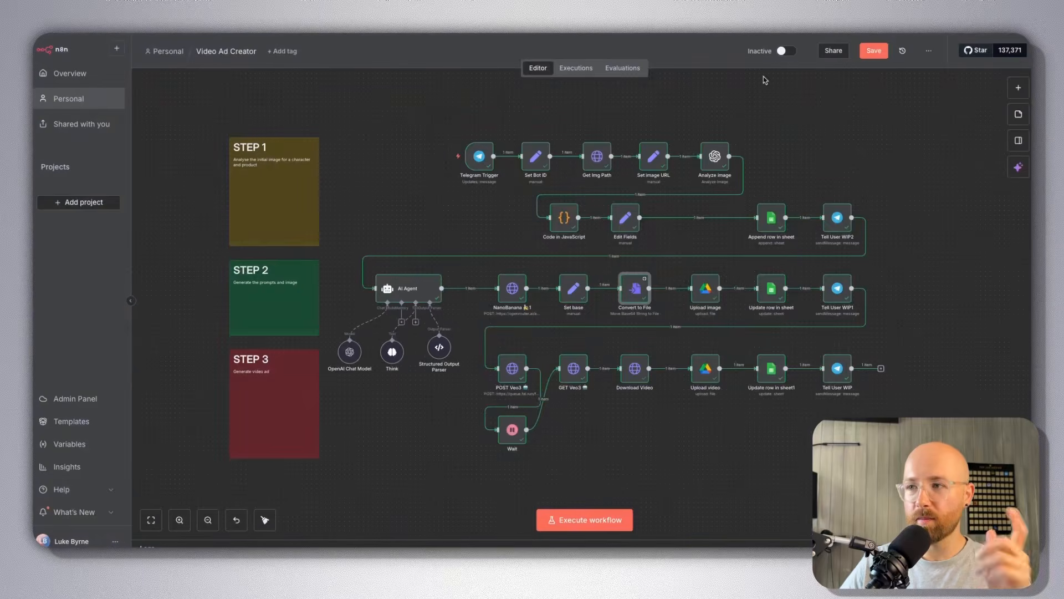
Open the Upload image node and inspect its Google Drive credential options, including the one for creating a new credential.
{"action": "left_click", "coordinate": [706, 289]}
{"action": "double_click", "coordinate": [706, 289]}
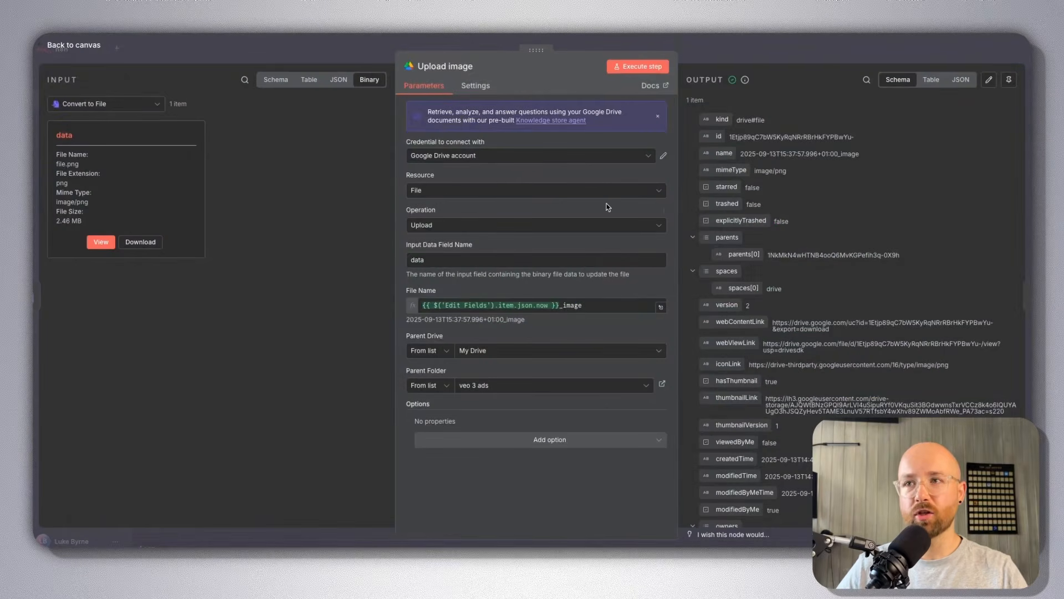
{"action": "left_click", "coordinate": [565, 157]}
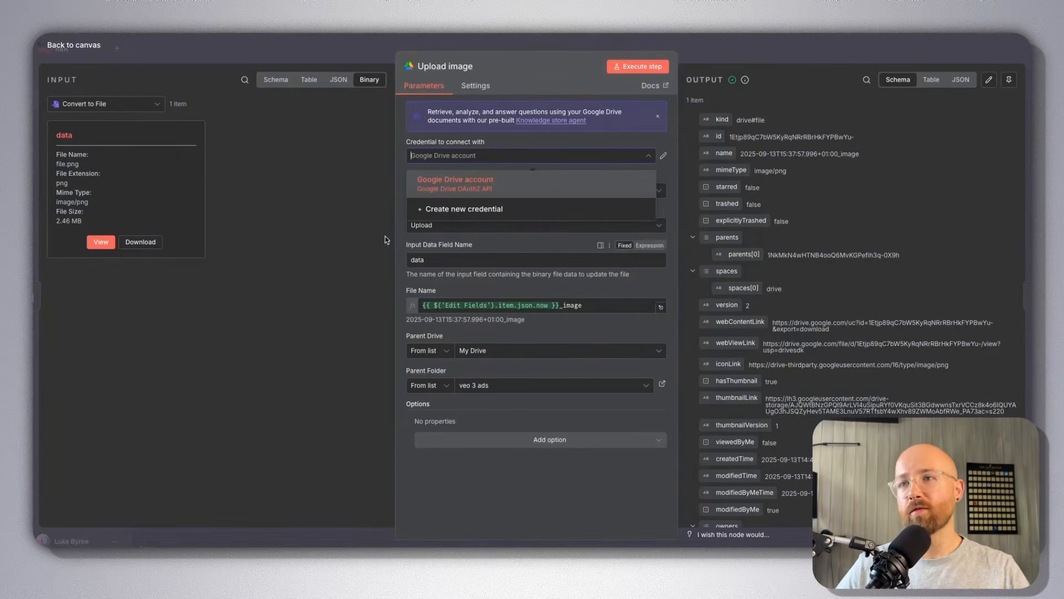
{"action": "left_click", "coordinate": [455, 215]}
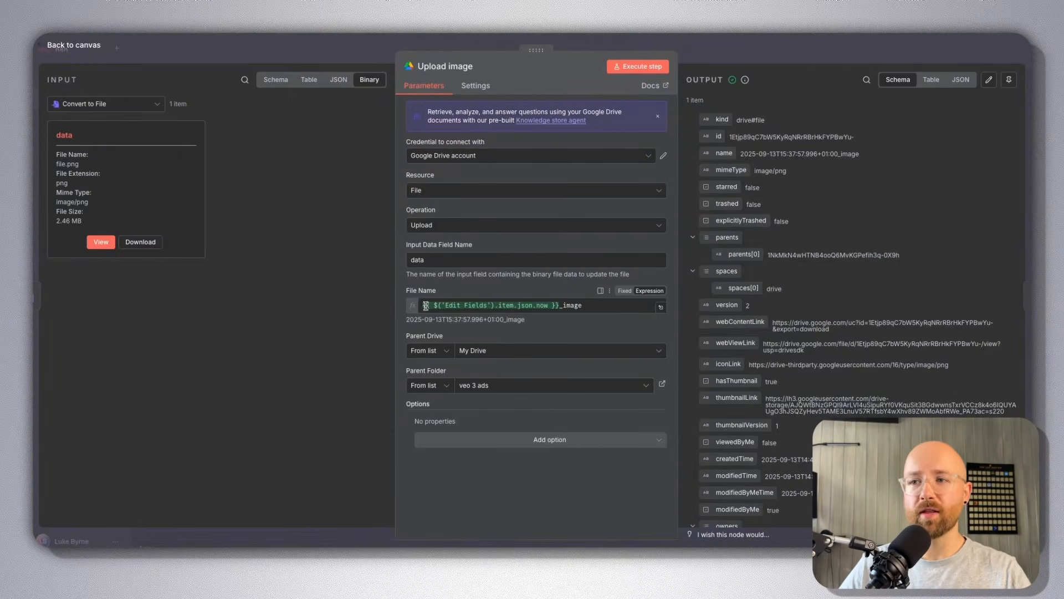
Highlight the Upload image node's File Name expression, its timestamp result and the _image suffix.
{"action": "left_click_drag", "start_coordinate": [427, 306], "coordinate": [556, 307]}
{"action": "left_click", "coordinate": [536, 306]}
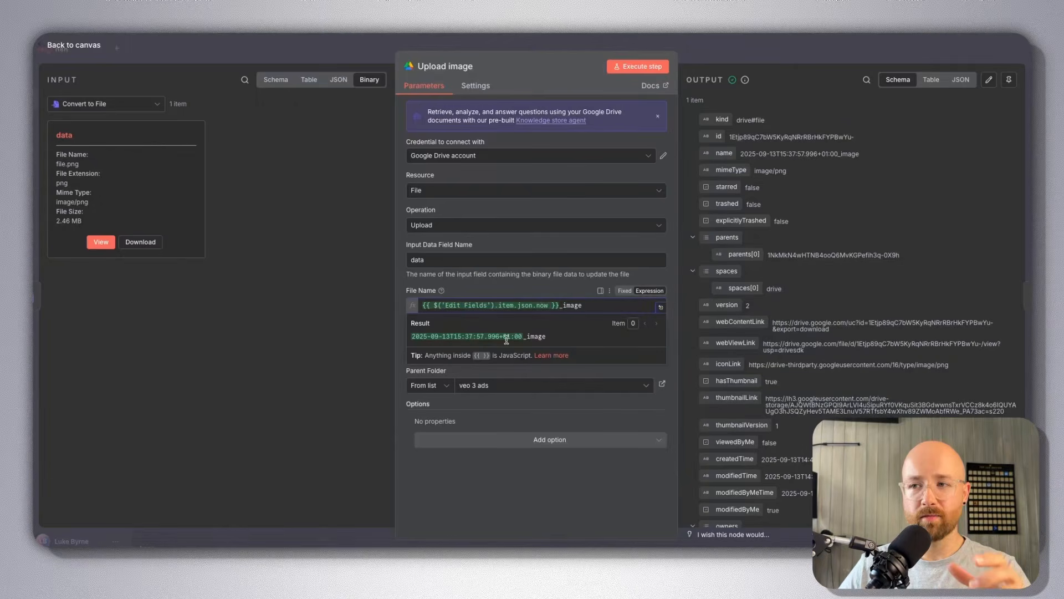
{"action": "left_click_drag", "start_coordinate": [413, 336], "coordinate": [519, 336]}
{"action": "left_click_drag", "start_coordinate": [559, 306], "coordinate": [604, 306]}
{"action": "left_click", "coordinate": [573, 336]}
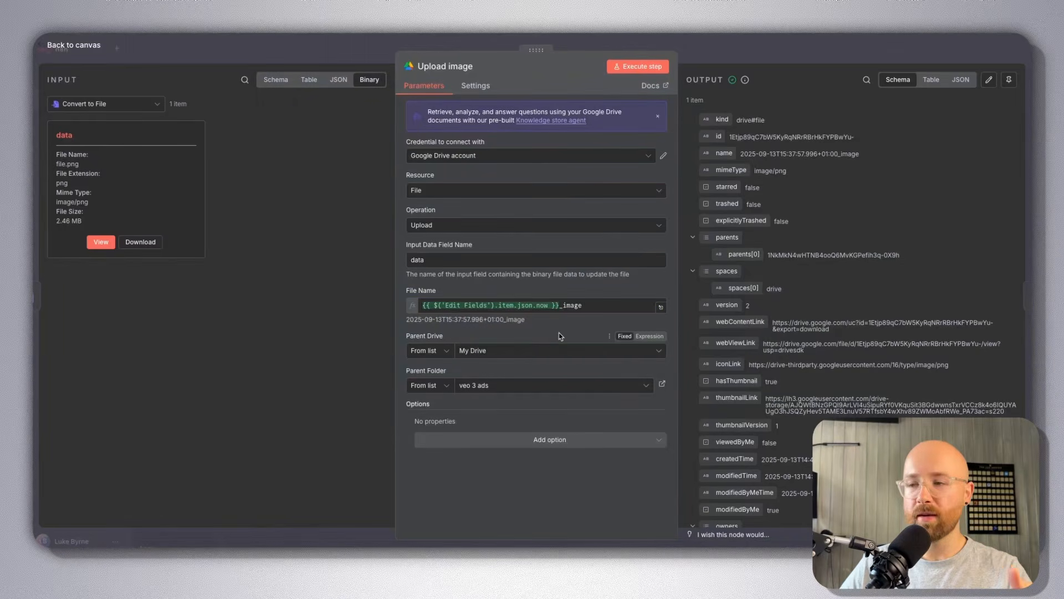
View the Parent Folder choices of the Upload image node, keep veo 3 ads selected, and close the node.
{"action": "left_click", "coordinate": [476, 386]}
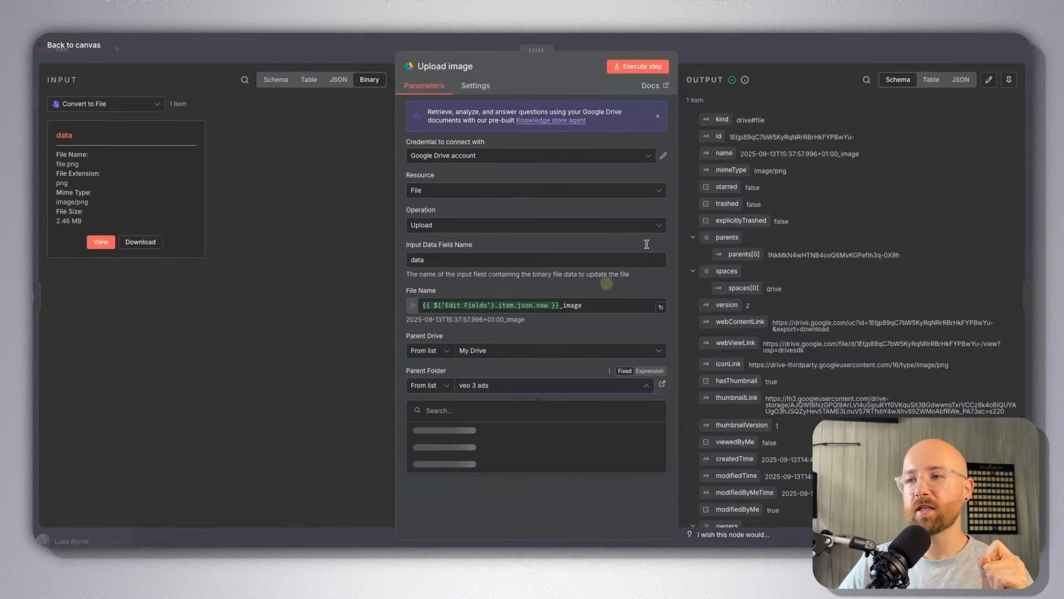
{"action": "left_click", "coordinate": [775, 123]}
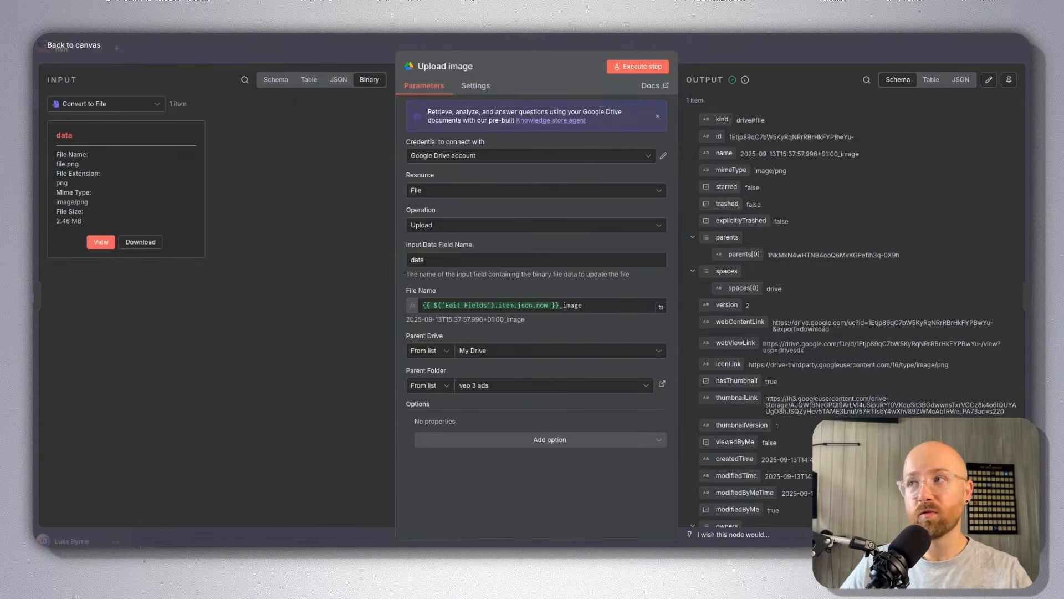
{"action": "left_click", "coordinate": [703, 40]}
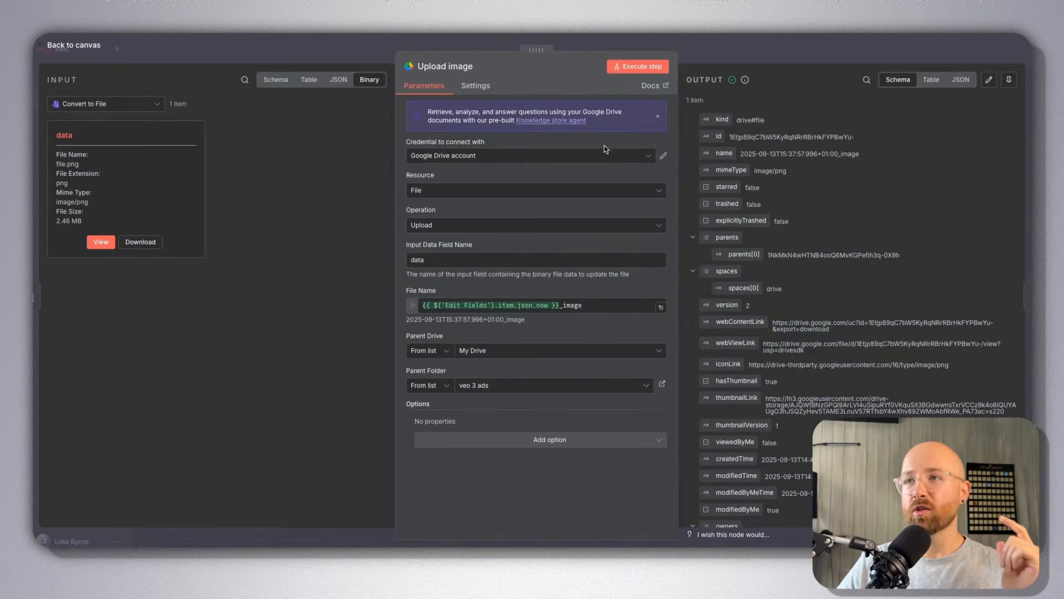
{"action": "left_click", "coordinate": [746, 52]}
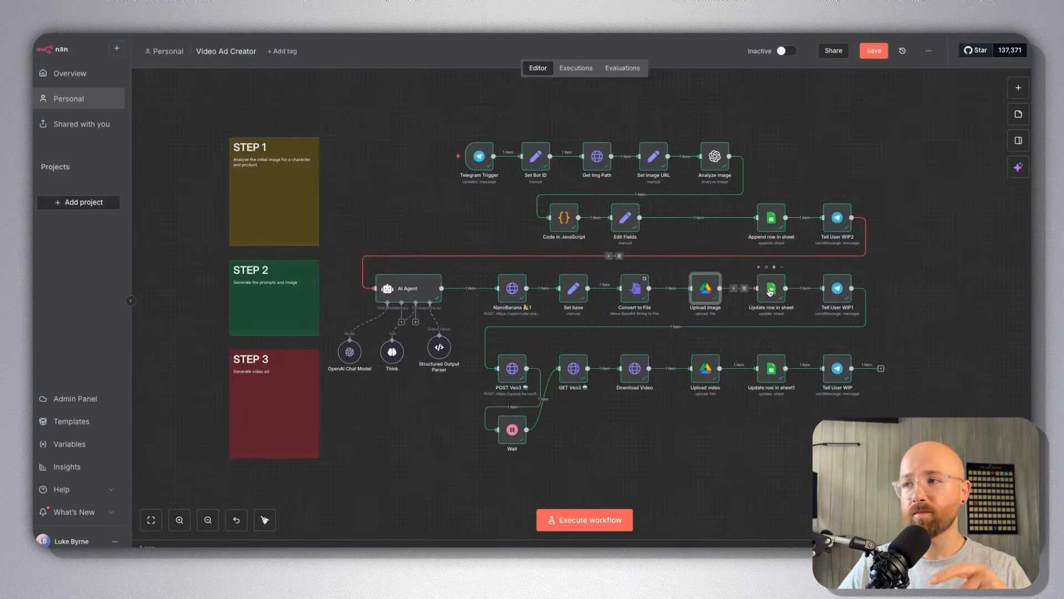
Open the Update row in sheet node after Upload image and inspect its Update Row operation and the index and image_file expressions.
{"action": "double_click", "coordinate": [771, 288]}
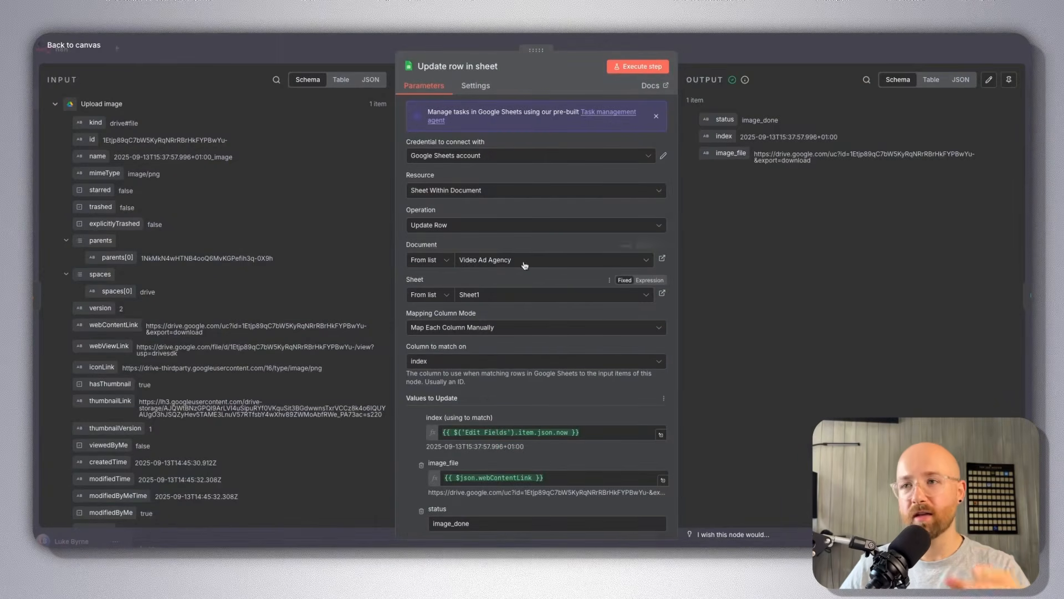
{"action": "left_click", "coordinate": [437, 228]}
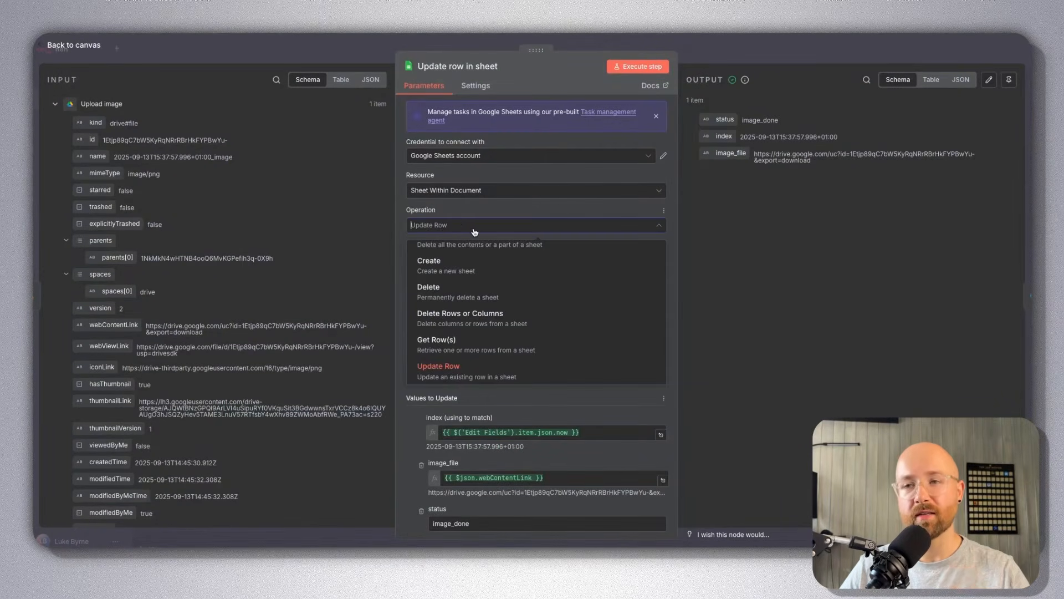
{"action": "left_click", "coordinate": [469, 370]}
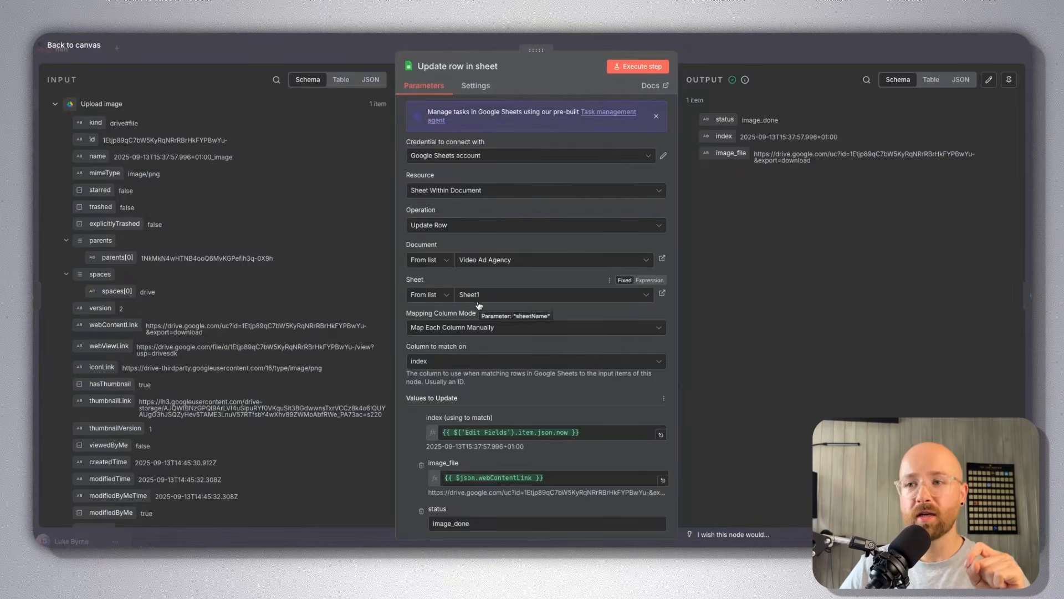
{"action": "scroll", "coordinate": [443, 306], "scroll_direction": "down", "scroll_amount": 2}
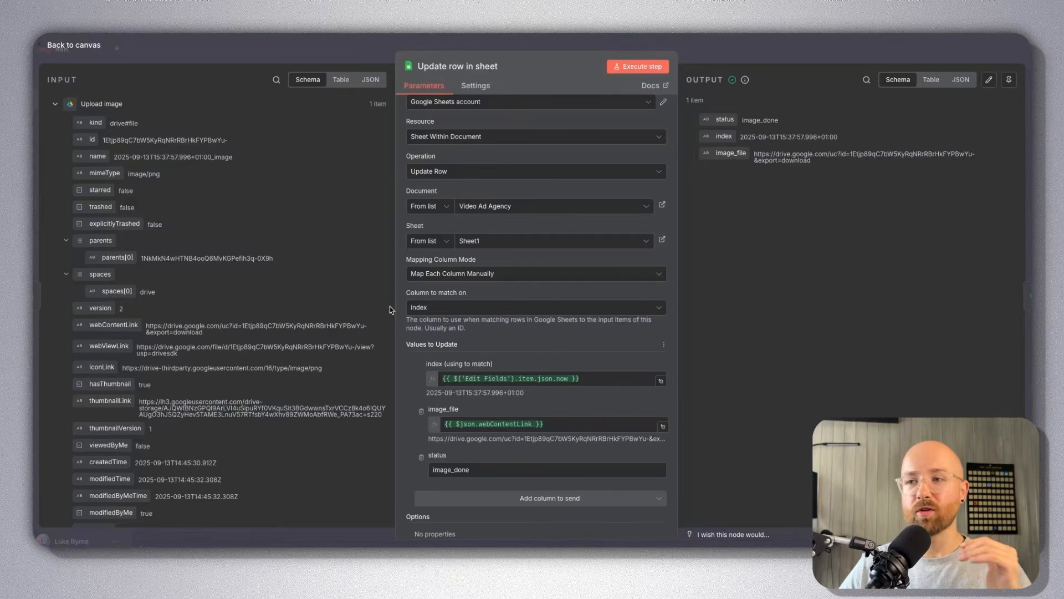
{"action": "left_click", "coordinate": [464, 377]}
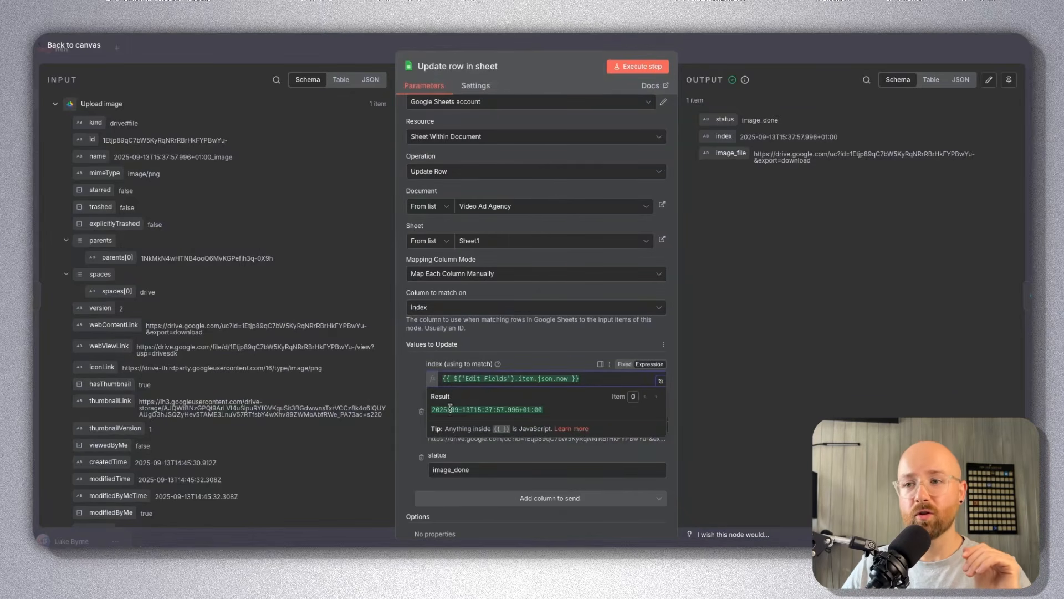
{"action": "mouse_move", "coordinate": [432, 411]}
{"action": "left_mouse_down"}
{"action": "mouse_move", "coordinate": [541, 408]}
{"action": "mouse_move", "coordinate": [441, 424]}
{"action": "left_mouse_up"}
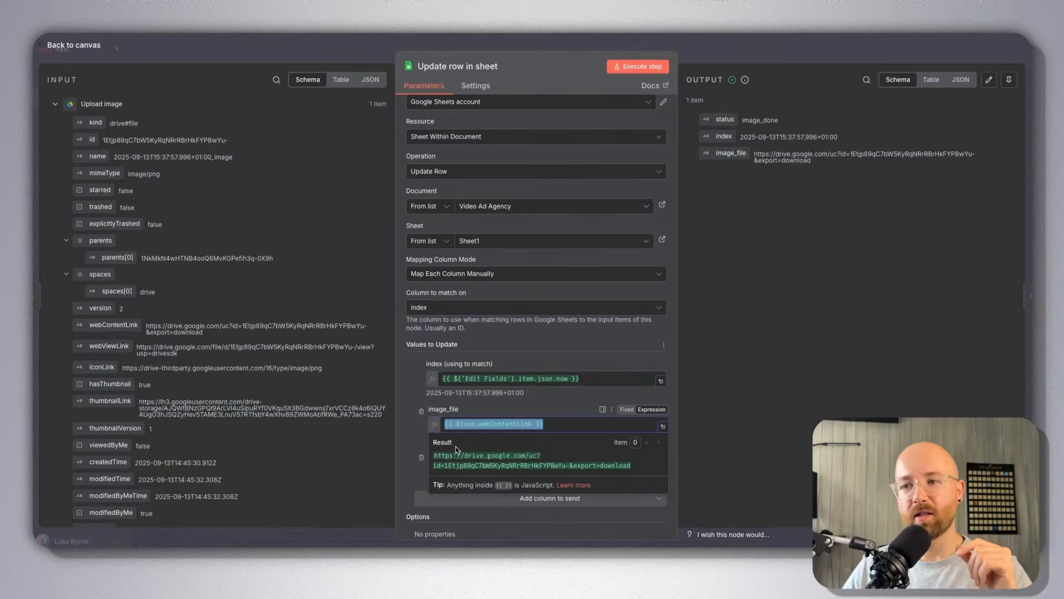
Highlight the webContentLink field name inside the image_file expression of the Update row in sheet node.
{"action": "left_click", "coordinate": [493, 409]}
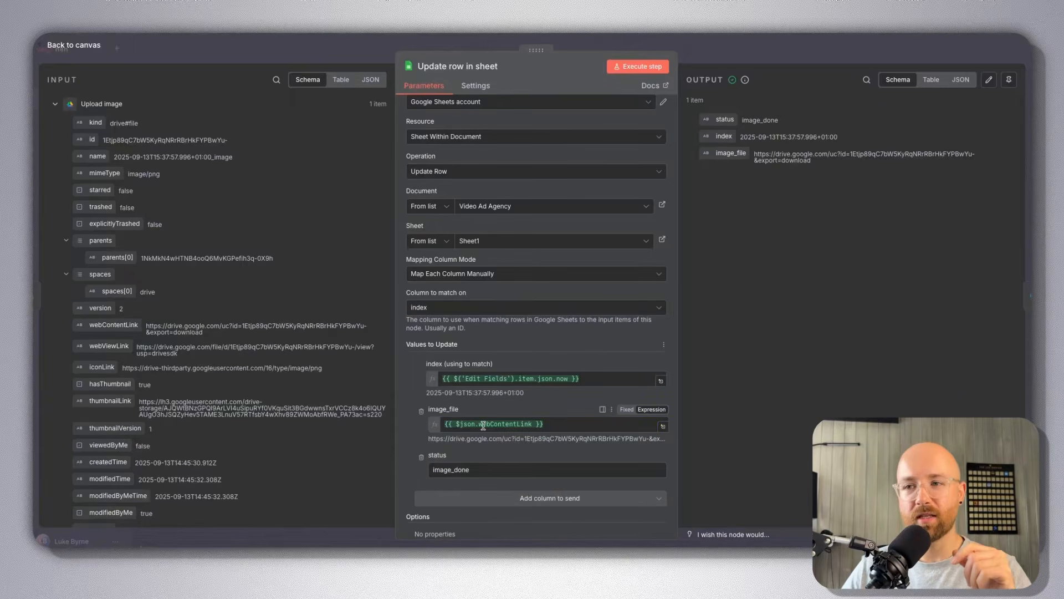
{"action": "left_click", "coordinate": [456, 424]}
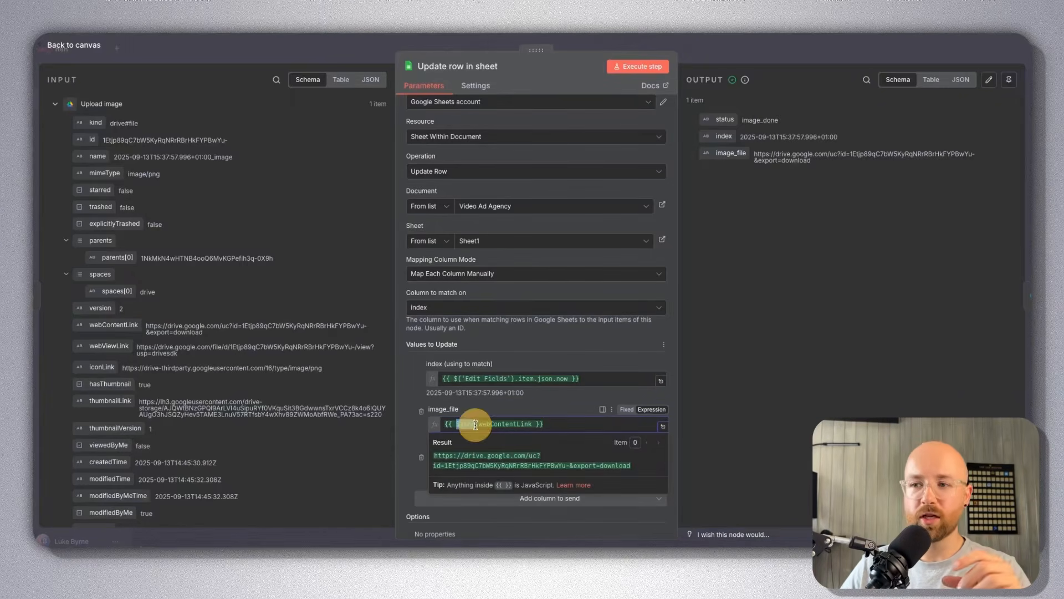
{"action": "double_click", "coordinate": [466, 424]}
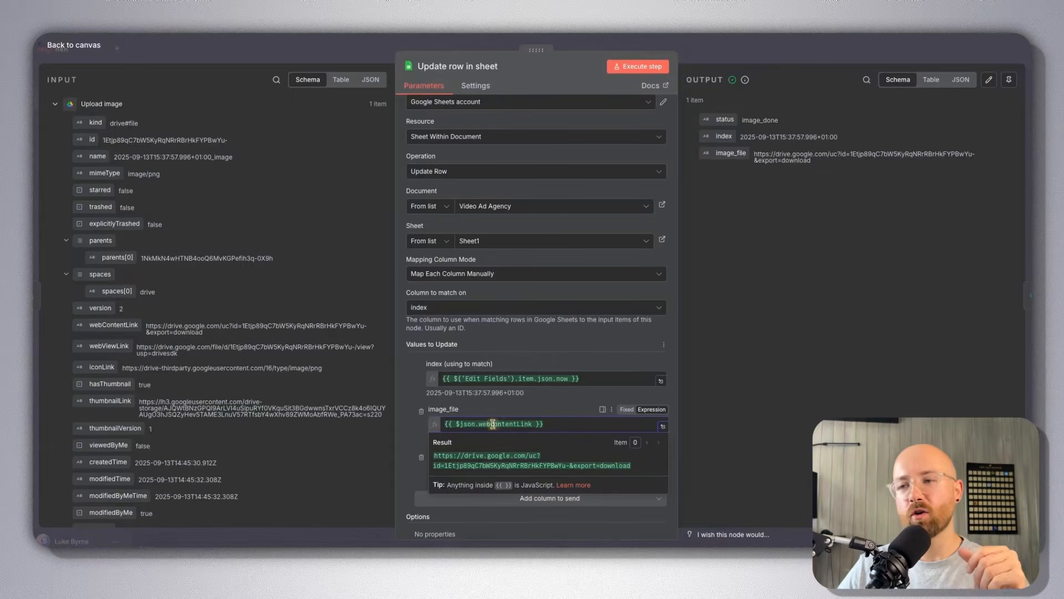
{"action": "double_click", "coordinate": [525, 426]}
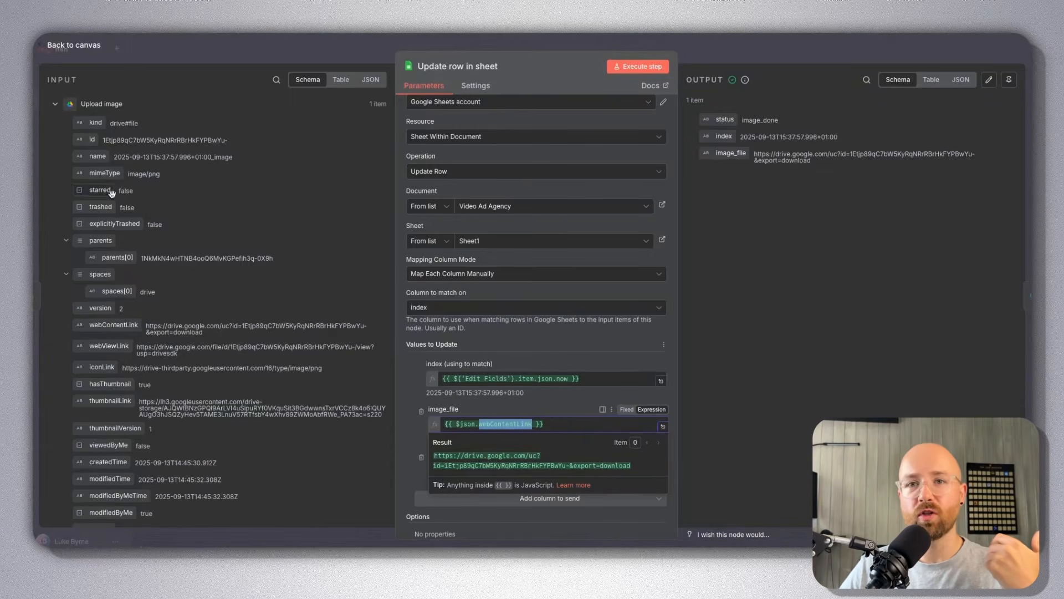
Compare the Upload image input links by highlighting the &export=download ending of webContentLink and the whole webViewLink URL.
{"action": "scroll", "coordinate": [127, 221], "scroll_direction": "down", "scroll_amount": 2}
{"action": "scroll", "coordinate": [128, 259], "scroll_direction": "down", "scroll_amount": 1}
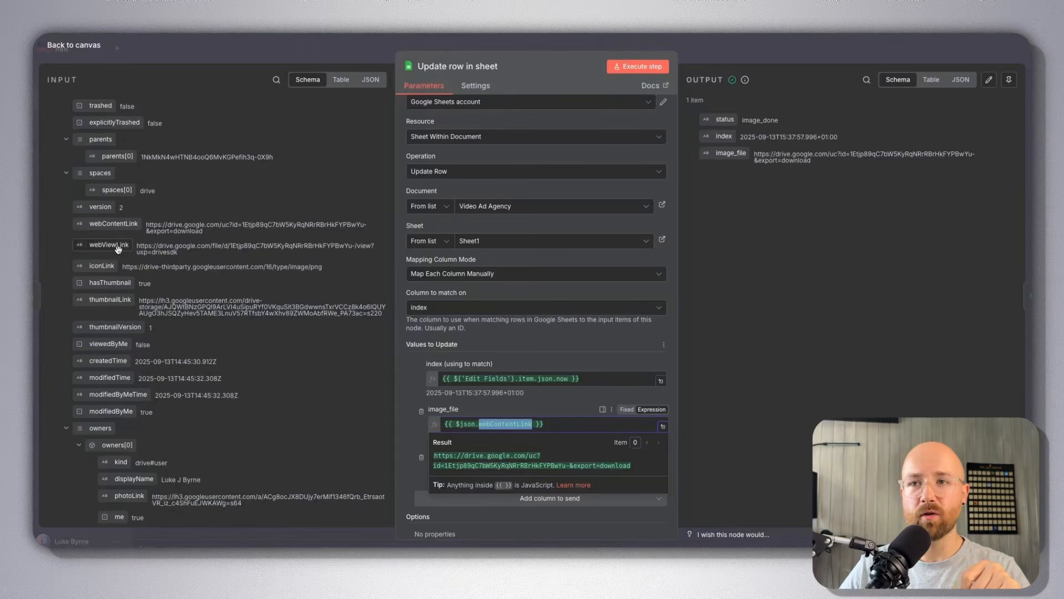
{"action": "left_click_drag", "start_coordinate": [204, 232], "coordinate": [146, 233]}
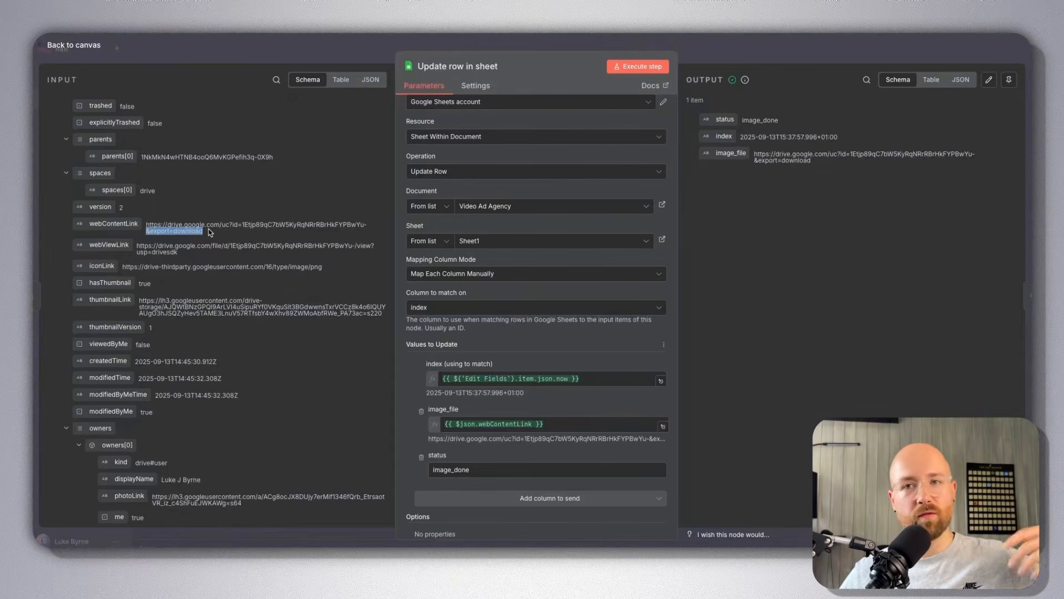
{"action": "left_click_drag", "start_coordinate": [187, 250], "coordinate": [137, 245]}
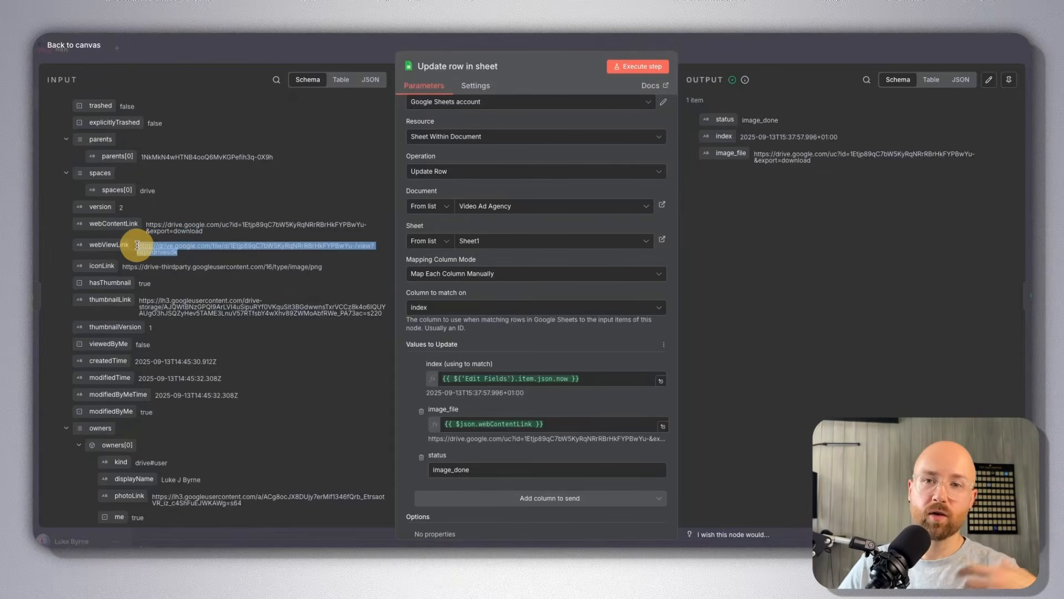
{"action": "left_click", "coordinate": [220, 246]}
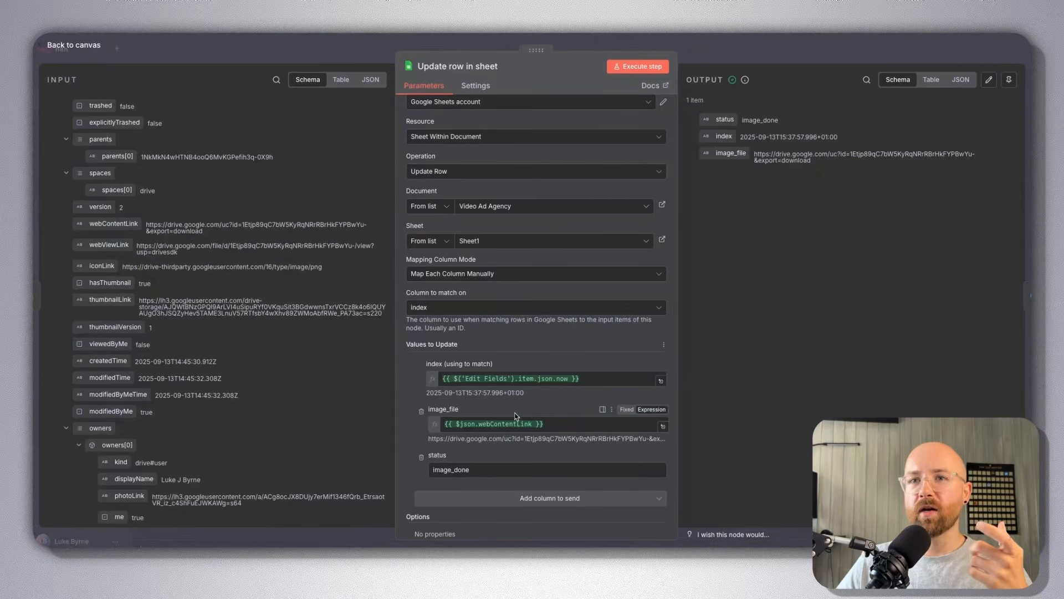
Highlight the image_done value of the status column to update and close the Update row in sheet node.
{"action": "scroll", "coordinate": [488, 427], "scroll_direction": "down", "scroll_amount": 2}
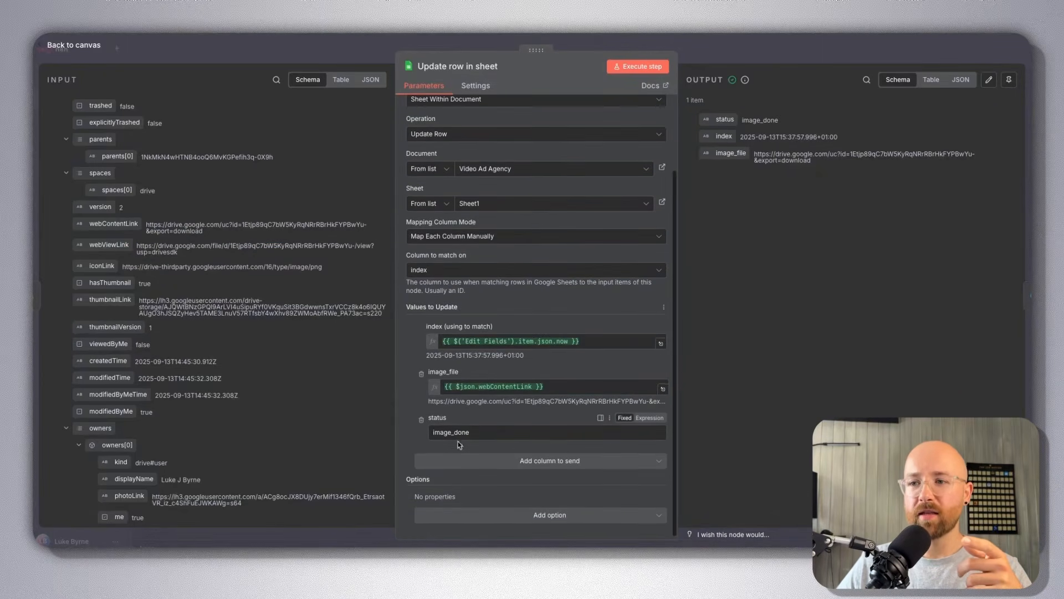
{"action": "left_click_drag", "start_coordinate": [434, 433], "coordinate": [490, 438]}
{"action": "left_click", "coordinate": [490, 438]}
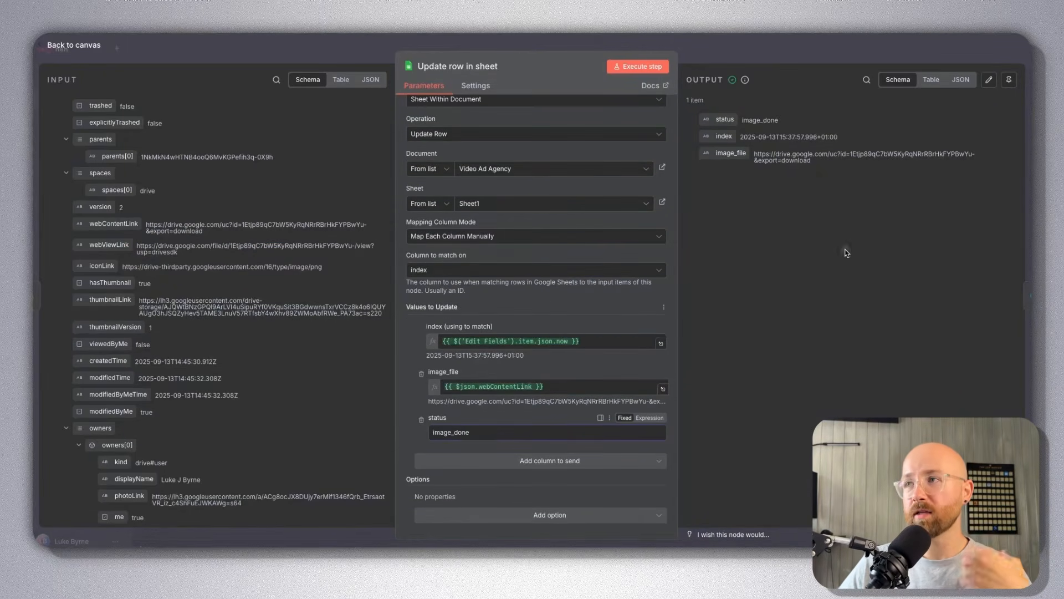
{"action": "left_click", "coordinate": [780, 92]}
{"action": "left_click", "coordinate": [776, 47]}
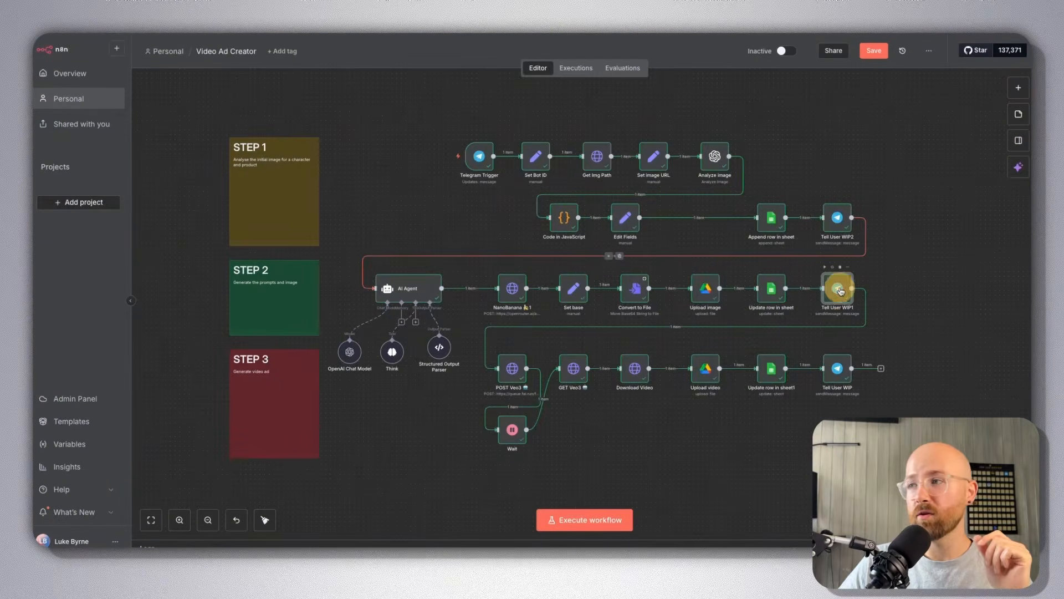
Open the Tell User WIP1 node and highlight the Upload image webViewLink expression in its message text.
{"action": "double_click", "coordinate": [839, 290]}
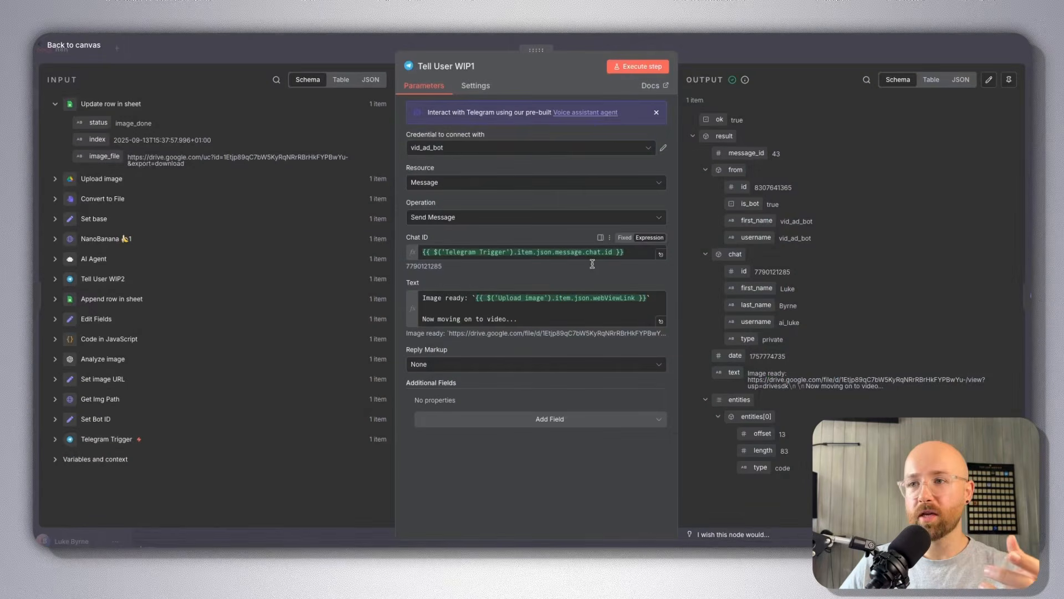
{"action": "left_click", "coordinate": [447, 299]}
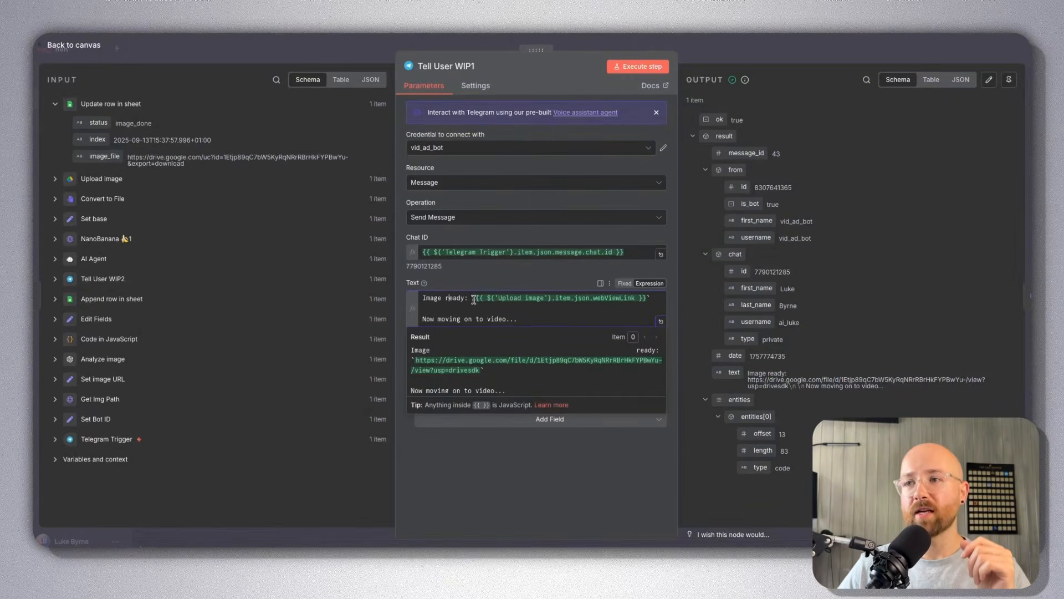
{"action": "left_click_drag", "start_coordinate": [515, 298], "coordinate": [629, 298]}
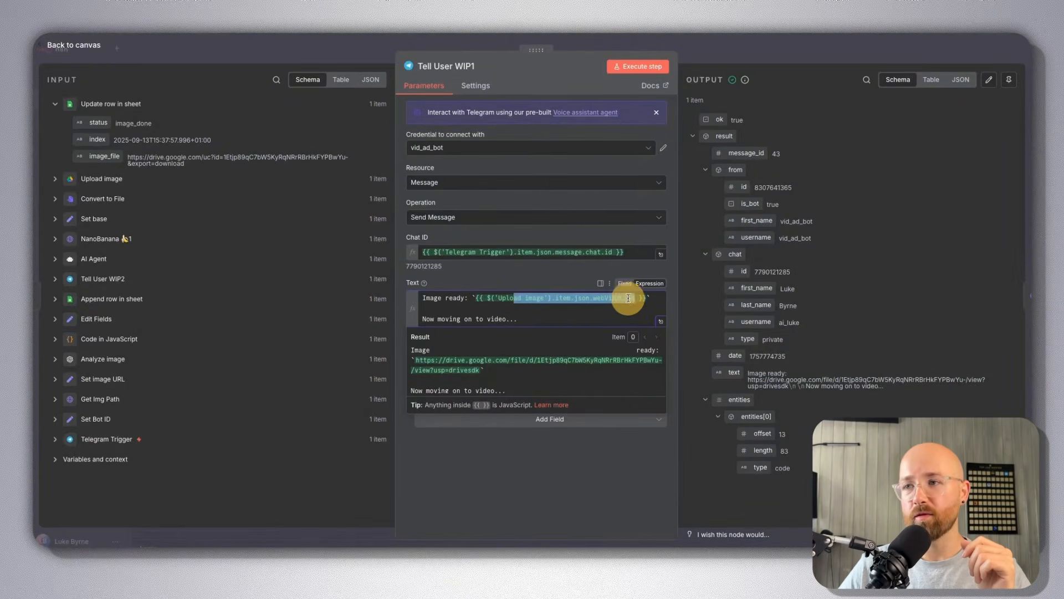
{"action": "left_click", "coordinate": [601, 299]}
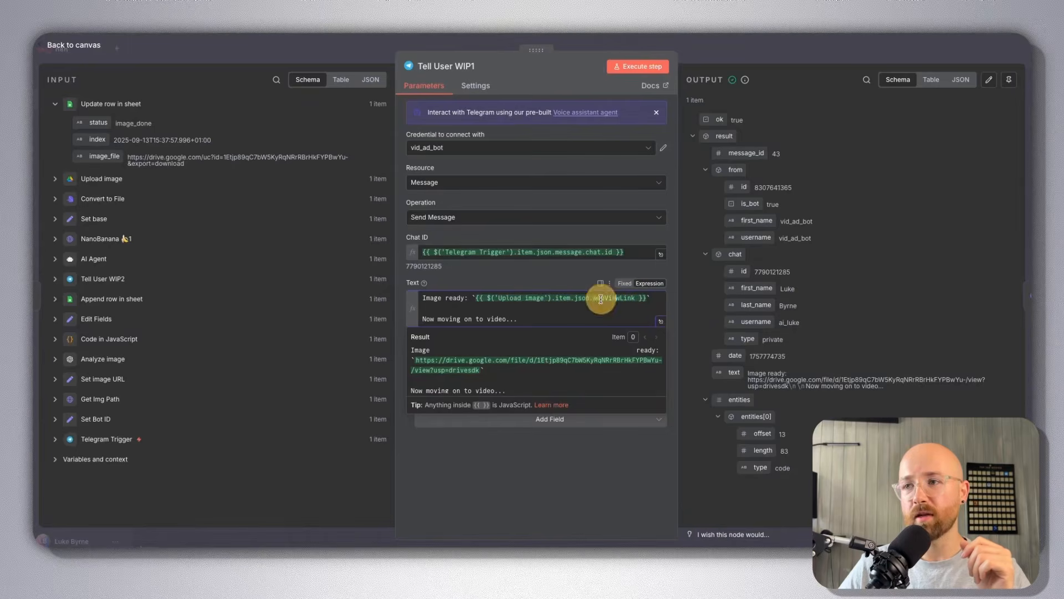
Expand the Upload image data in the input of Tell User WIP1 and look through its link fields.
{"action": "left_click", "coordinate": [58, 179]}
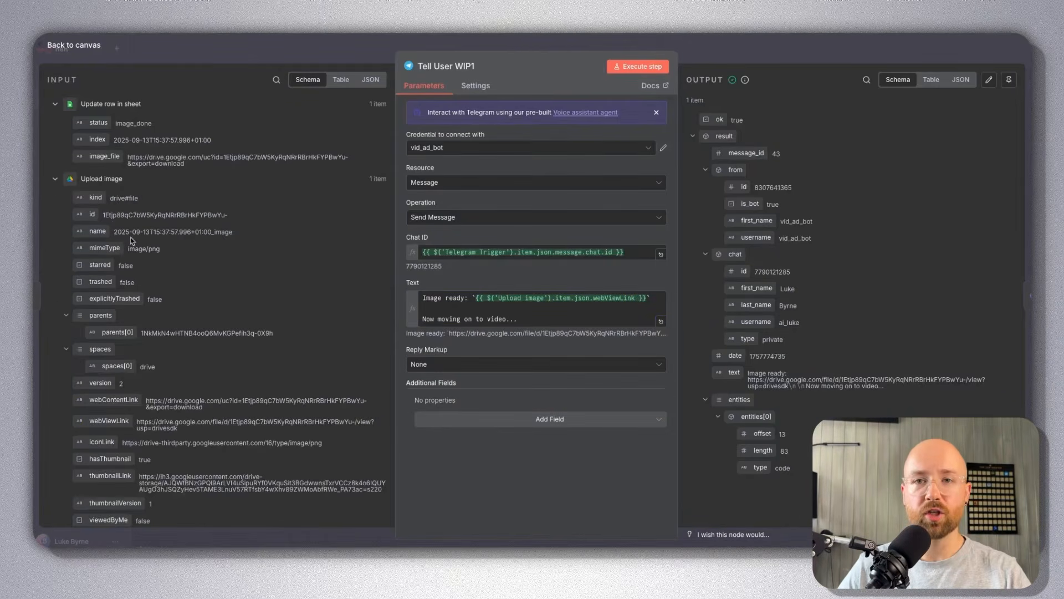
{"action": "scroll", "coordinate": [222, 310], "scroll_direction": "down", "scroll_amount": 3}
{"action": "scroll", "coordinate": [269, 299], "scroll_direction": "up", "scroll_amount": 3}
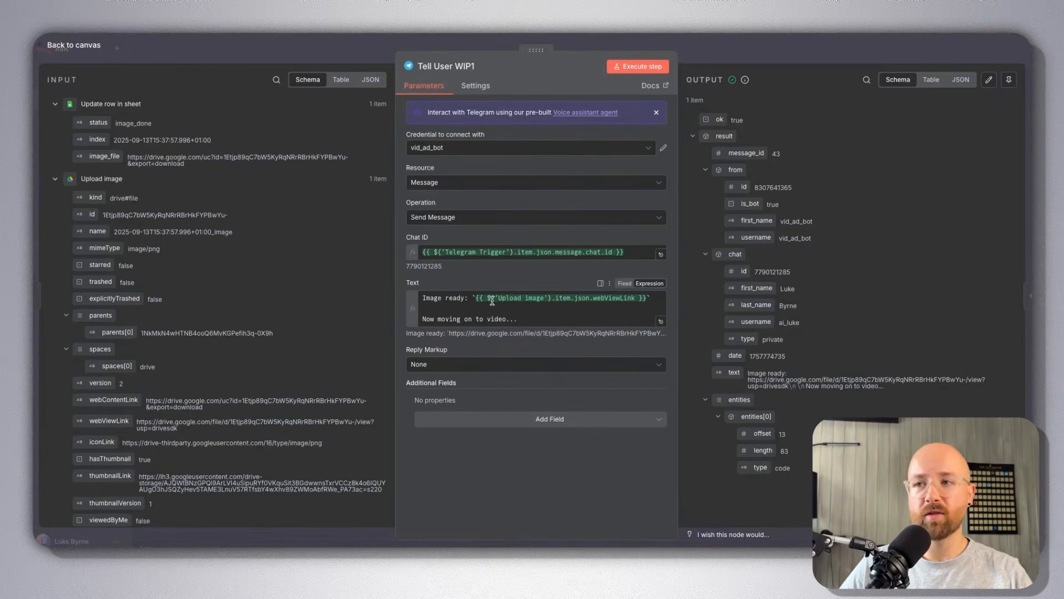
Highlight the webViewLink expression and the "Now moving on to video..." line in the Telegram message, and close the node.
{"action": "left_click_drag", "start_coordinate": [487, 297], "coordinate": [641, 298]}
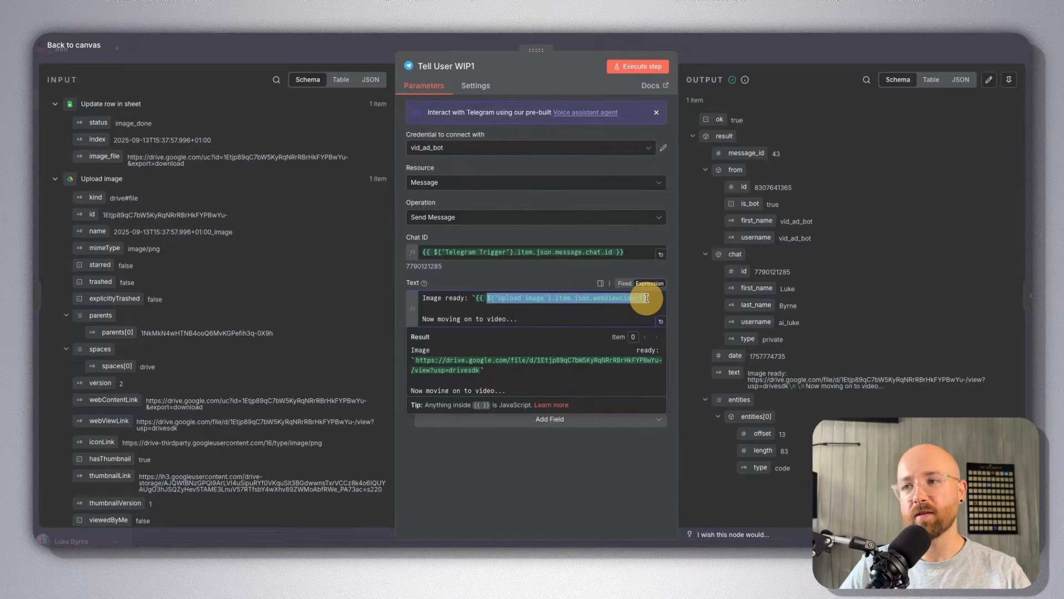
{"action": "left_click", "coordinate": [628, 299]}
{"action": "left_click_drag", "start_coordinate": [522, 319], "coordinate": [434, 314]}
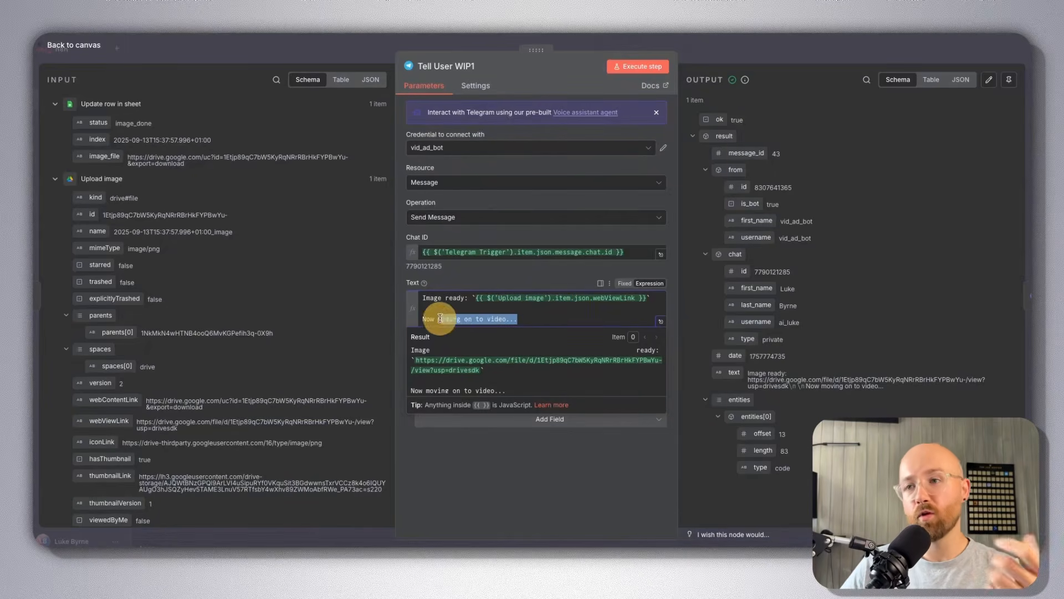
{"action": "left_click", "coordinate": [544, 535]}
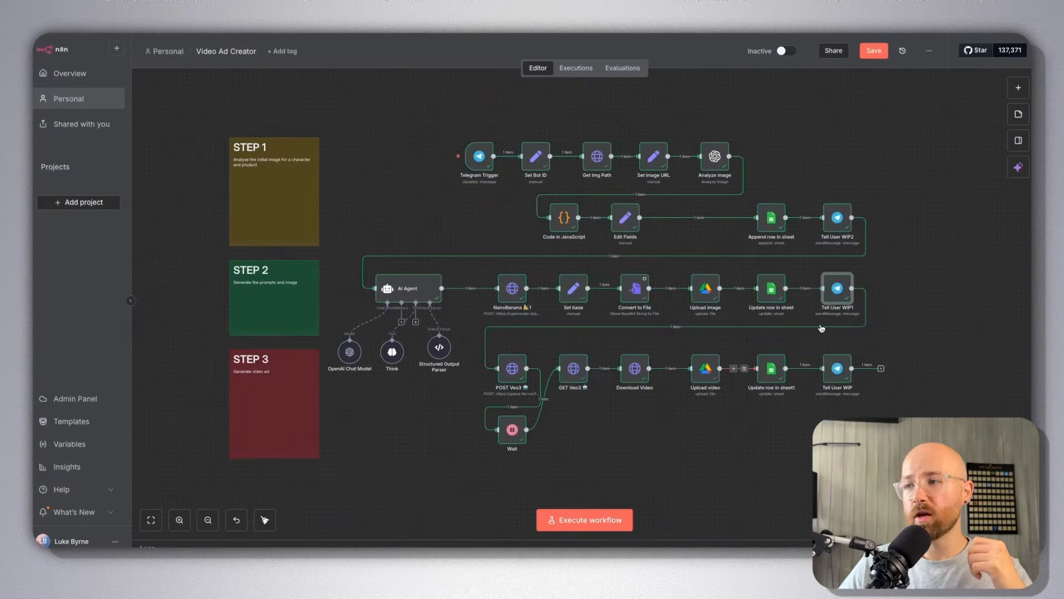
Reopen Tell User WIP1 and highlight the backticks around the webViewLink expression, followed by the expression itself.
{"action": "double_click", "coordinate": [839, 293]}
{"action": "left_click", "coordinate": [476, 298]}
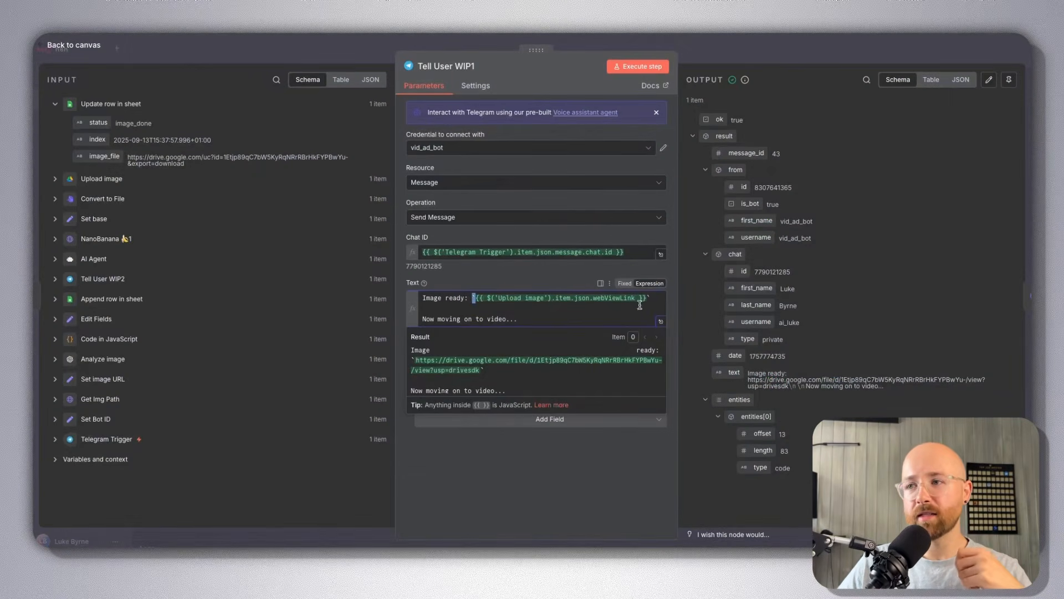
{"action": "left_click", "coordinate": [648, 297]}
{"action": "left_click", "coordinate": [660, 297]}
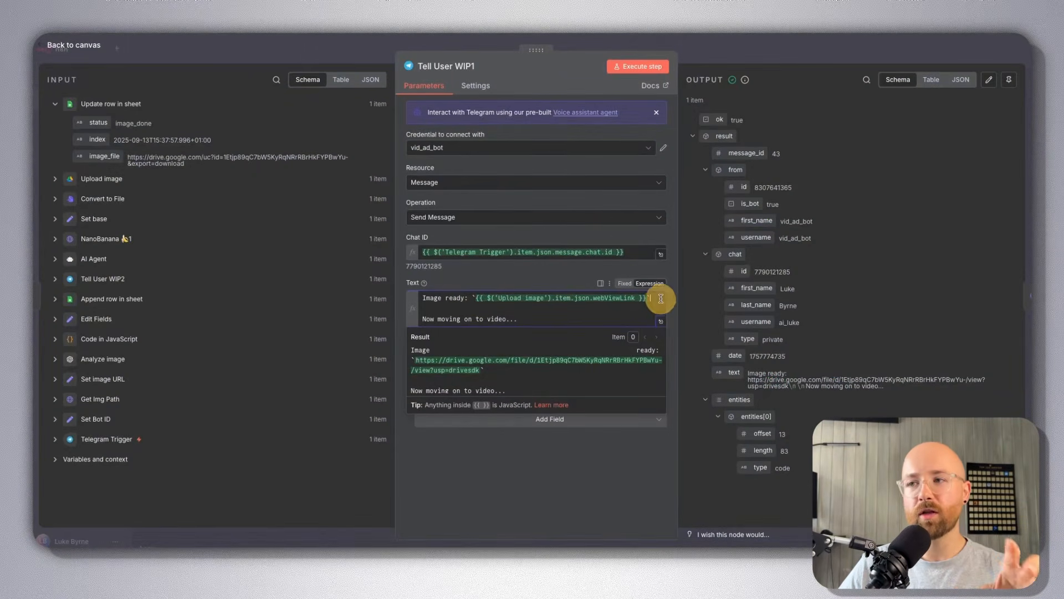
{"action": "left_click_drag", "start_coordinate": [647, 298], "coordinate": [477, 297]}
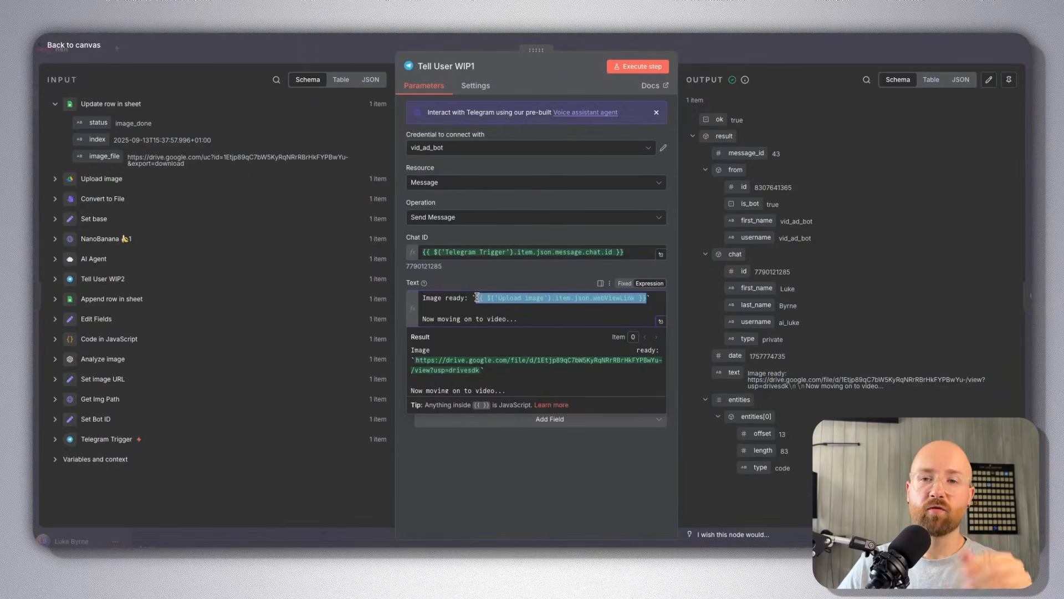
{"action": "left_click", "coordinate": [517, 306]}
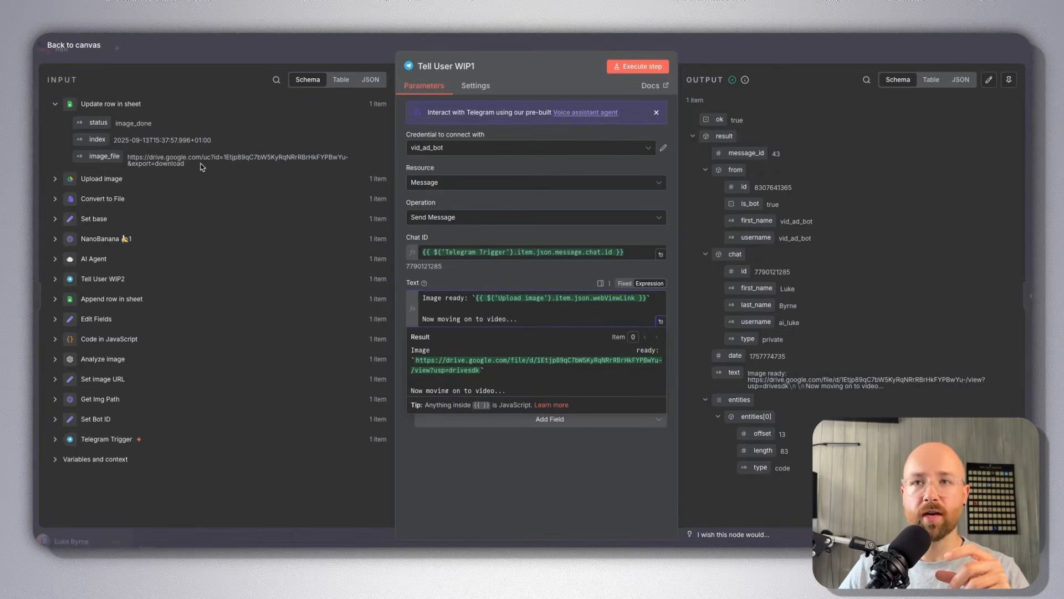
Highlight the image_file download link in the input data and the full Telegram message text, and close Tell User WIP1.
{"action": "left_click_drag", "start_coordinate": [202, 164], "coordinate": [203, 157]}
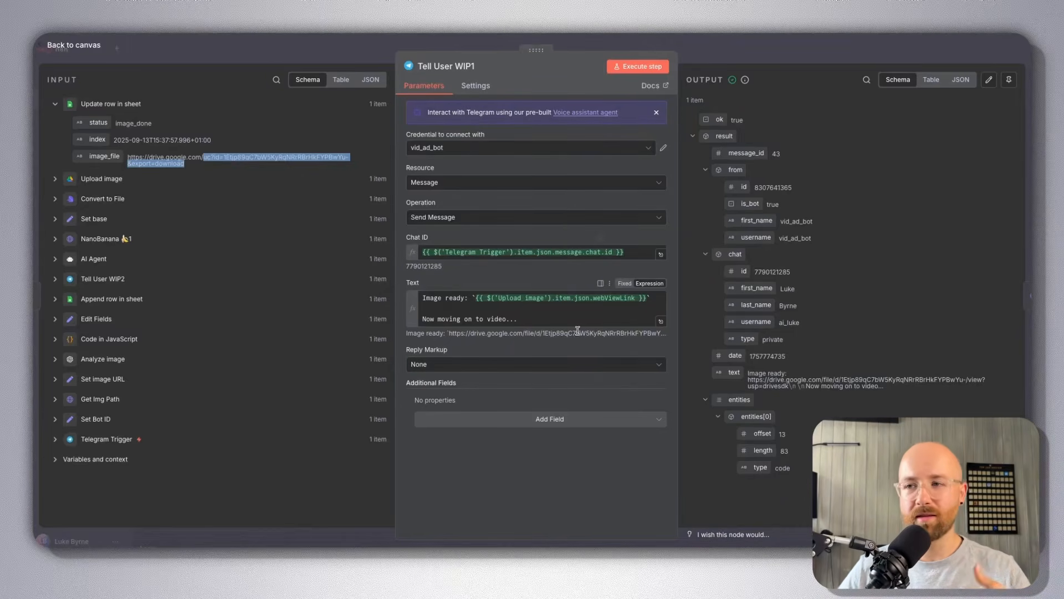
{"action": "left_click_drag", "start_coordinate": [515, 319], "coordinate": [422, 298]}
{"action": "left_click", "coordinate": [494, 287]}
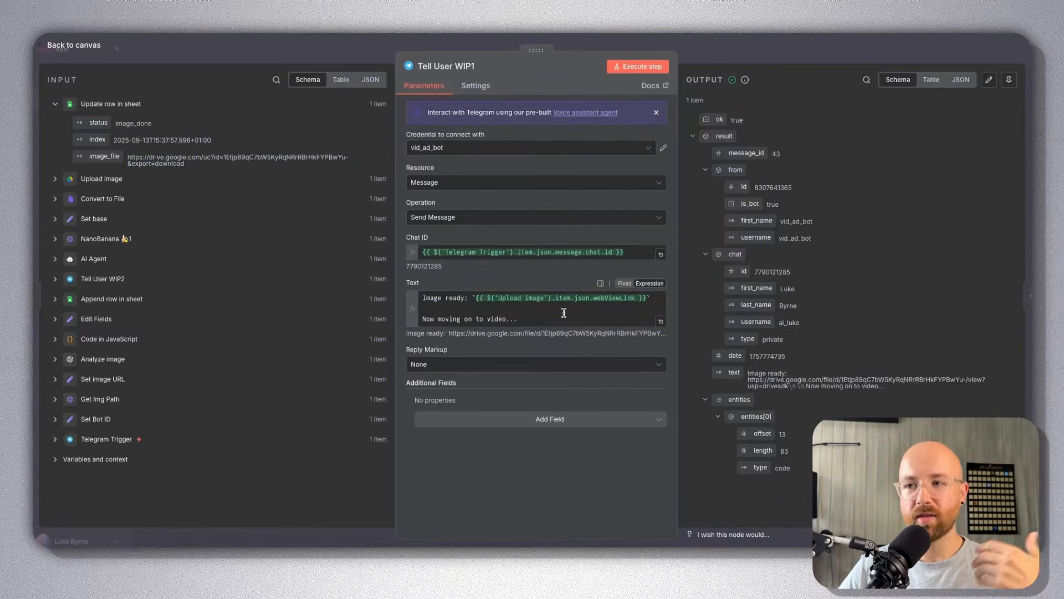
{"action": "left_click", "coordinate": [722, 41]}
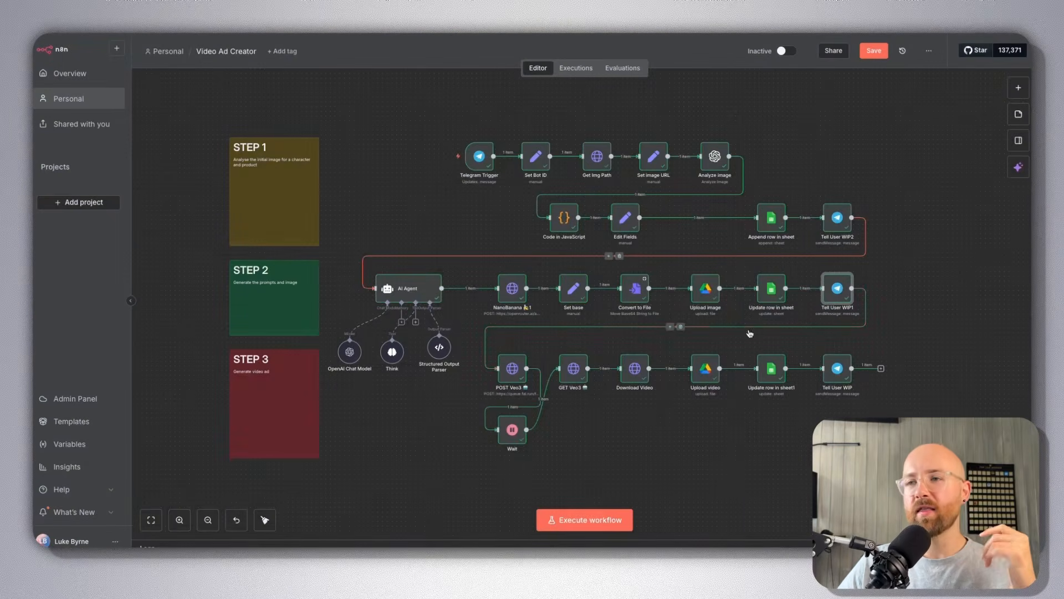
Point out the STEP 2 node row and the STEP 3 node row by box-selecting each, and open the POST Veo3 node.
{"action": "left_click_drag", "start_coordinate": [943, 253], "coordinate": [351, 321]}
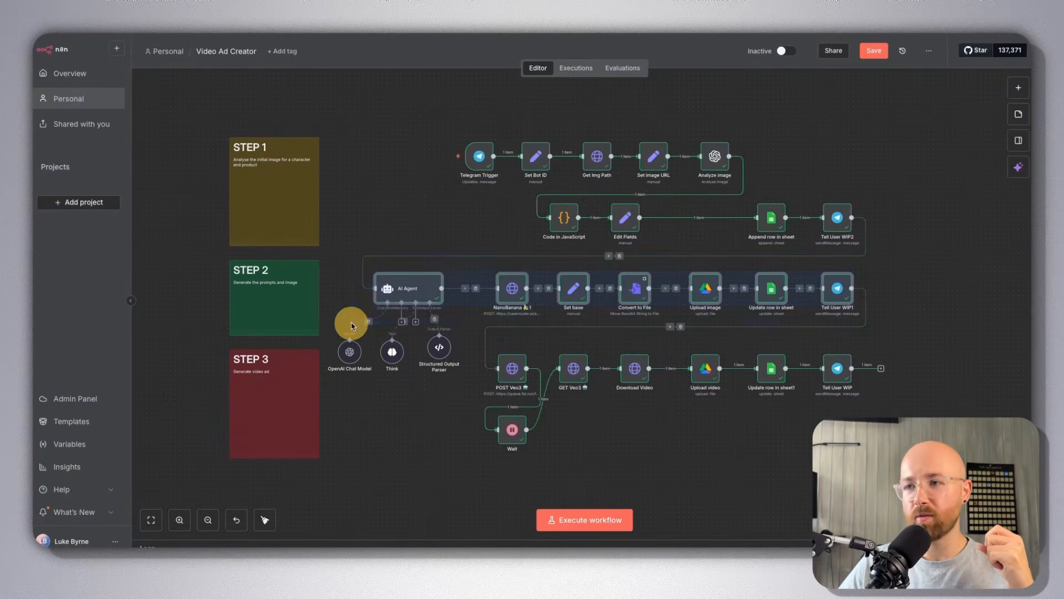
{"action": "left_click", "coordinate": [920, 353]}
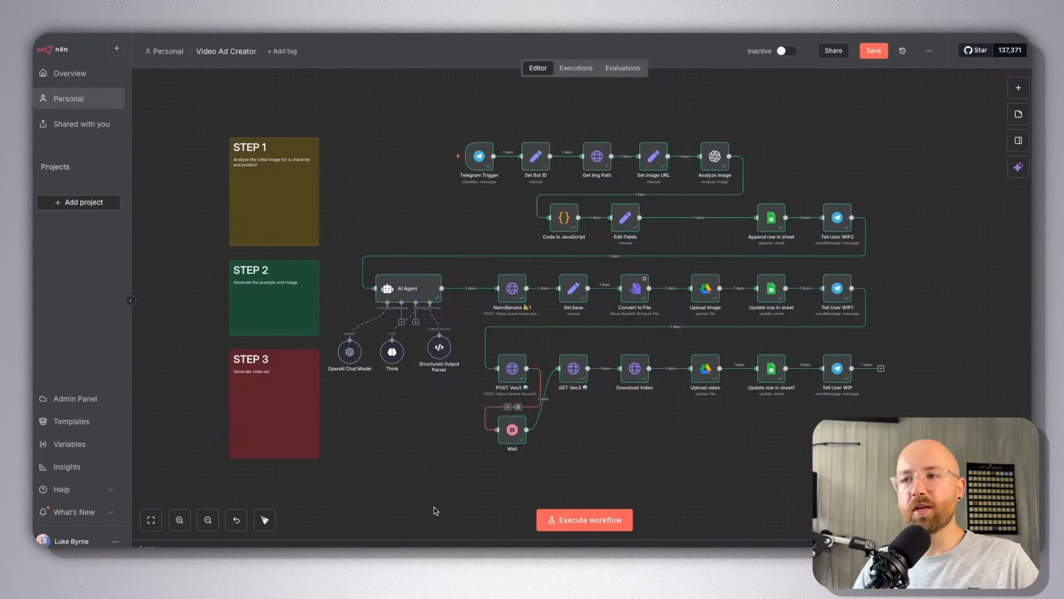
{"action": "left_click_drag", "start_coordinate": [464, 486], "coordinate": [949, 333]}
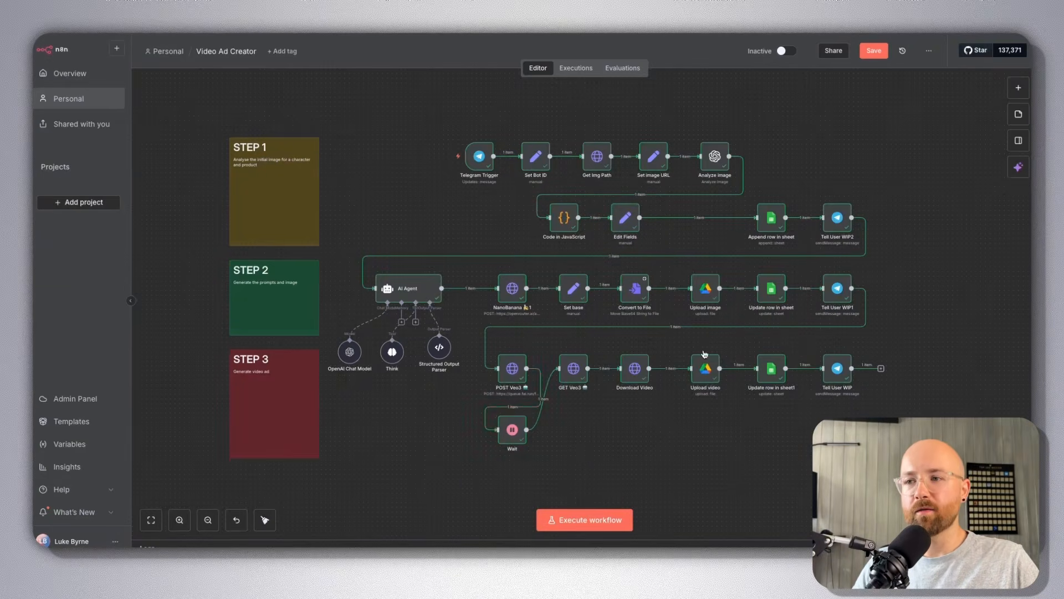
{"action": "double_click", "coordinate": [506, 373]}
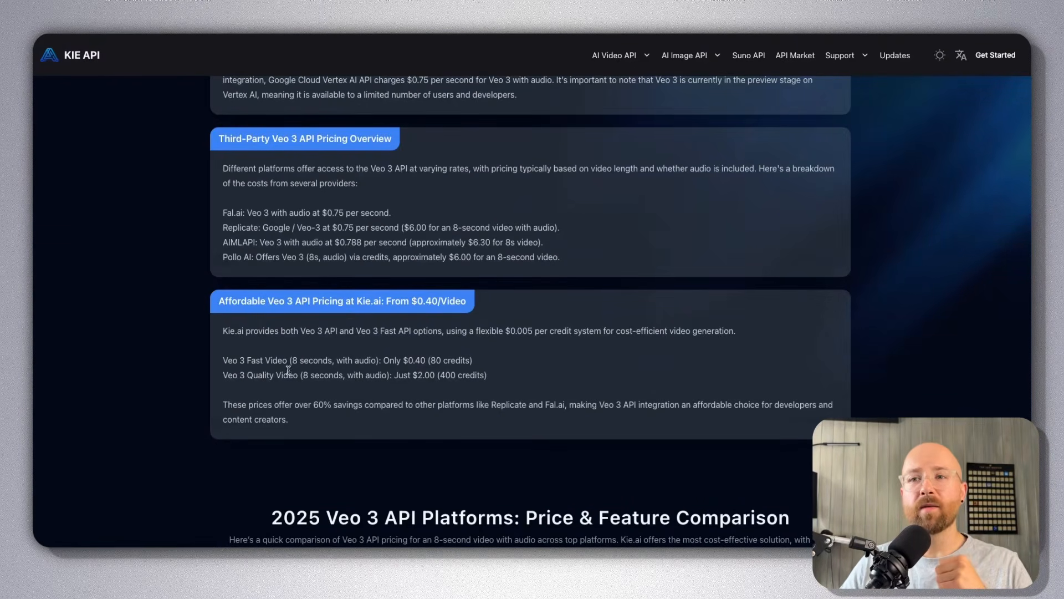
On the KIE API pricing page, highlight Kie.ai's Veo 3 Fast price and Fal.ai's per-second Veo 3 price to compare them.
{"action": "left_click_drag", "start_coordinate": [224, 328], "coordinate": [384, 361]}
{"action": "left_click", "coordinate": [455, 359]}
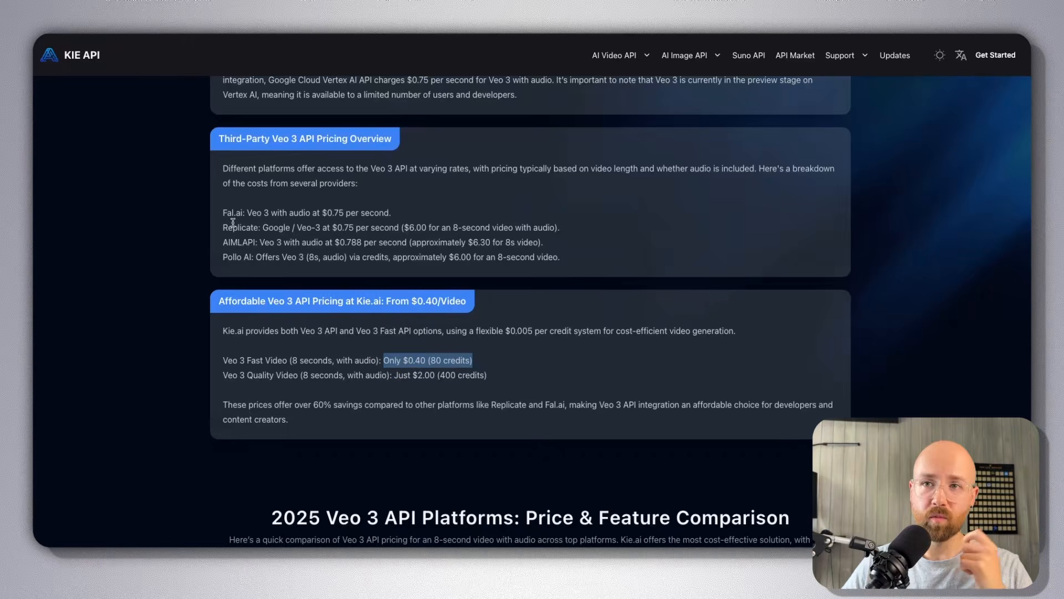
{"action": "left_click_drag", "start_coordinate": [395, 214], "coordinate": [323, 214]}
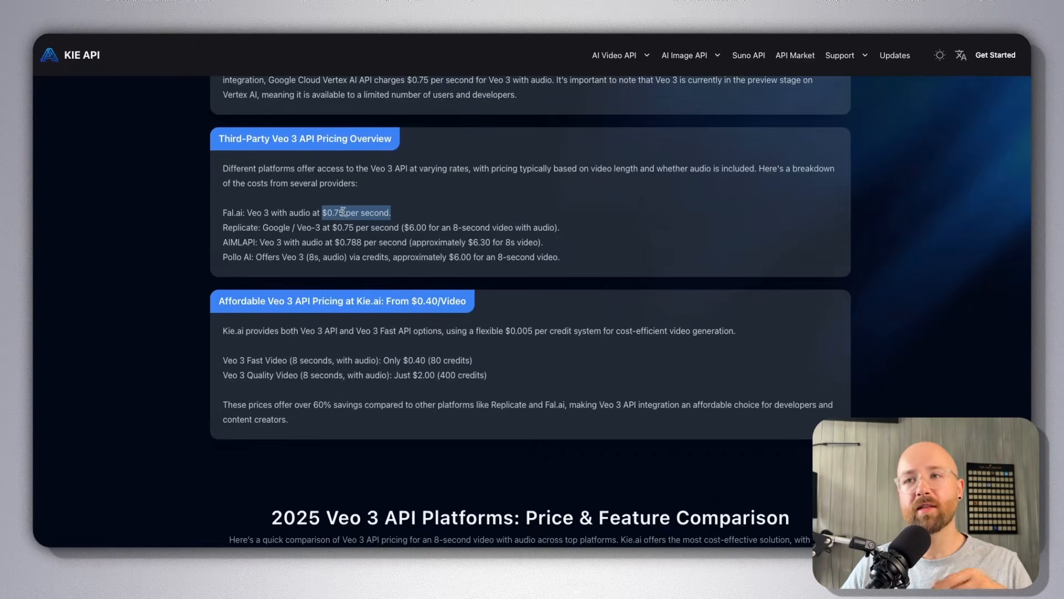
{"action": "left_click", "coordinate": [422, 227]}
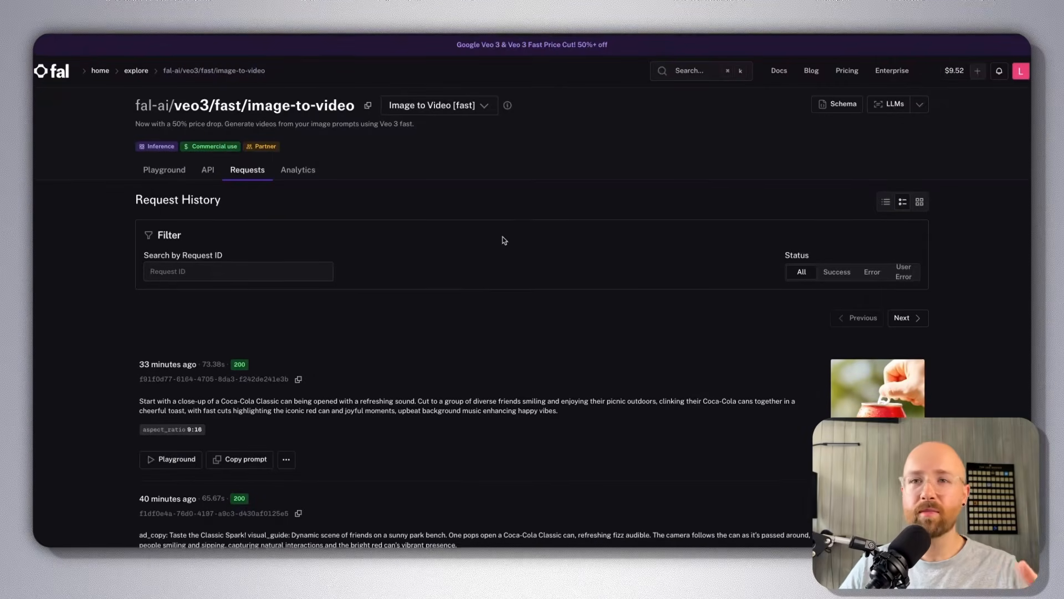
Go to fal's model explore page and point out the featured Veo 3 Fast [Image to Video] heading.
{"action": "scroll", "coordinate": [504, 241], "scroll_direction": "down", "scroll_amount": 1}
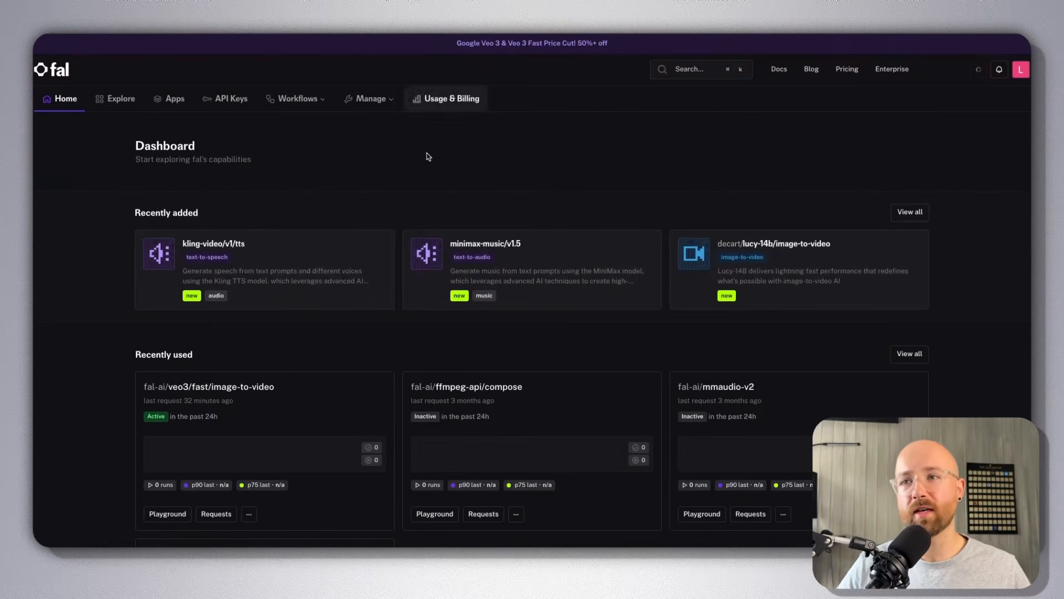
{"action": "left_click", "coordinate": [119, 101]}
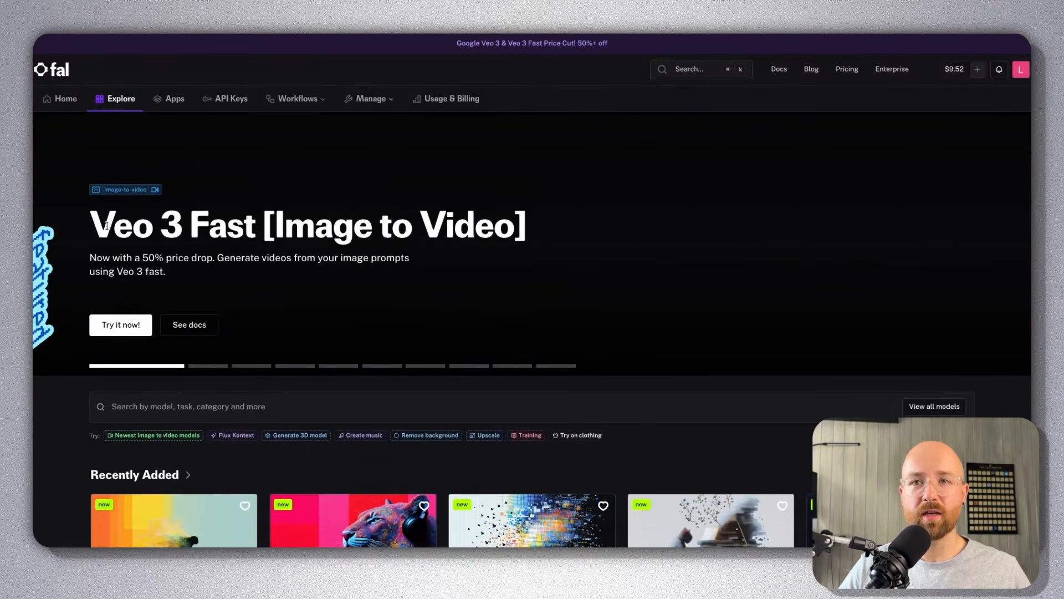
{"action": "left_click_drag", "start_coordinate": [107, 224], "coordinate": [506, 237]}
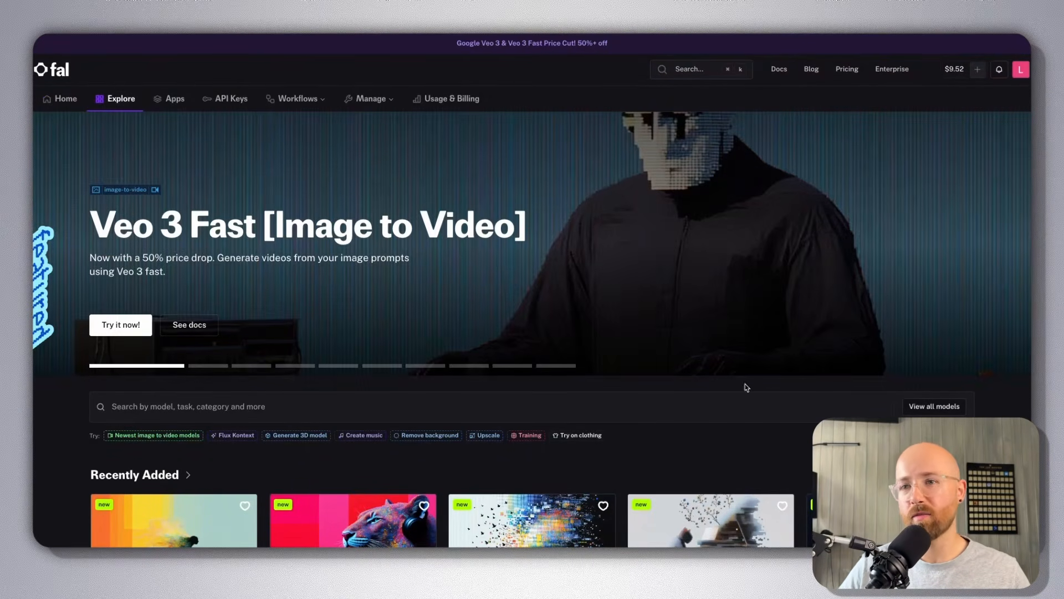
Browse fal's featured models from Nano Banana to MiniMax (Hailuo AI) Music, and look over the model catalogue below.
{"action": "scroll", "coordinate": [452, 344], "scroll_direction": "down", "scroll_amount": 1}
{"action": "left_click", "coordinate": [211, 345]}
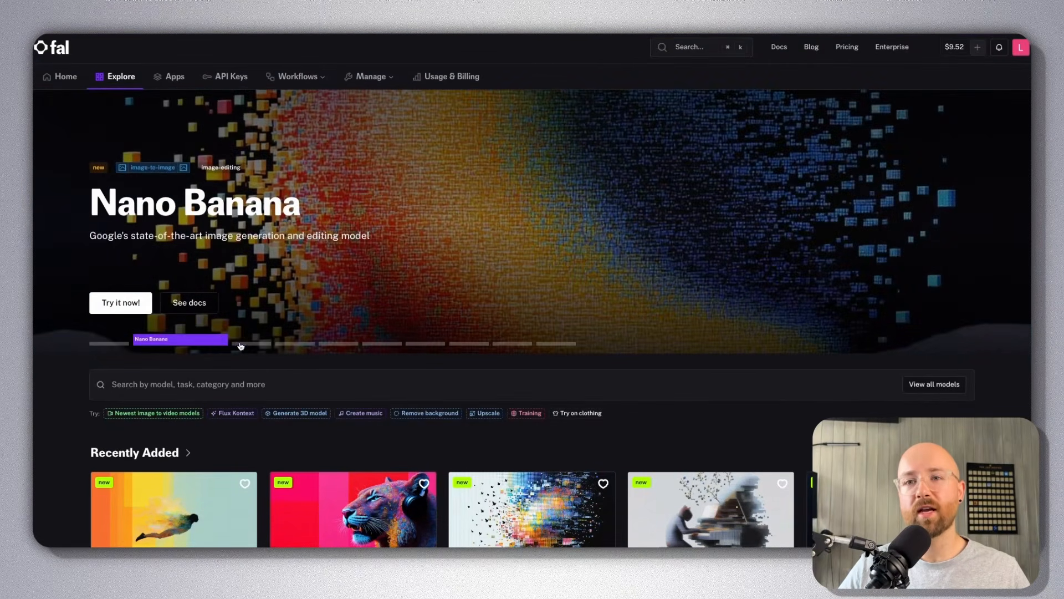
{"action": "left_click", "coordinate": [257, 346]}
{"action": "left_click", "coordinate": [303, 345]}
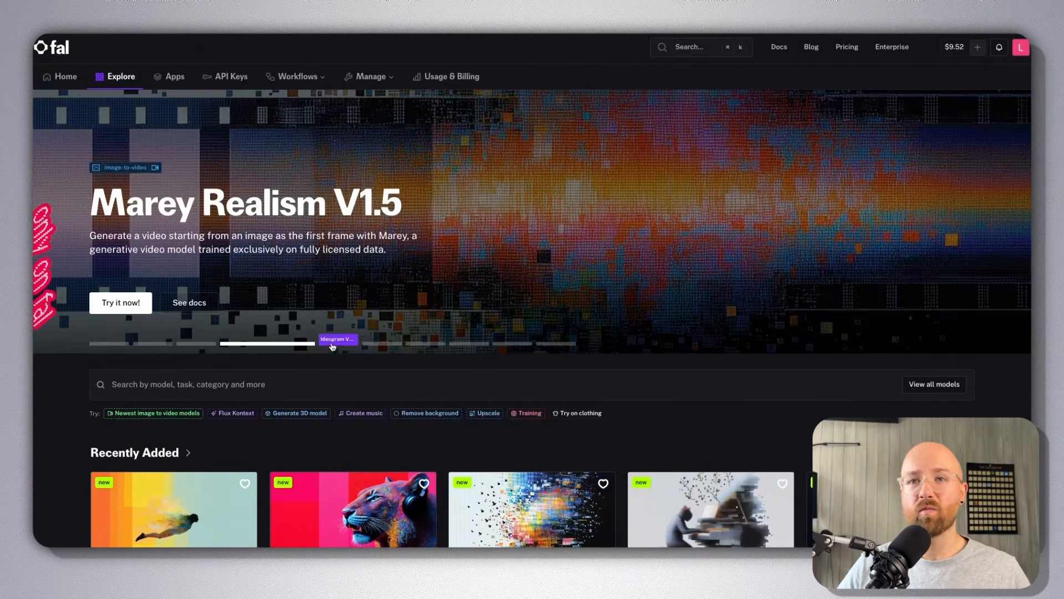
{"action": "left_click", "coordinate": [337, 344]}
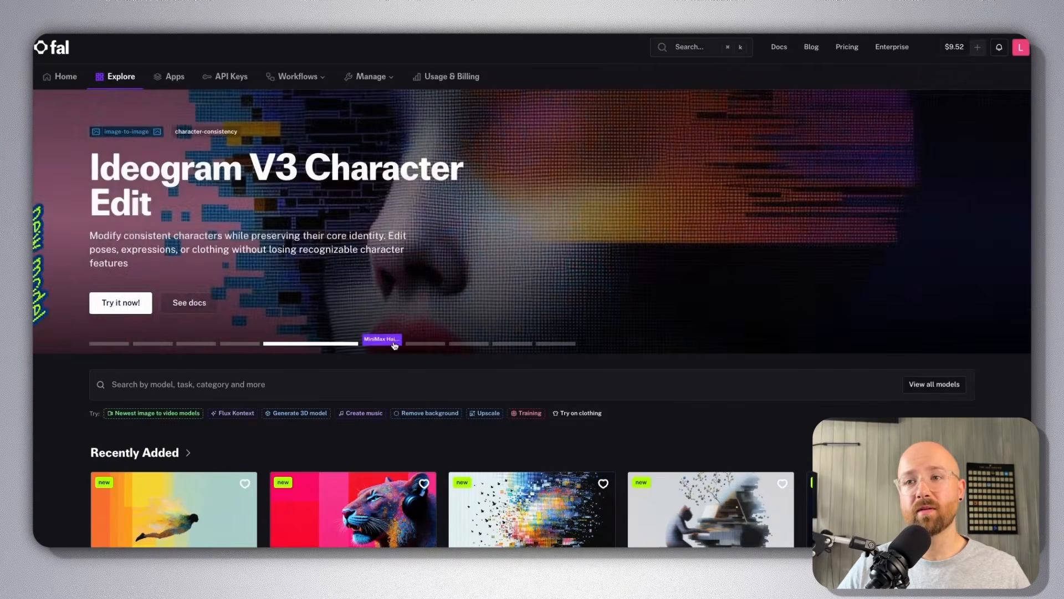
{"action": "left_click", "coordinate": [395, 344]}
{"action": "left_click", "coordinate": [425, 345]}
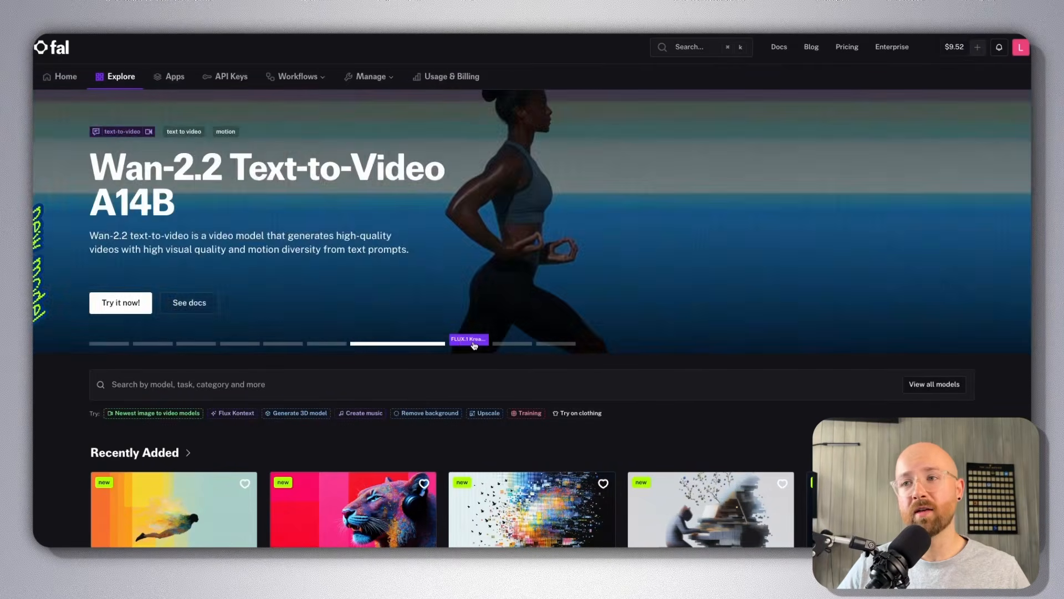
{"action": "left_click", "coordinate": [474, 345]}
{"action": "left_click", "coordinate": [510, 344]}
{"action": "left_click", "coordinate": [556, 344]}
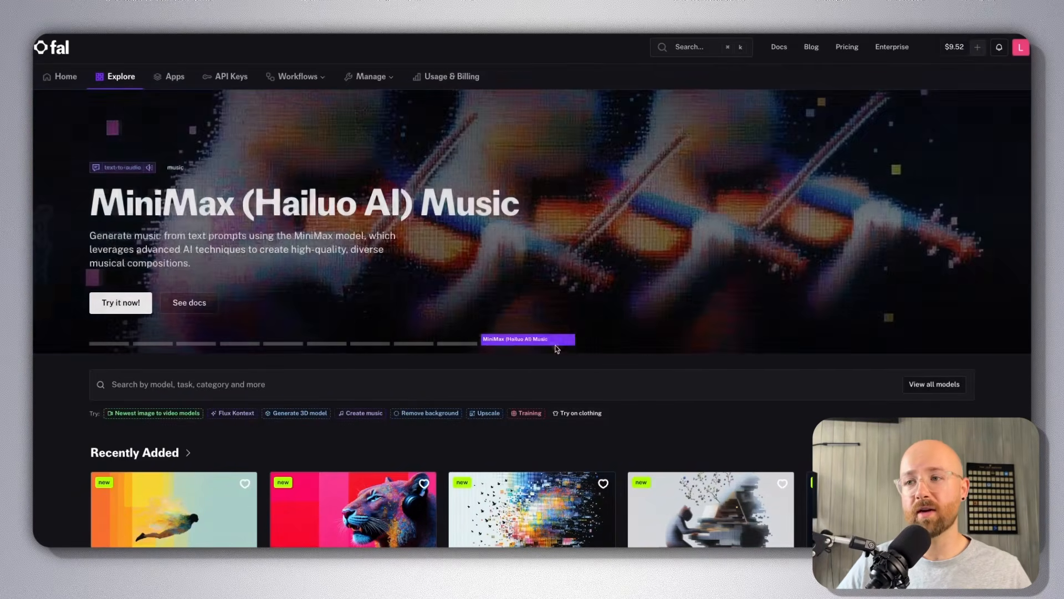
{"action": "scroll", "coordinate": [557, 349], "scroll_direction": "down", "scroll_amount": 8}
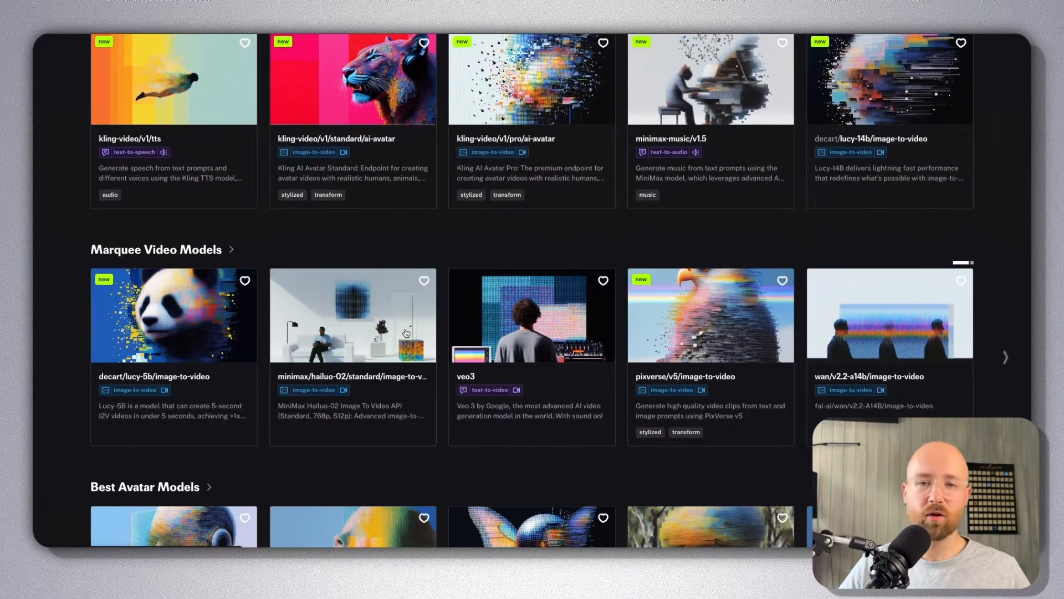
{"action": "scroll", "coordinate": [406, 333], "scroll_direction": "up", "scroll_amount": 8}
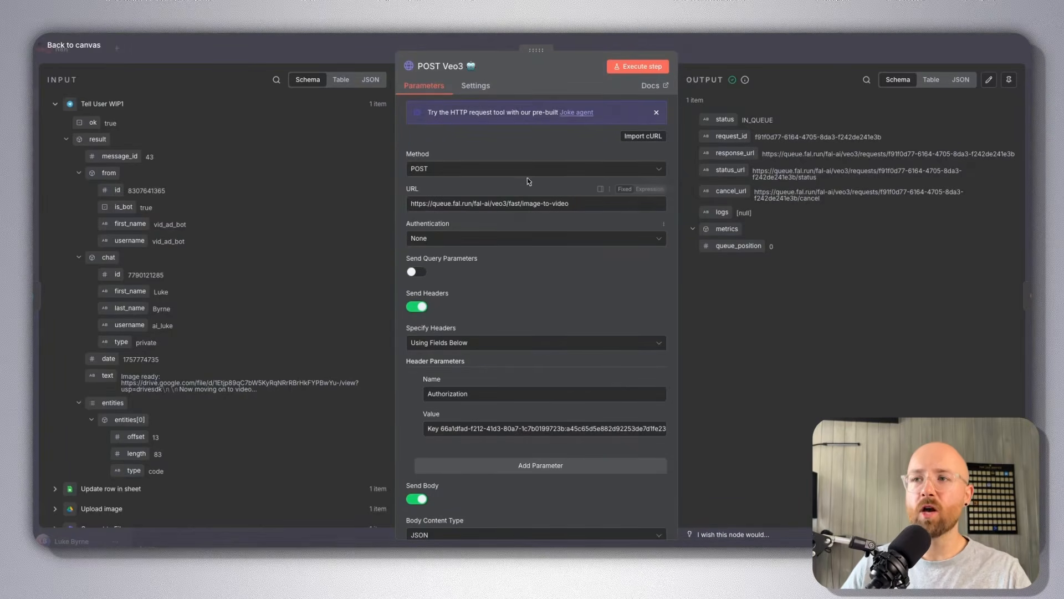
In the n8n POST Veo3 node, highlight the full request URL for fal's image-to-video endpoint.
{"action": "left_click", "coordinate": [595, 205]}
{"action": "left_click_drag", "start_coordinate": [595, 205], "coordinate": [410, 204]}
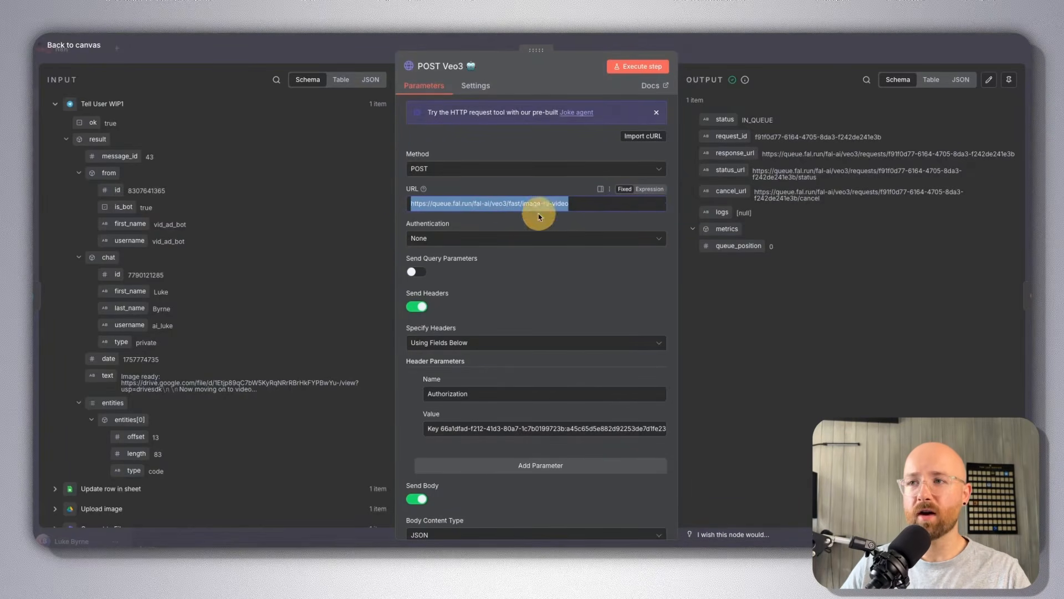
{"action": "left_click", "coordinate": [357, 124]}
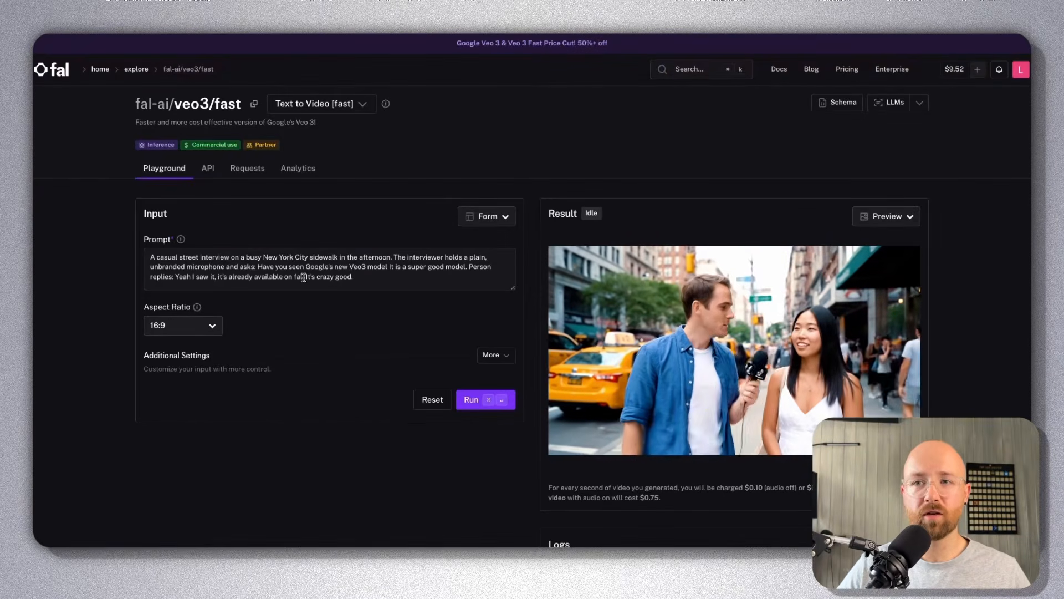
On fal's veo3/fast page, highlight the sample prompt and show the API documentation in HTTP (cURL) format.
{"action": "left_click_drag", "start_coordinate": [396, 275], "coordinate": [213, 255]}
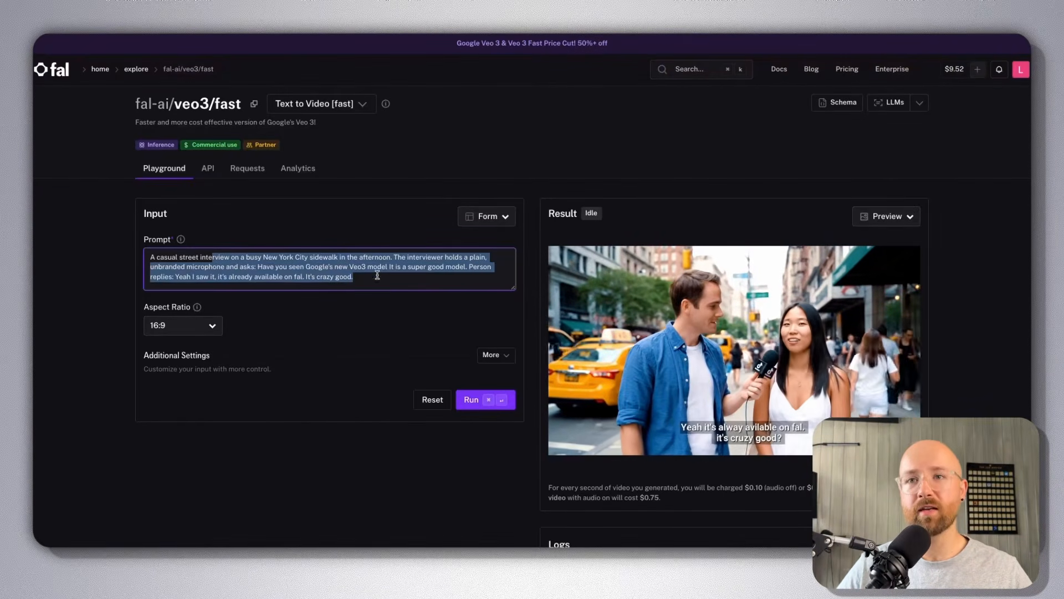
{"action": "left_click", "coordinate": [209, 172]}
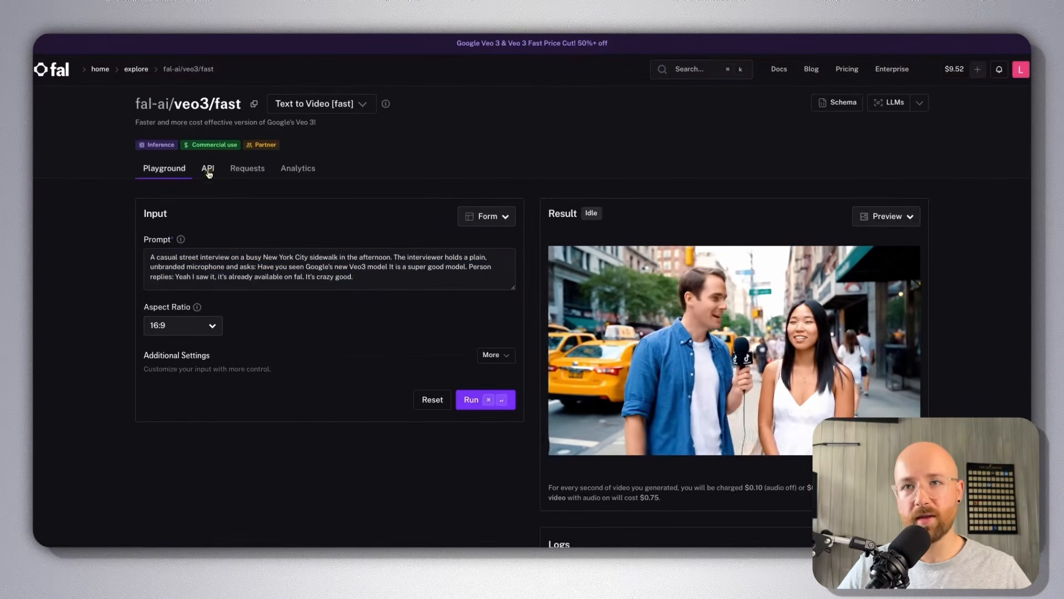
{"action": "left_click", "coordinate": [262, 210]}
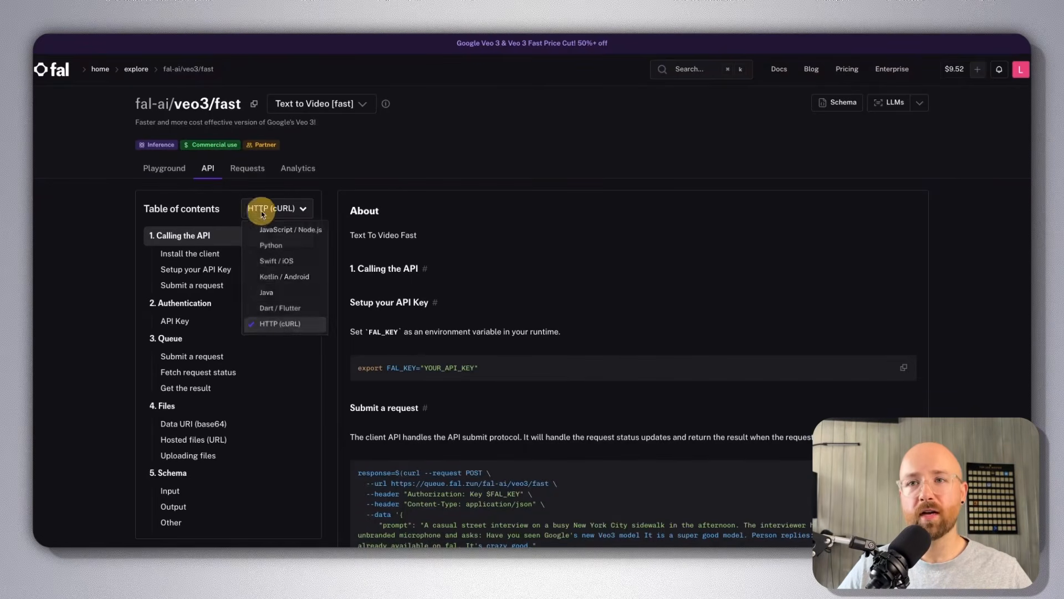
{"action": "left_click", "coordinate": [286, 326]}
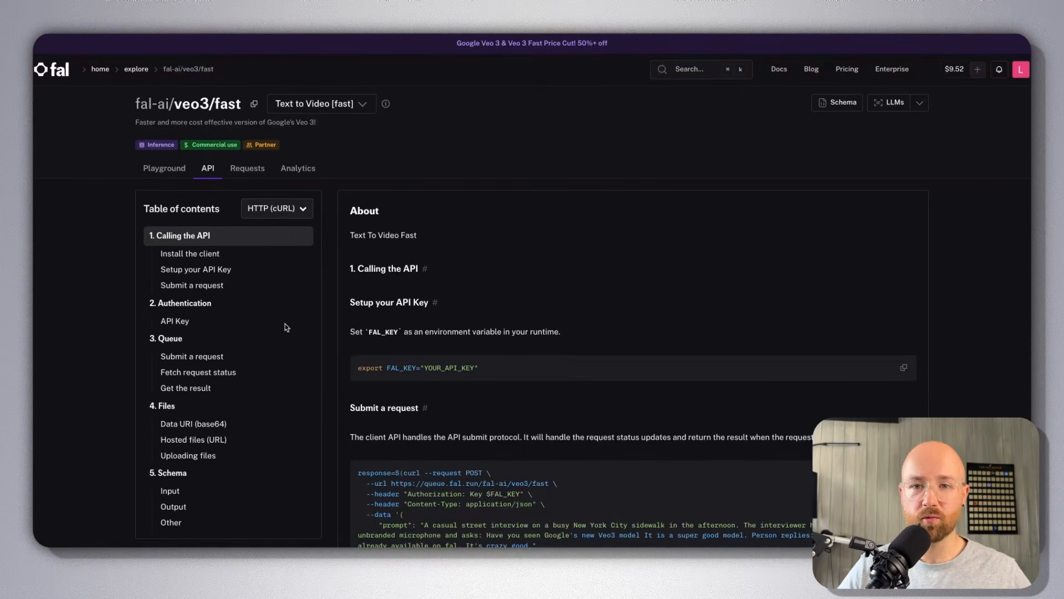
Read through the veo3/fast API documentation, from calling the API and authentication to the input schema and queue requests.
{"action": "scroll", "coordinate": [401, 266], "scroll_direction": "down", "scroll_amount": 1}
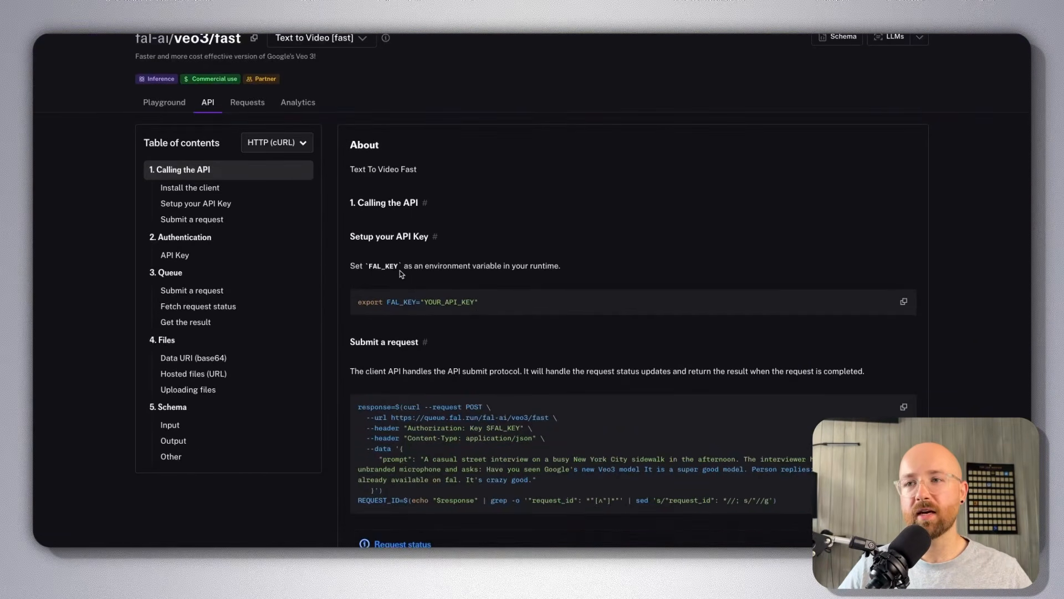
{"action": "scroll", "coordinate": [457, 294], "scroll_direction": "down", "scroll_amount": 5}
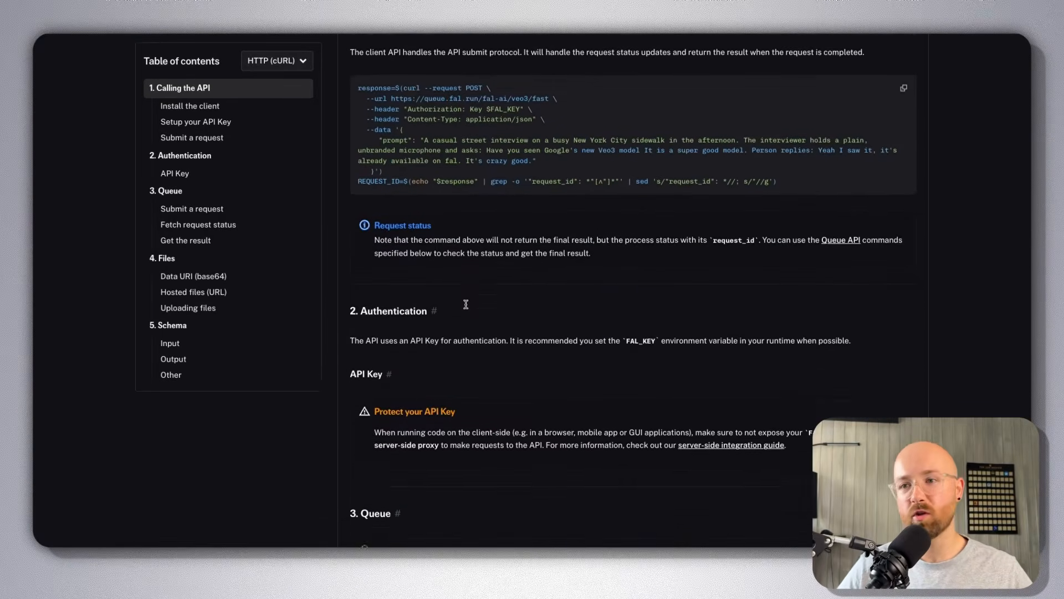
{"action": "scroll", "coordinate": [465, 304], "scroll_direction": "down", "scroll_amount": 12}
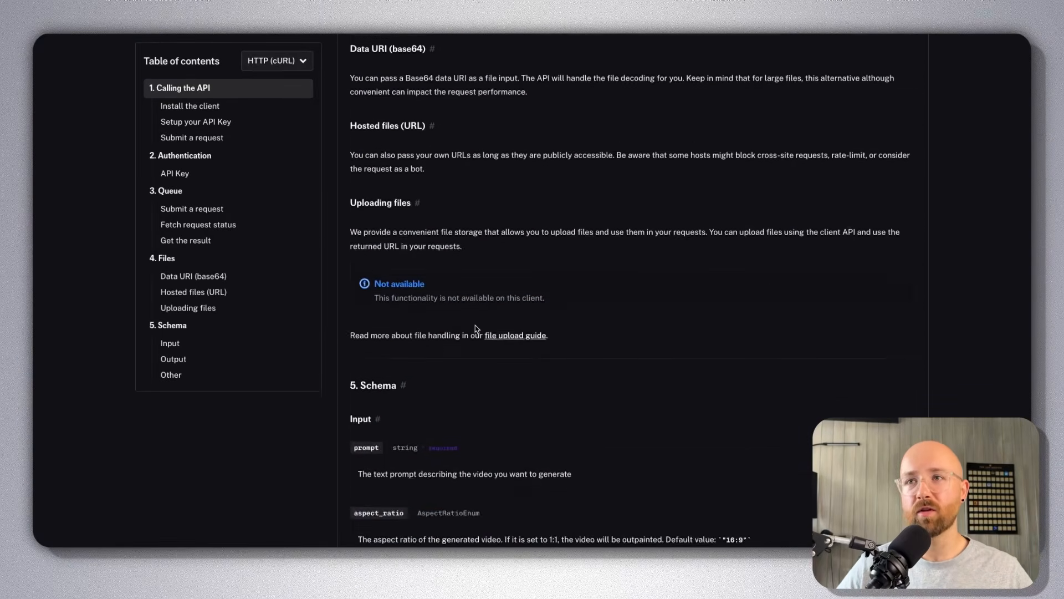
{"action": "scroll", "coordinate": [475, 329], "scroll_direction": "up", "scroll_amount": 3}
{"action": "scroll", "coordinate": [477, 329], "scroll_direction": "down", "scroll_amount": 11}
{"action": "scroll", "coordinate": [456, 269], "scroll_direction": "up", "scroll_amount": 3}
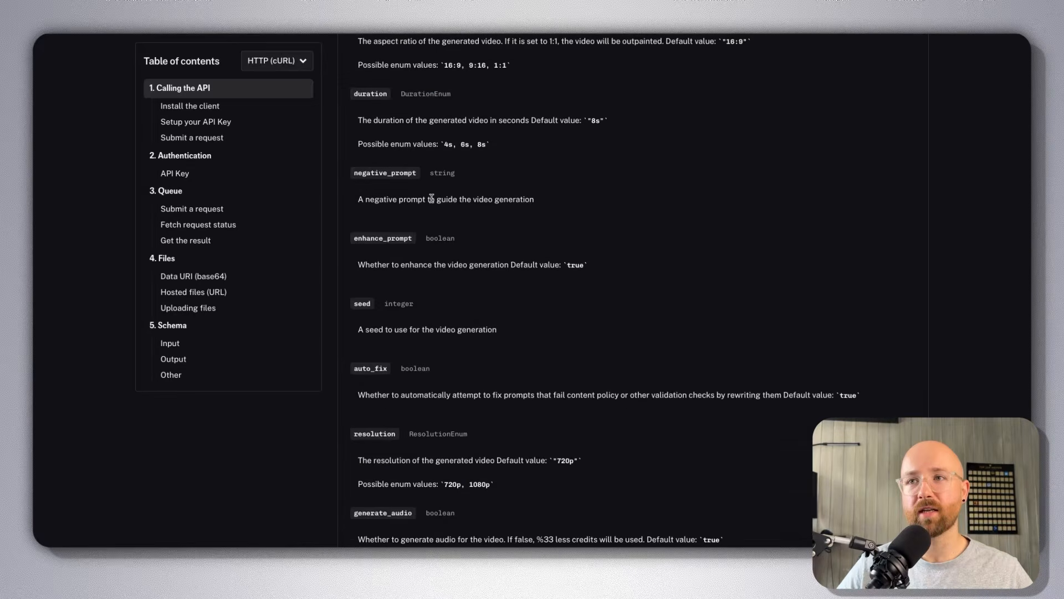
{"action": "scroll", "coordinate": [639, 384], "scroll_direction": "up", "scroll_amount": 20}
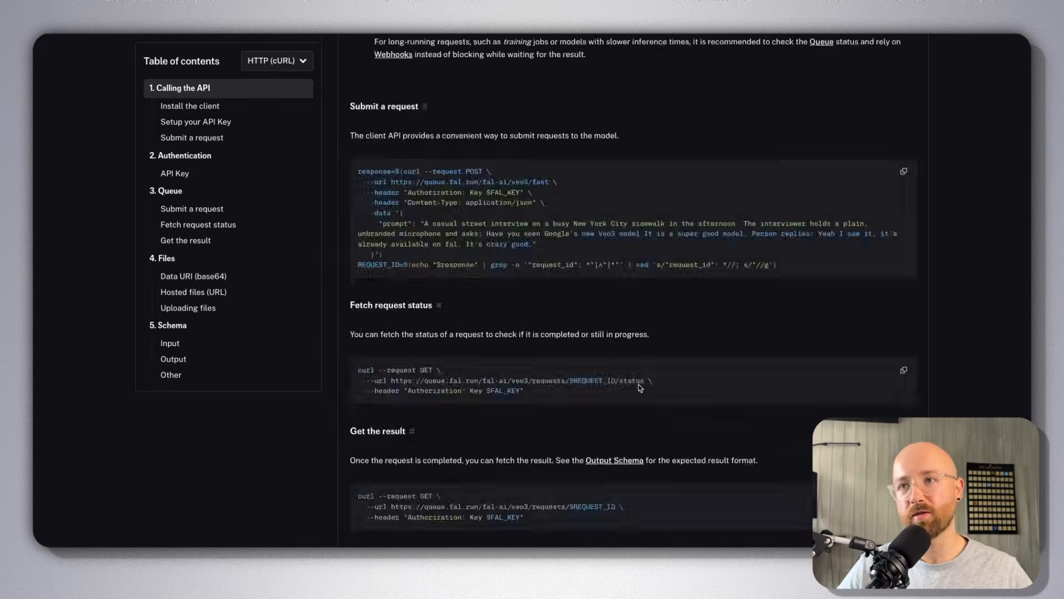
Highlight the Submit a request code, its response=$( prefix and trailing REQUEST_ID line, and the plain curl command between them.
{"action": "scroll", "coordinate": [743, 291], "scroll_direction": "down", "scroll_amount": 5}
{"action": "left_click_drag", "start_coordinate": [783, 300], "coordinate": [359, 205]}
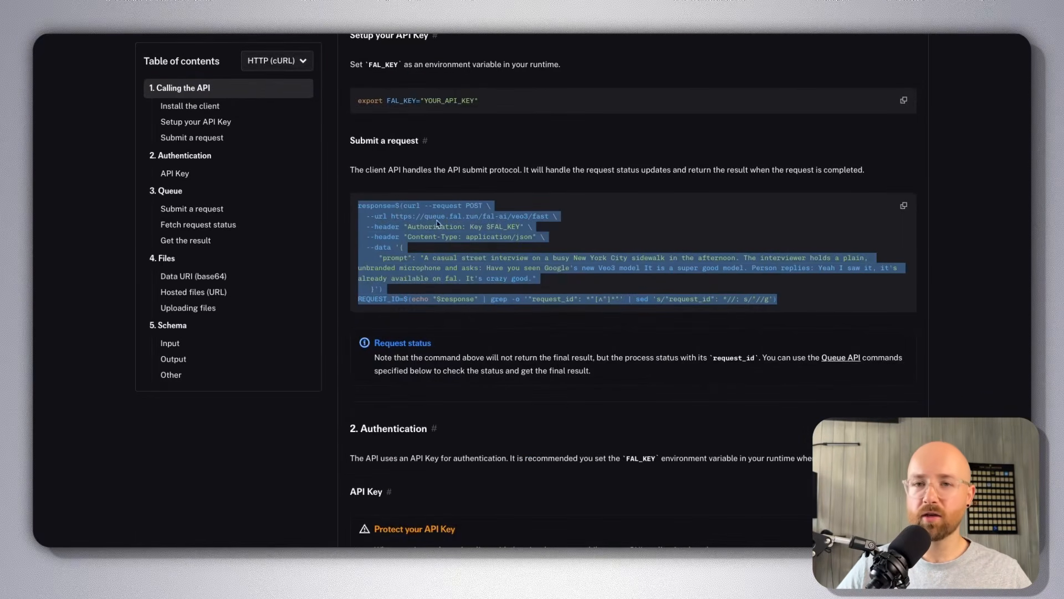
{"action": "left_click", "coordinate": [400, 211]}
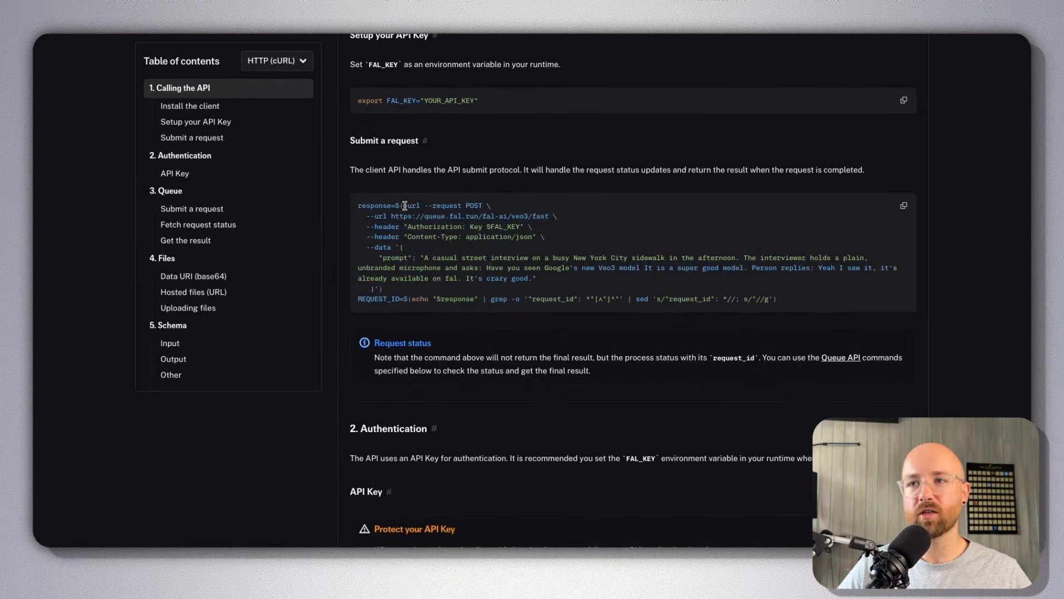
{"action": "left_click_drag", "start_coordinate": [358, 206], "coordinate": [398, 203]}
{"action": "left_click_drag", "start_coordinate": [779, 299], "coordinate": [380, 288]}
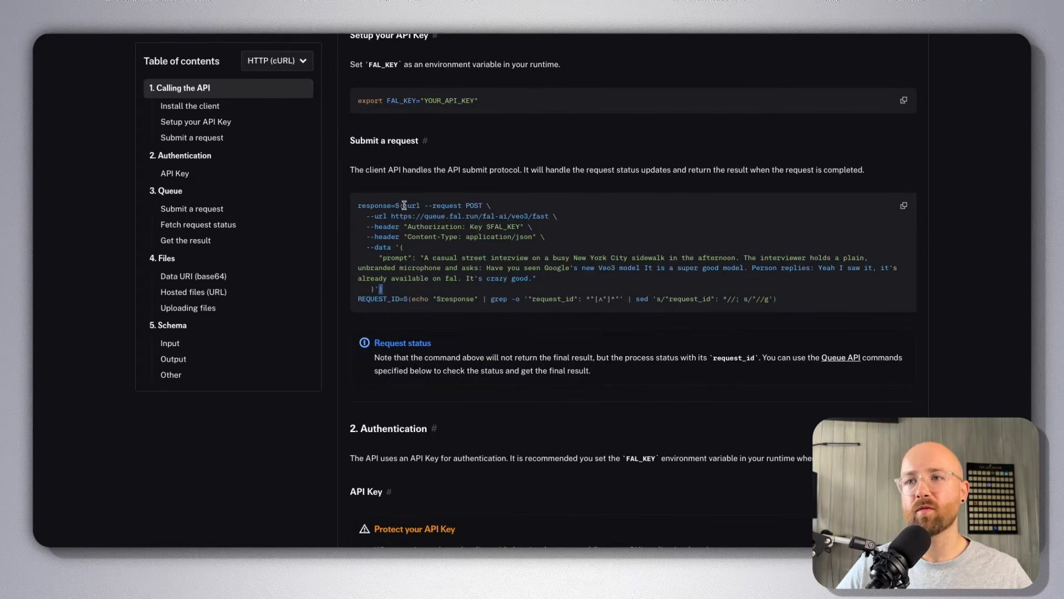
{"action": "left_click_drag", "start_coordinate": [404, 206], "coordinate": [345, 206]}
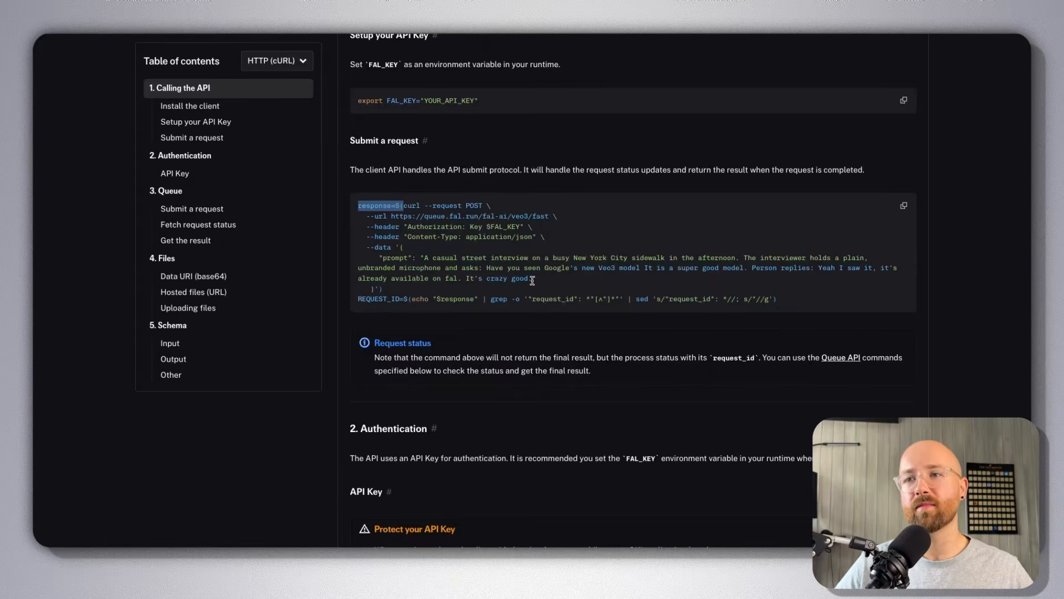
{"action": "left_click_drag", "start_coordinate": [543, 282], "coordinate": [496, 268]}
{"action": "left_click", "coordinate": [388, 290]}
{"action": "left_click_drag", "start_coordinate": [379, 290], "coordinate": [404, 206]}
{"action": "left_click", "coordinate": [439, 232]}
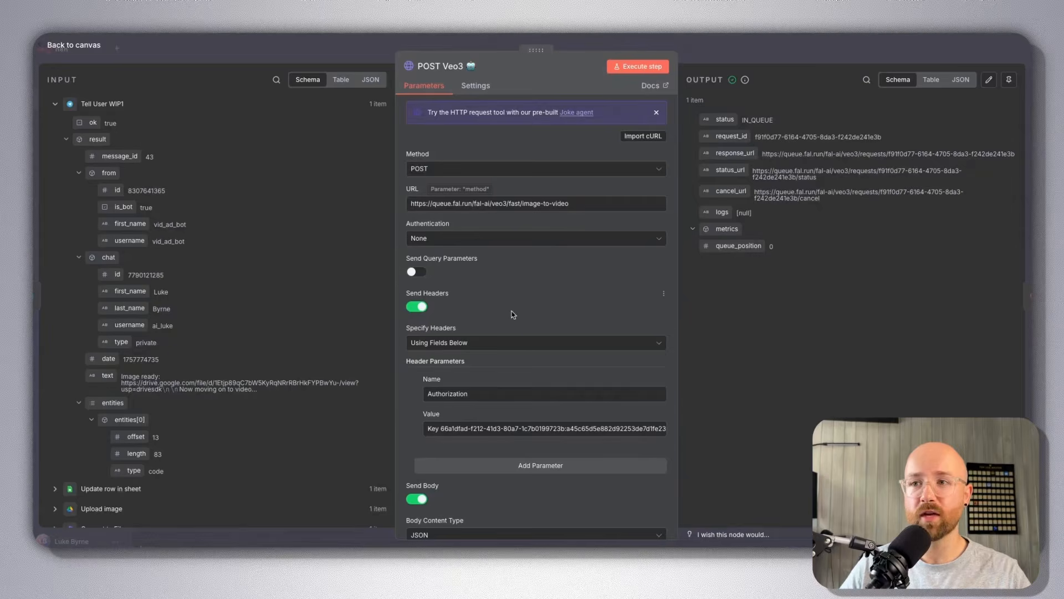
In the POST Veo3 node's Authorization header value, highlight the API key and the word Key in front of it.
{"action": "scroll", "coordinate": [468, 354], "scroll_direction": "down", "scroll_amount": 1}
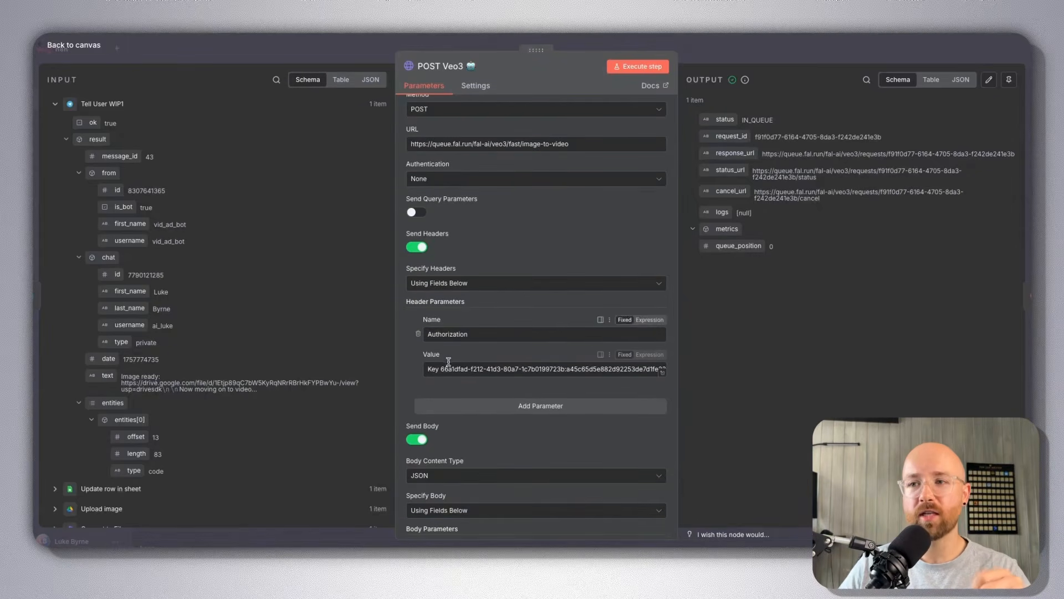
{"action": "left_click_drag", "start_coordinate": [443, 369], "coordinate": [696, 366]}
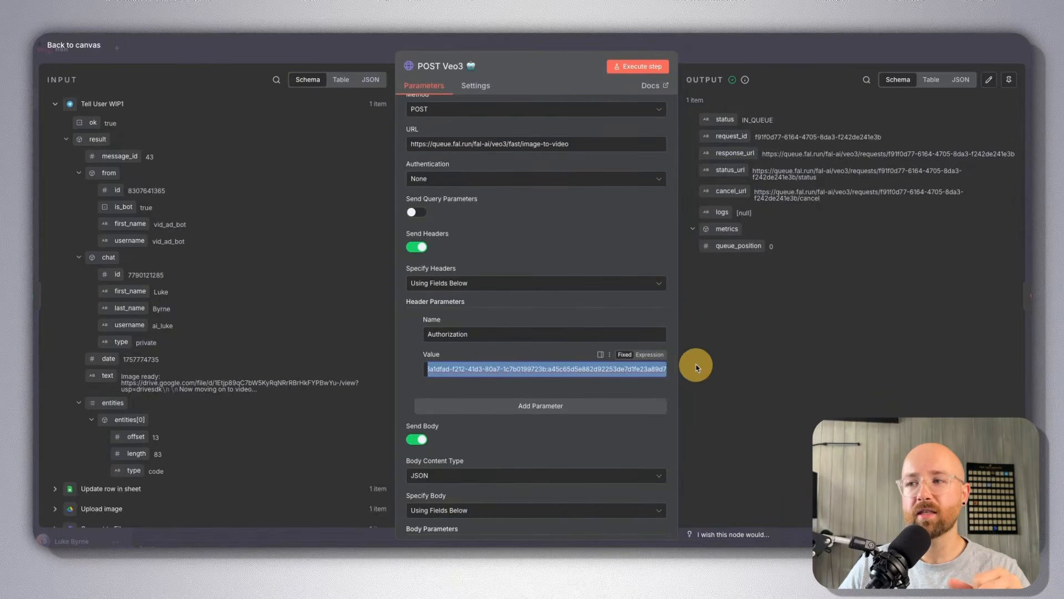
{"action": "left_click", "coordinate": [716, 368]}
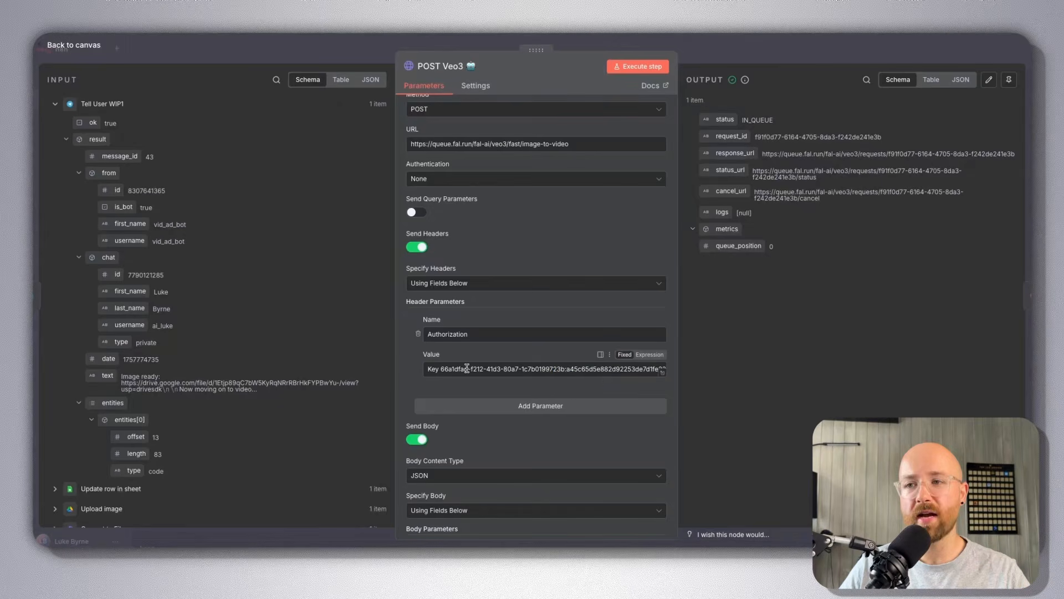
{"action": "mouse_move", "coordinate": [429, 368]}
{"action": "left_mouse_down"}
{"action": "mouse_move", "coordinate": [463, 368]}
{"action": "mouse_move", "coordinate": [440, 365]}
{"action": "left_mouse_up"}
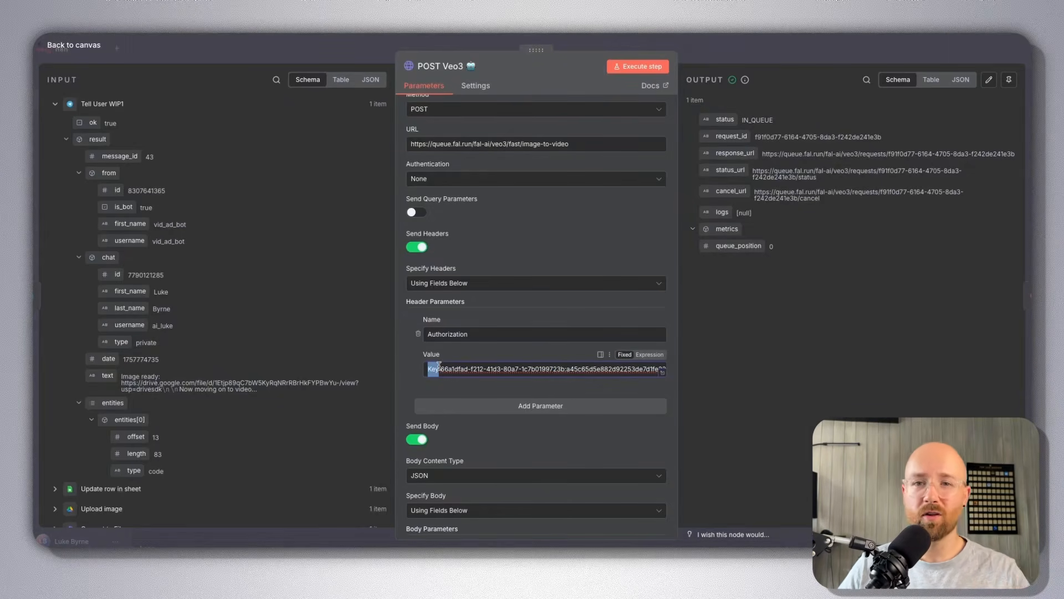
{"action": "left_click", "coordinate": [438, 370]}
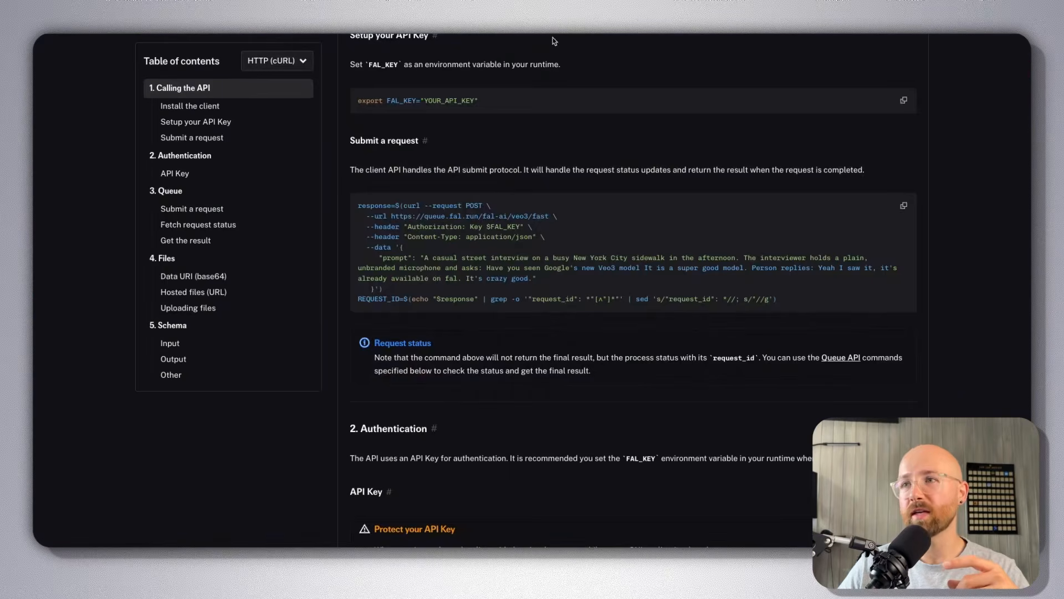
Open the API Keys page of the fal account, start a new API-scope key up to its description, and leave without creating it.
{"action": "scroll", "coordinate": [691, 171], "scroll_direction": "up", "scroll_amount": 6}
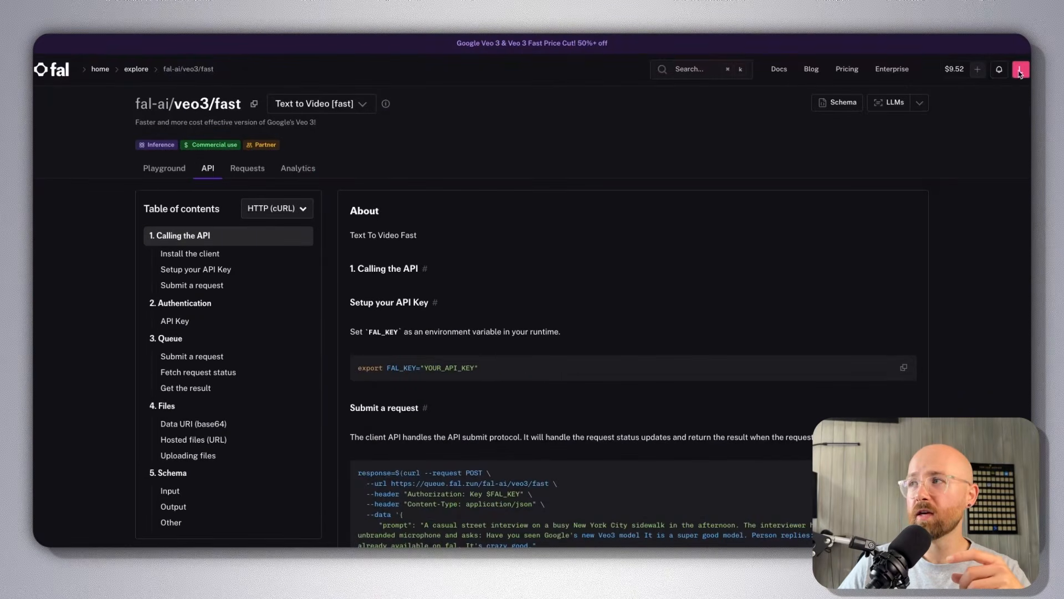
{"action": "left_click", "coordinate": [1020, 72]}
{"action": "left_click", "coordinate": [989, 127]}
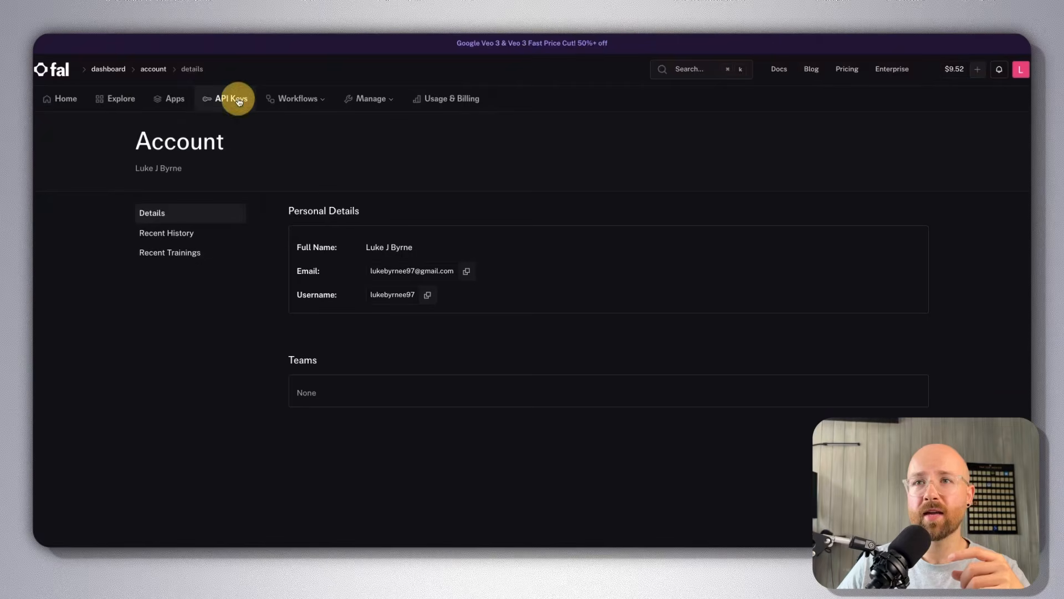
{"action": "left_click", "coordinate": [232, 99]}
{"action": "left_click", "coordinate": [907, 156]}
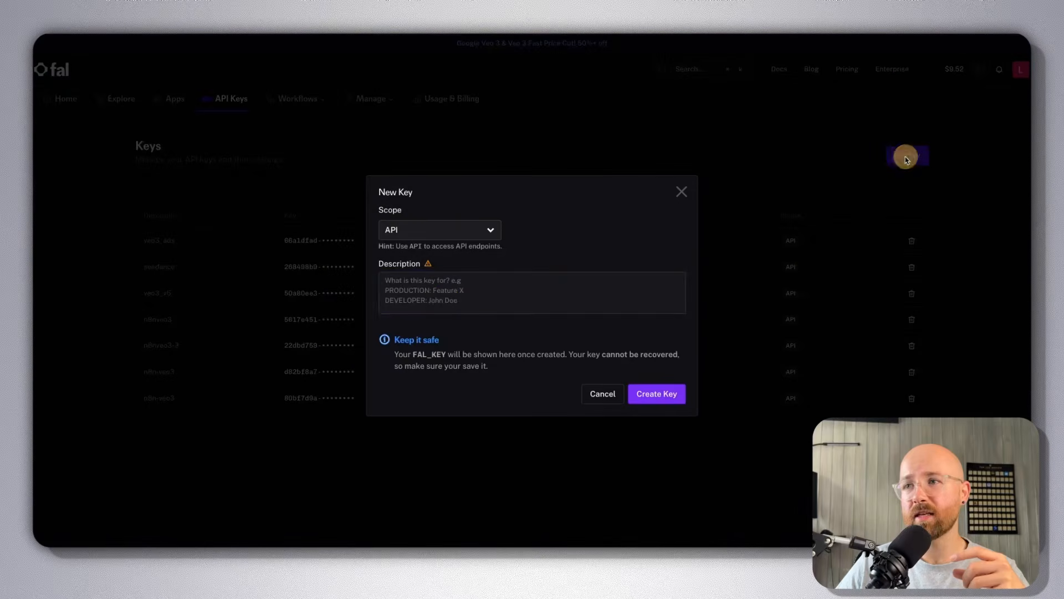
{"action": "left_click", "coordinate": [436, 302]}
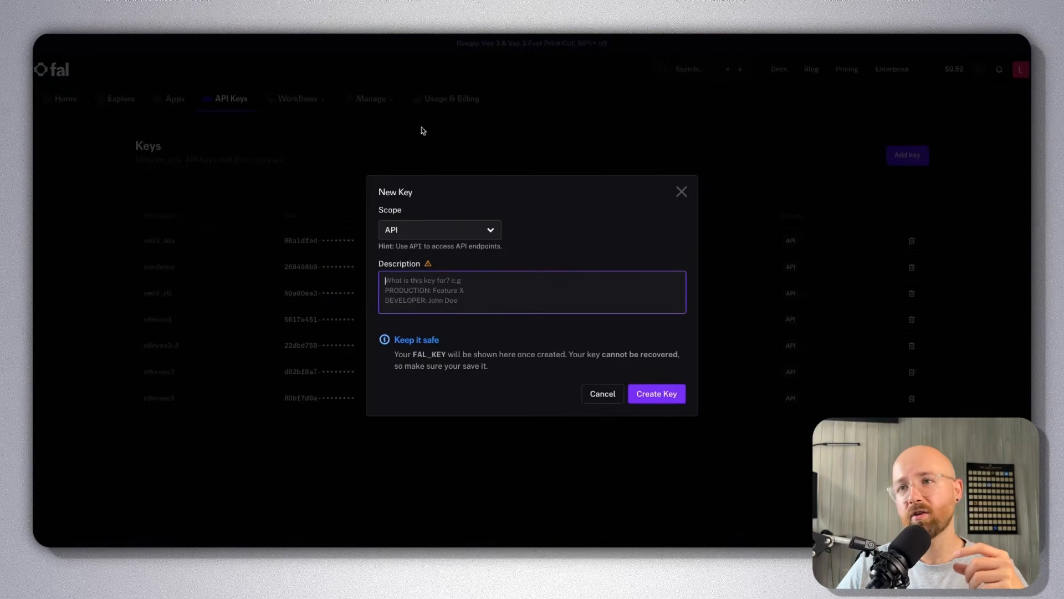
{"action": "left_click", "coordinate": [368, 119]}
{"action": "left_click", "coordinate": [49, 23]}
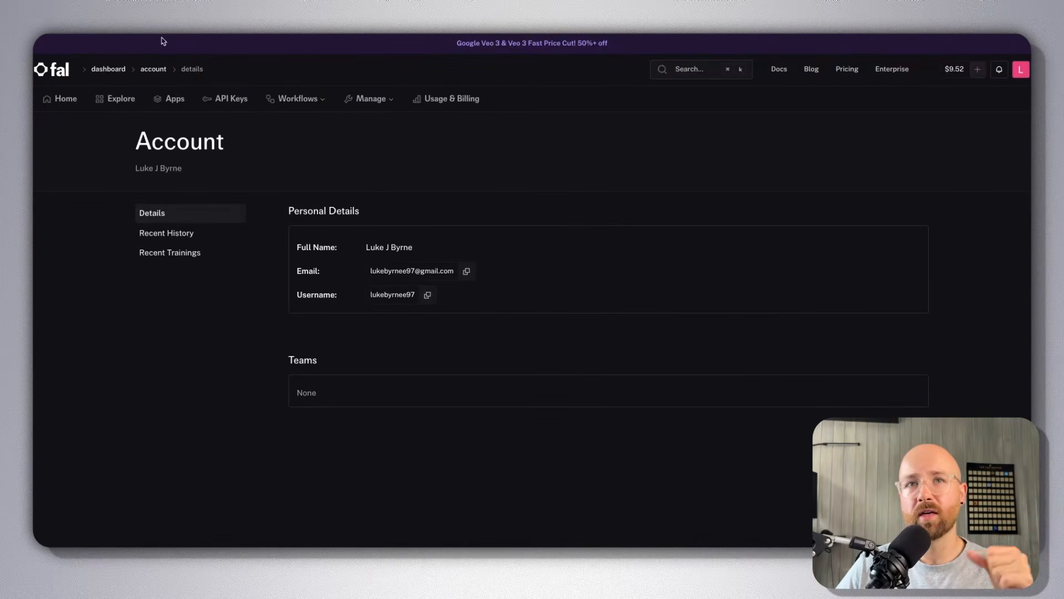
{"action": "left_click", "coordinate": [46, 24]}
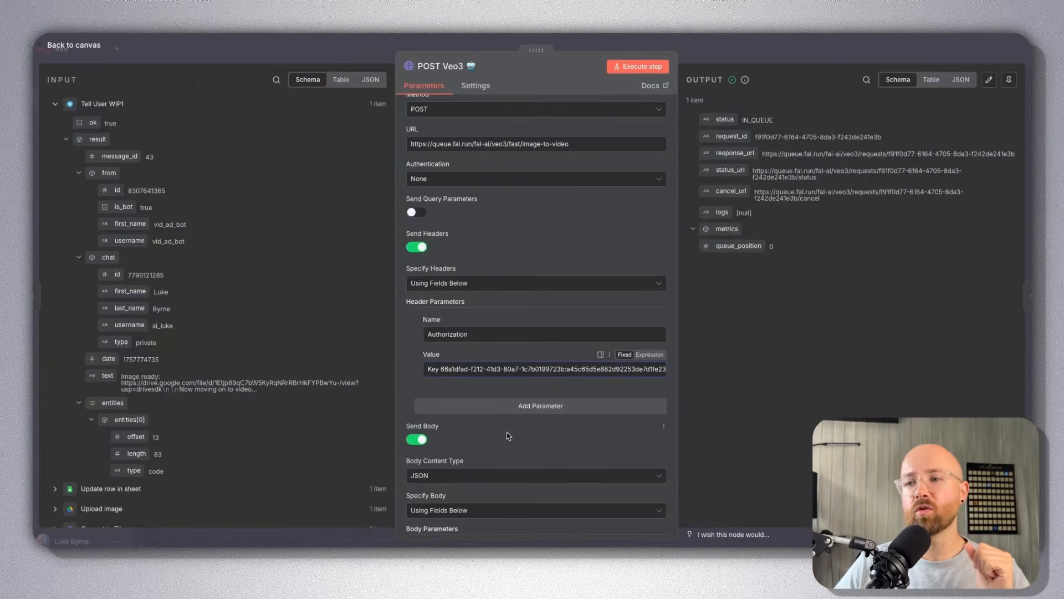
Inspect the POST Veo3 node's prompt body parameter and show the AI Agent node's output as JSON in the input data.
{"action": "scroll", "coordinate": [509, 436], "scroll_direction": "down", "scroll_amount": 8}
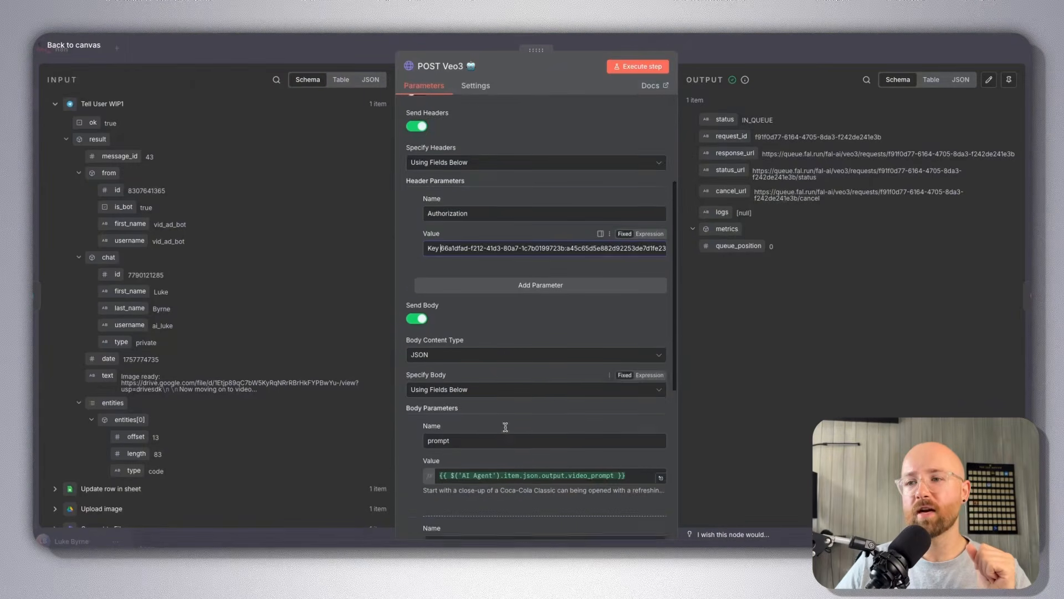
{"action": "scroll", "coordinate": [527, 194], "scroll_direction": "up", "scroll_amount": 2}
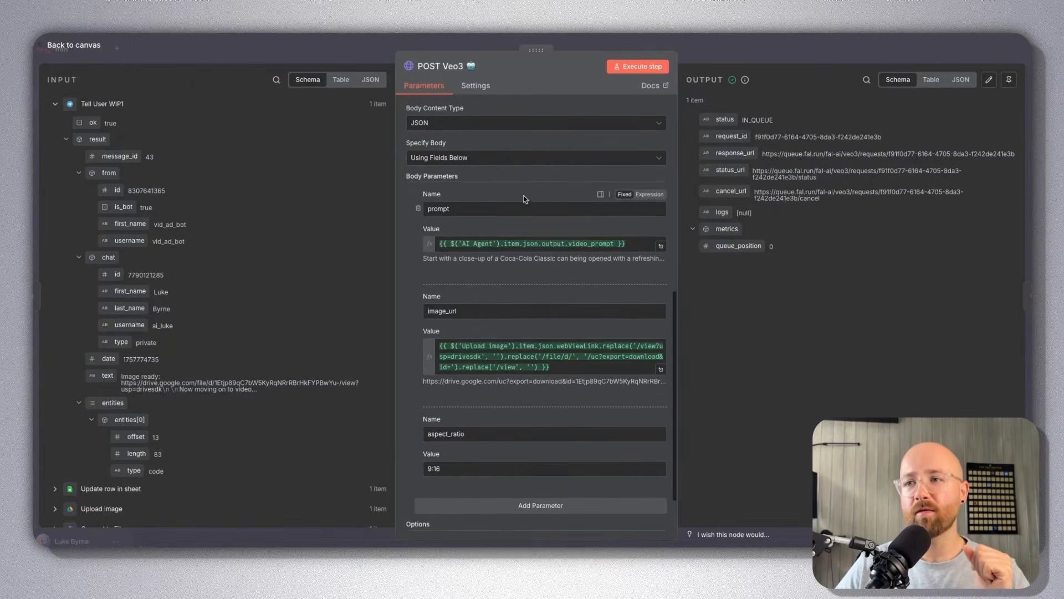
{"action": "left_click", "coordinate": [560, 244]}
{"action": "left_click", "coordinate": [493, 241]}
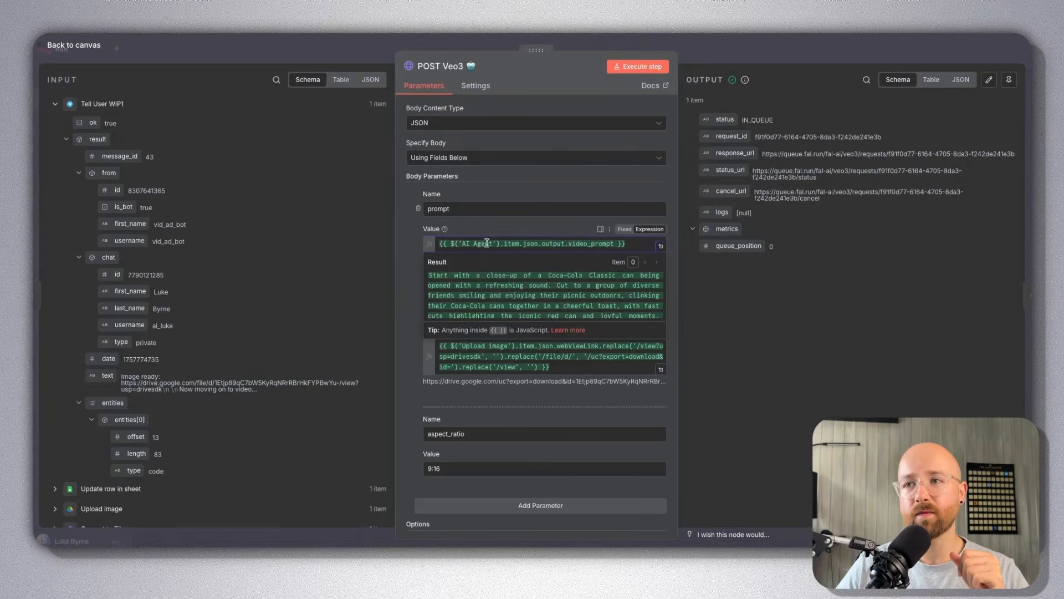
{"action": "left_click", "coordinate": [371, 79]}
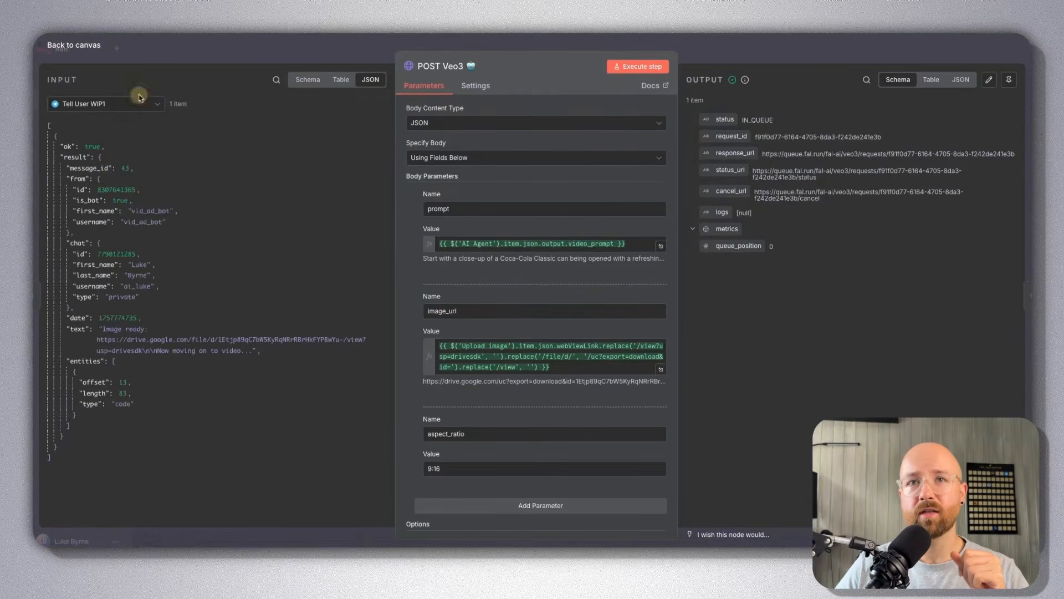
{"action": "left_click", "coordinate": [139, 98]}
{"action": "left_click", "coordinate": [107, 228]}
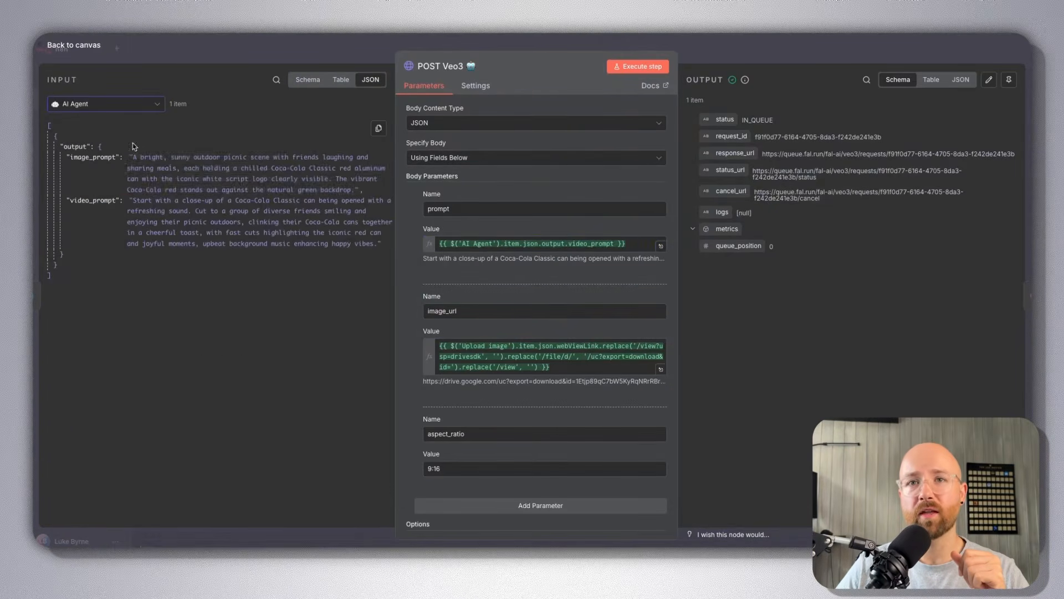
Highlight the whole image_url expression and show the Upload image node's JSON output down to its webViewLink entry.
{"action": "left_click", "coordinate": [519, 345]}
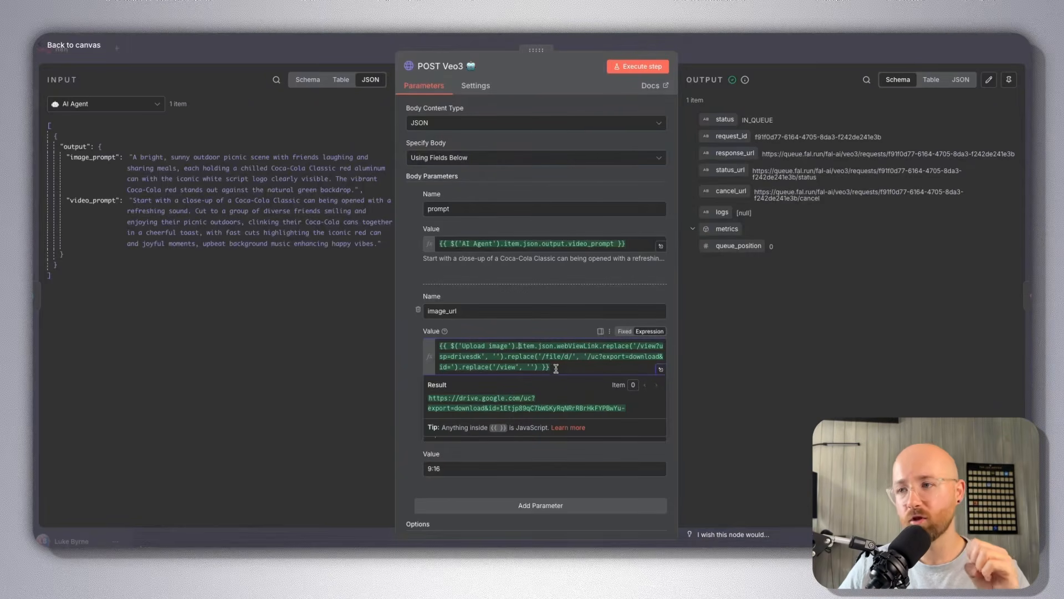
{"action": "left_click_drag", "start_coordinate": [573, 367], "coordinate": [438, 348]}
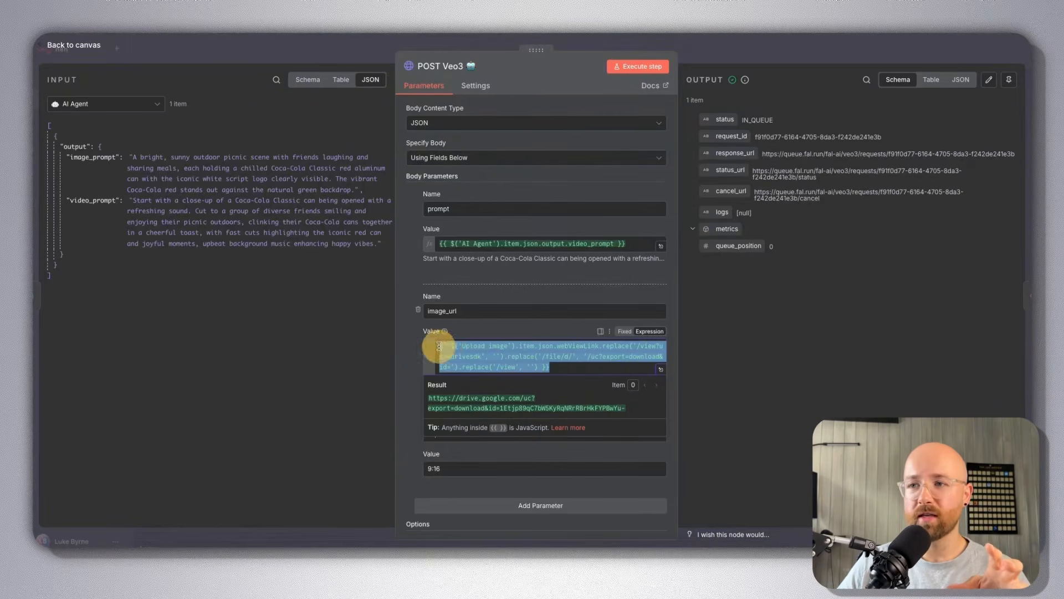
{"action": "left_click", "coordinate": [521, 358]}
{"action": "left_click", "coordinate": [82, 105]}
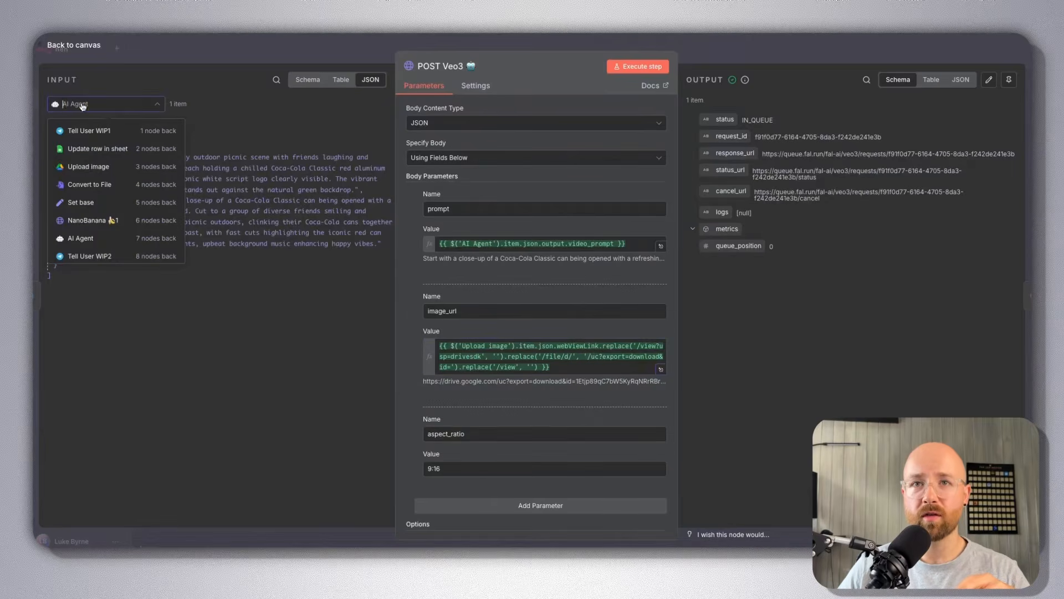
{"action": "left_click", "coordinate": [89, 162]}
{"action": "scroll", "coordinate": [201, 316], "scroll_direction": "down", "scroll_amount": 3}
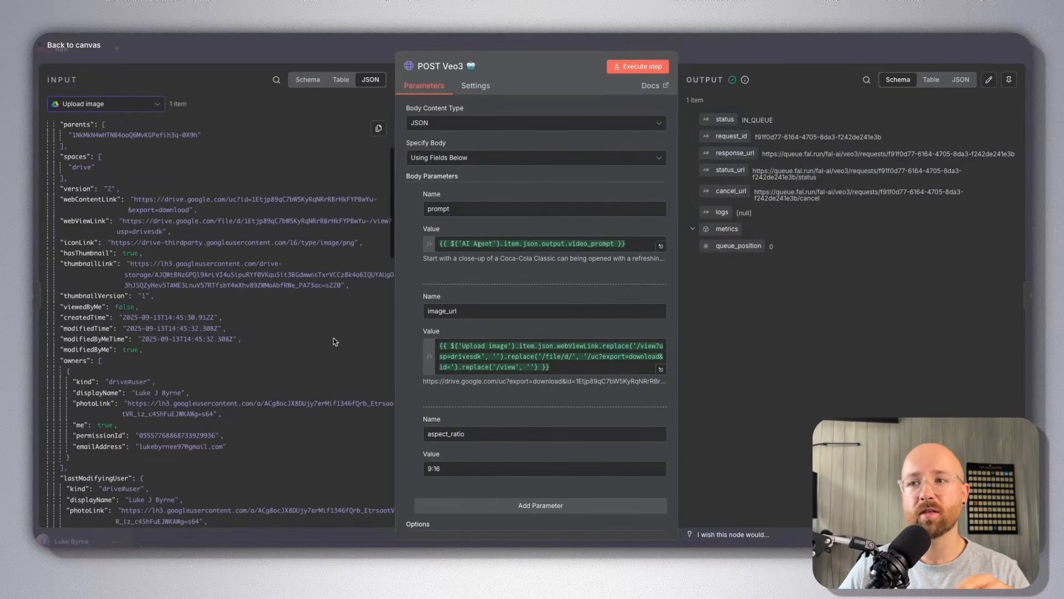
Highlight the webViewLink reference and the chain of replace() calls in the image_url expression.
{"action": "left_click", "coordinate": [612, 355]}
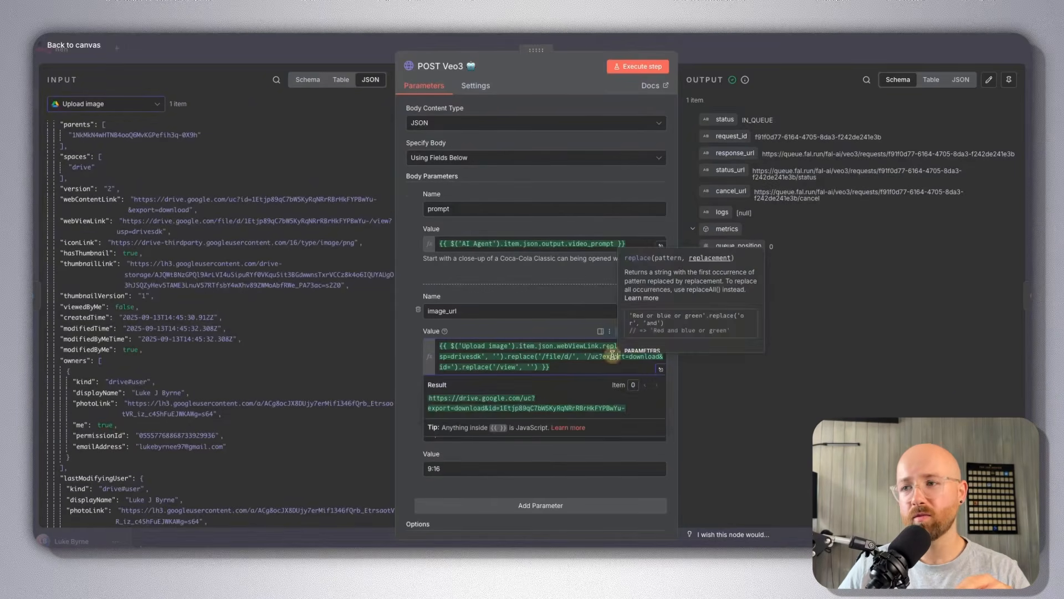
{"action": "left_click_drag", "start_coordinate": [556, 346], "coordinate": [599, 349]}
{"action": "left_click", "coordinate": [614, 356]}
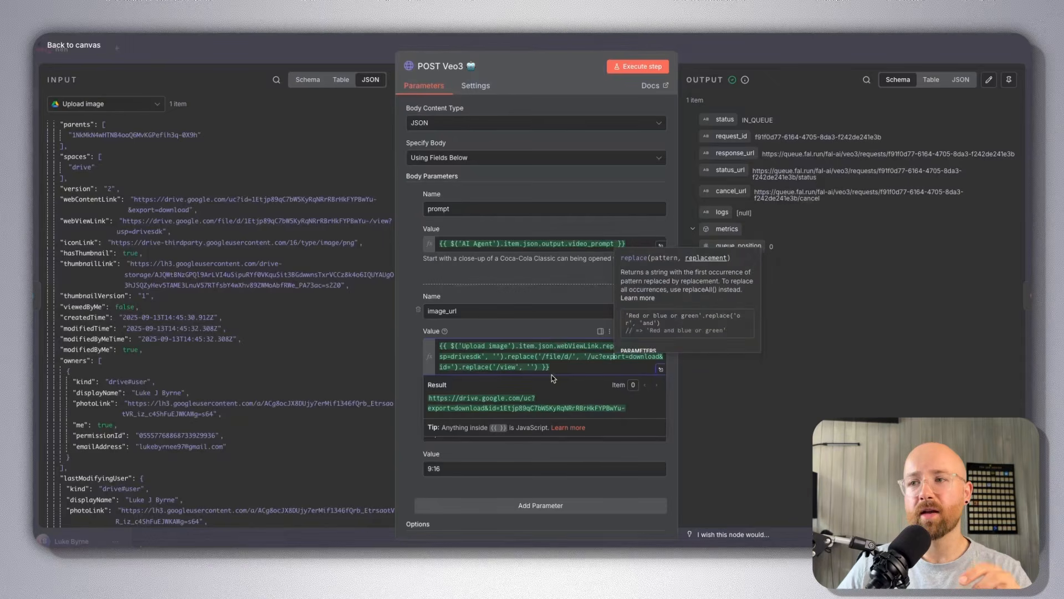
{"action": "triple_click", "coordinate": [610, 358]}
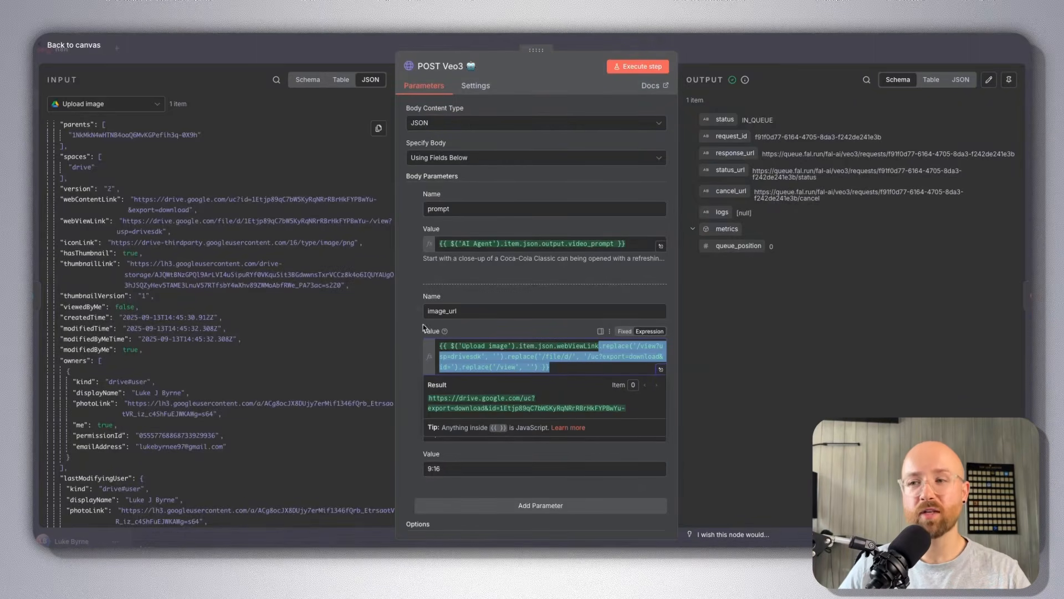
{"action": "left_click", "coordinate": [526, 367]}
{"action": "left_click", "coordinate": [553, 358]}
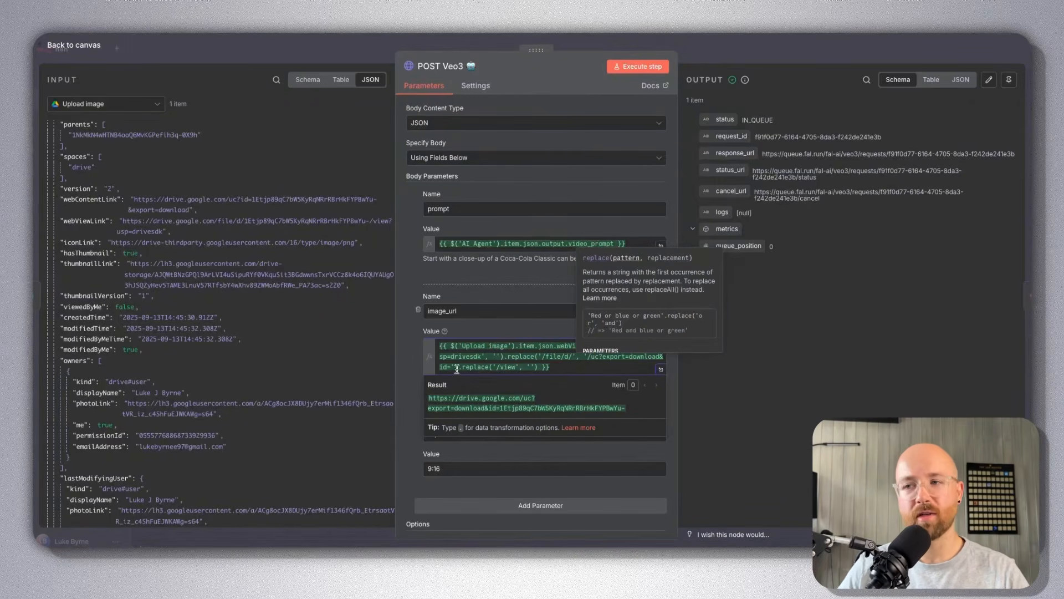
{"action": "left_click", "coordinate": [564, 370]}
{"action": "left_click_drag", "start_coordinate": [563, 369], "coordinate": [611, 355]}
{"action": "left_click", "coordinate": [712, 349]}
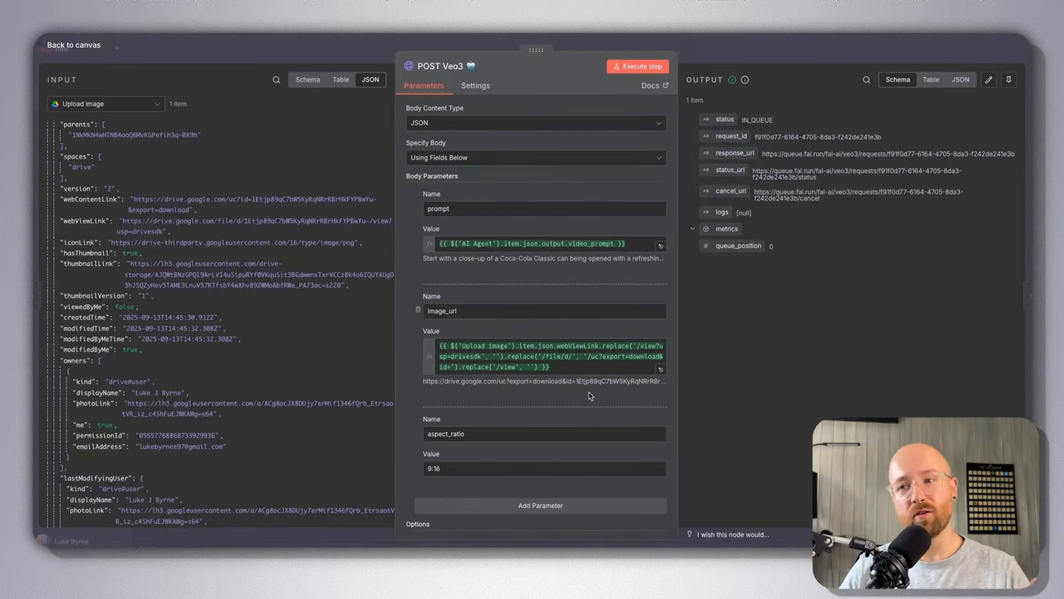
Point out the aspect_ratio body parameter with its 9:16 value and return to the workflow canvas.
{"action": "left_click_drag", "start_coordinate": [481, 438], "coordinate": [419, 472]}
{"action": "left_click", "coordinate": [736, 308]}
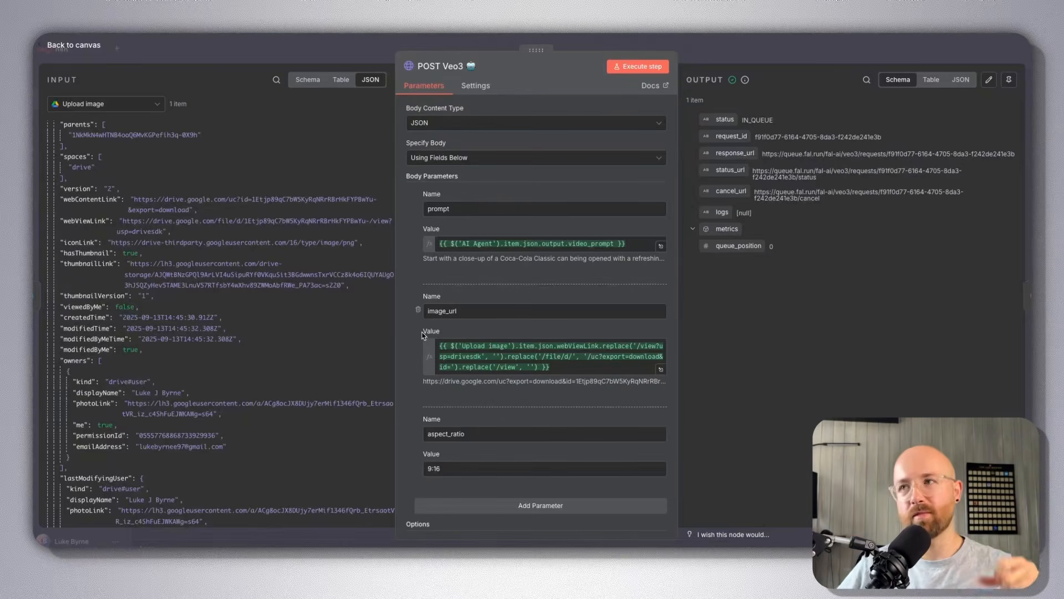
{"action": "left_click", "coordinate": [857, 55]}
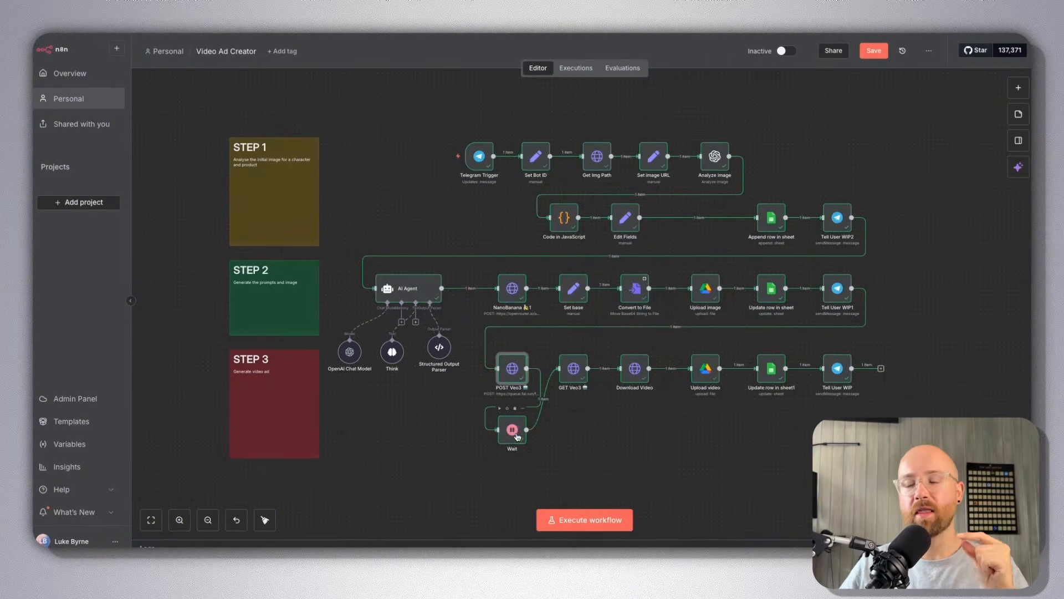
Open the Wait node after POST Veo3 and highlight its wait amount in seconds.
{"action": "double_click", "coordinate": [514, 433]}
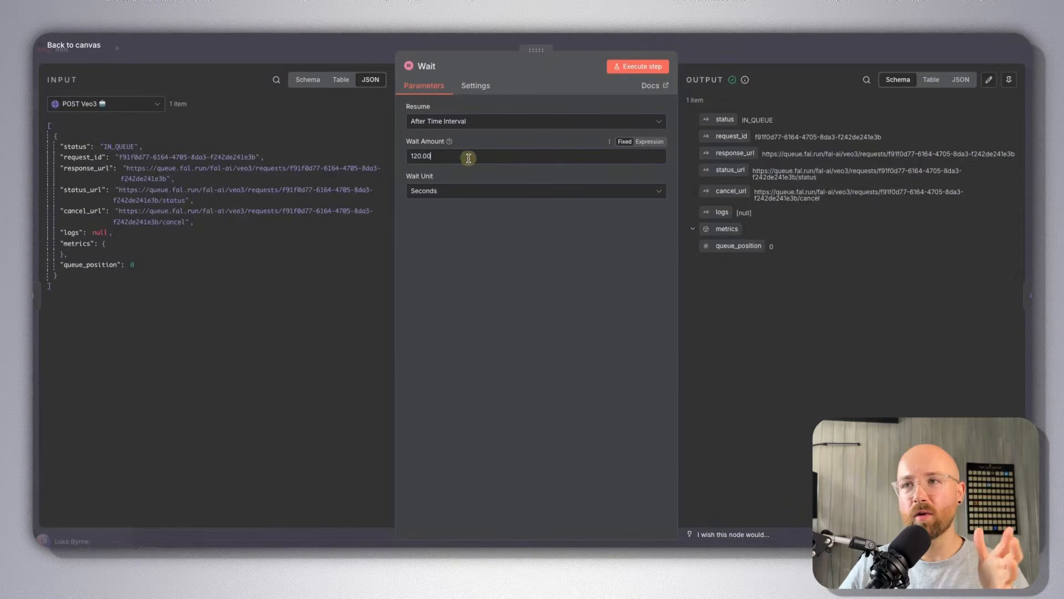
{"action": "left_click_drag", "start_coordinate": [468, 158], "coordinate": [360, 156]}
{"action": "left_click", "coordinate": [584, 285]}
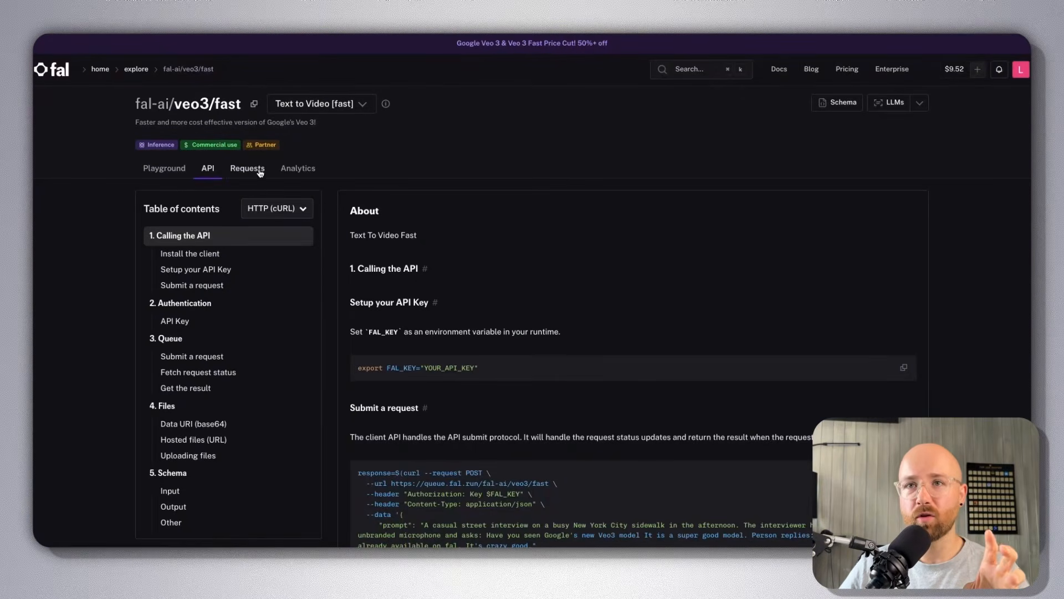
On fal, switch the Veo 3 model to Image to Video [fast] and browse its request history.
{"action": "left_click", "coordinate": [259, 172]}
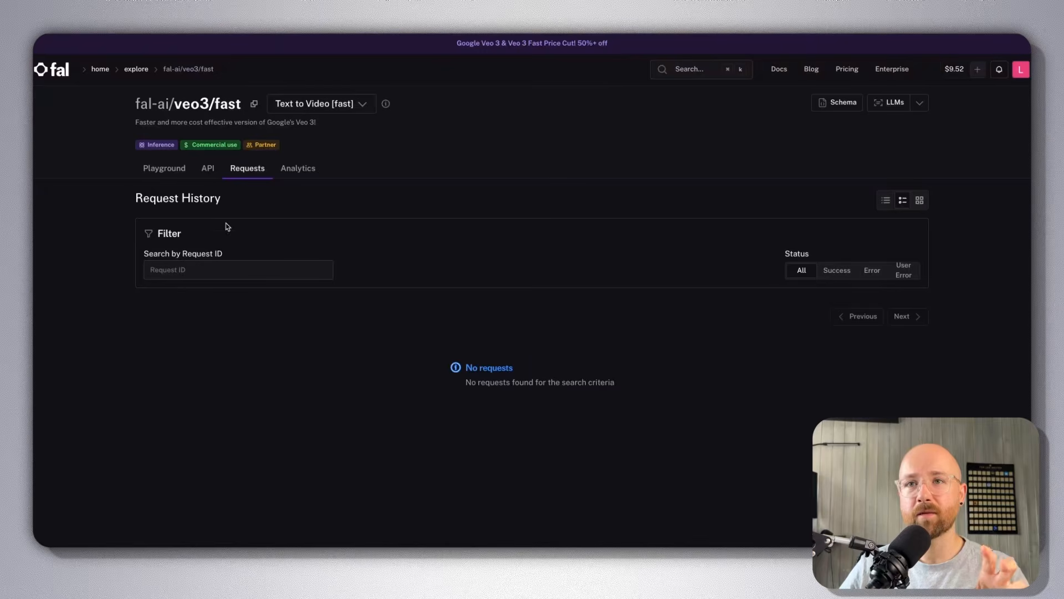
{"action": "left_click", "coordinate": [297, 162]}
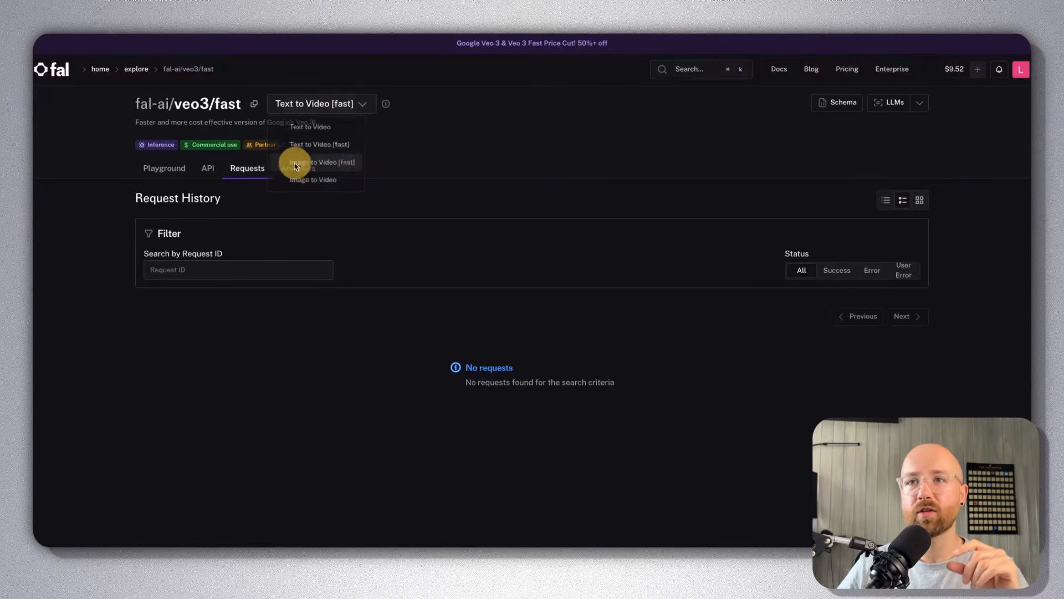
{"action": "left_click", "coordinate": [442, 102]}
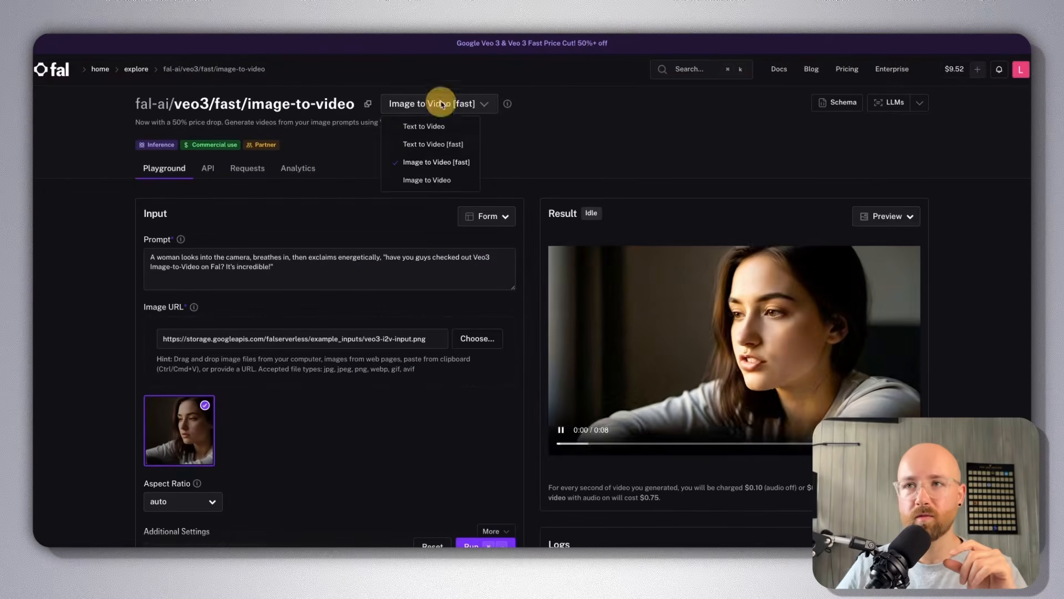
{"action": "left_click", "coordinate": [522, 157]}
{"action": "left_click", "coordinate": [258, 170]}
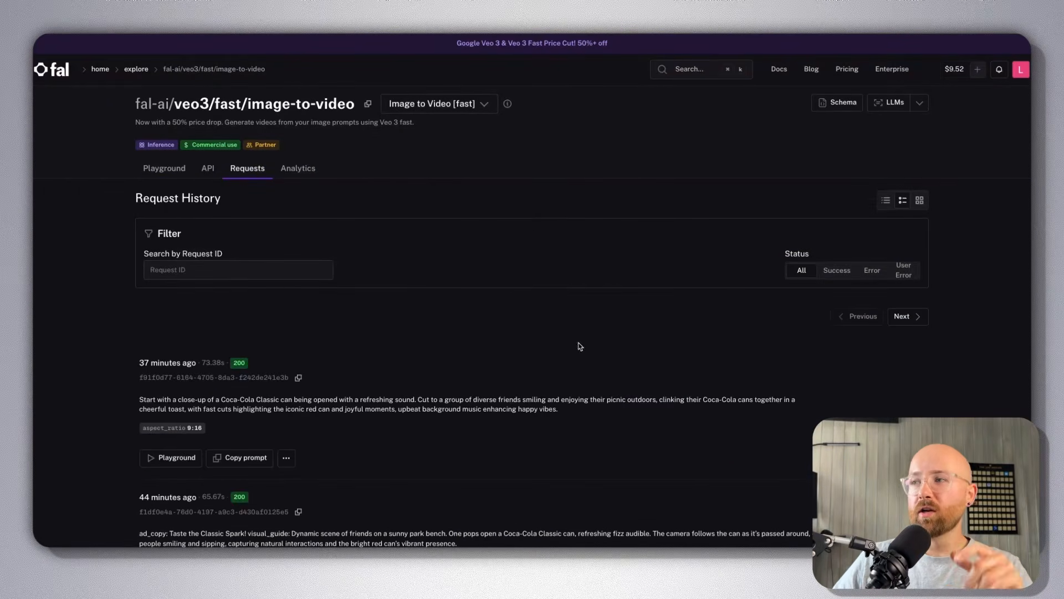
{"action": "scroll", "coordinate": [580, 346], "scroll_direction": "down", "scroll_amount": 12}
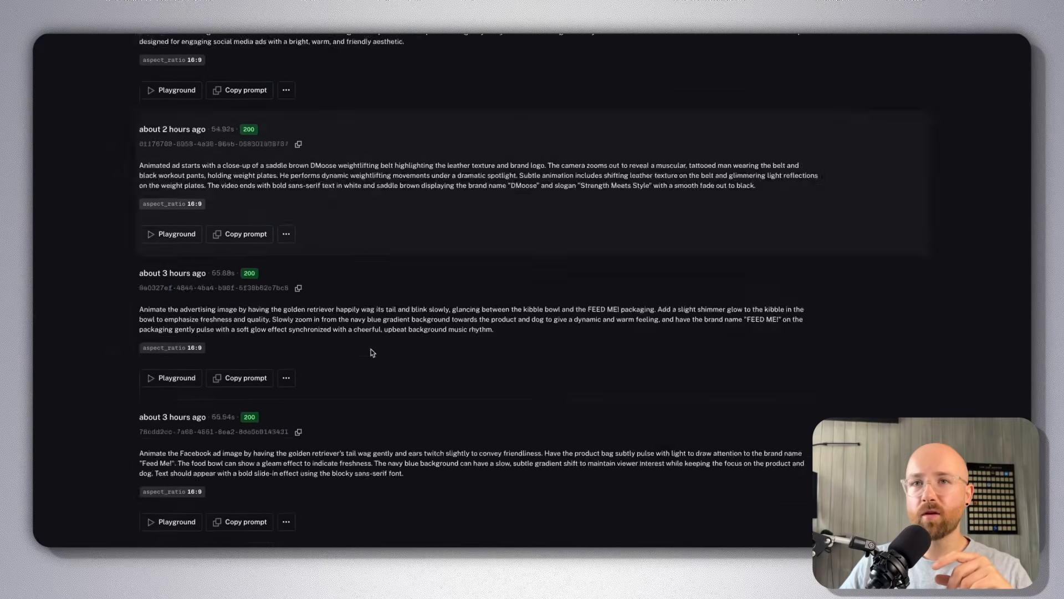
{"action": "scroll", "coordinate": [371, 353], "scroll_direction": "down", "scroll_amount": 6}
{"action": "scroll", "coordinate": [374, 352], "scroll_direction": "up", "scroll_amount": 9}
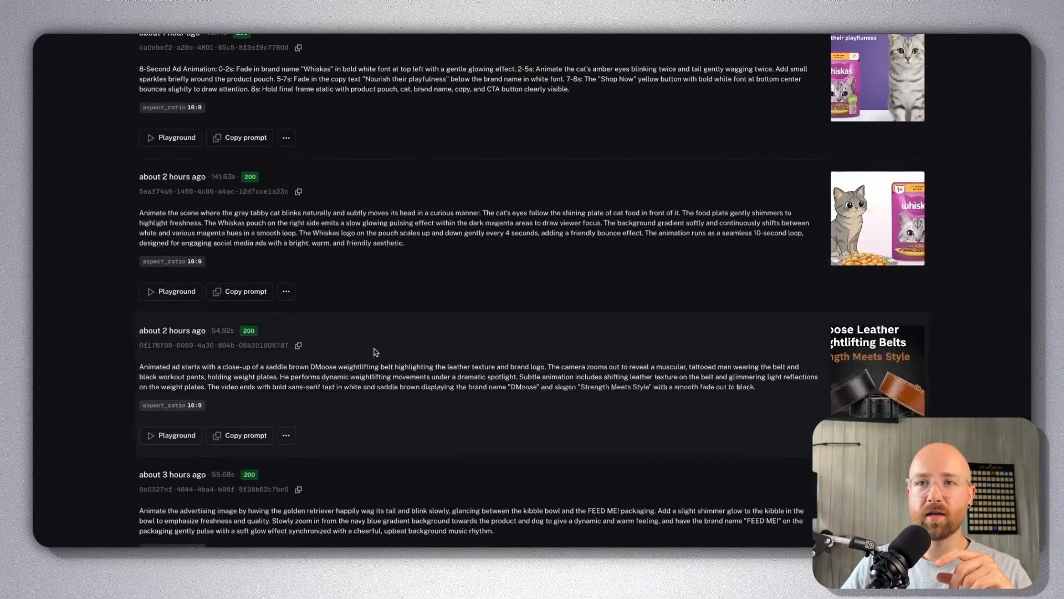
{"action": "scroll", "coordinate": [376, 352], "scroll_direction": "up", "scroll_amount": 10}
{"action": "scroll", "coordinate": [352, 349], "scroll_direction": "down", "scroll_amount": 3}
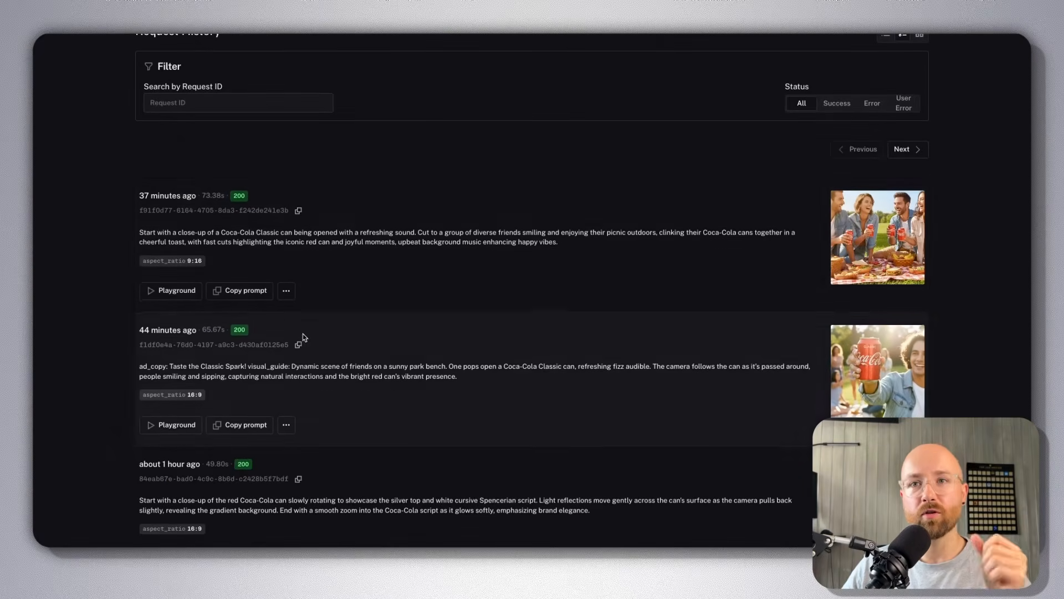
Highlight the generation times of the three most recent requests and of the gray tabby cat Whiskas request.
{"action": "double_click", "coordinate": [206, 196]}
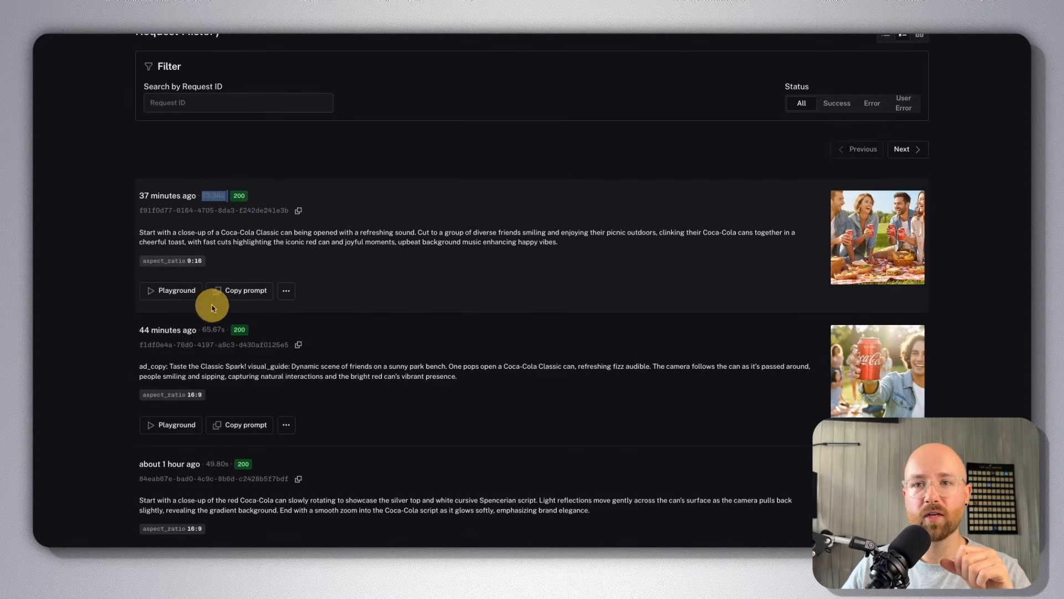
{"action": "double_click", "coordinate": [216, 330]}
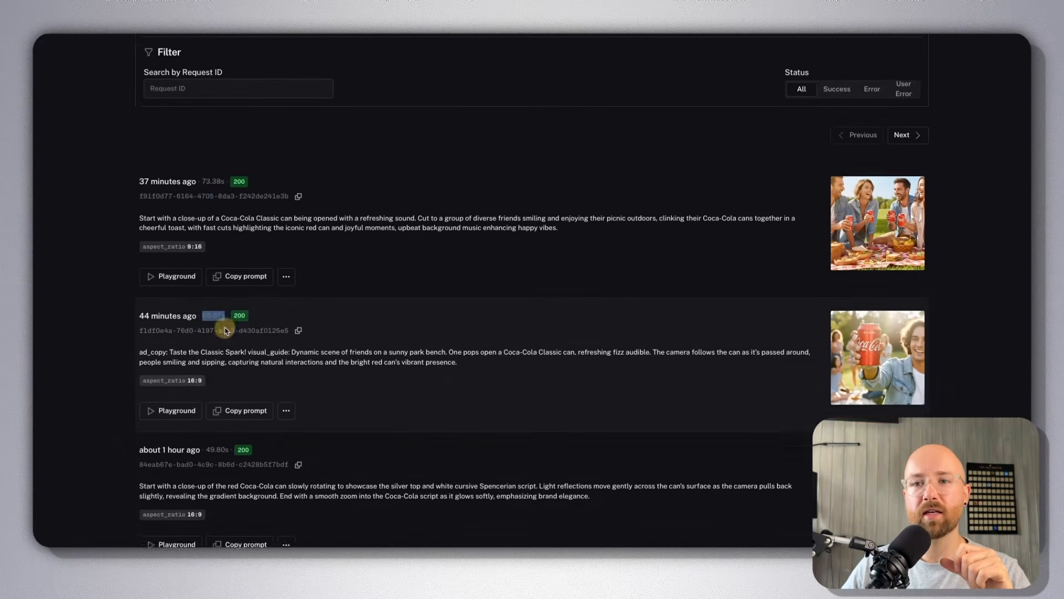
{"action": "scroll", "coordinate": [220, 388], "scroll_direction": "down", "scroll_amount": 1}
{"action": "double_click", "coordinate": [222, 419]}
{"action": "scroll", "coordinate": [222, 419], "scroll_direction": "down", "scroll_amount": 12}
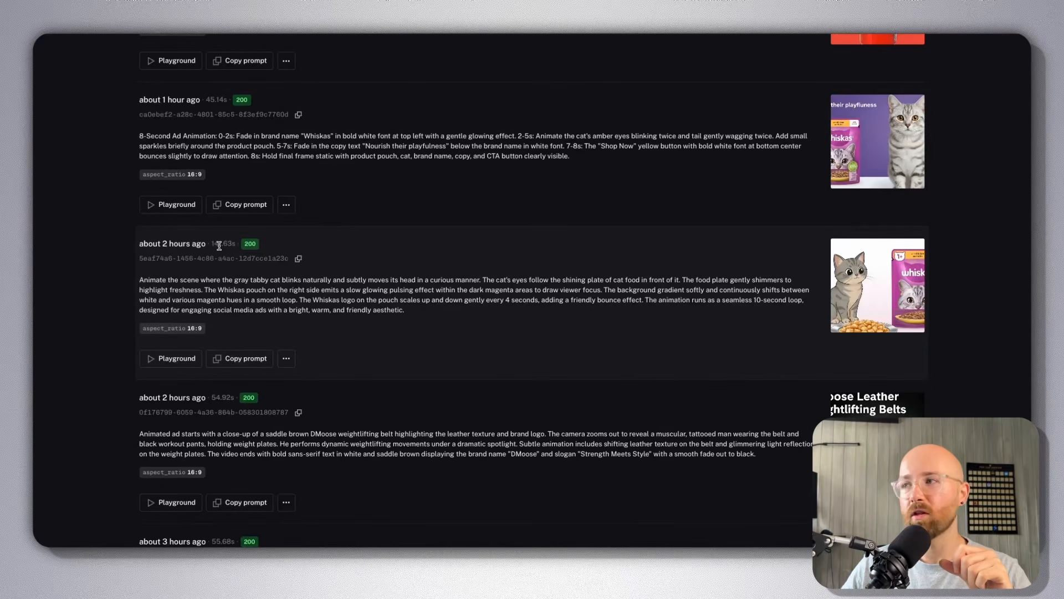
{"action": "double_click", "coordinate": [224, 244]}
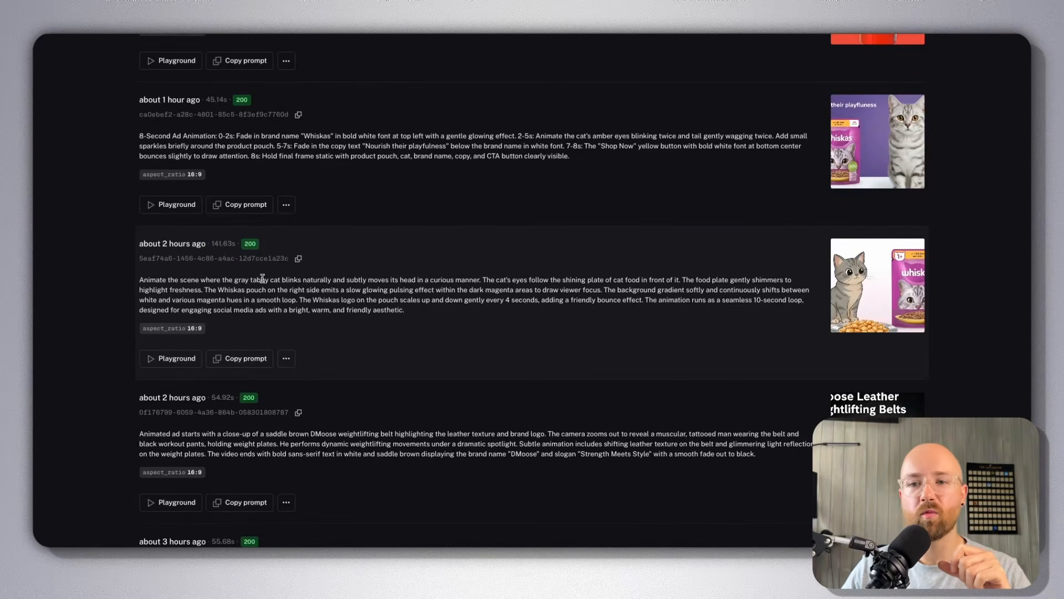
Browse the older requests in fal's history, then return to n8n and close the Wait node.
{"action": "scroll", "coordinate": [283, 310], "scroll_direction": "down", "scroll_amount": 5}
{"action": "scroll", "coordinate": [404, 352], "scroll_direction": "down", "scroll_amount": 8}
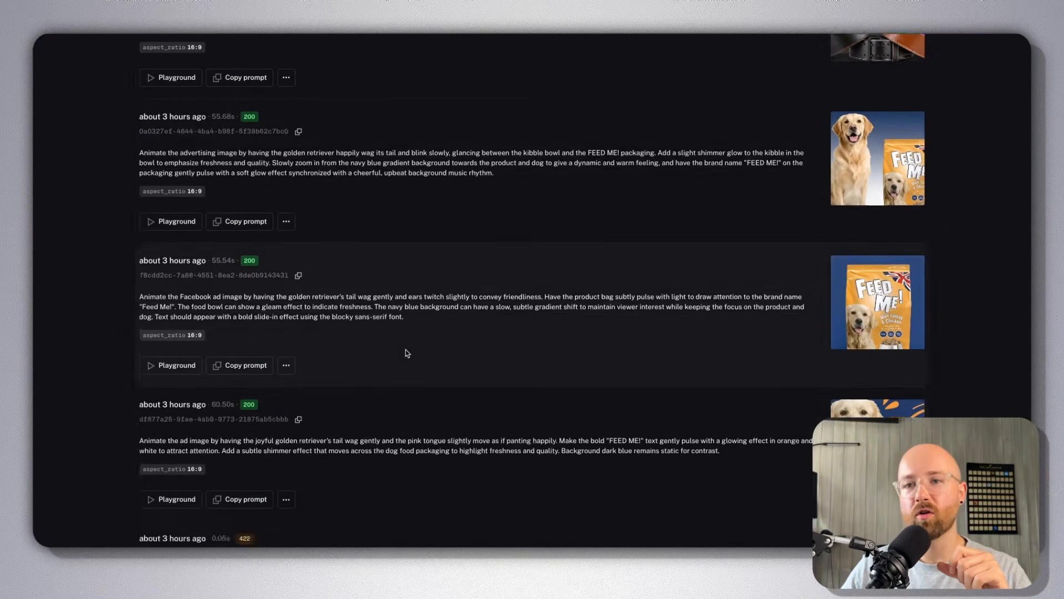
{"action": "scroll", "coordinate": [363, 406], "scroll_direction": "up", "scroll_amount": 15}
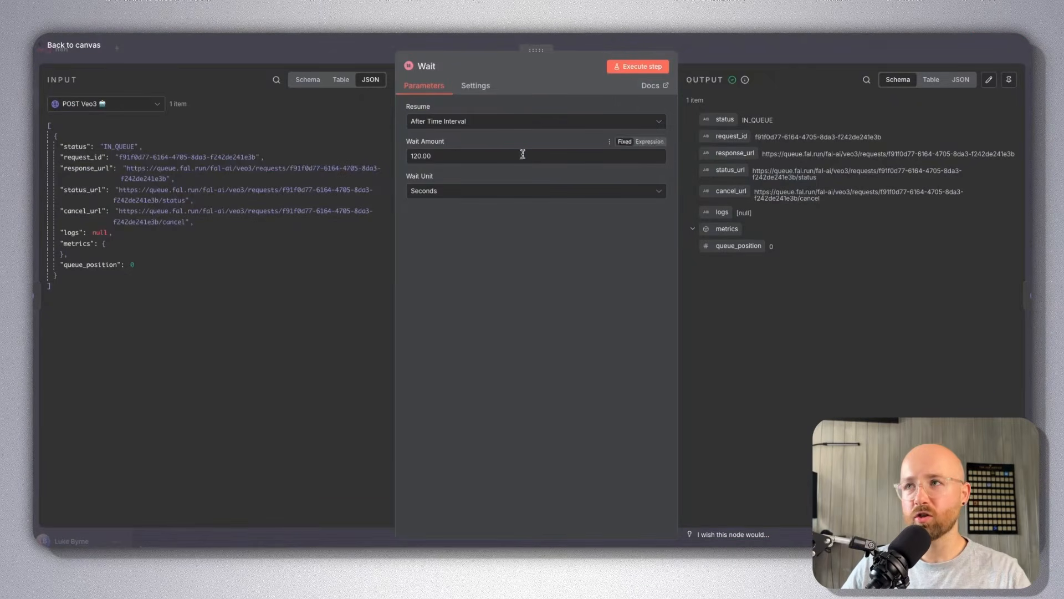
{"action": "left_click", "coordinate": [714, 44]}
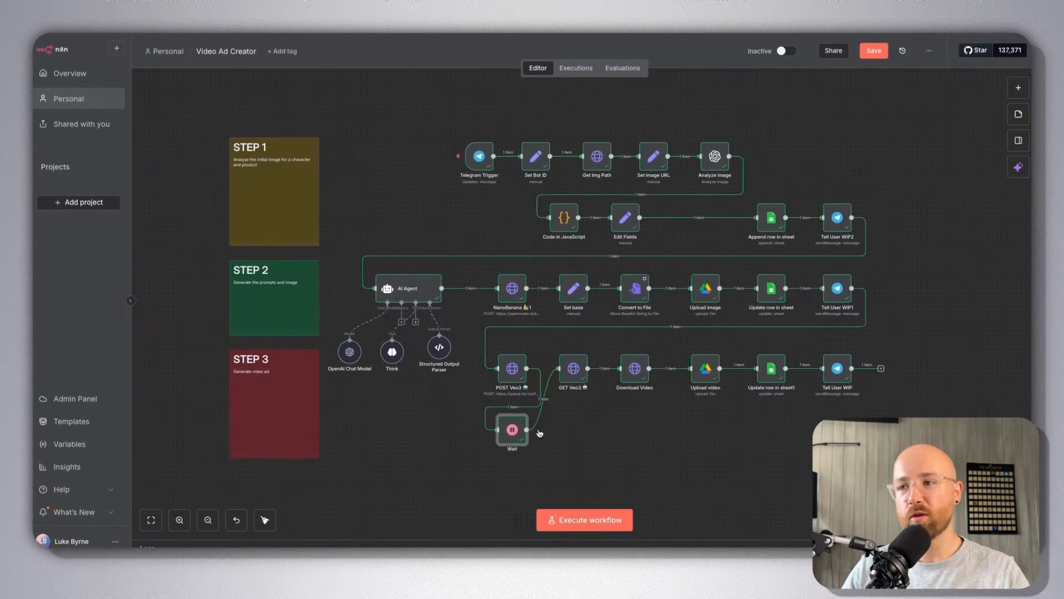
Open the GET Veo3 node, highlight its base request URL and trace the request_id expression to the POST Veo3 input data.
{"action": "left_click", "coordinate": [574, 377]}
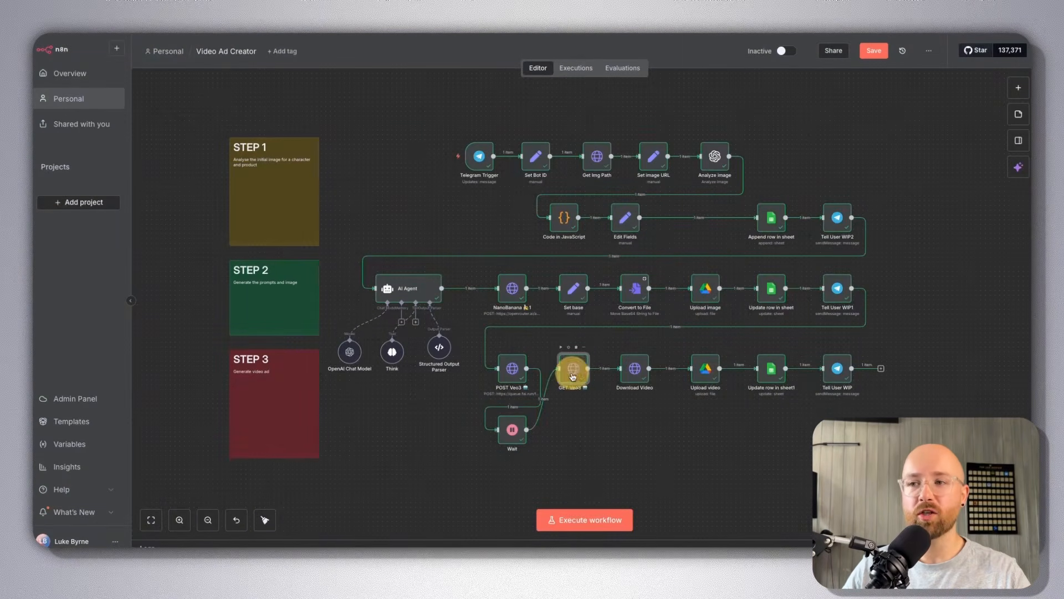
{"action": "double_click", "coordinate": [574, 368]}
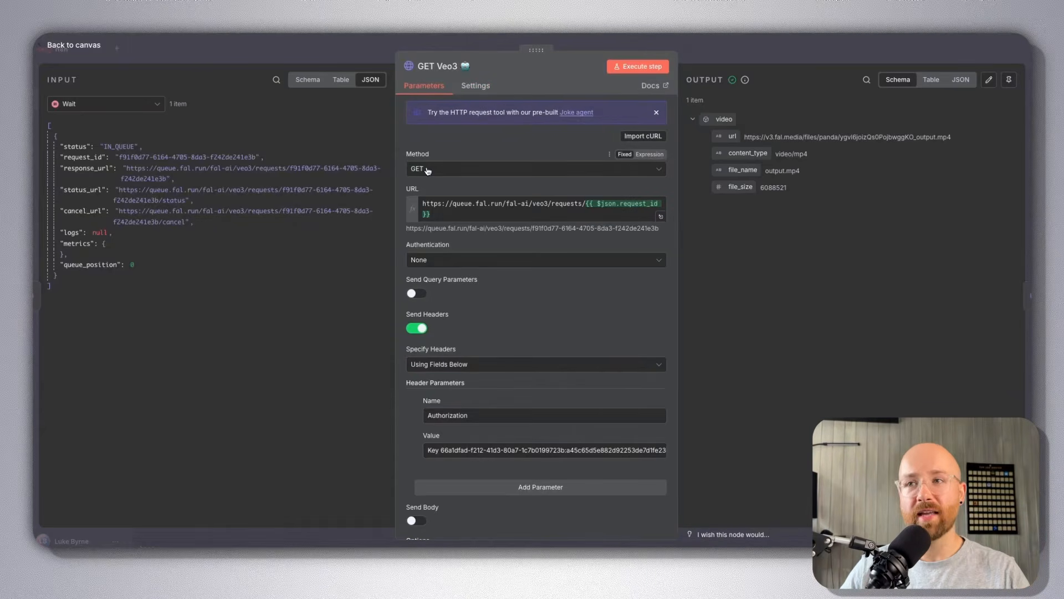
{"action": "left_click_drag", "start_coordinate": [424, 206], "coordinate": [586, 204]}
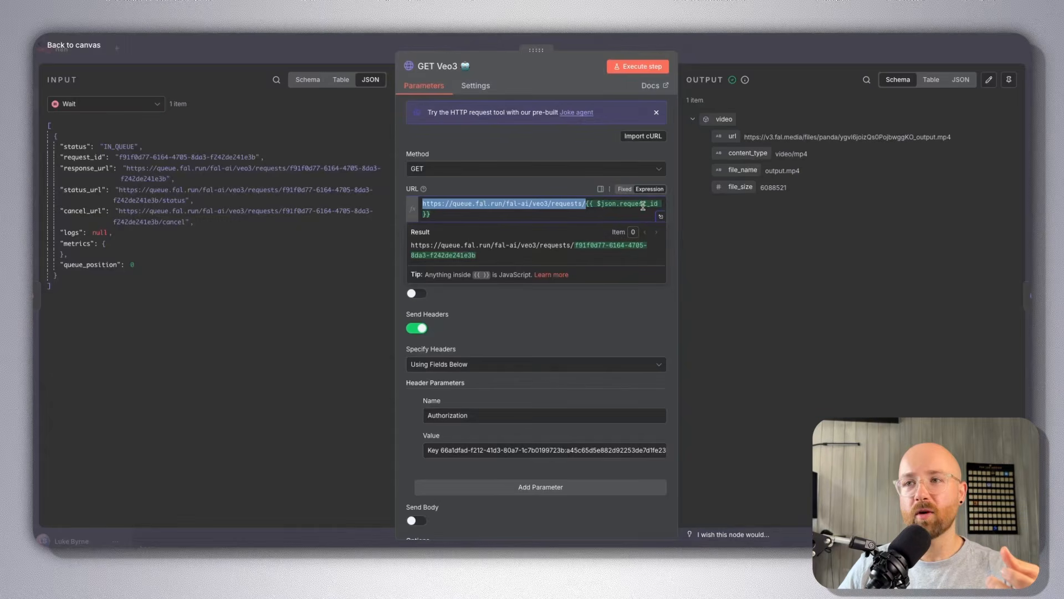
{"action": "left_click", "coordinate": [150, 106]}
{"action": "left_click", "coordinate": [105, 149]}
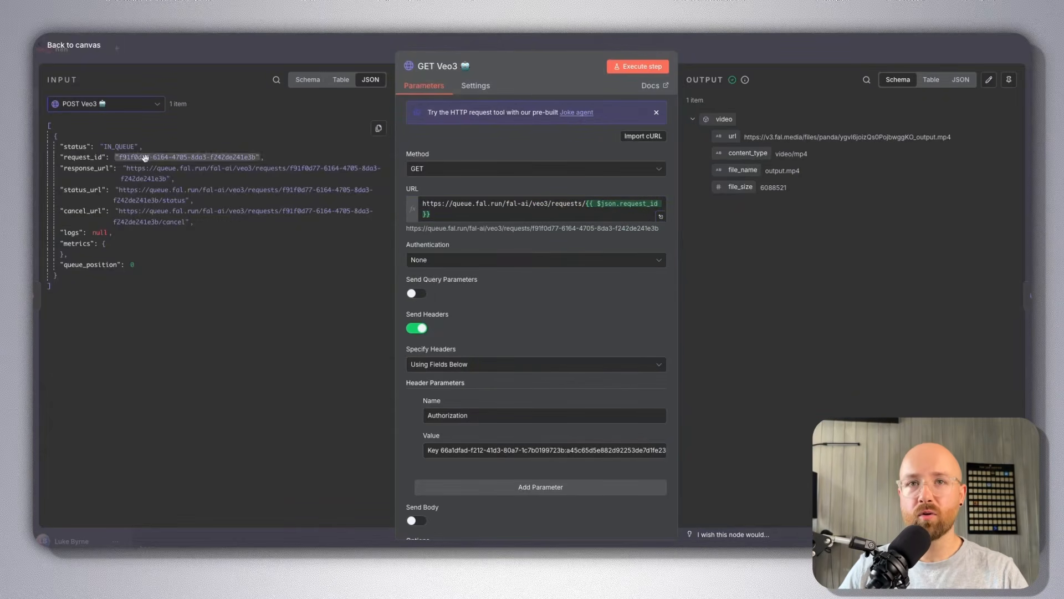
{"action": "left_click", "coordinate": [567, 213]}
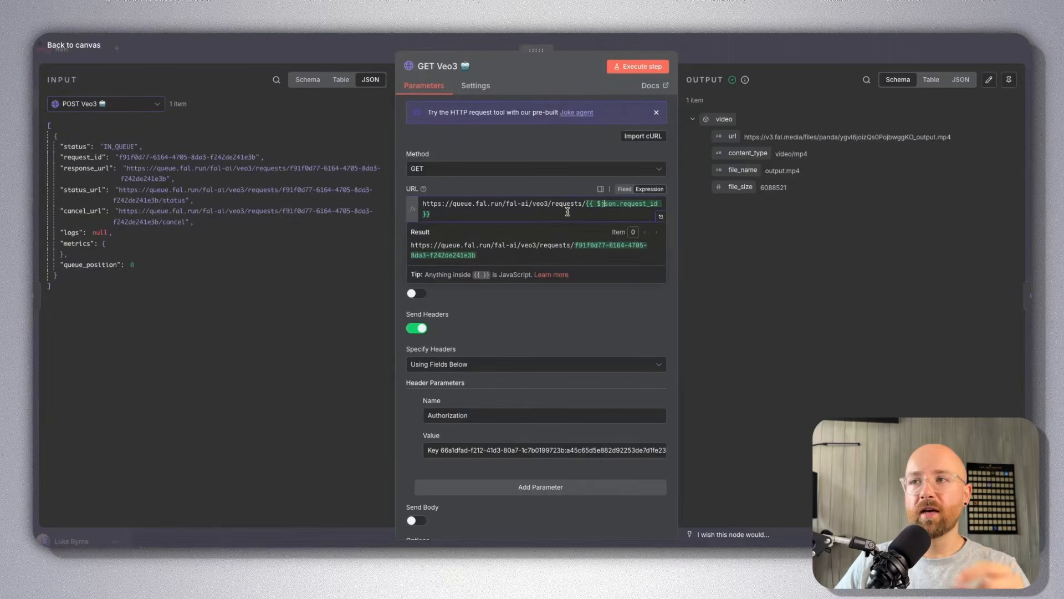
Highlight the video url in the GET Veo3 node's output and return to the workflow canvas.
{"action": "left_click", "coordinate": [761, 284]}
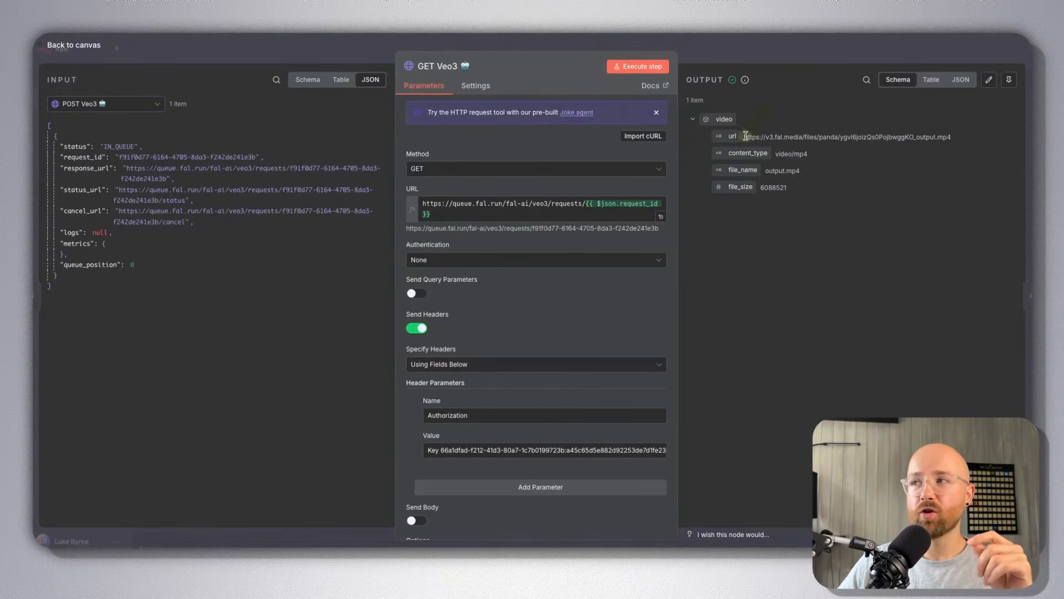
{"action": "left_click_drag", "start_coordinate": [745, 136], "coordinate": [950, 137]}
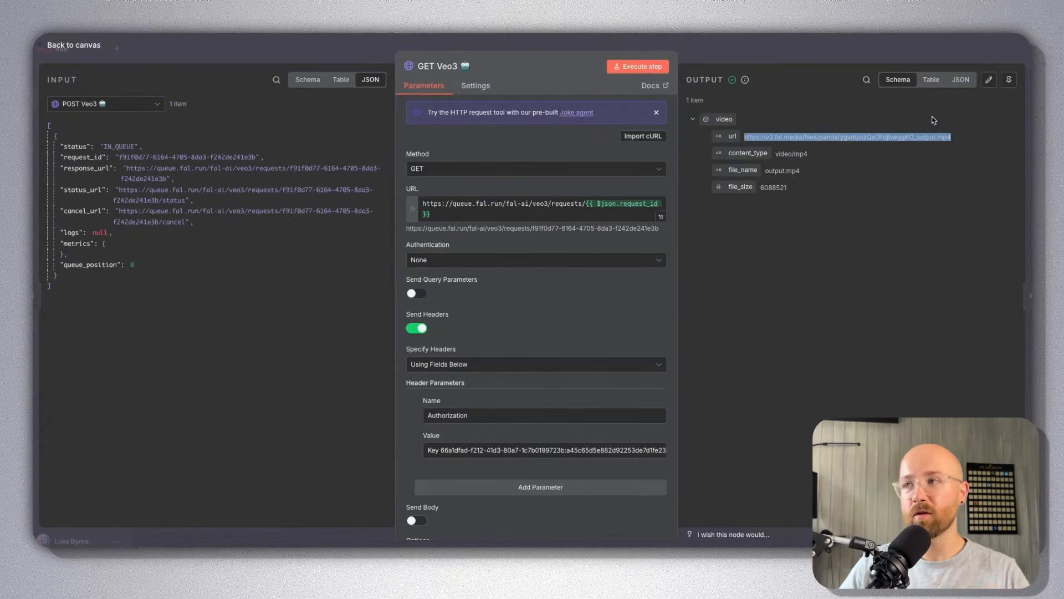
{"action": "left_click", "coordinate": [917, 48]}
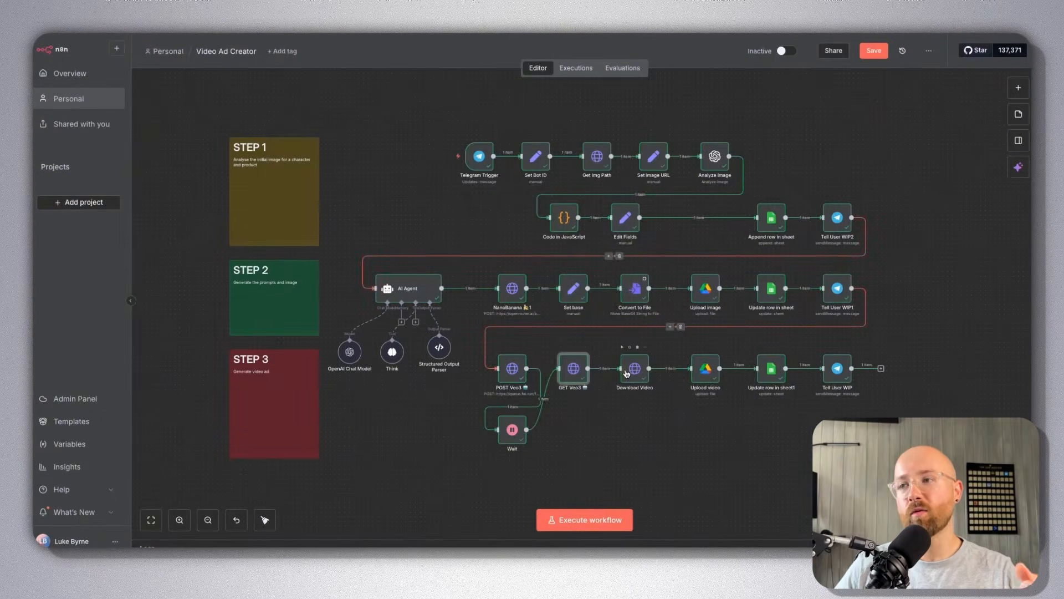
Open the Download Video node, highlight its video URL expression and preview the output video before returning to the canvas.
{"action": "double_click", "coordinate": [626, 375]}
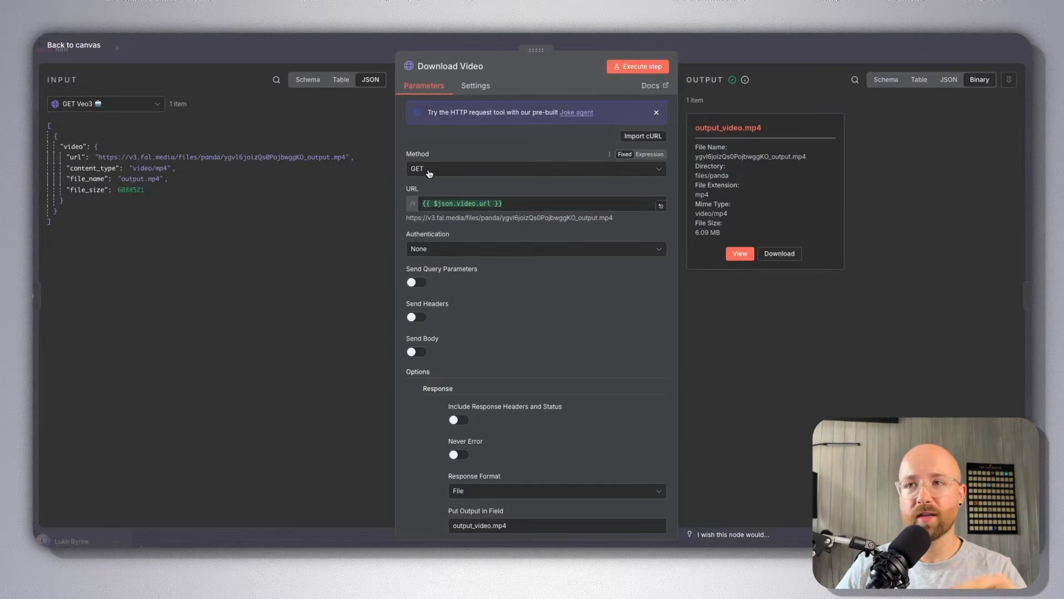
{"action": "left_click_drag", "start_coordinate": [502, 204], "coordinate": [369, 195]}
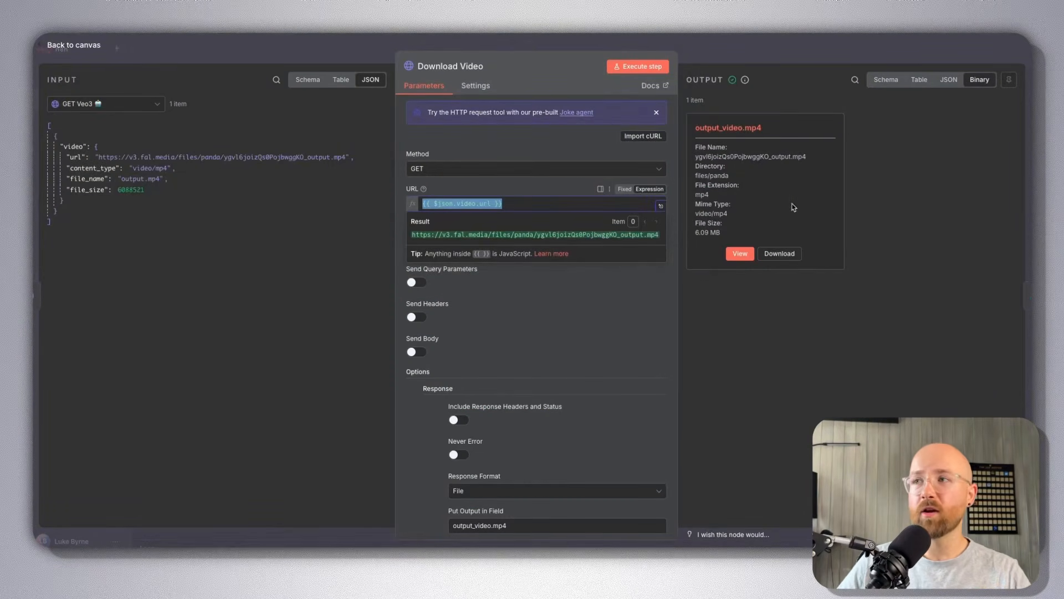
{"action": "left_click", "coordinate": [741, 253]}
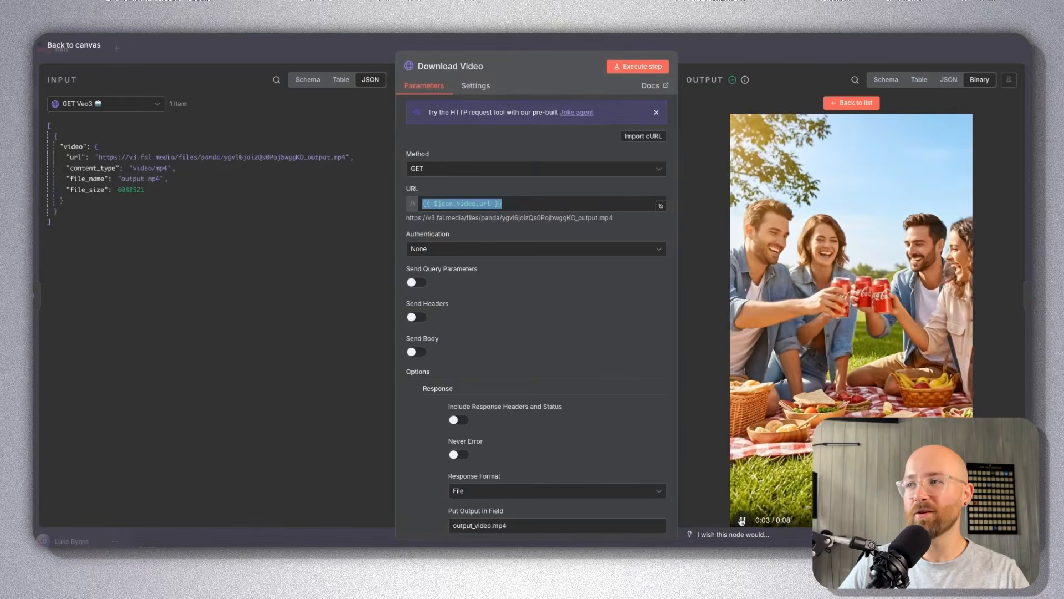
{"action": "left_click", "coordinate": [795, 37]}
{"action": "left_click", "coordinate": [800, 48]}
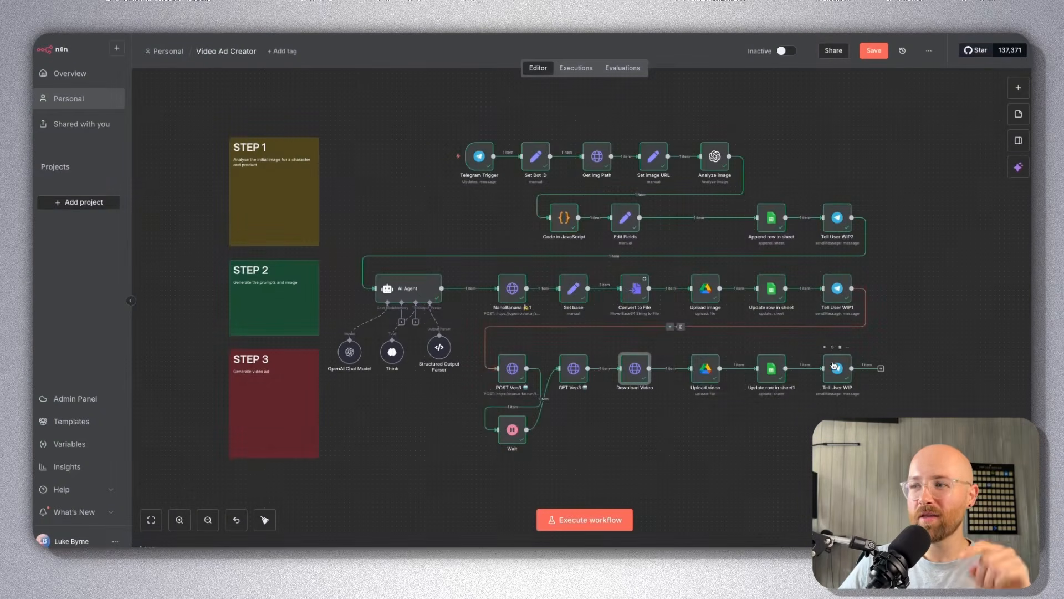
In the Upload video node, compare the output_video.mp4 input data field name with the incoming binary's name, and close the node.
{"action": "double_click", "coordinate": [702, 375]}
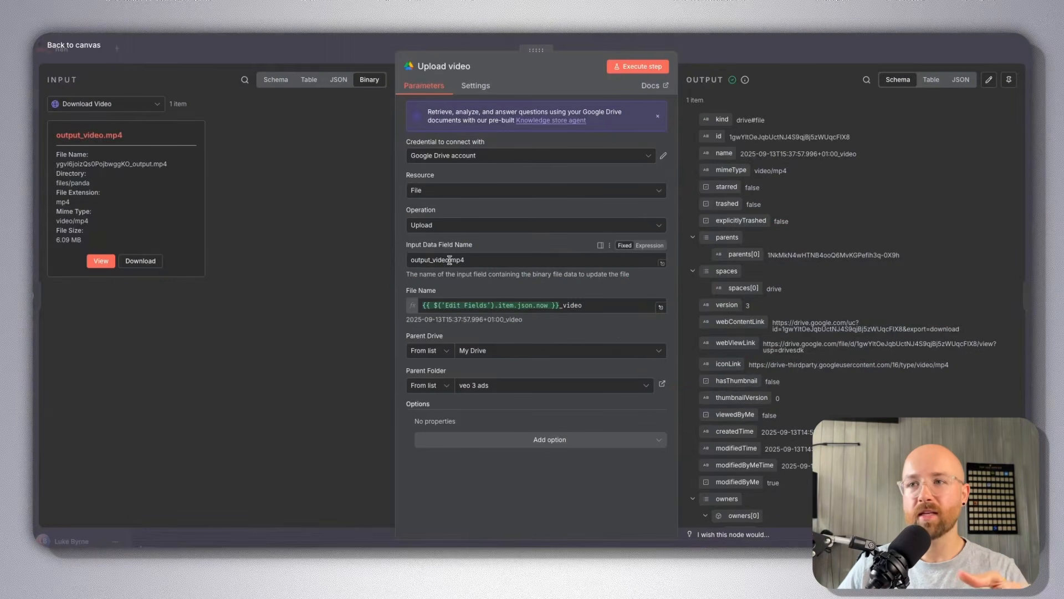
{"action": "left_click_drag", "start_coordinate": [484, 260], "coordinate": [391, 258]}
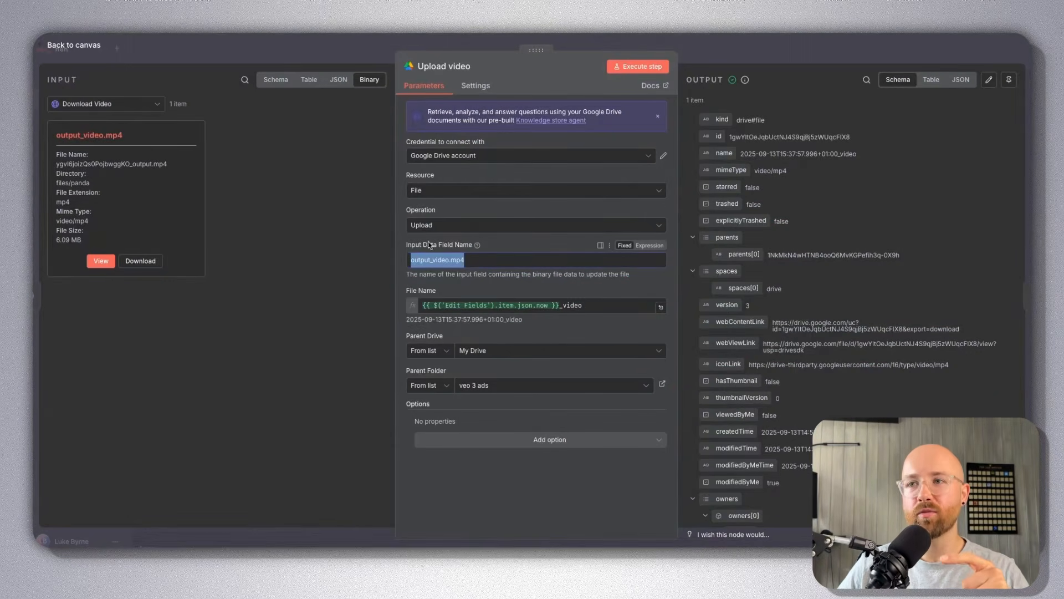
{"action": "left_click_drag", "start_coordinate": [144, 136], "coordinate": [40, 135]}
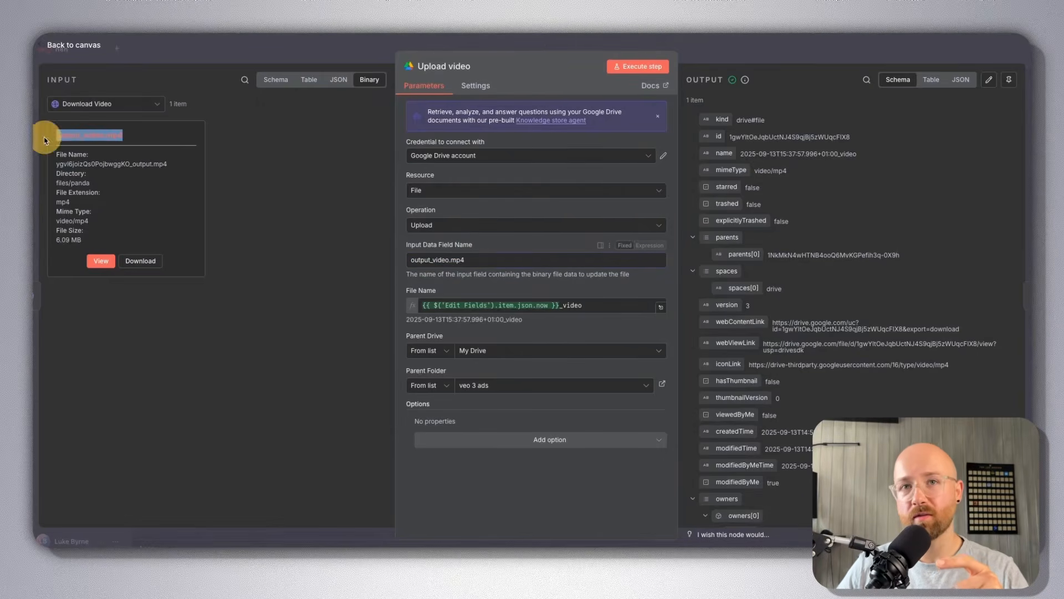
{"action": "left_click", "coordinate": [760, 45]}
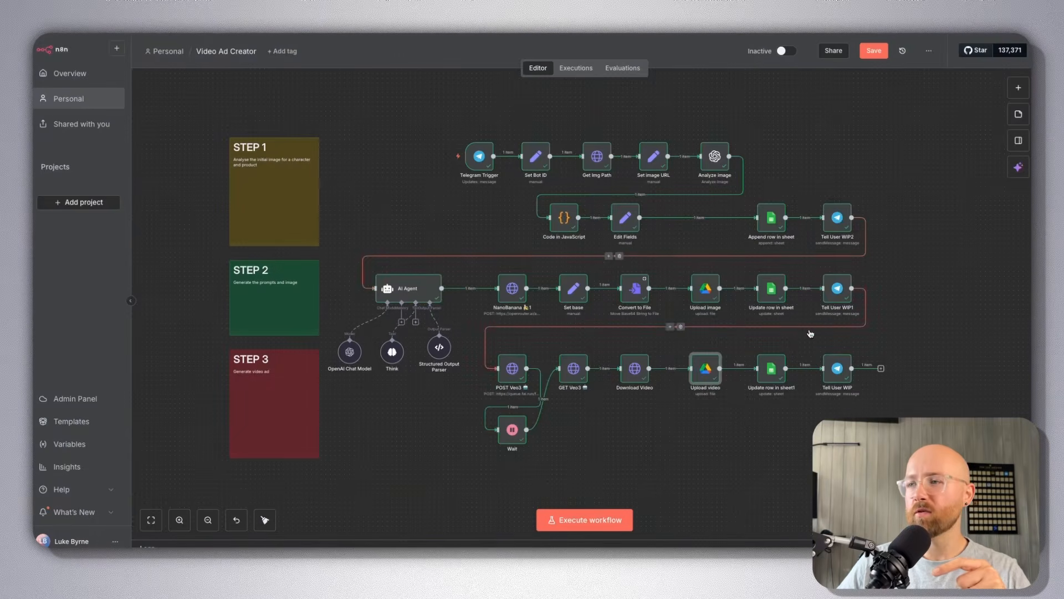
In the Upload image node, compare the data input field name with the Convert to File binary's name, and close the node.
{"action": "double_click", "coordinate": [700, 289]}
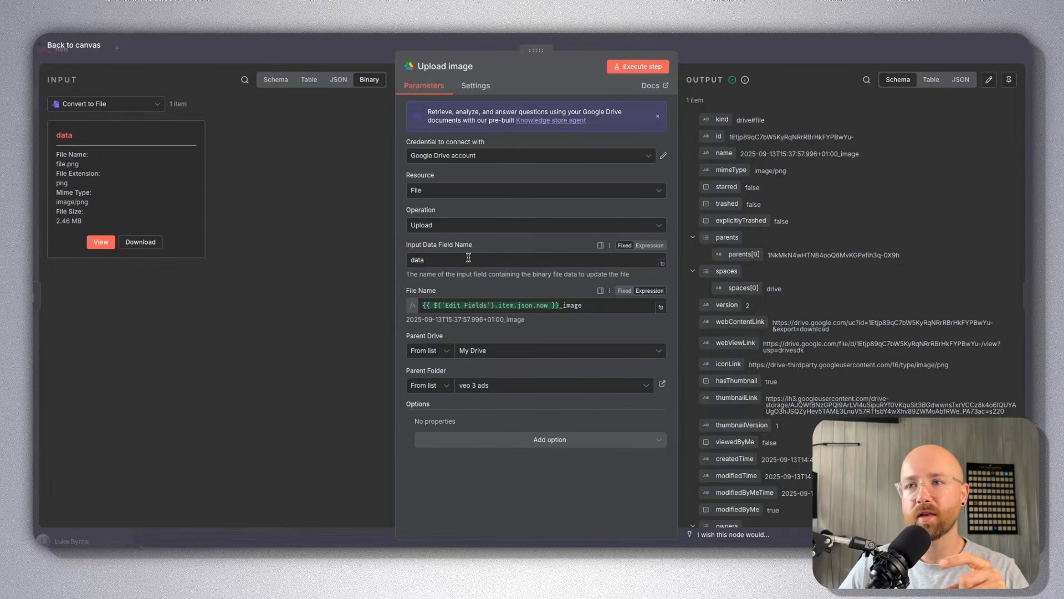
{"action": "left_click_drag", "start_coordinate": [426, 260], "coordinate": [380, 260]}
{"action": "left_click_drag", "start_coordinate": [76, 135], "coordinate": [55, 133]}
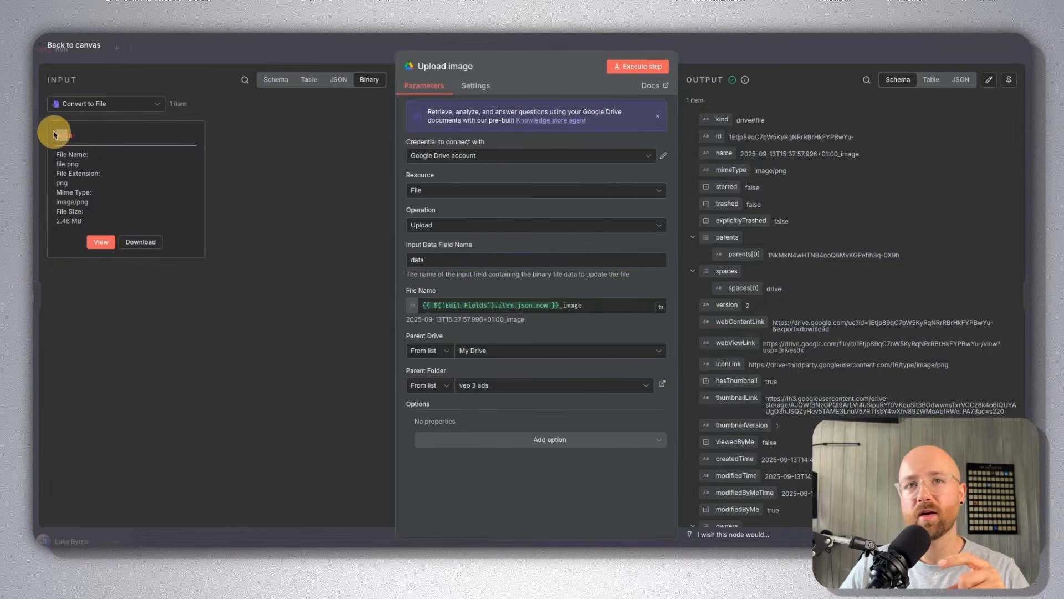
{"action": "left_click", "coordinate": [255, 58]}
Open the Update row in sheet1 node, highlight its video_file column mapping and return to the canvas.
{"action": "double_click", "coordinate": [778, 373]}
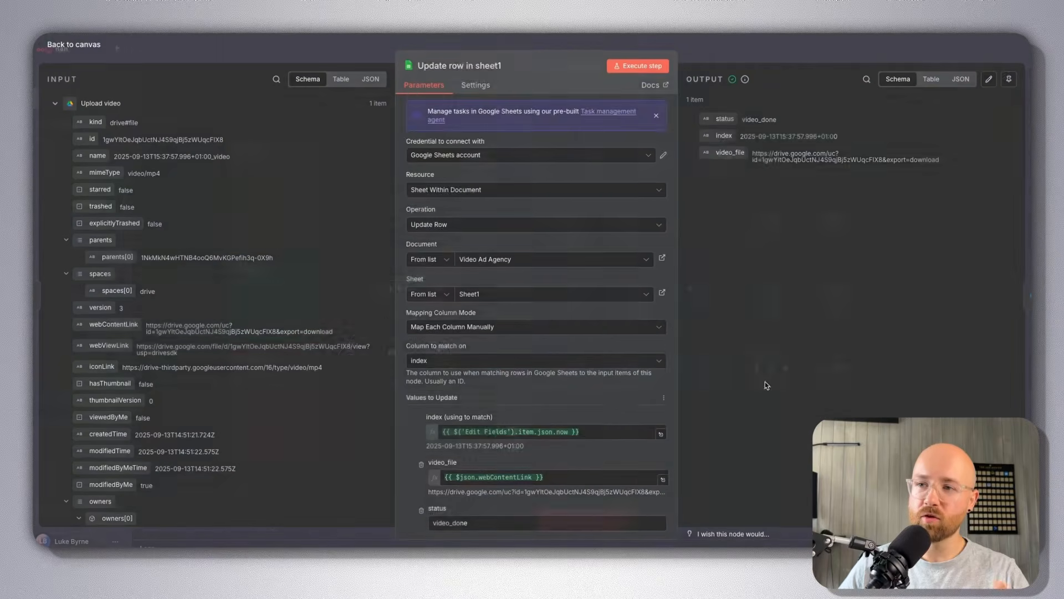
{"action": "scroll", "coordinate": [451, 388], "scroll_direction": "down", "scroll_amount": 2}
{"action": "left_click_drag", "start_coordinate": [458, 369], "coordinate": [427, 369]}
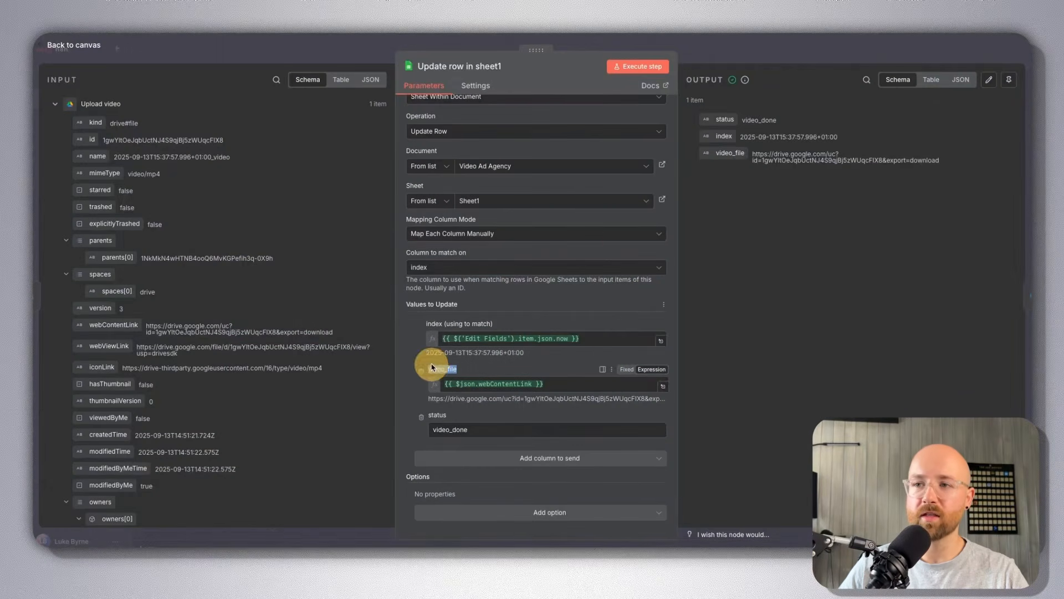
{"action": "left_click", "coordinate": [735, 46]}
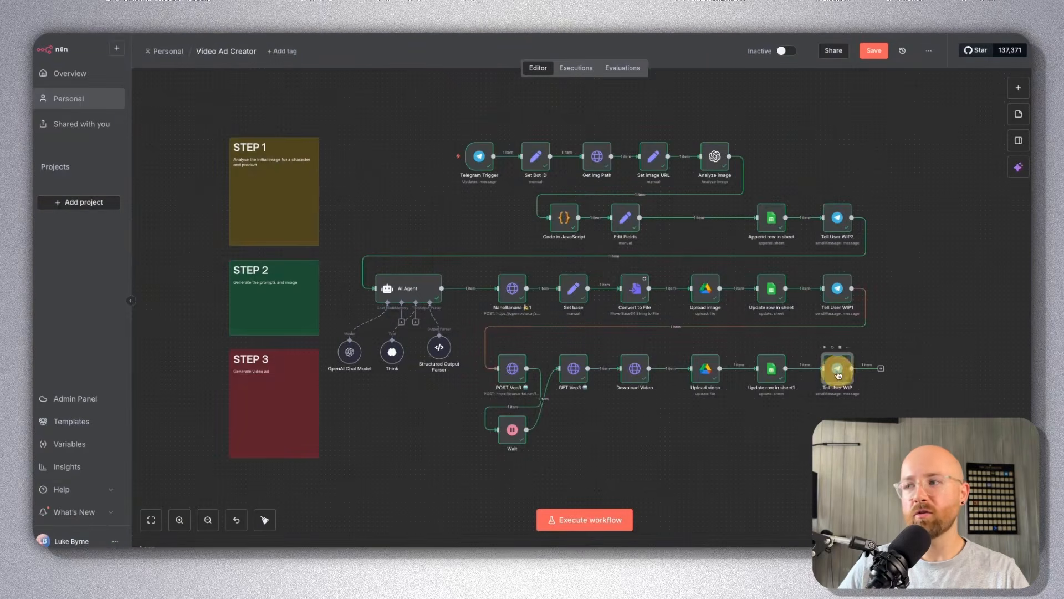
Open the final Tell User WIP node and inspect its Telegram message text with the Upload video webViewLink expression.
{"action": "double_click", "coordinate": [837, 369]}
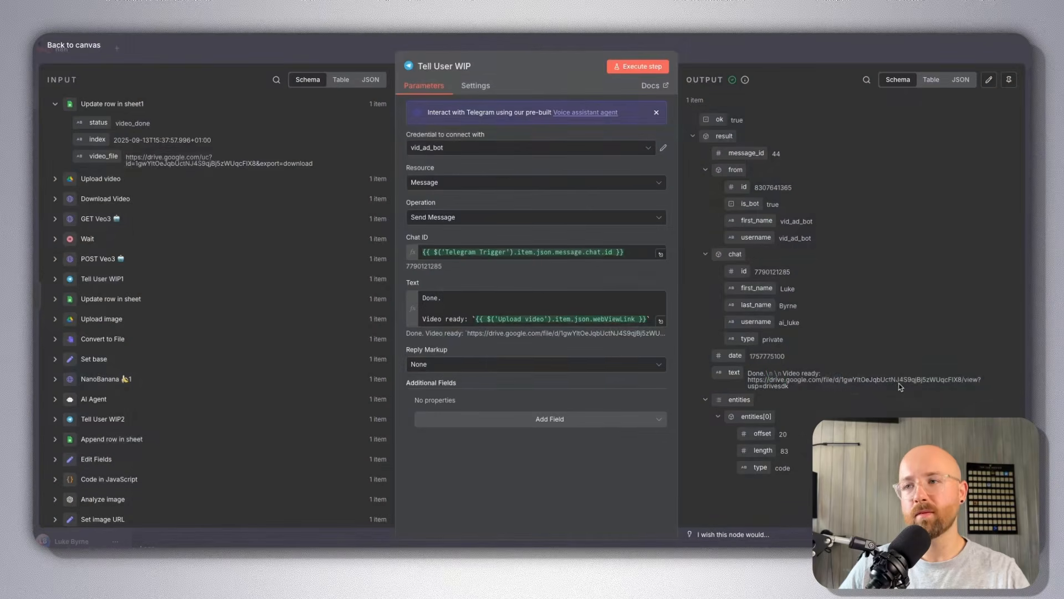
{"action": "left_click", "coordinate": [475, 321]}
{"action": "left_click", "coordinate": [625, 299]}
{"action": "left_click", "coordinate": [798, 90]}
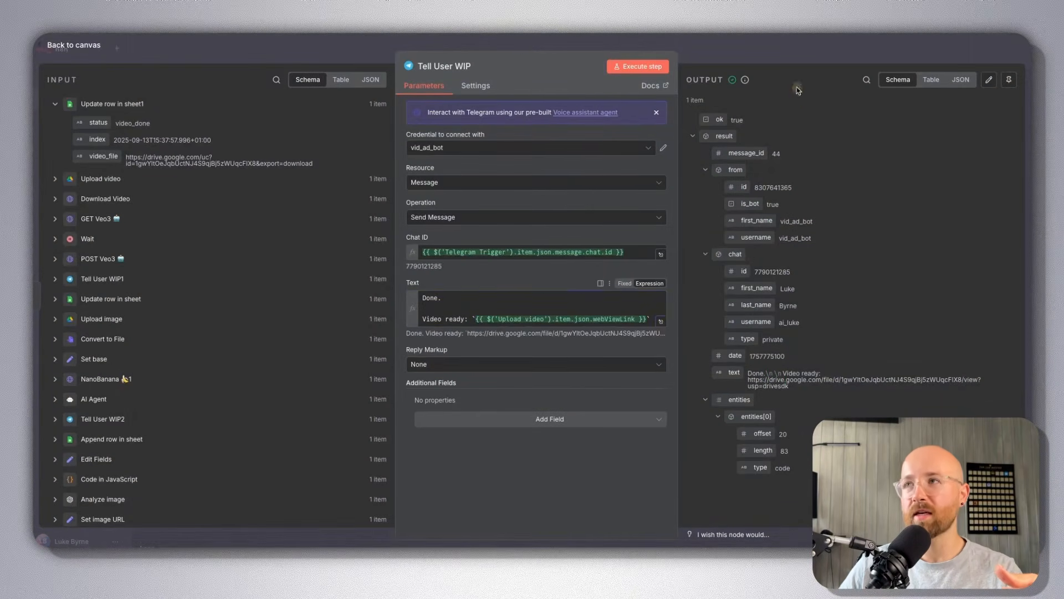
Switch to Telegram and copy the Image ready Google Drive link from the 14:34 message in the vid_ad_bot chat.
{"action": "key", "text": "ctrl+Left"}
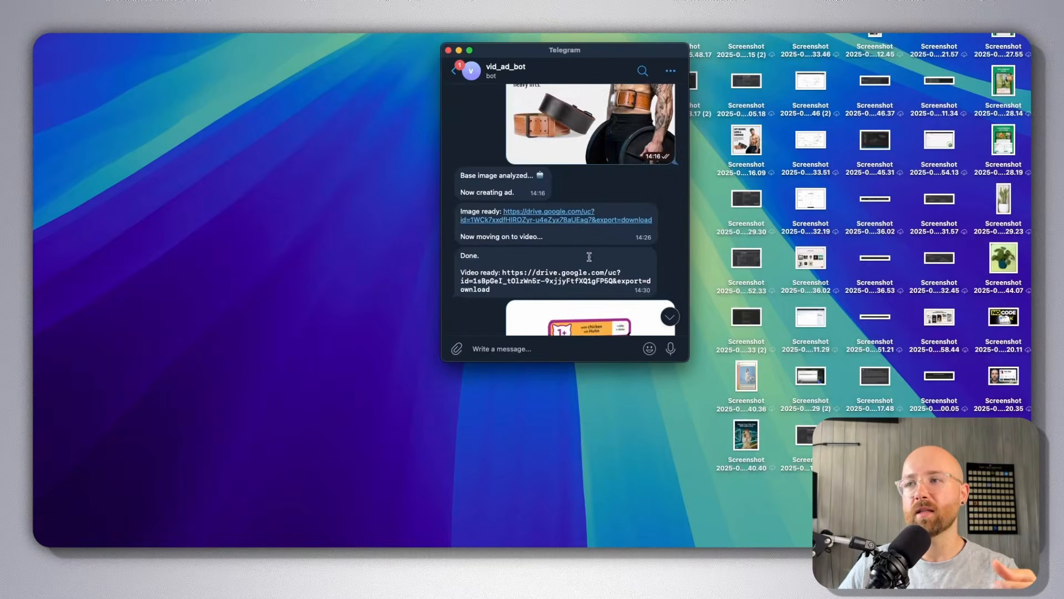
{"action": "scroll", "coordinate": [589, 256], "scroll_direction": "down", "scroll_amount": 7}
{"action": "scroll", "coordinate": [589, 256], "scroll_direction": "down", "scroll_amount": 1}
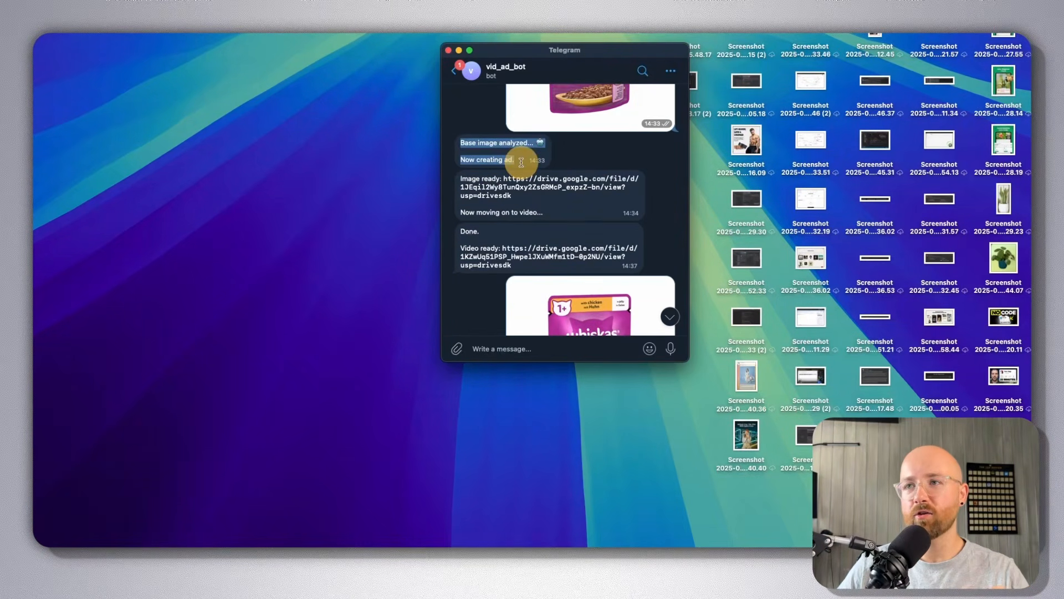
{"action": "left_click_drag", "start_coordinate": [464, 178], "coordinate": [501, 179]}
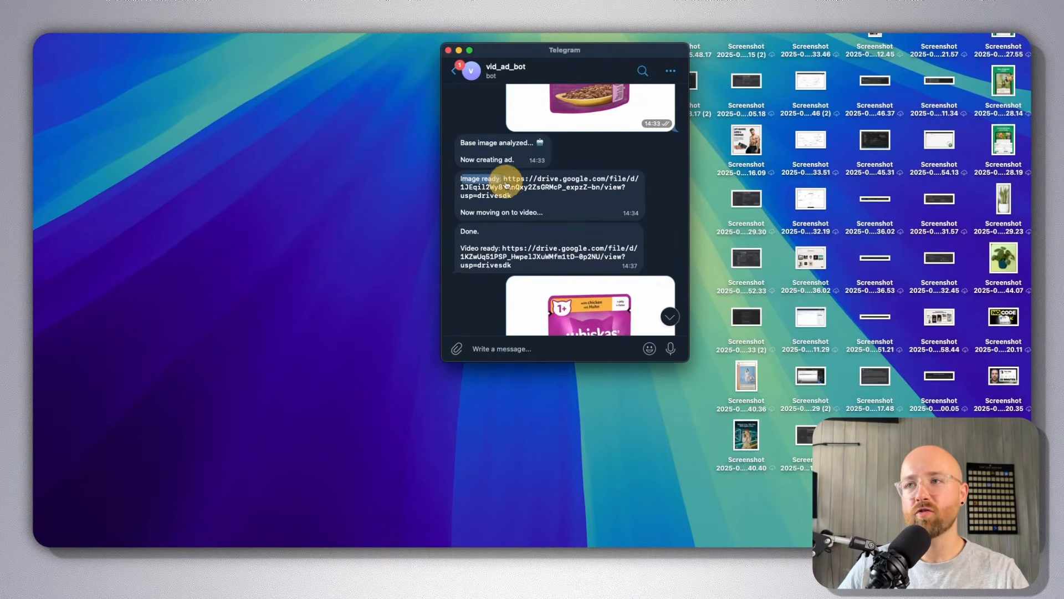
{"action": "left_click", "coordinate": [542, 185]}
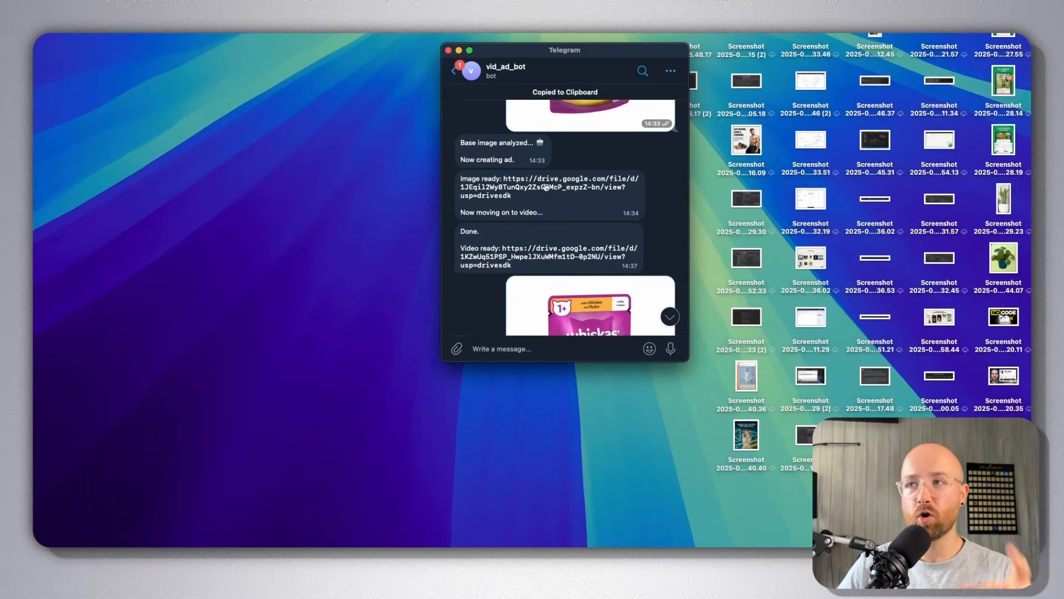